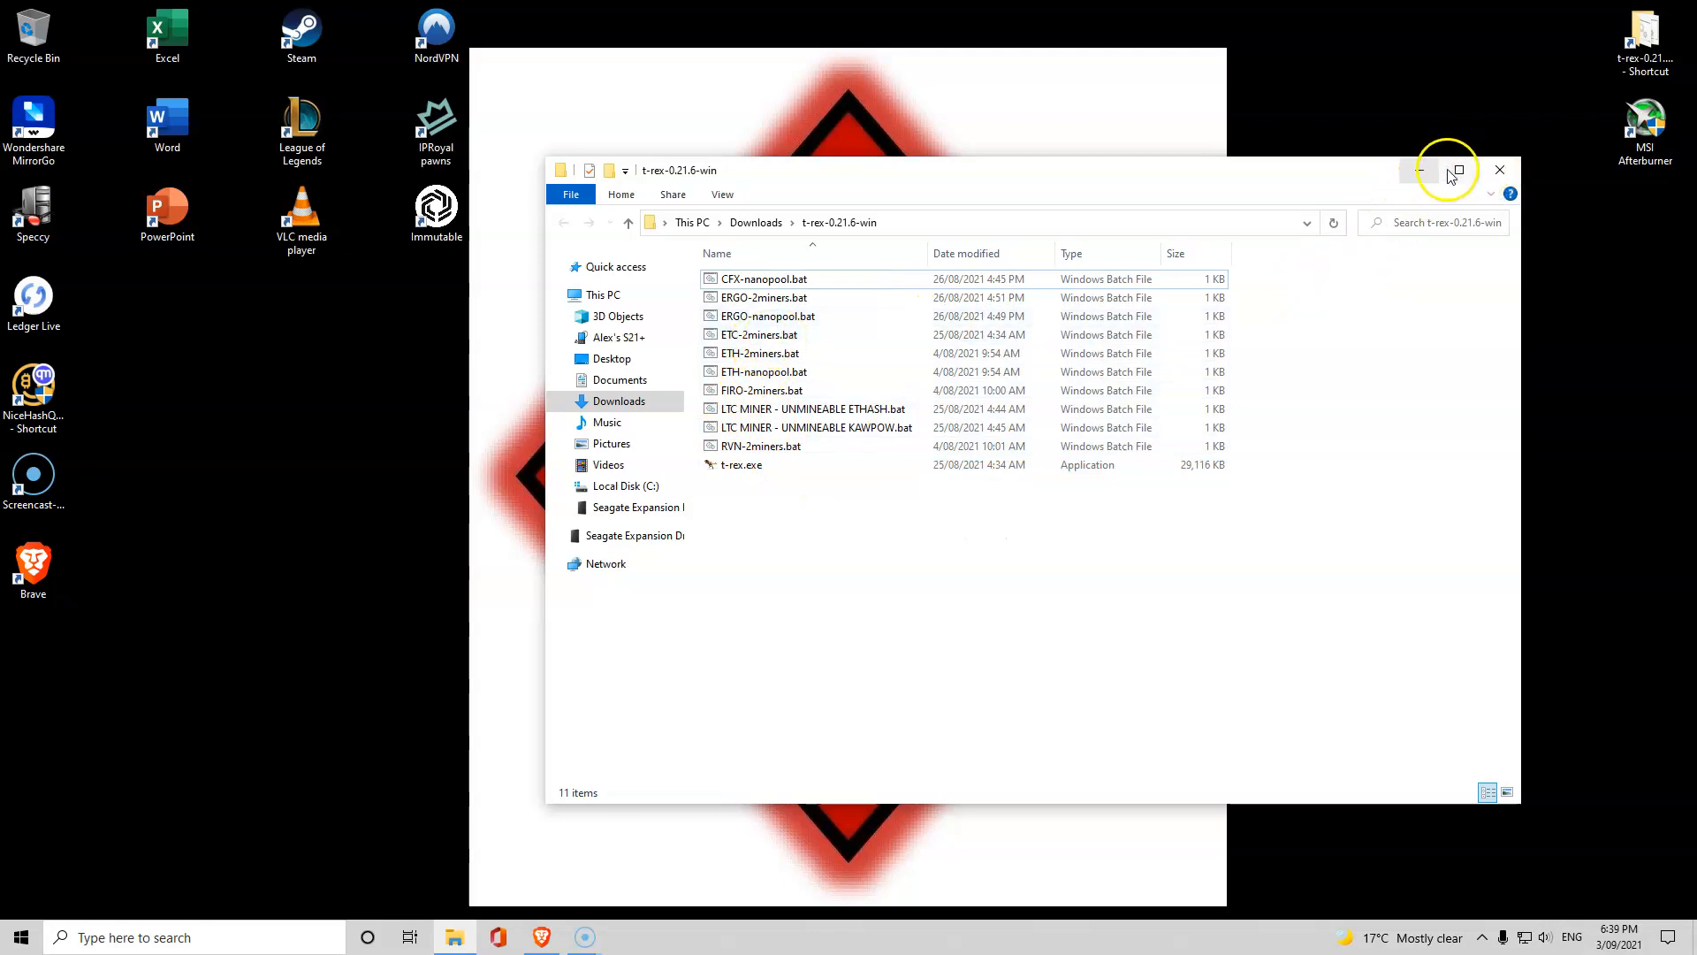
Close the t-rex-0.21.6-win folder window in File Explorer
{"action": "left_click", "coordinate": [1494, 172]}
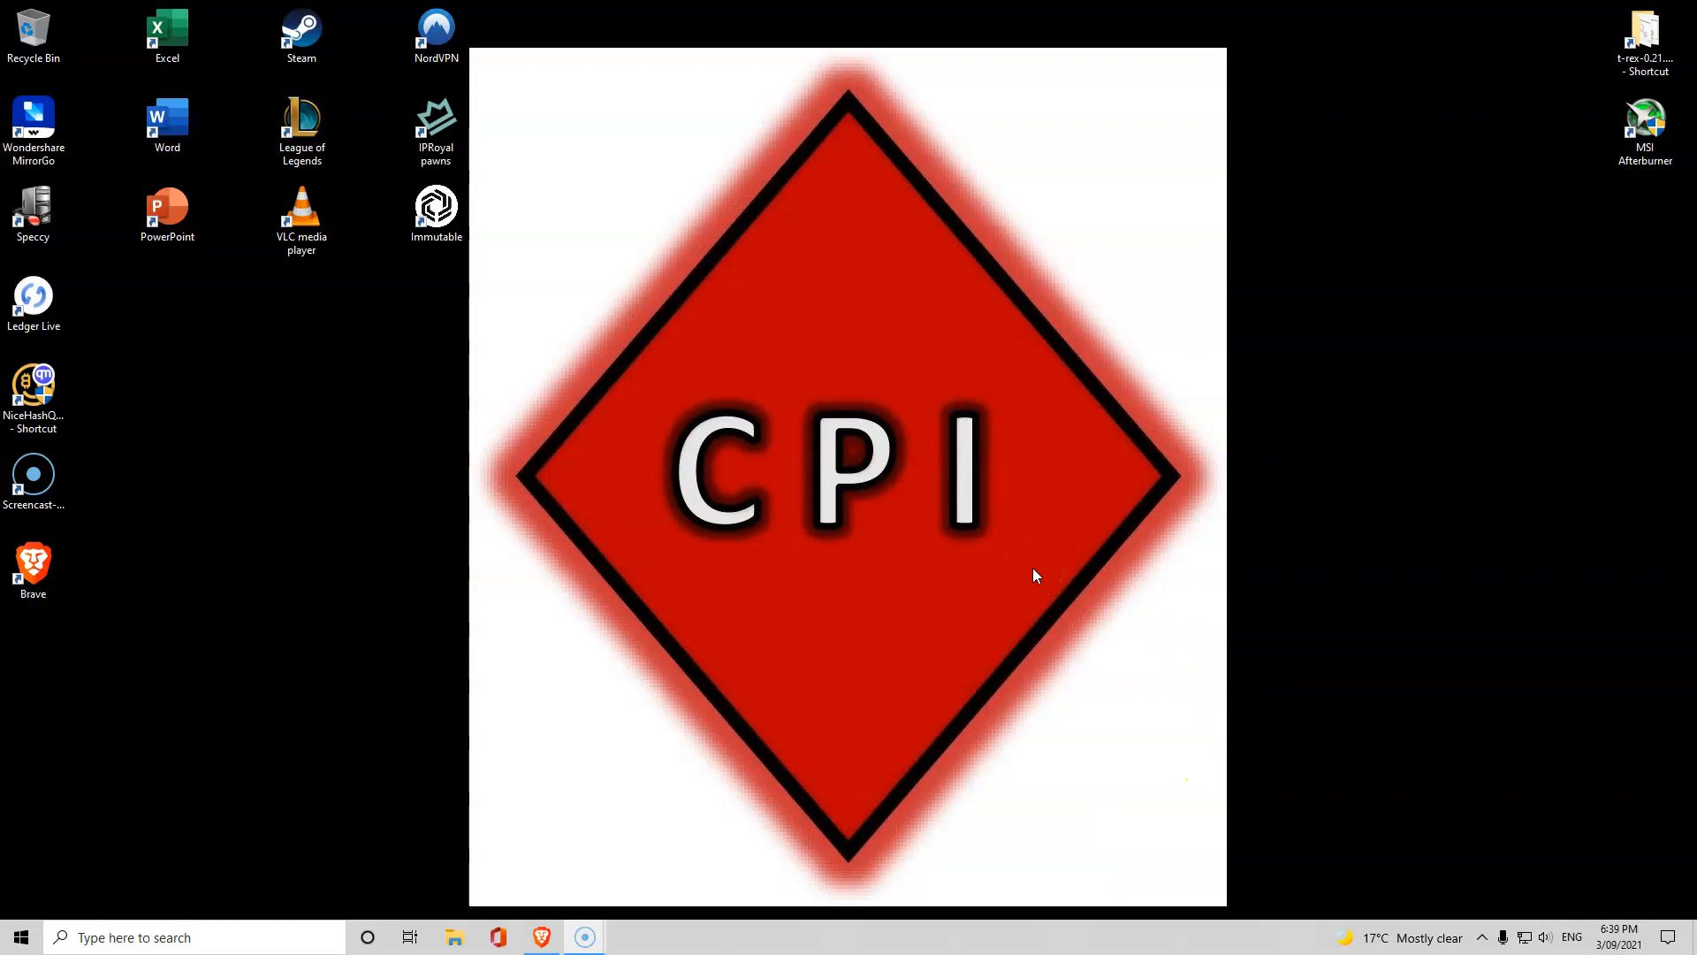
{"action": "left_click", "coordinate": [33, 212]}
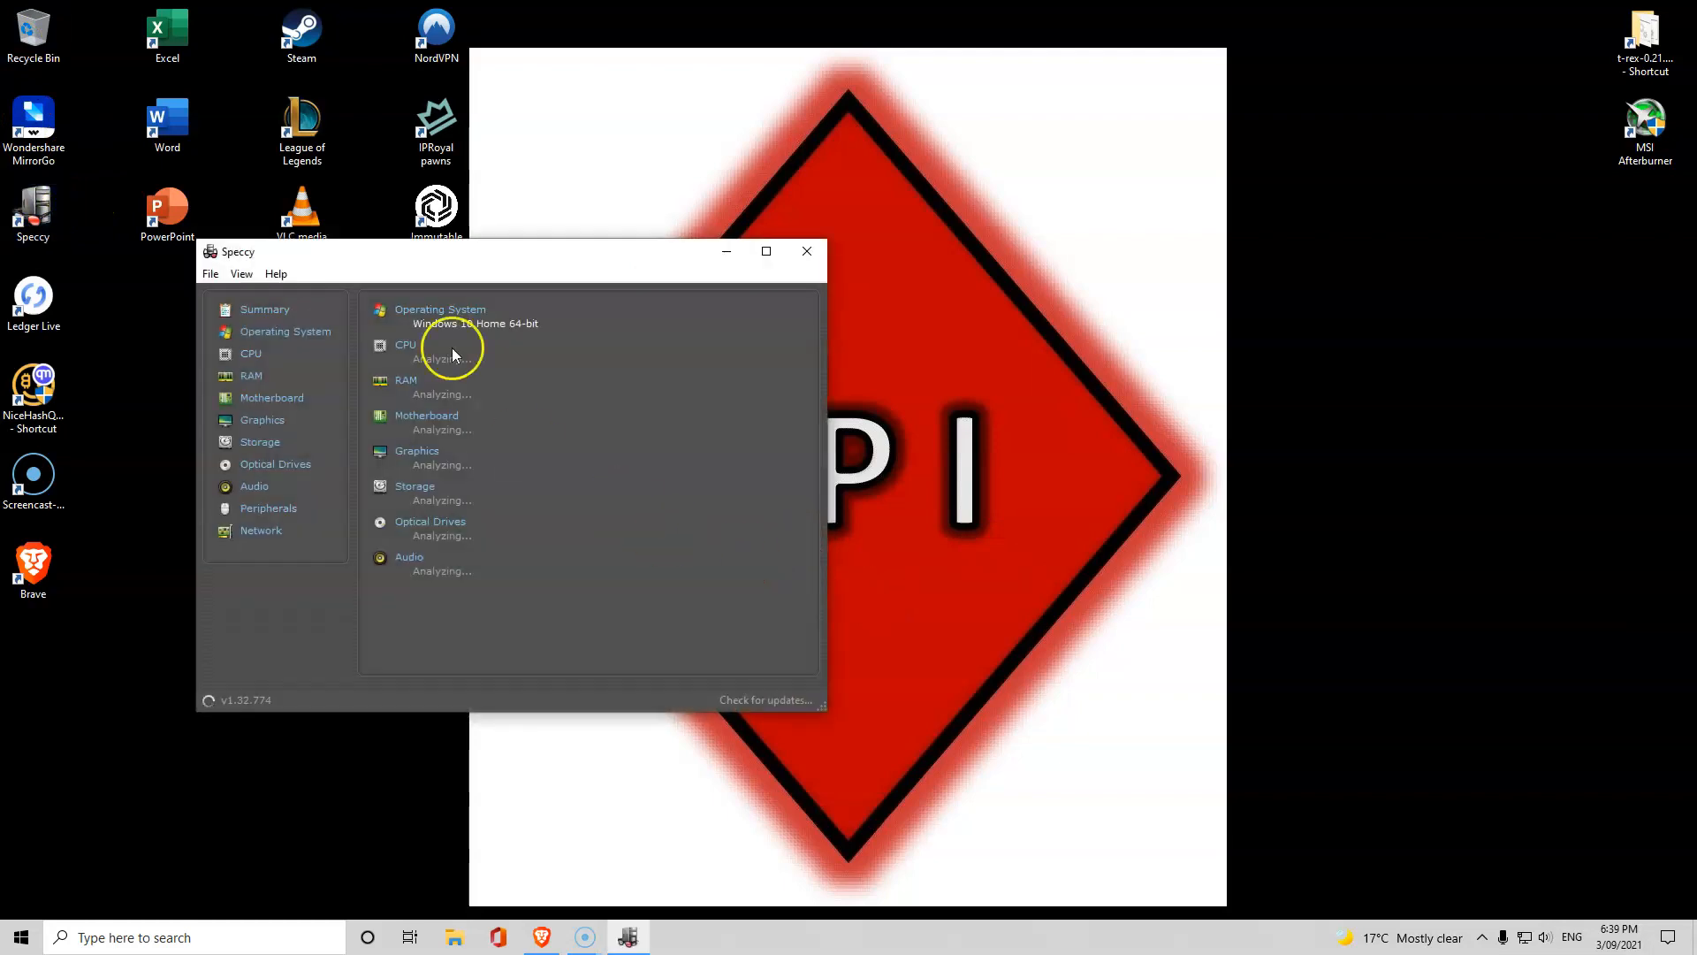
{"action": "left_click_drag", "start_coordinate": [518, 253], "coordinate": [855, 259]}
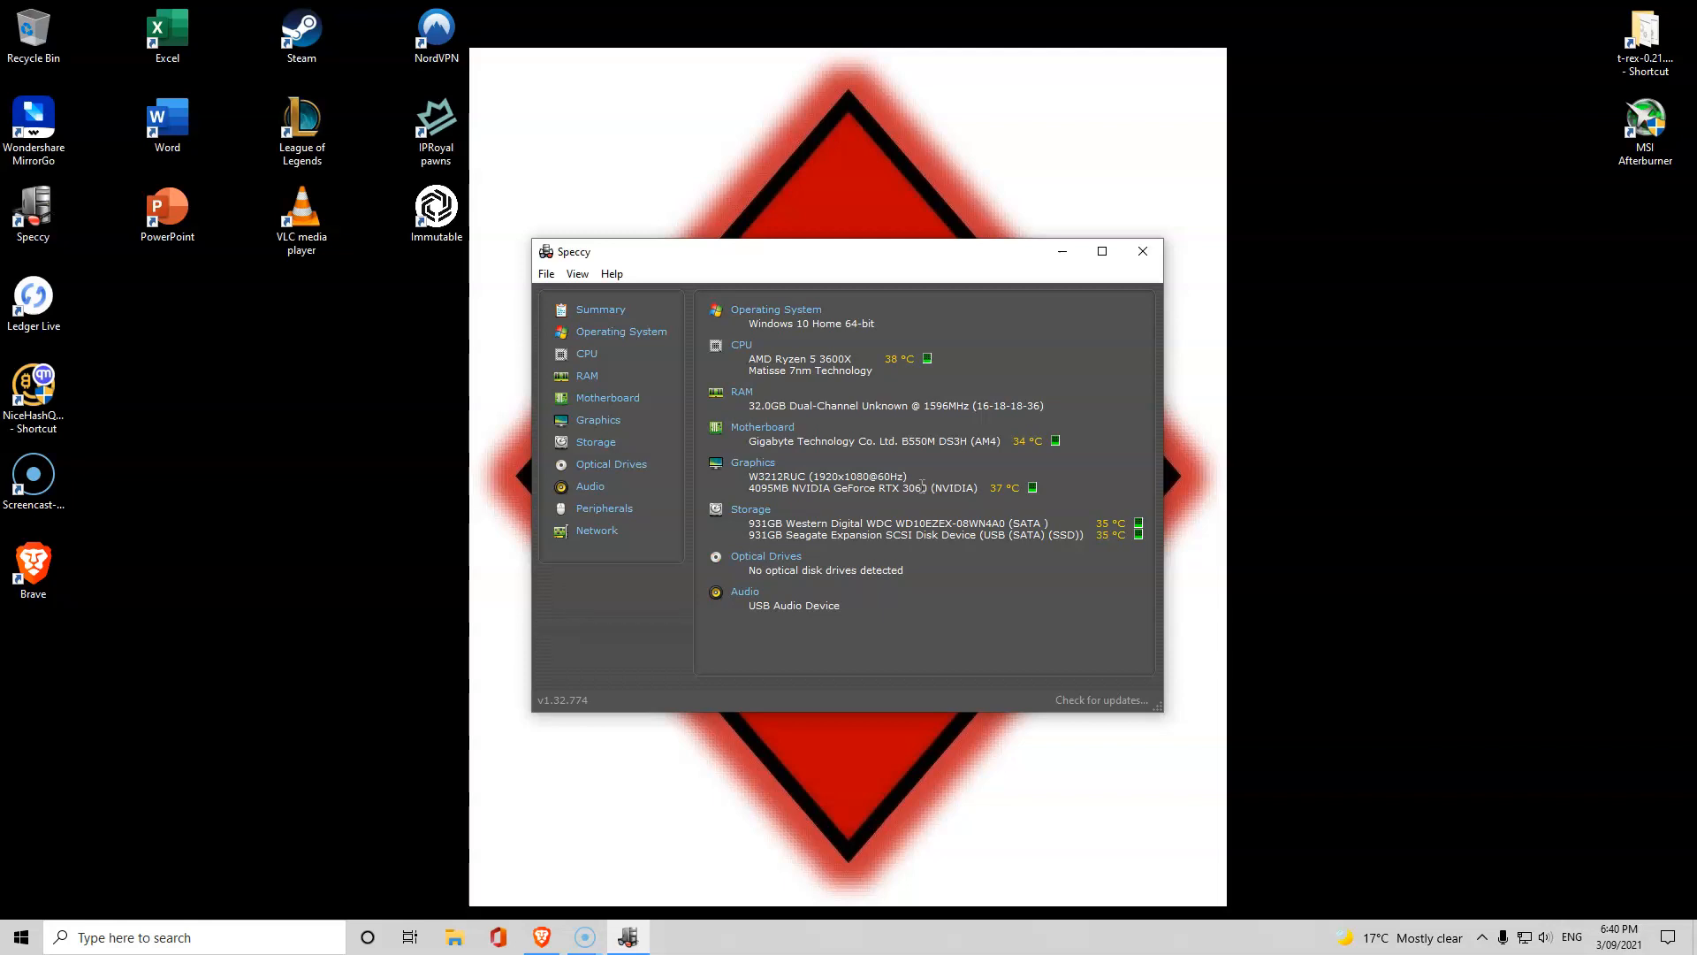
{"action": "left_click_drag", "start_coordinate": [927, 487], "coordinate": [891, 489]}
{"action": "left_click", "coordinate": [965, 579]}
{"action": "left_click_drag", "start_coordinate": [976, 488], "coordinate": [910, 500]}
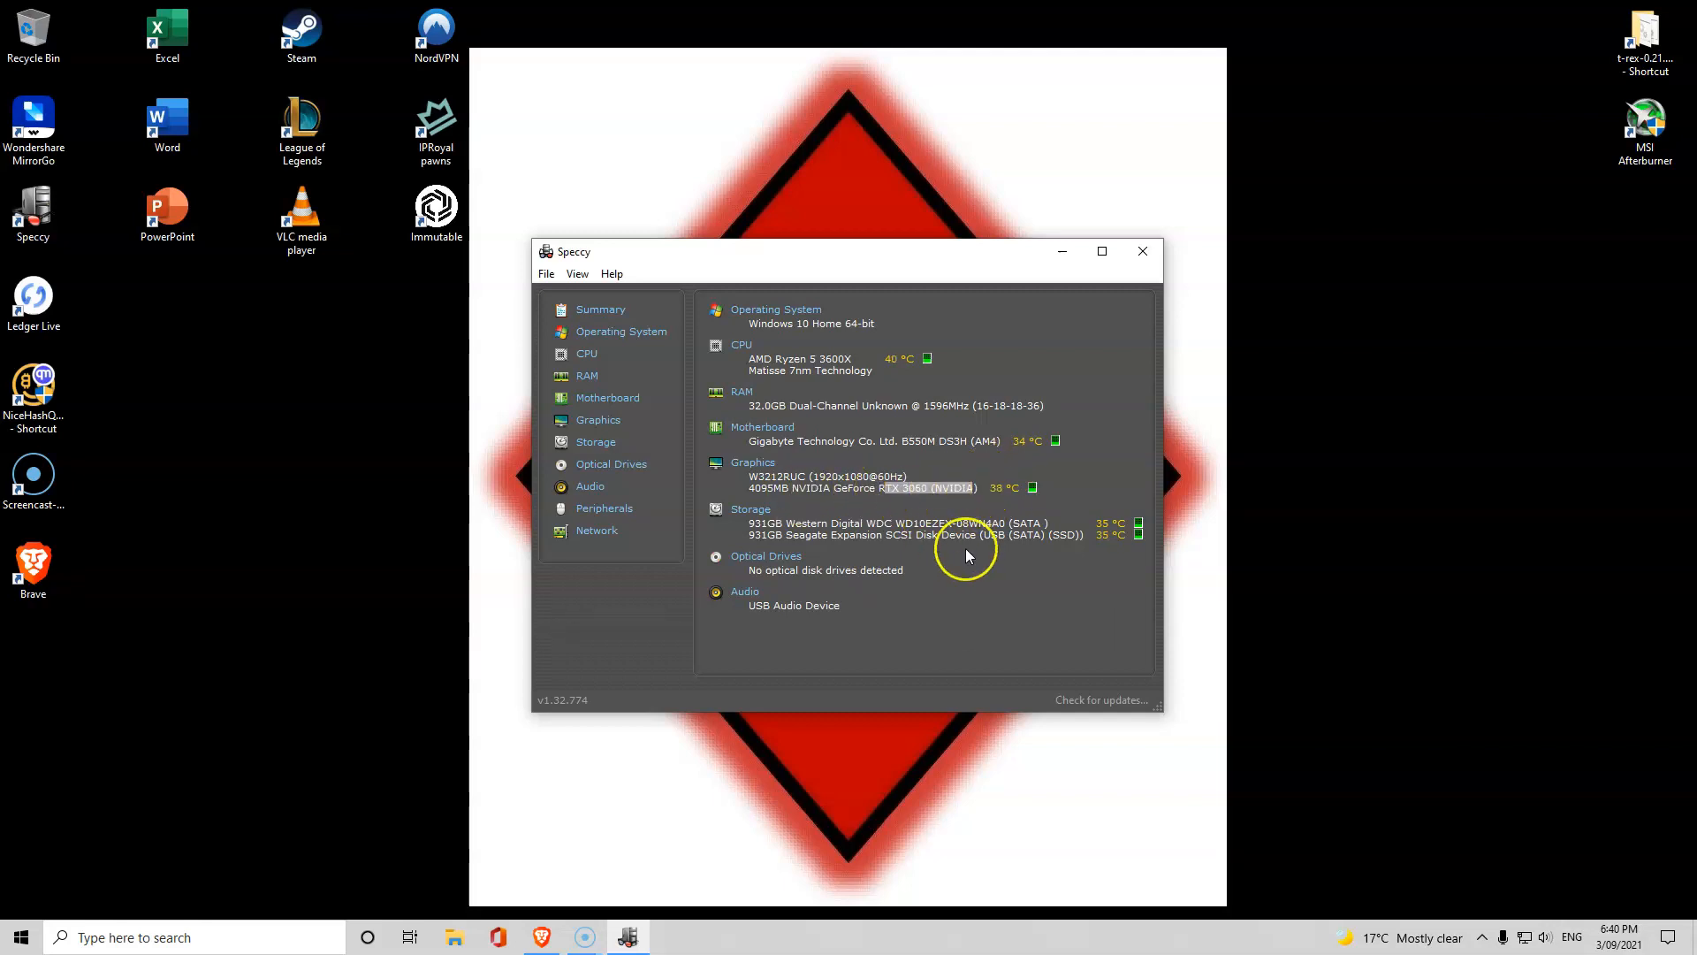
{"action": "left_click_drag", "start_coordinate": [834, 488], "coordinate": [978, 507]}
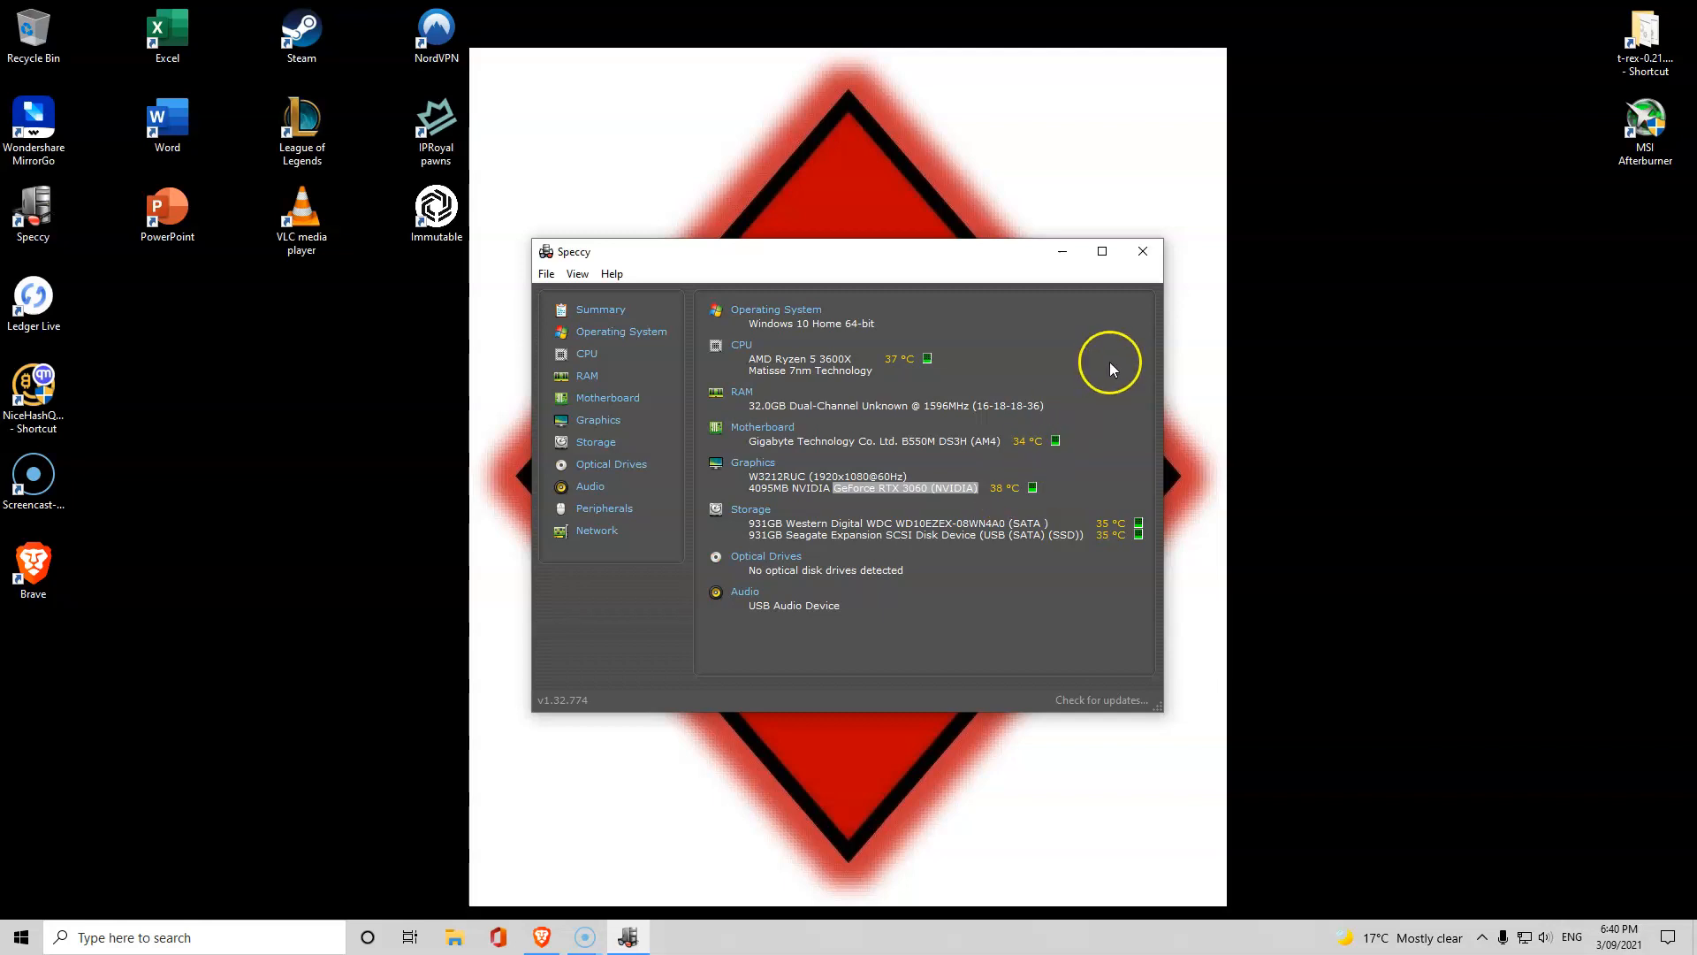
{"action": "left_click", "coordinate": [1143, 253]}
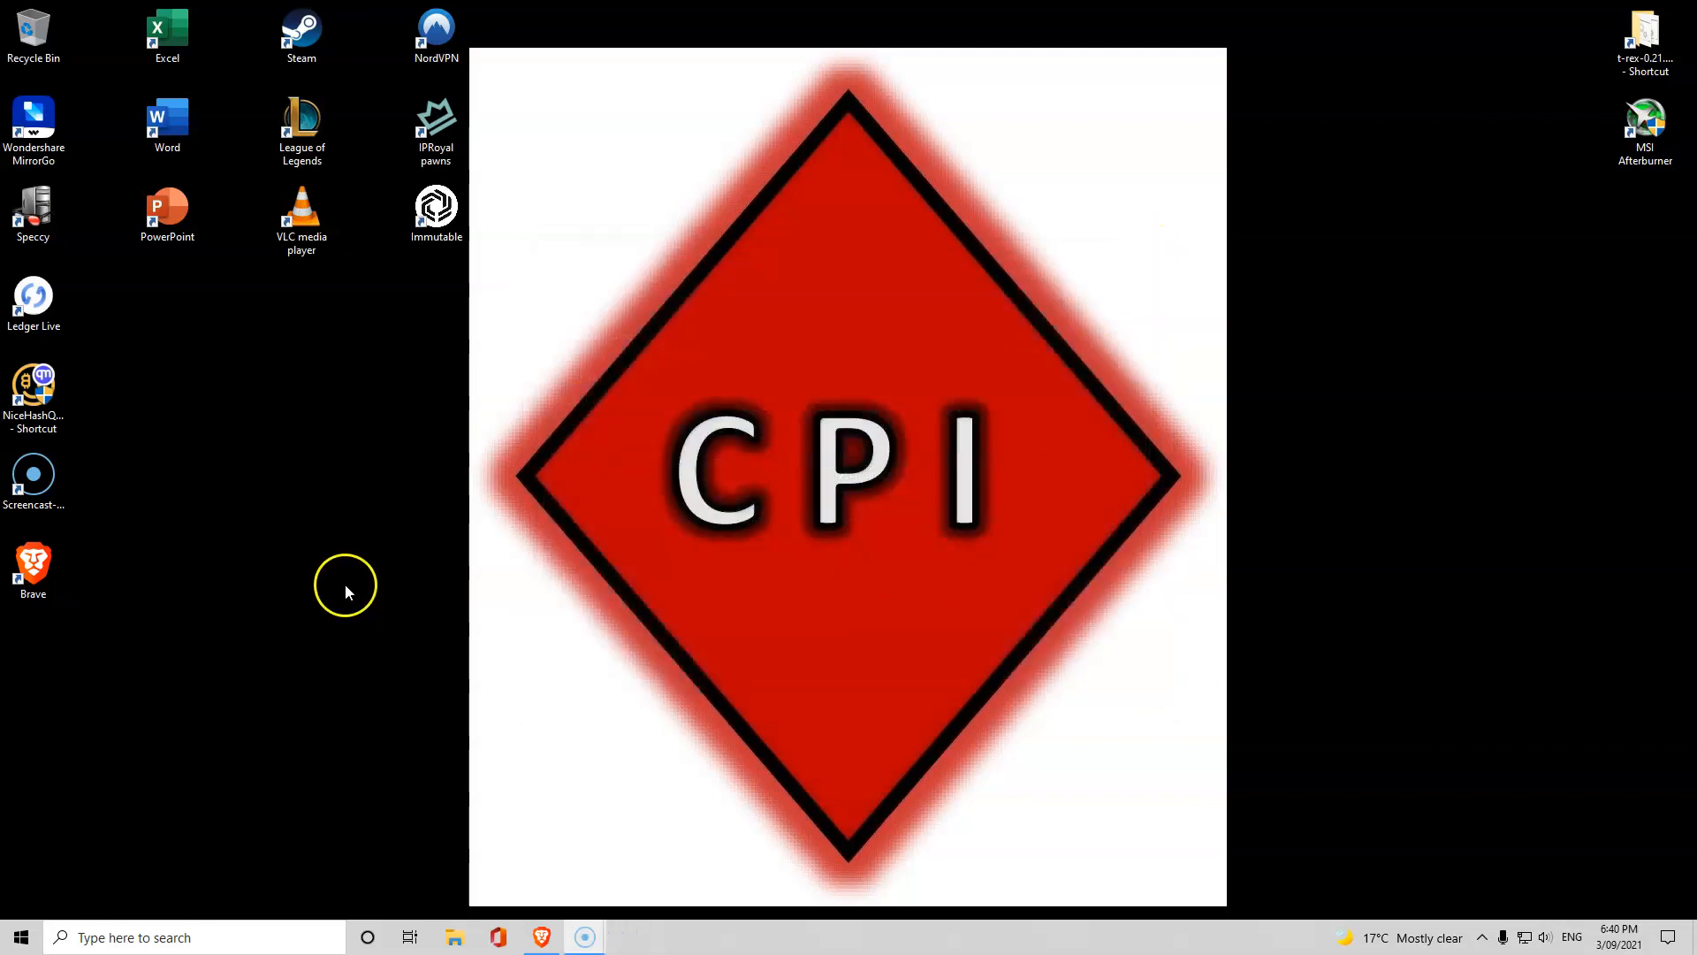
Return to the NiceHash home page in Brave and scroll down to the Profitability Calculator
{"action": "left_click", "coordinate": [542, 936]}
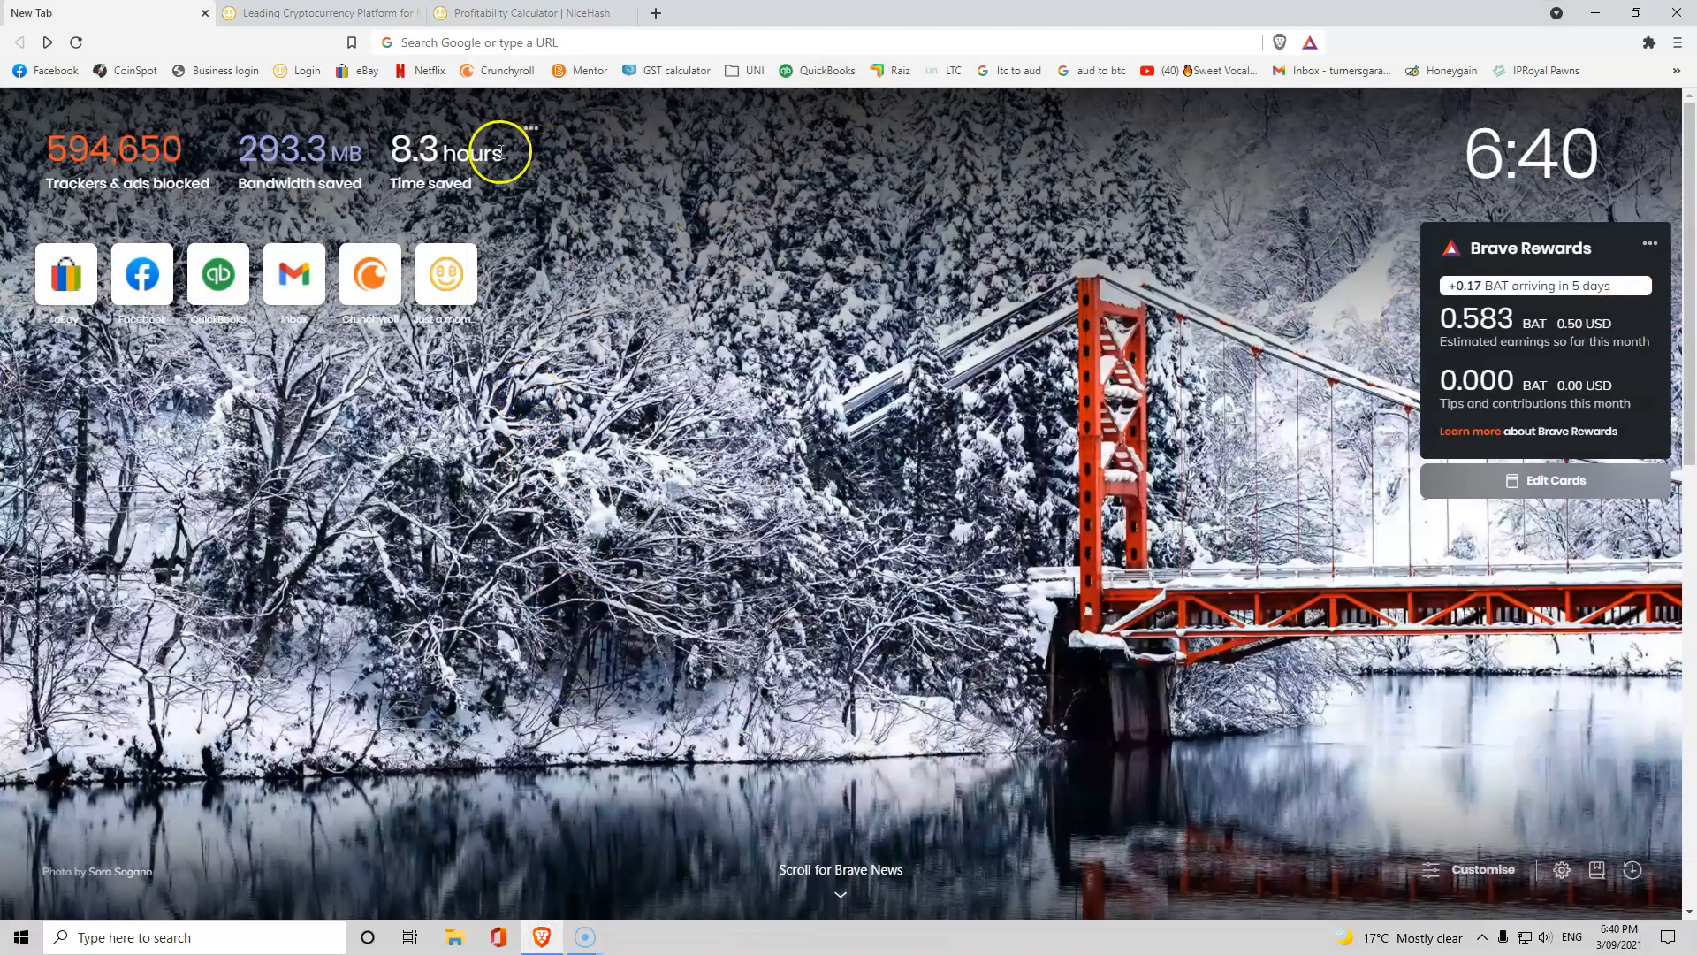
{"action": "left_click", "coordinate": [328, 13]}
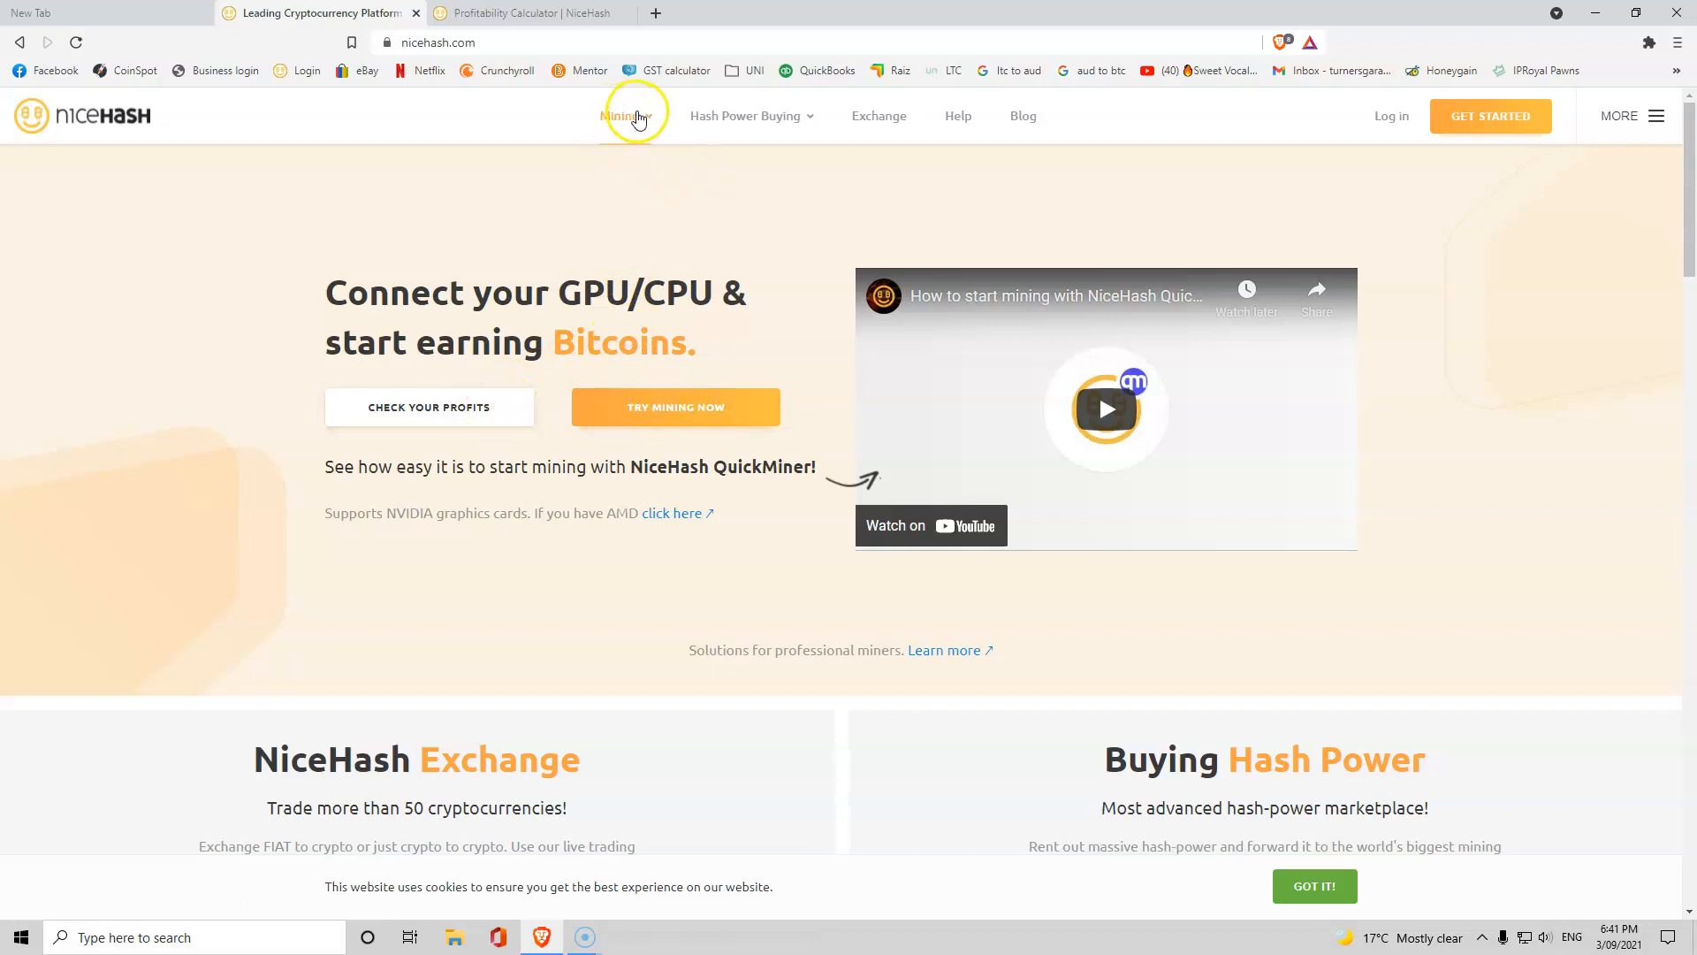
{"action": "scroll", "coordinate": [1268, 594], "scroll_direction": "down", "scroll_amount": 5}
{"action": "scroll", "coordinate": [1011, 670], "scroll_direction": "down", "scroll_amount": 3}
{"action": "scroll", "coordinate": [890, 598], "scroll_direction": "down", "scroll_amount": 7}
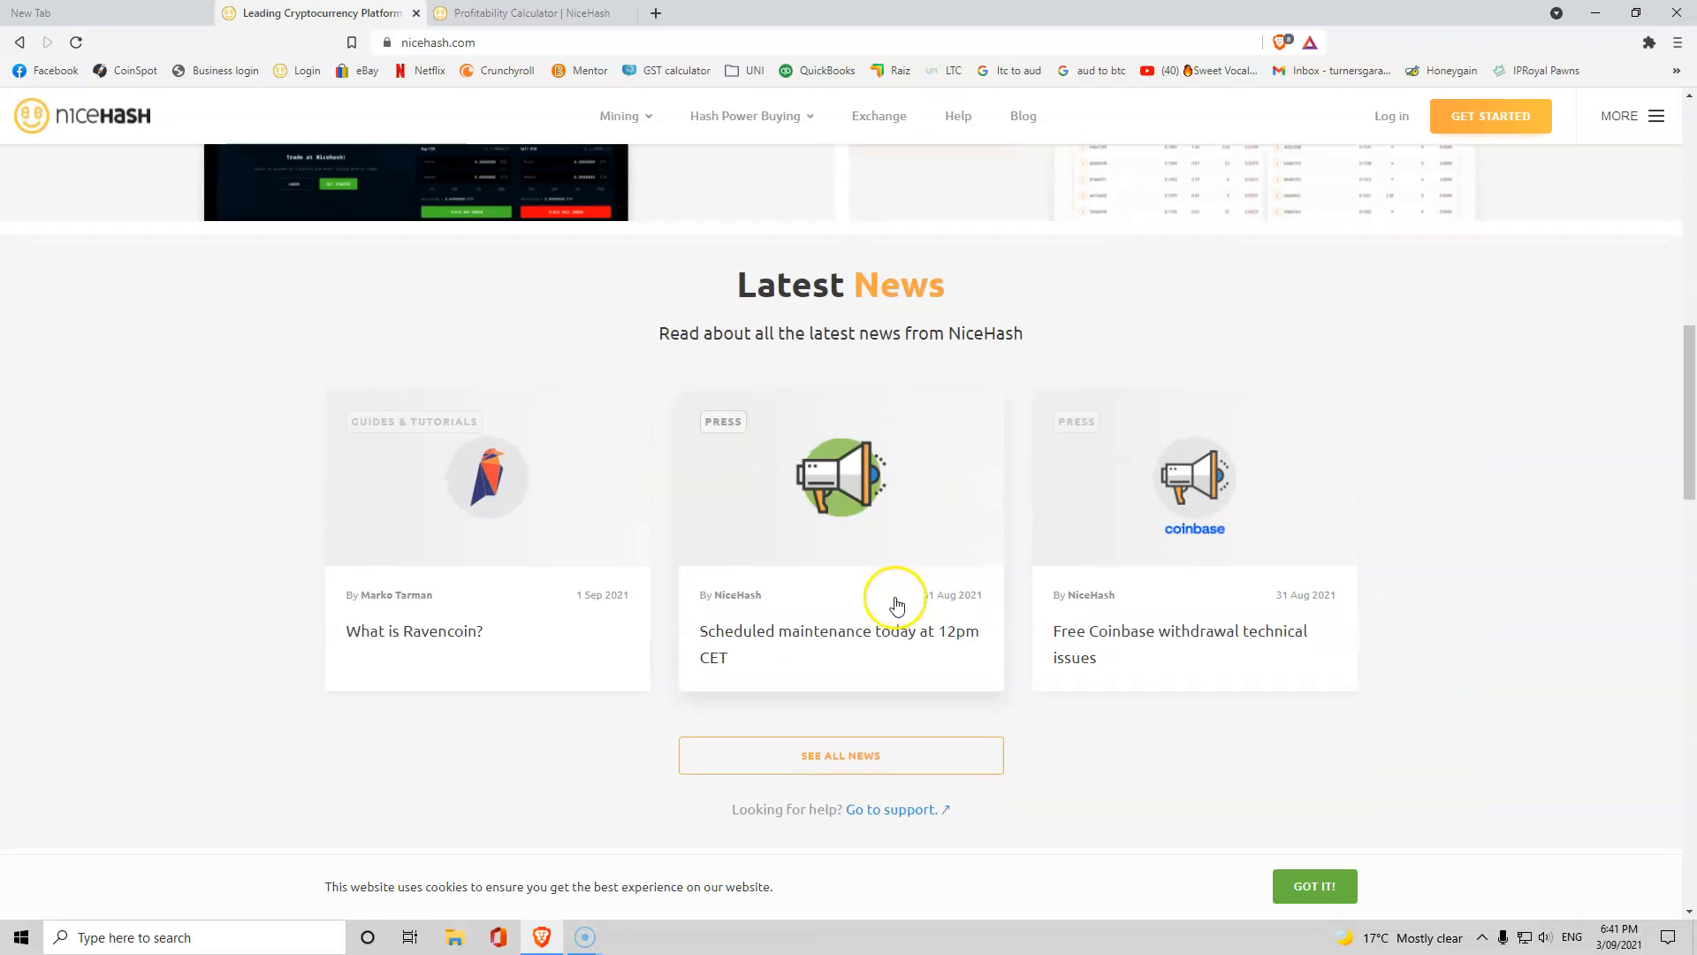
{"action": "scroll", "coordinate": [667, 492], "scroll_direction": "down", "scroll_amount": 4}
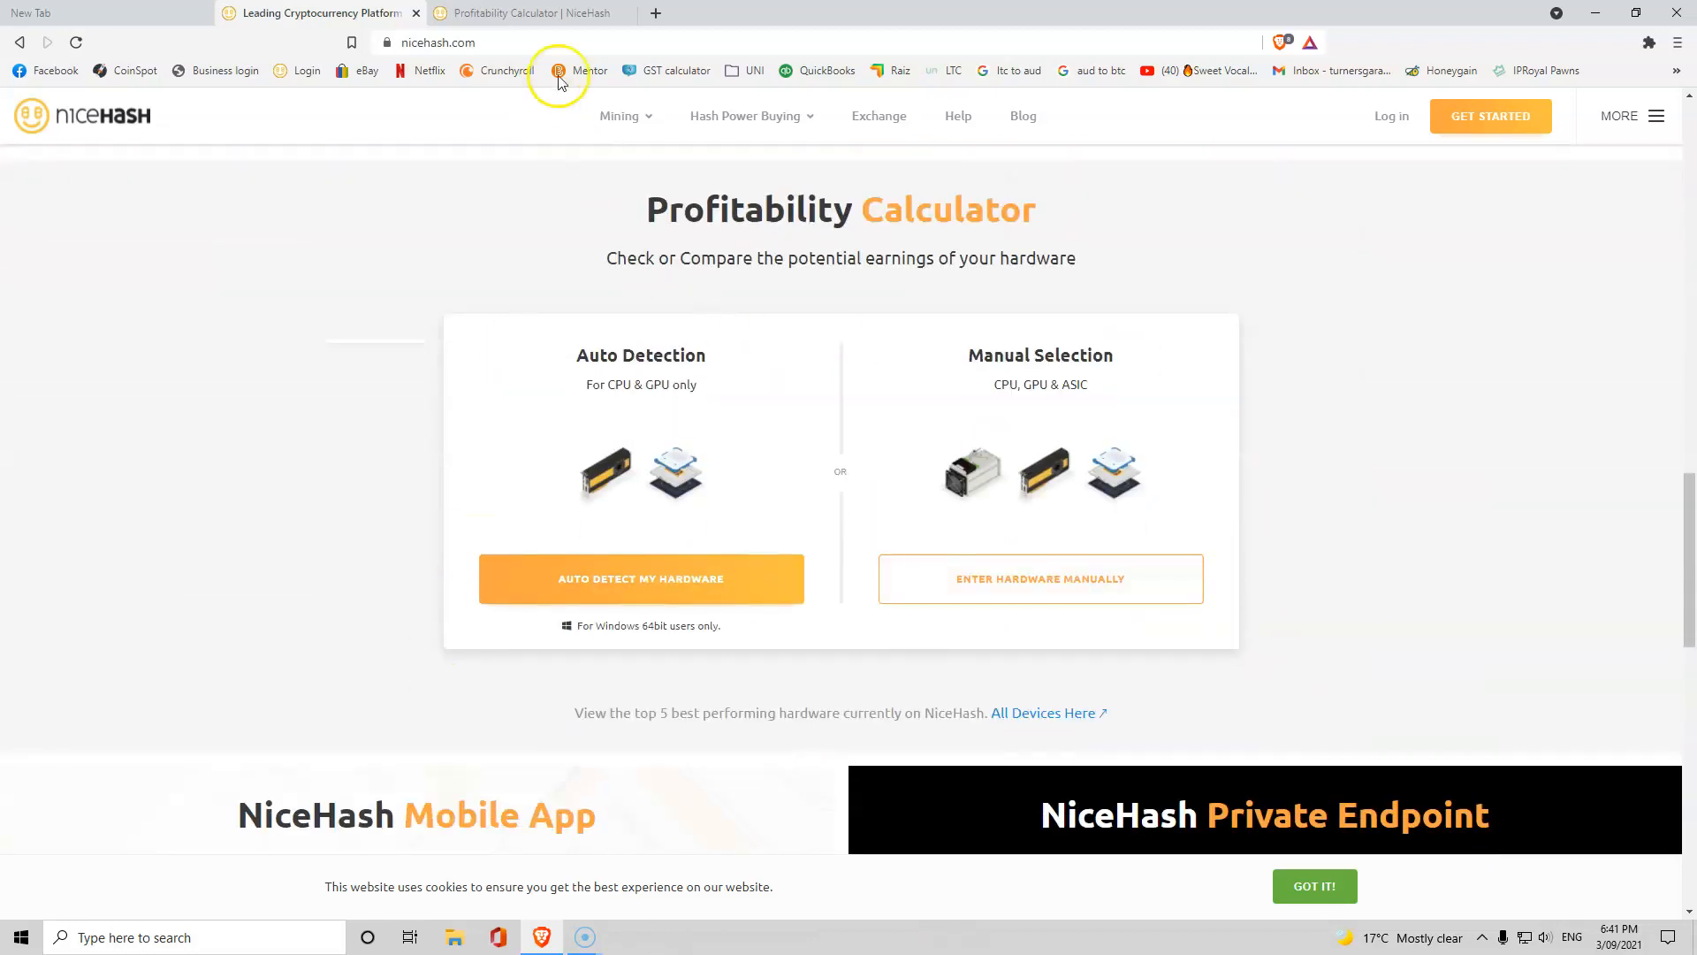
Open and close the separate calculator page, then choose manual hardware entry
{"action": "left_click", "coordinate": [566, 16]}
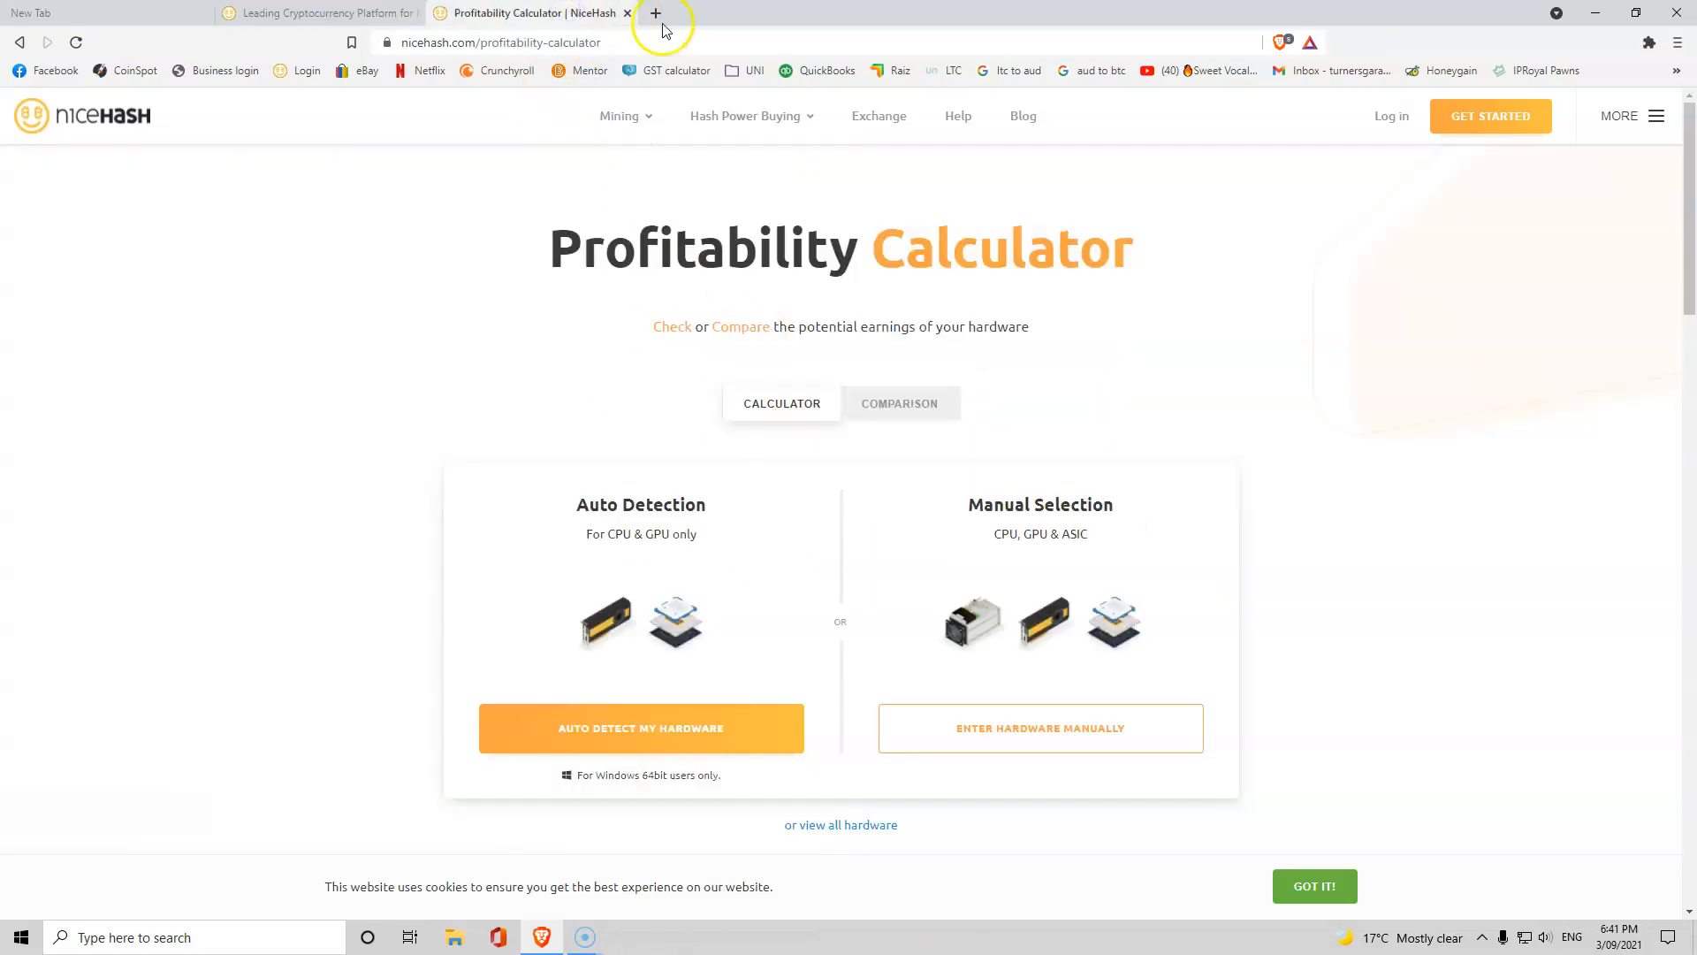
{"action": "left_click", "coordinate": [629, 16]}
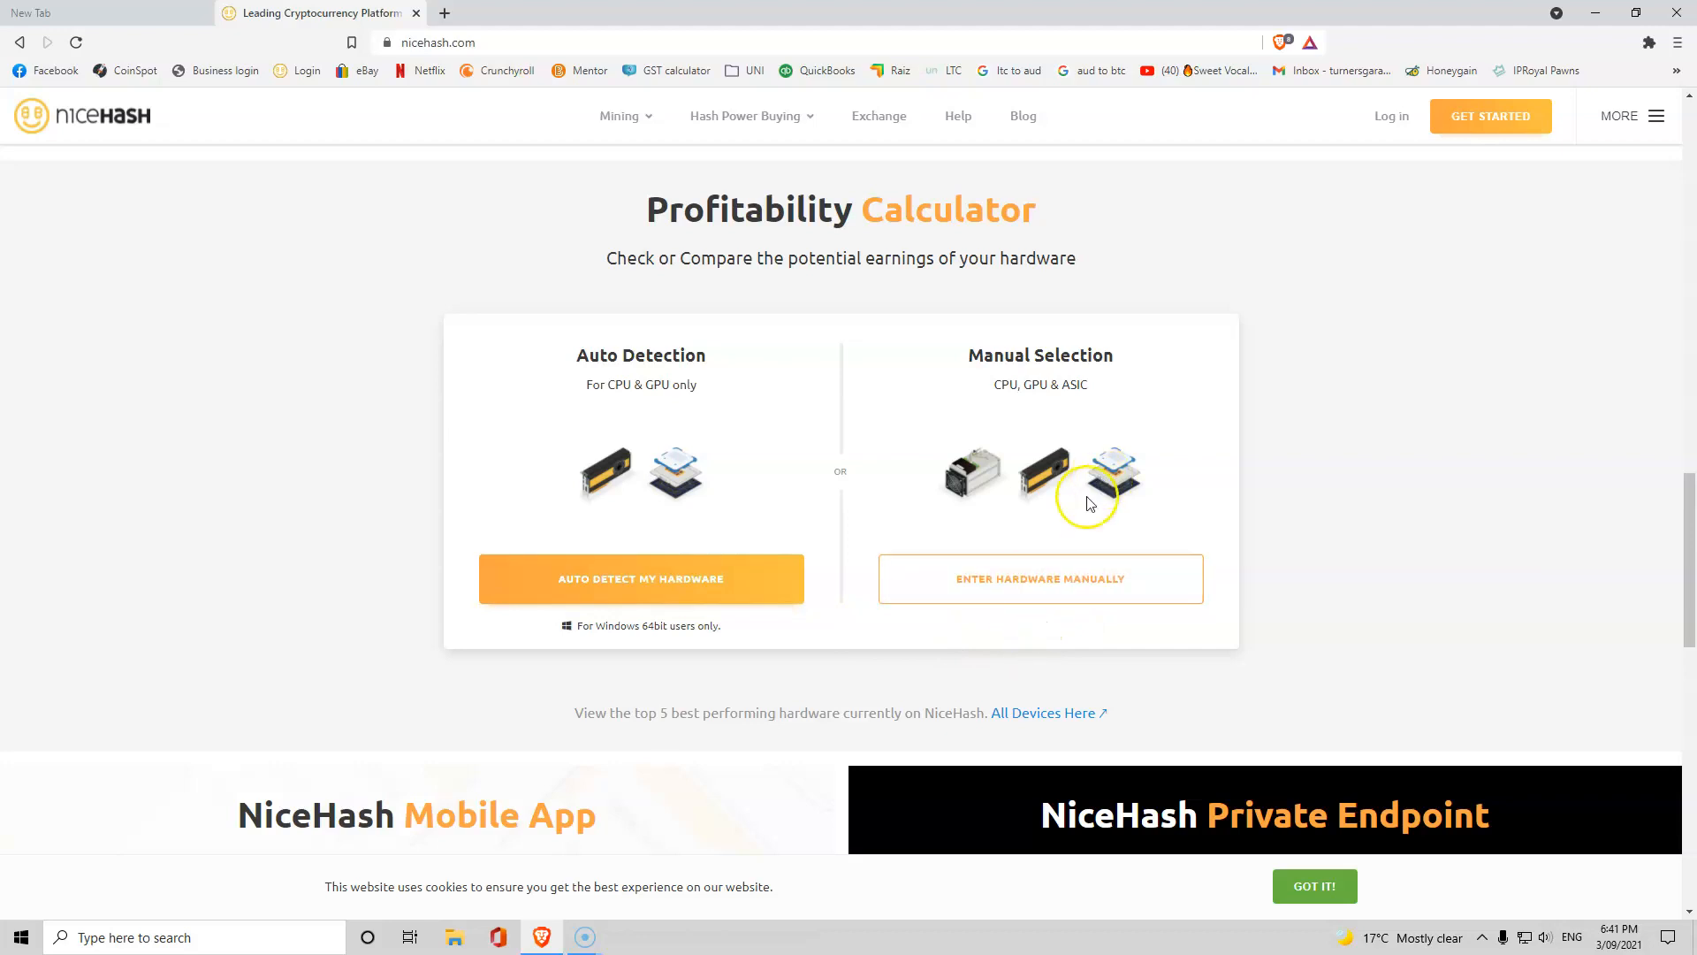
{"action": "left_click", "coordinate": [988, 575]}
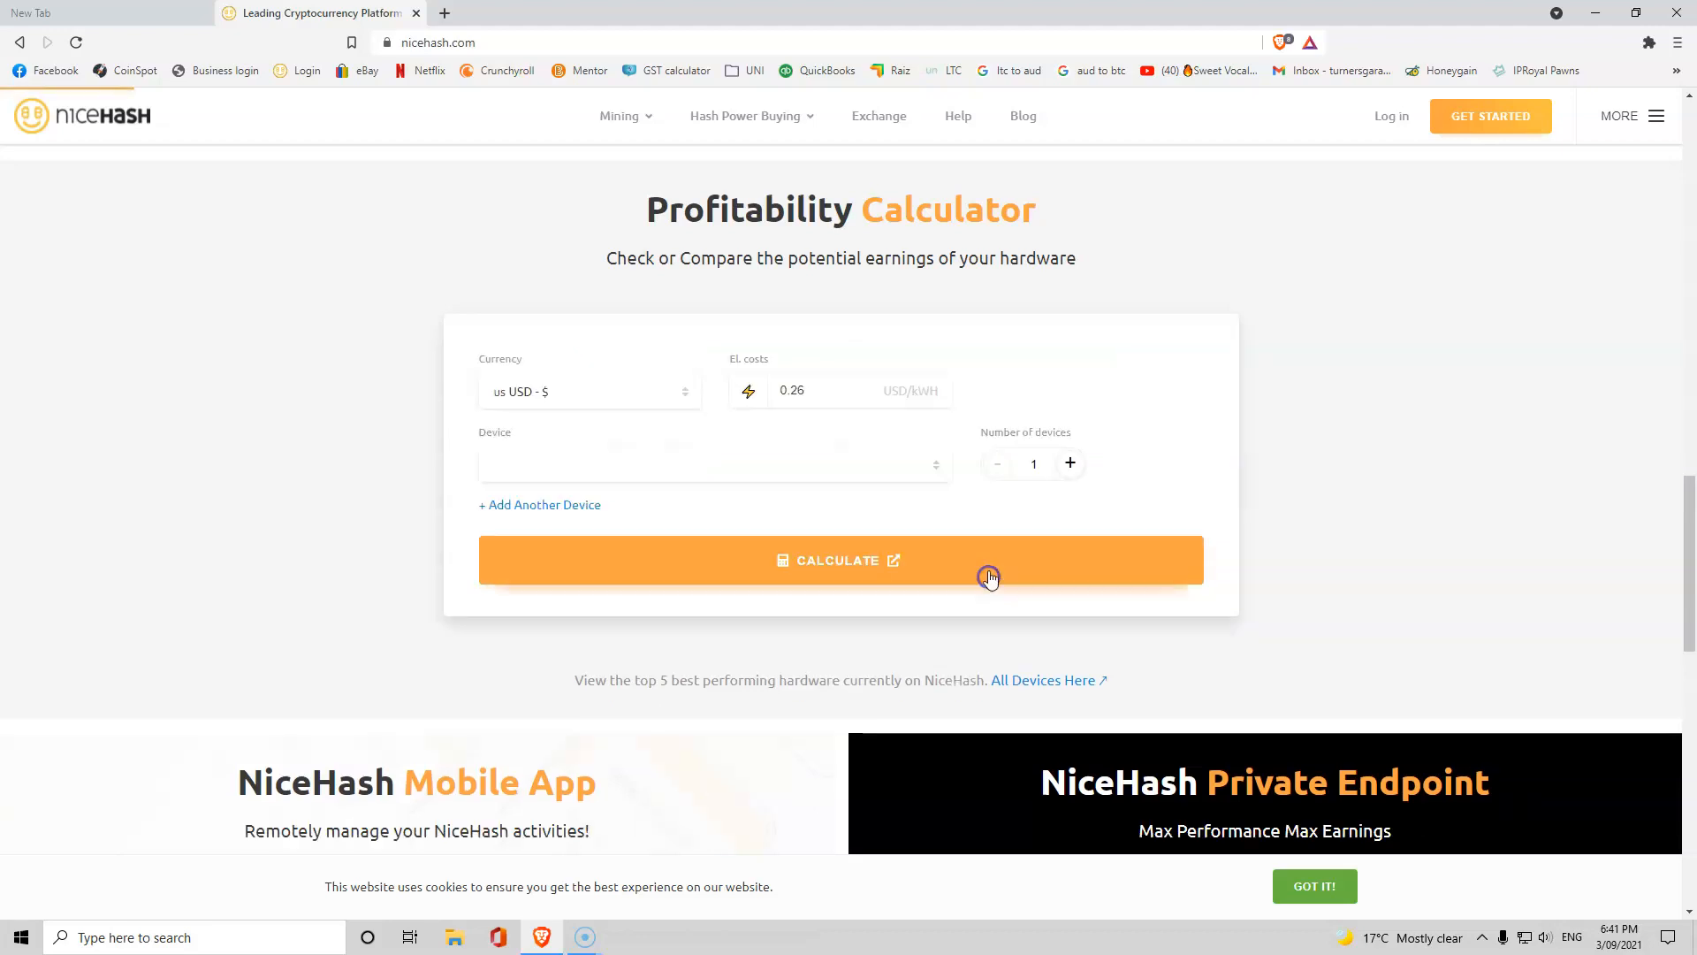
Set the calculator currency to AUD, keeping electricity cost at 0.26
{"action": "left_click", "coordinate": [663, 395]}
{"action": "scroll", "coordinate": [541, 619], "scroll_direction": "down", "scroll_amount": 3}
{"action": "scroll", "coordinate": [552, 608], "scroll_direction": "down", "scroll_amount": 3}
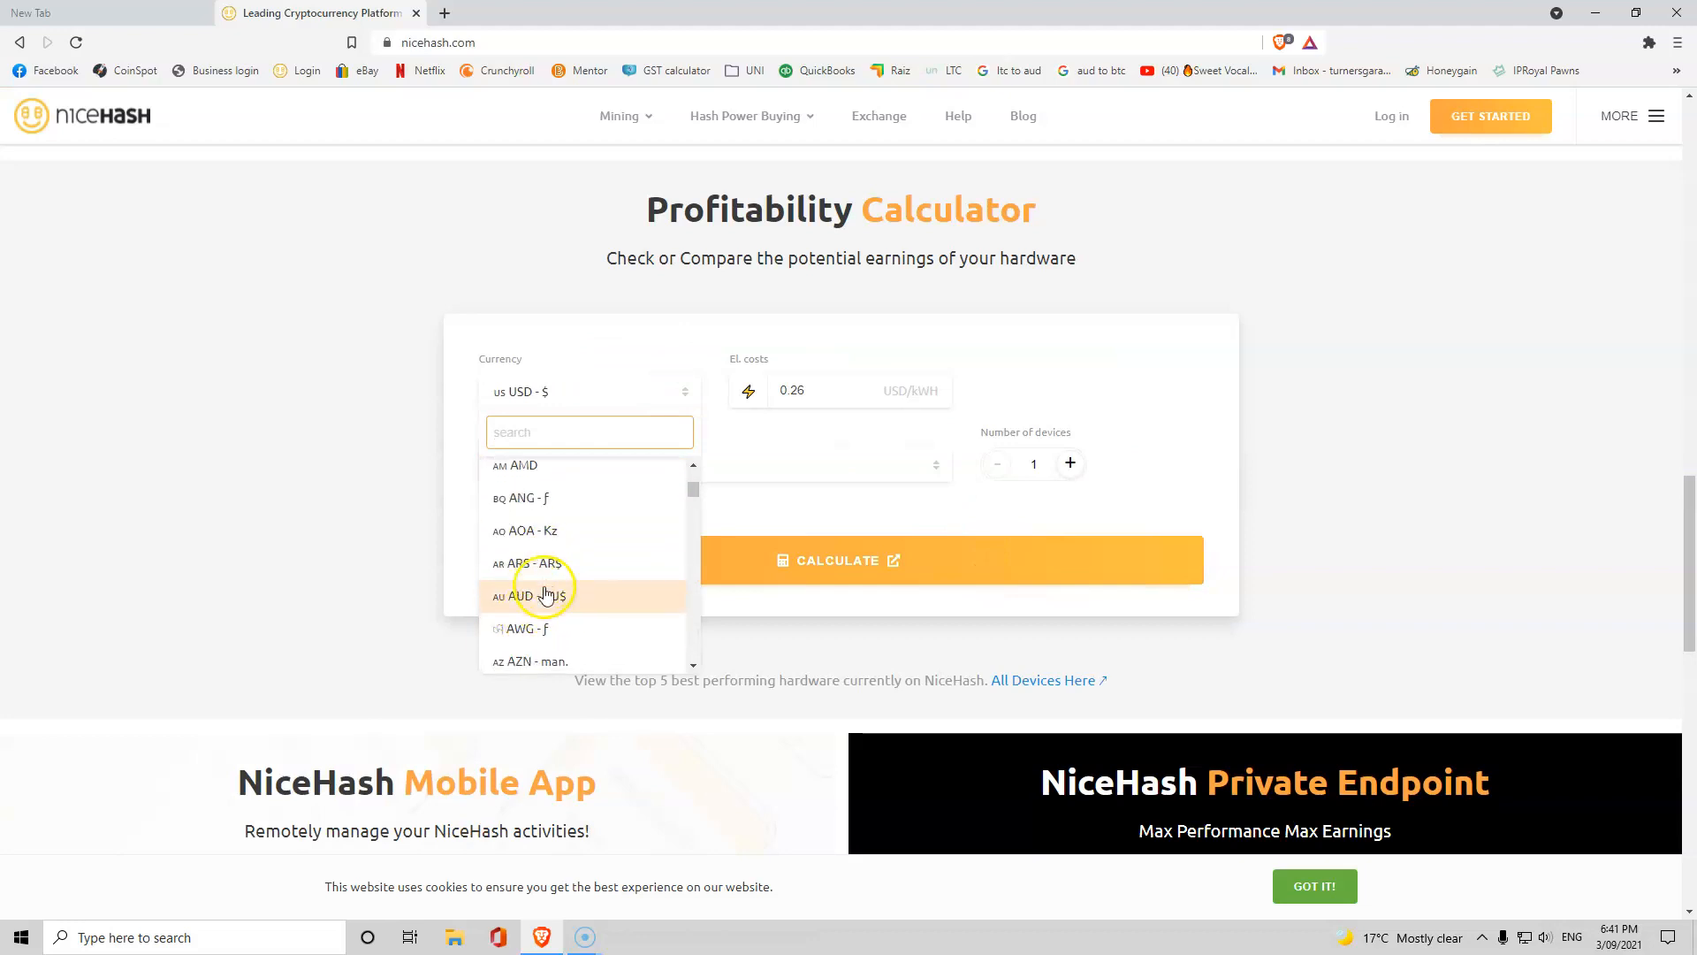
{"action": "scroll", "coordinate": [548, 583], "scroll_direction": "up", "scroll_amount": 2}
{"action": "scroll", "coordinate": [548, 565], "scroll_direction": "up", "scroll_amount": 2}
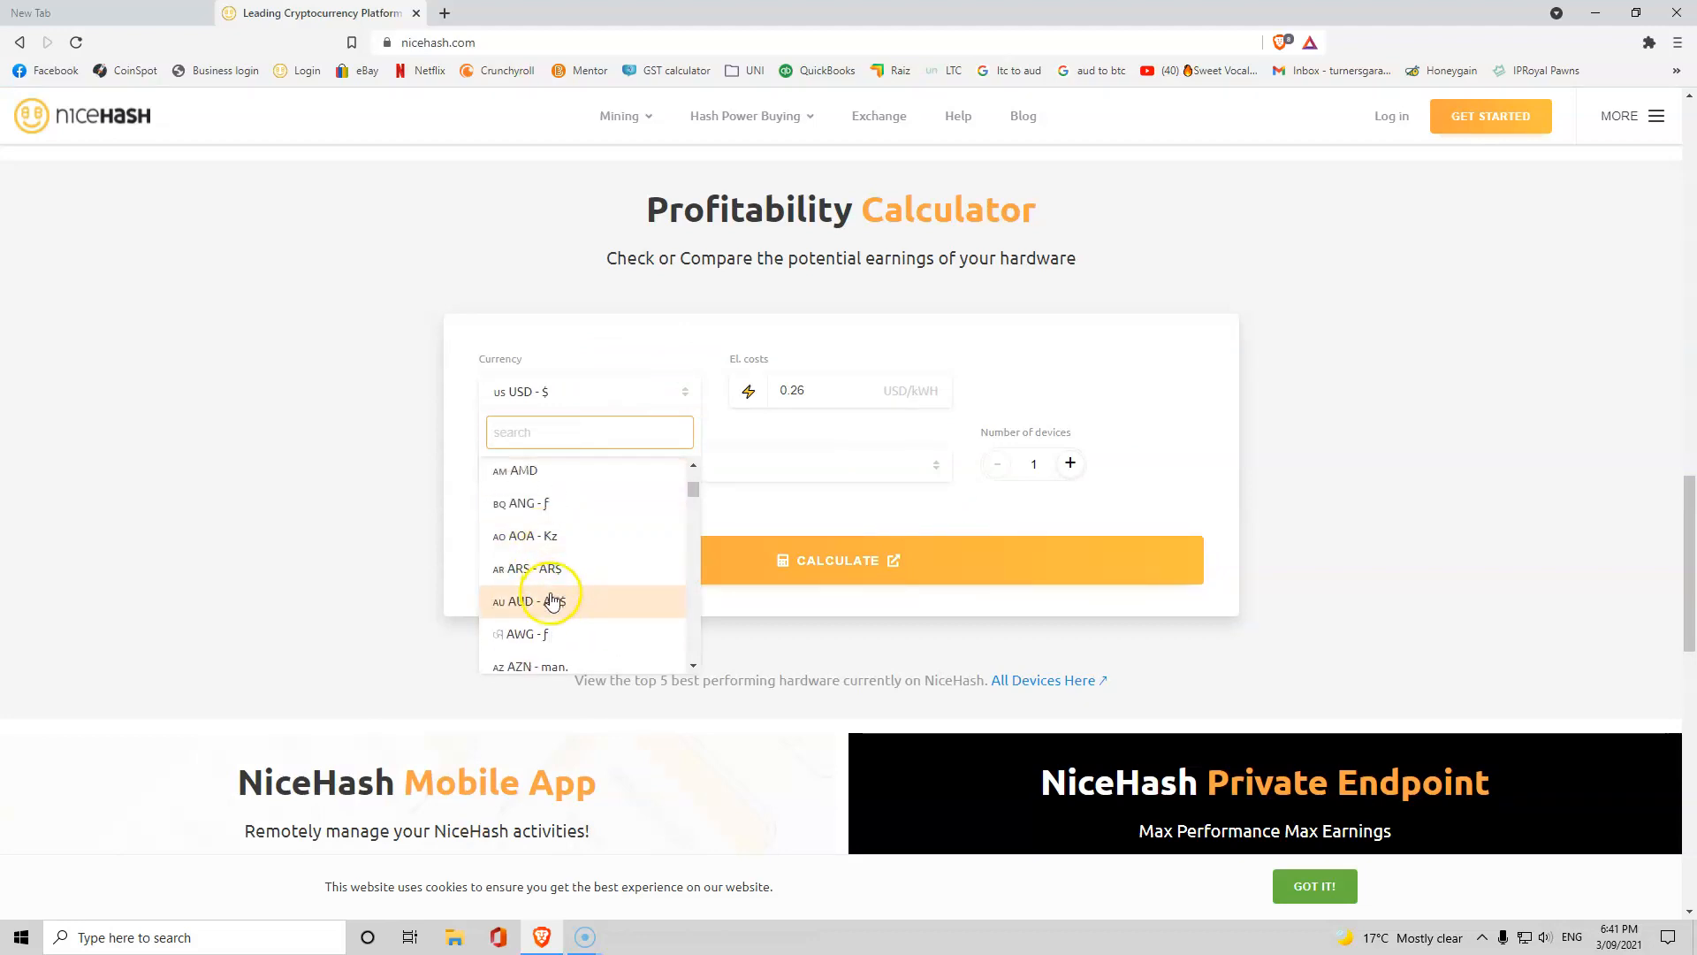
{"action": "left_click", "coordinate": [549, 592]}
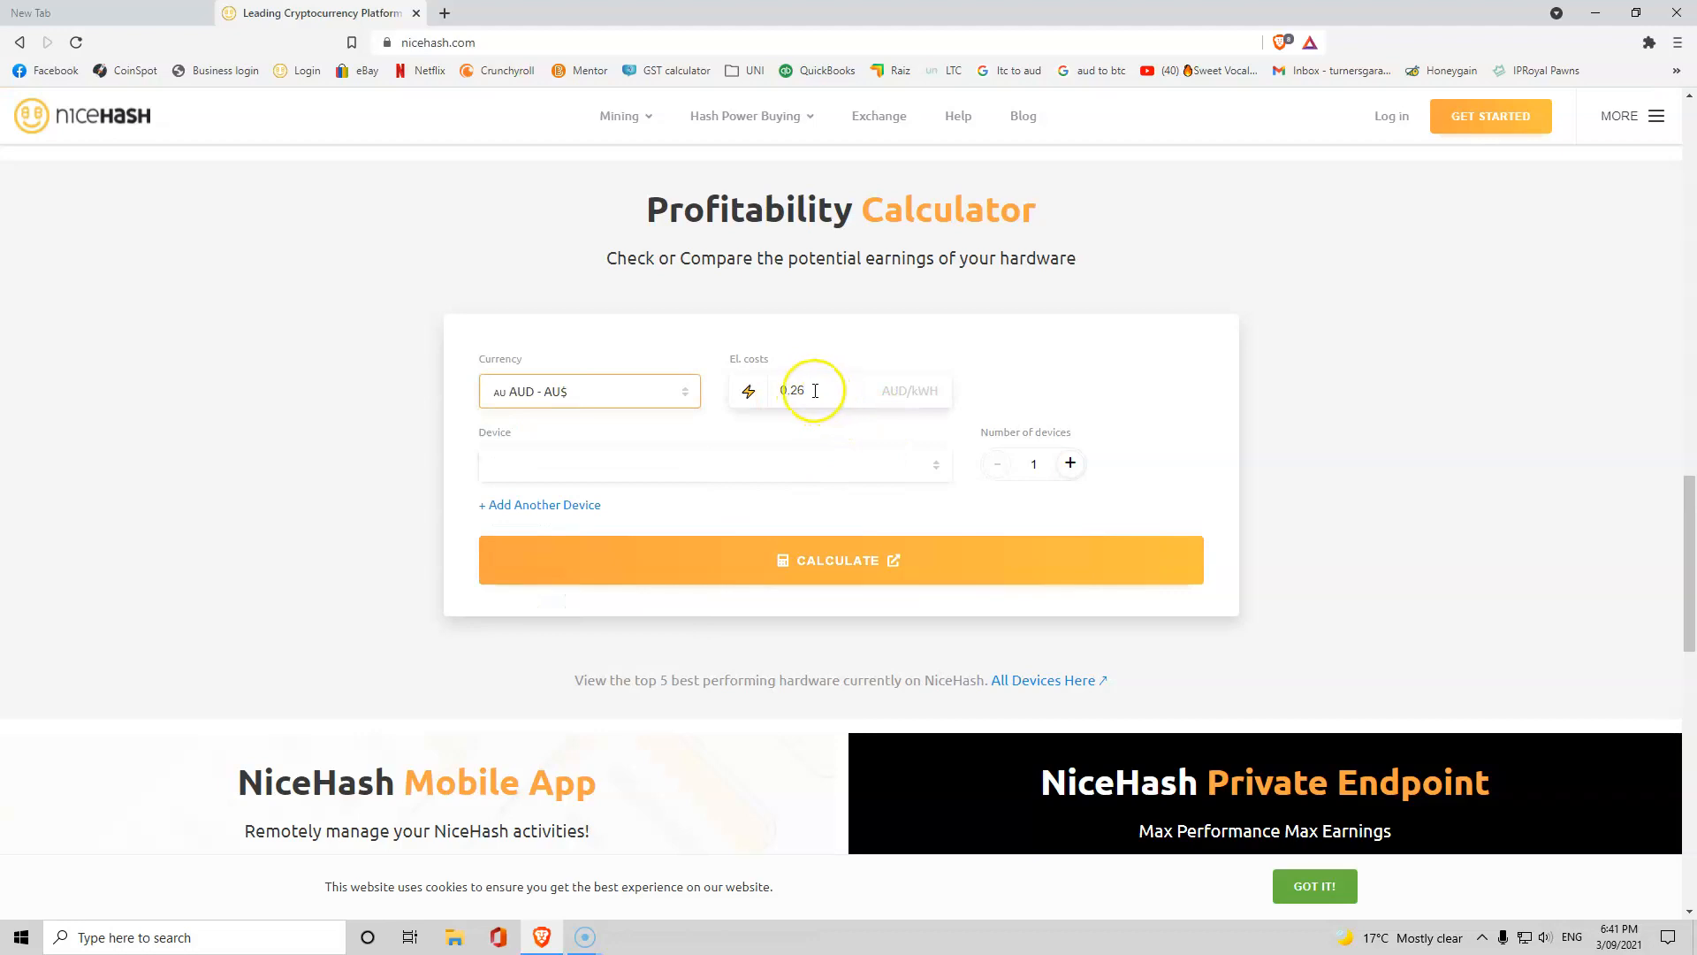
{"action": "left_click_drag", "start_coordinate": [788, 390], "coordinate": [807, 392]}
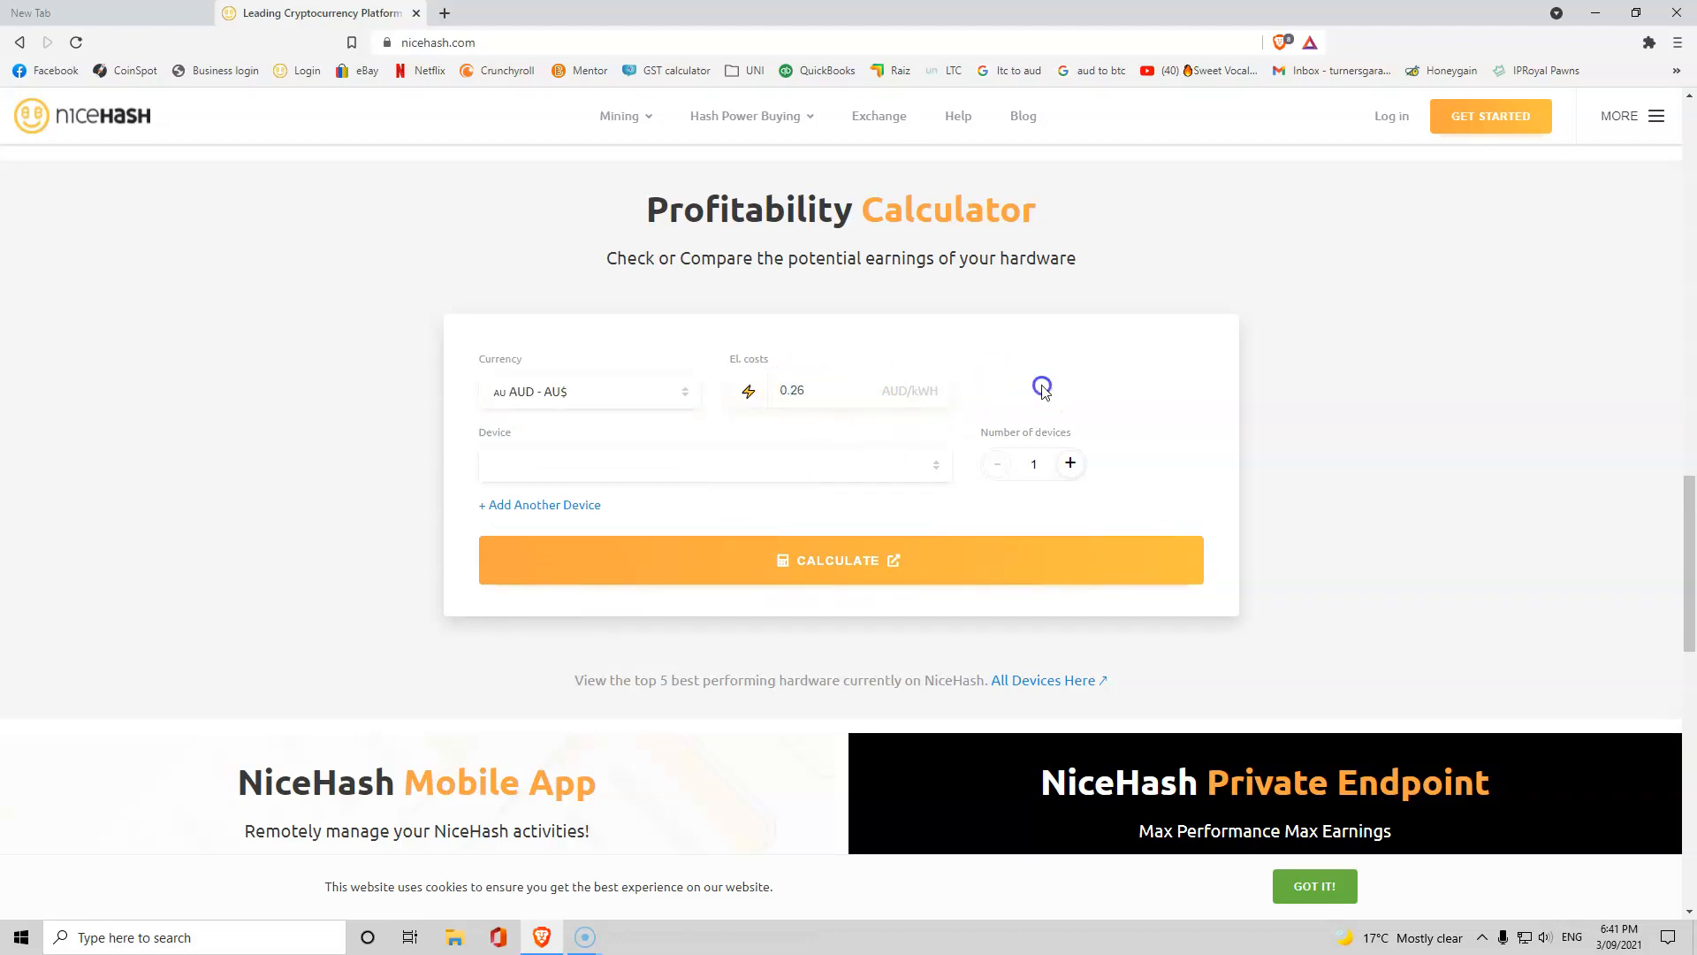
{"action": "left_click", "coordinate": [807, 407]}
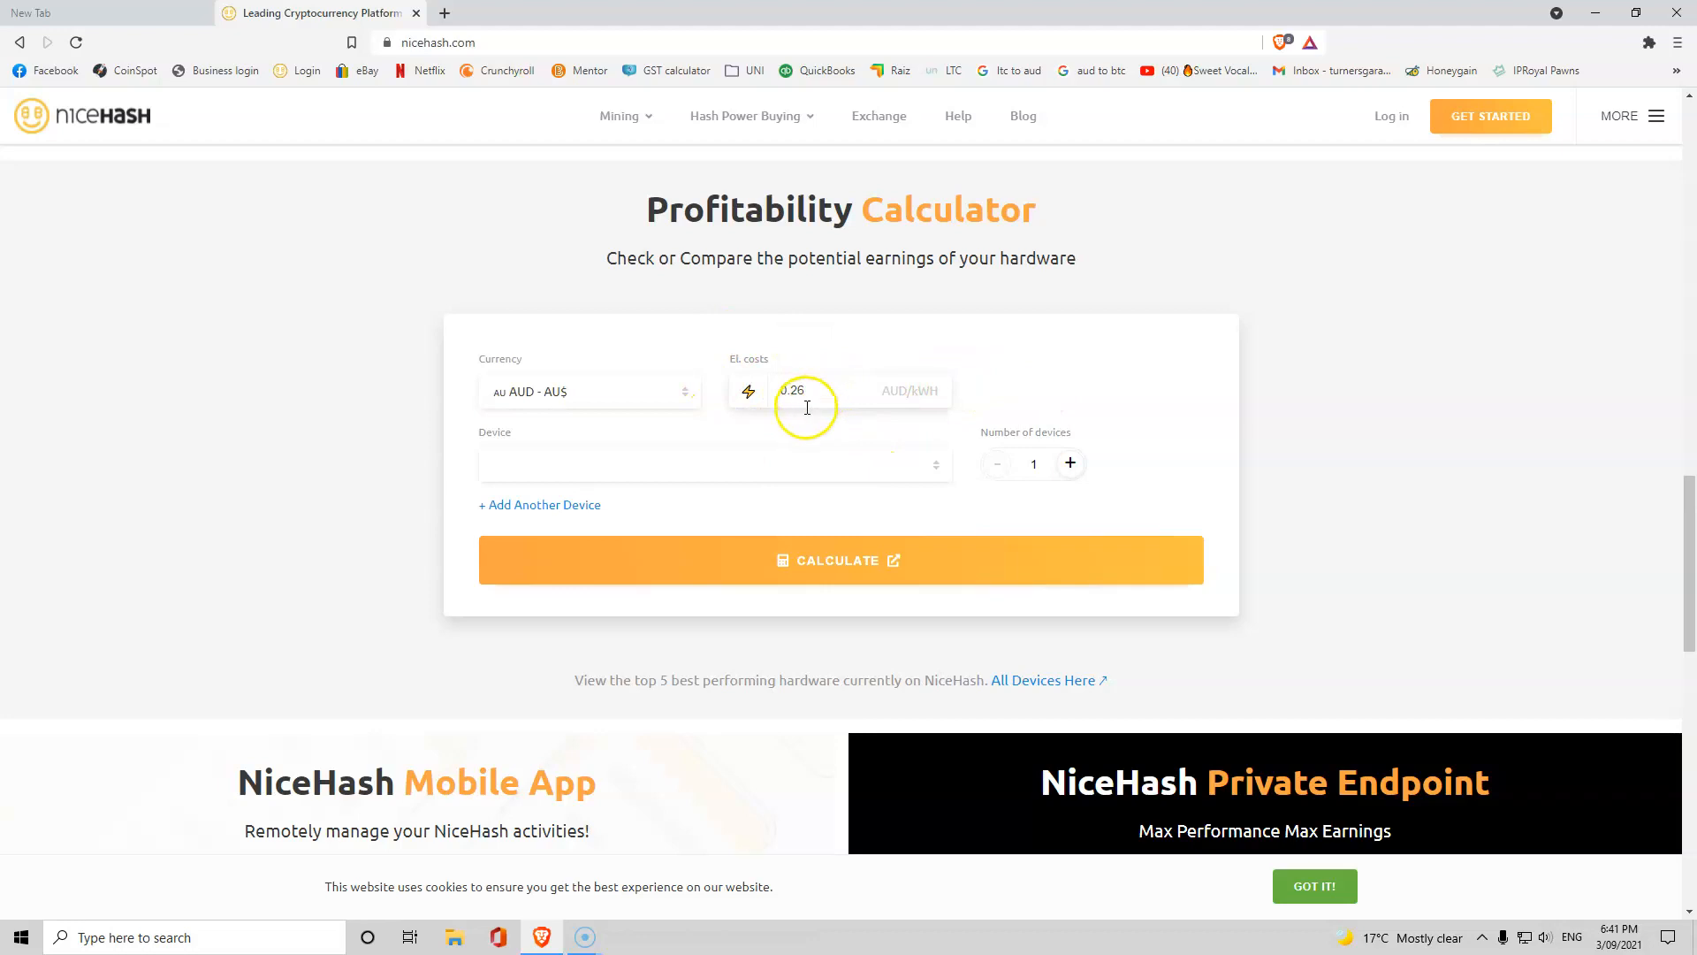
Pick NVIDIA RTX 3060 as the device and calculate its profit (4.65 AUD/day)
{"action": "left_click", "coordinate": [894, 466]}
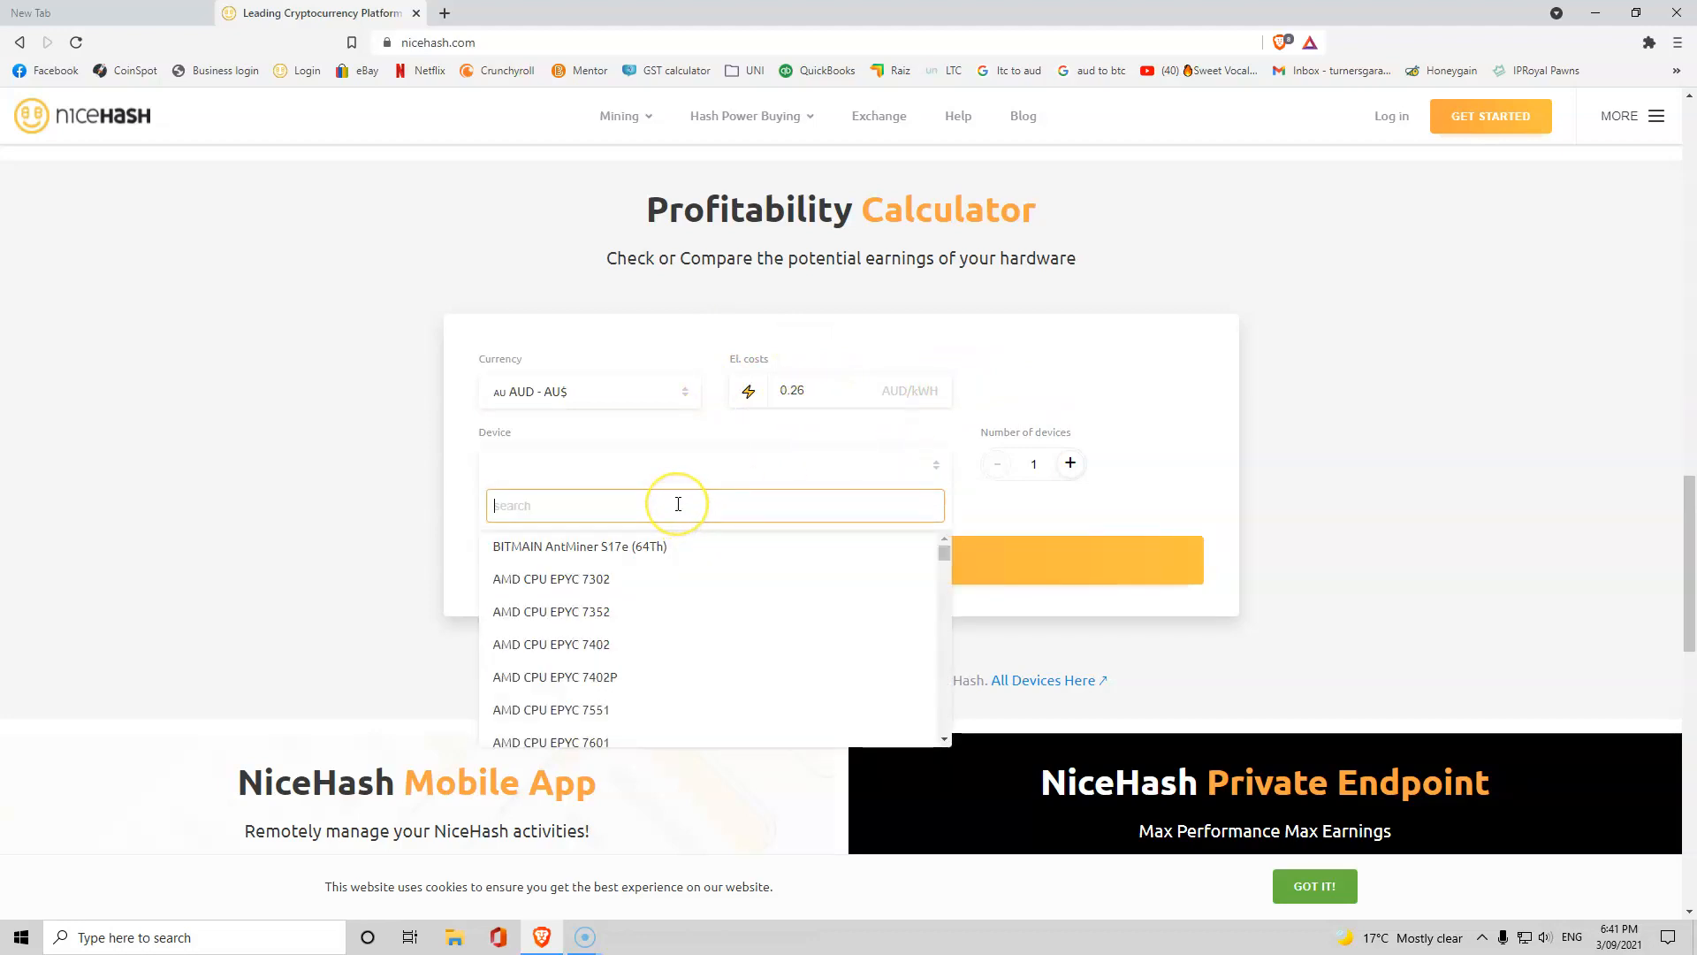
{"action": "type", "text": "3060"}
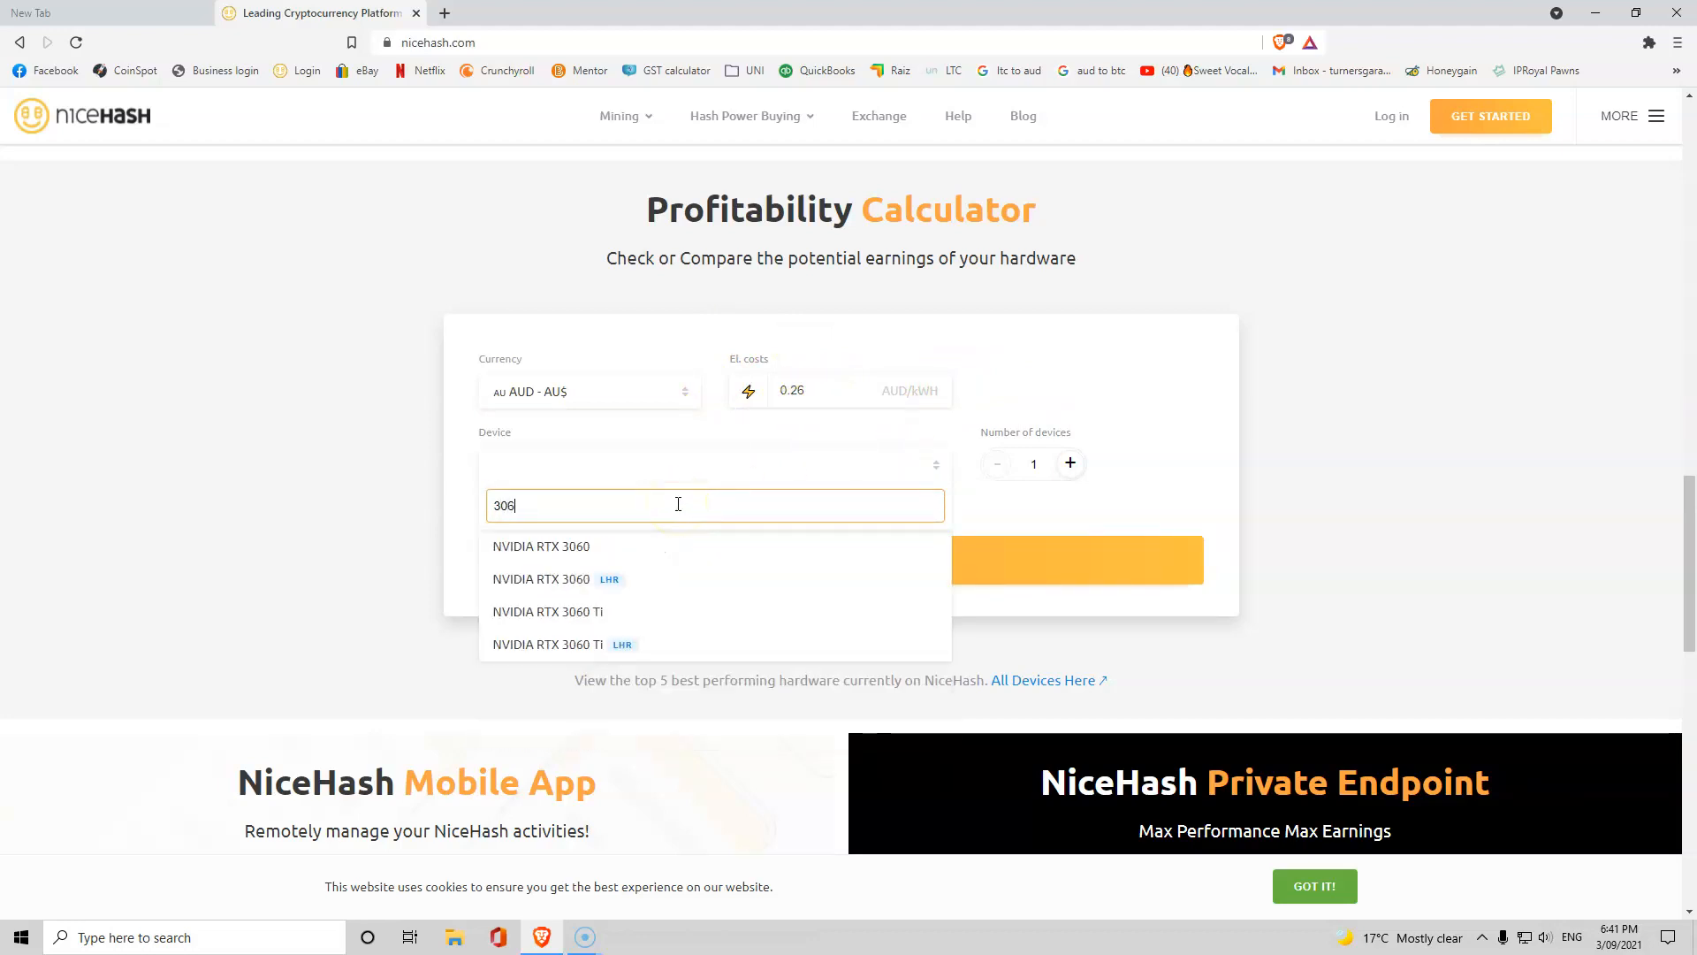
{"action": "left_click", "coordinate": [557, 545]}
{"action": "left_click", "coordinate": [858, 566]}
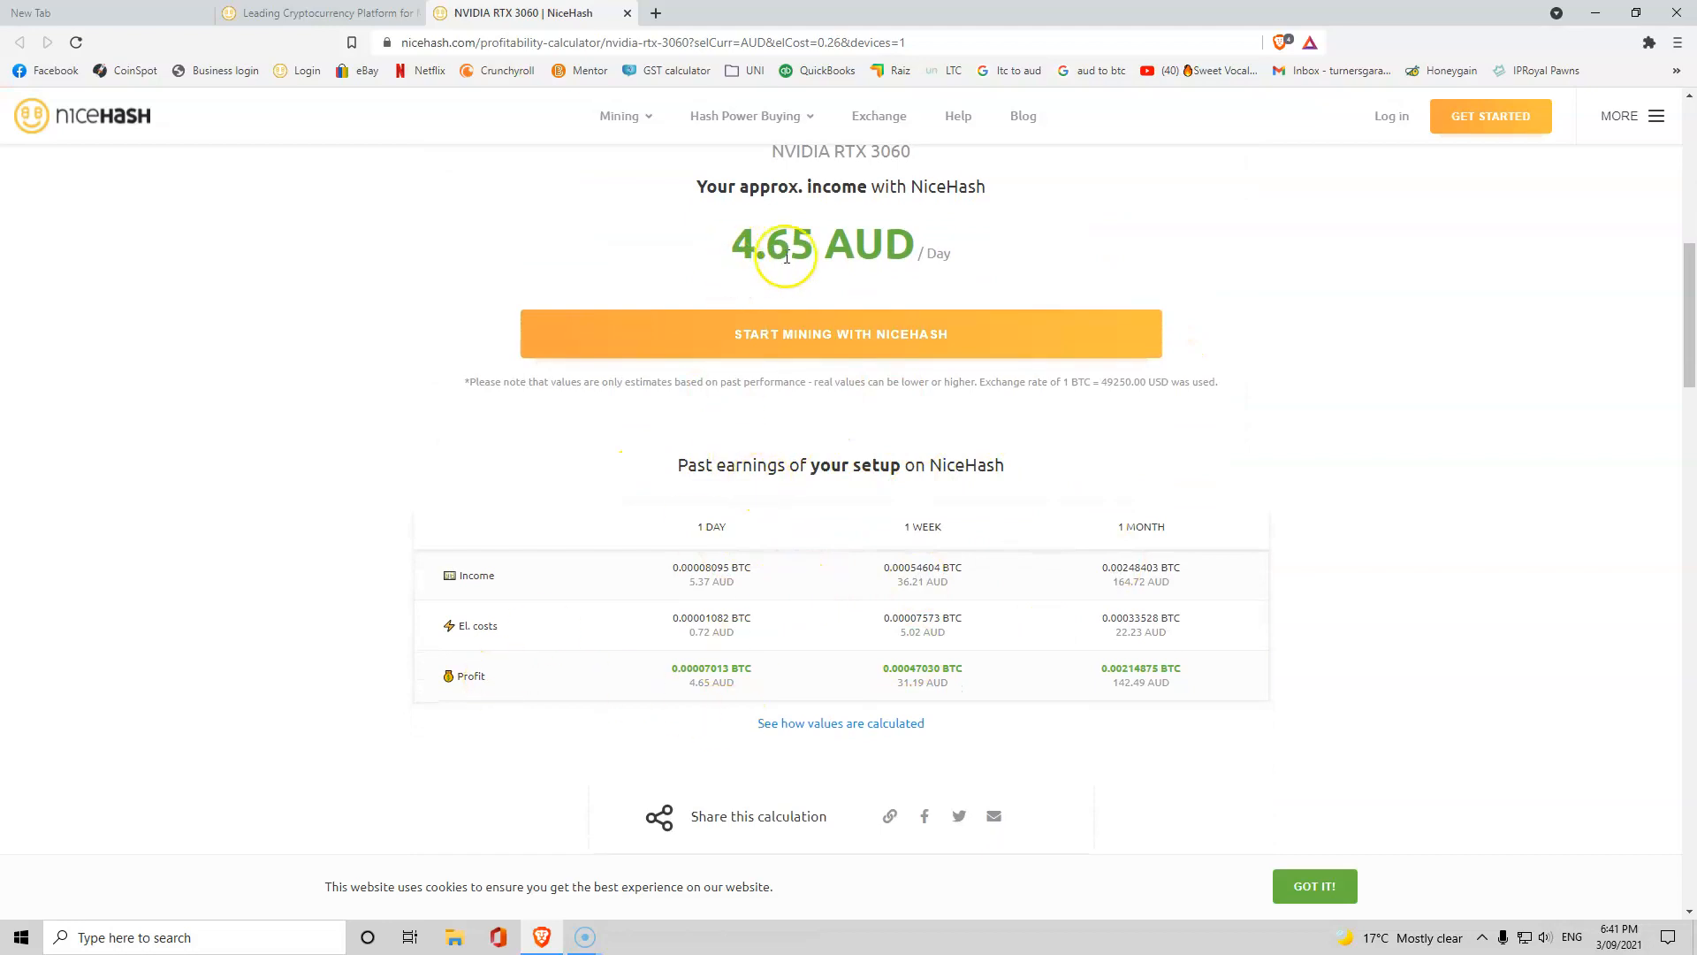
{"action": "left_click_drag", "start_coordinate": [684, 681], "coordinate": [751, 681]}
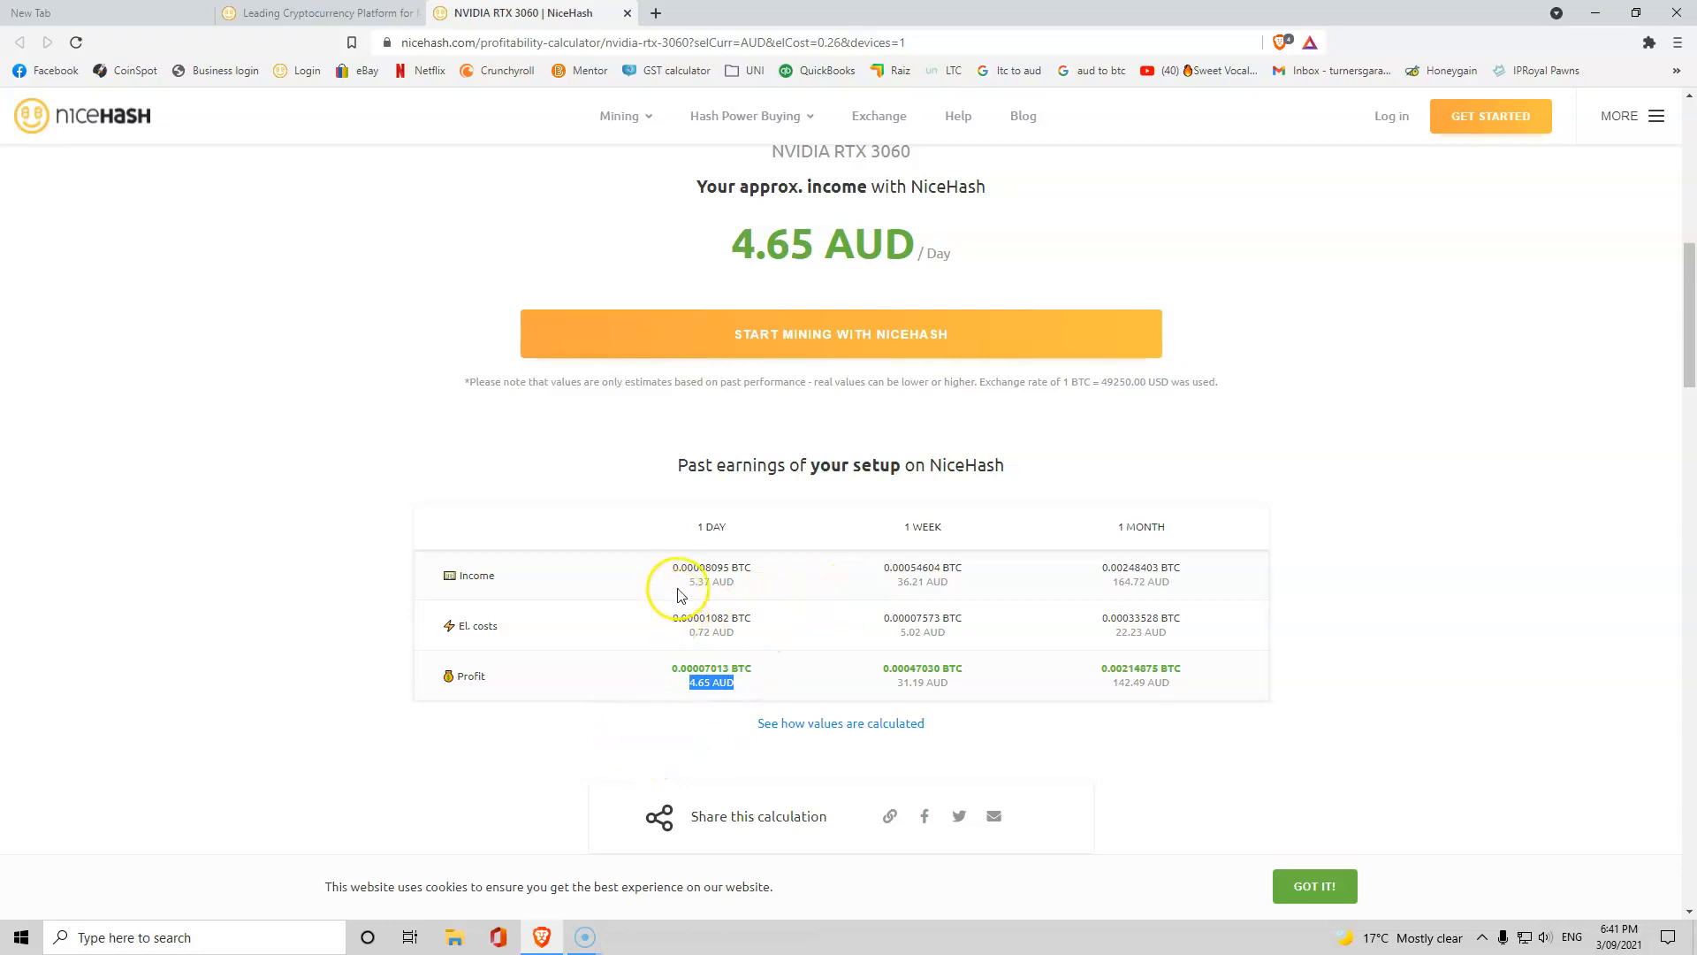
{"action": "mouse_move", "coordinate": [690, 590]}
{"action": "left_mouse_down"}
{"action": "mouse_move", "coordinate": [690, 574]}
{"action": "mouse_move", "coordinate": [731, 568]}
{"action": "mouse_move", "coordinate": [706, 566]}
{"action": "left_mouse_up"}
{"action": "left_click", "coordinate": [719, 565]}
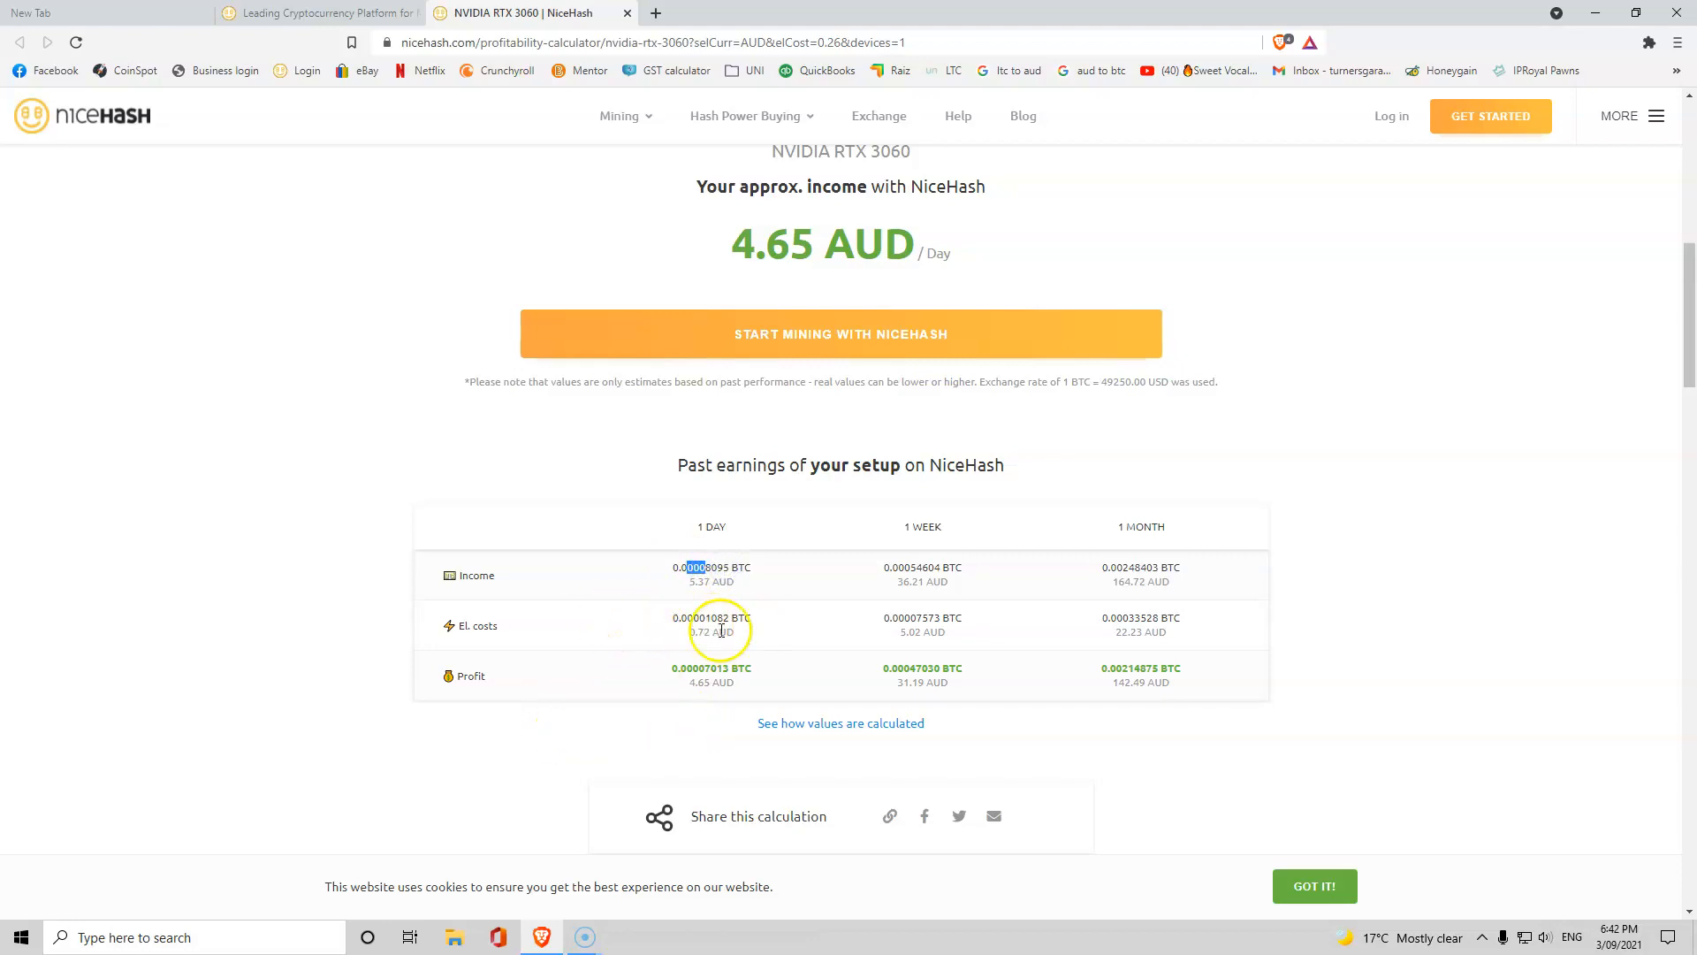
{"action": "left_click_drag", "start_coordinate": [710, 633], "coordinate": [690, 633]}
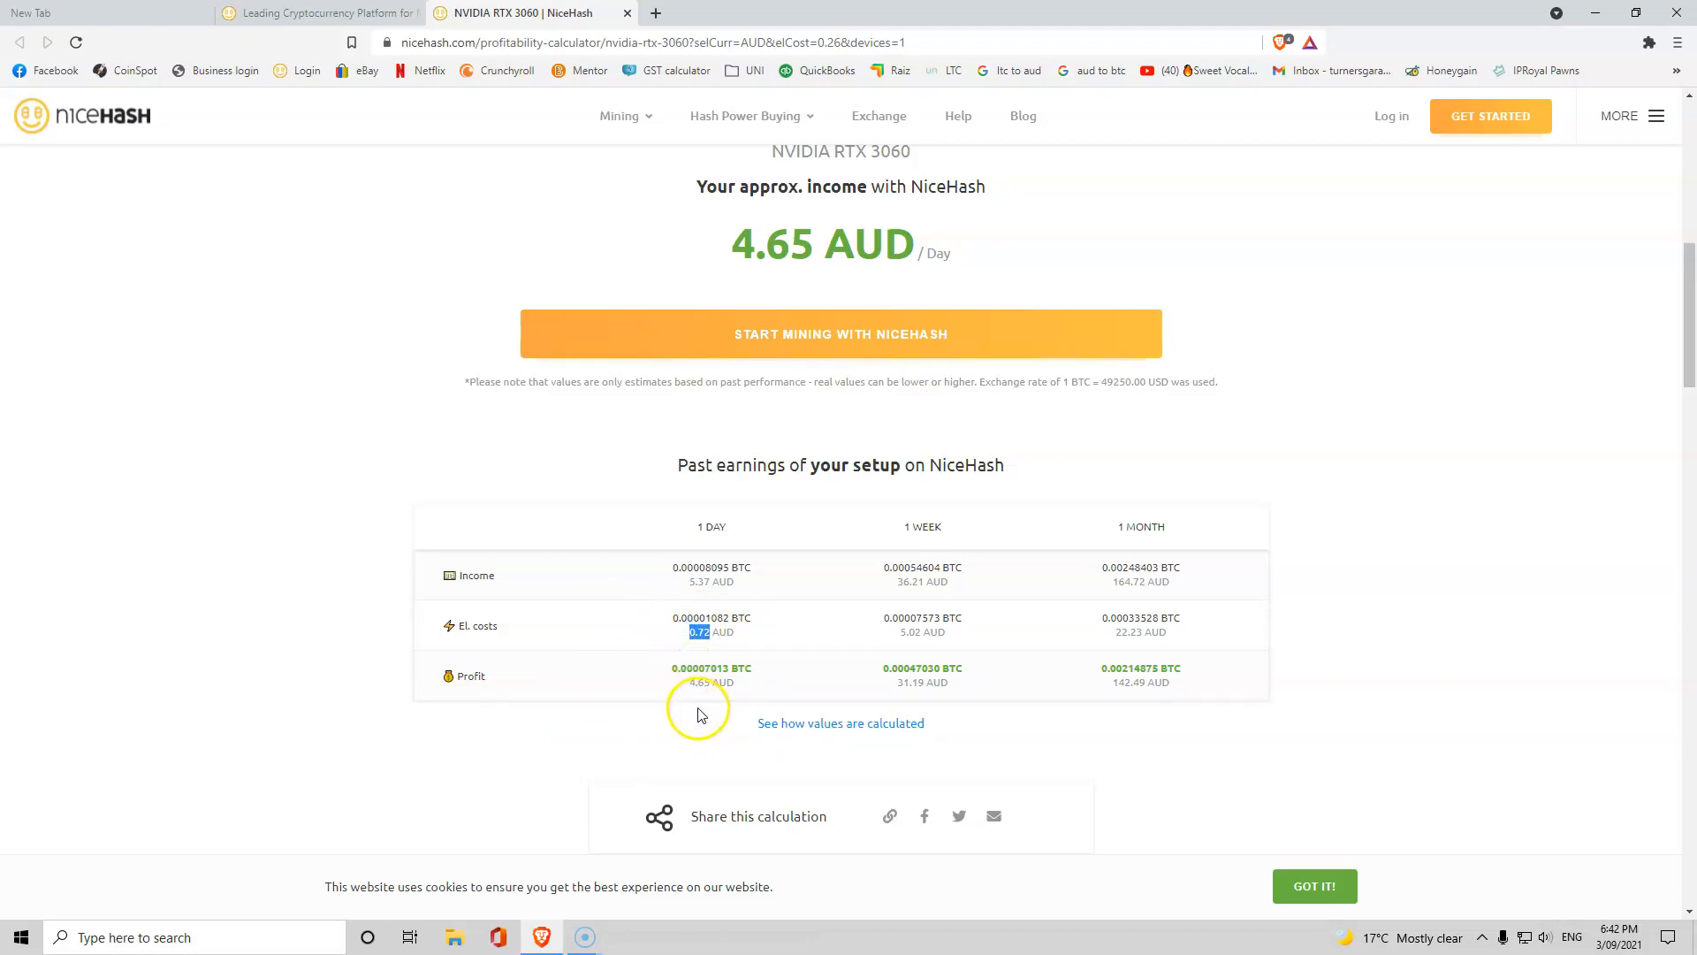
{"action": "left_click", "coordinate": [343, 654]}
{"action": "scroll", "coordinate": [701, 588], "scroll_direction": "up", "scroll_amount": 5}
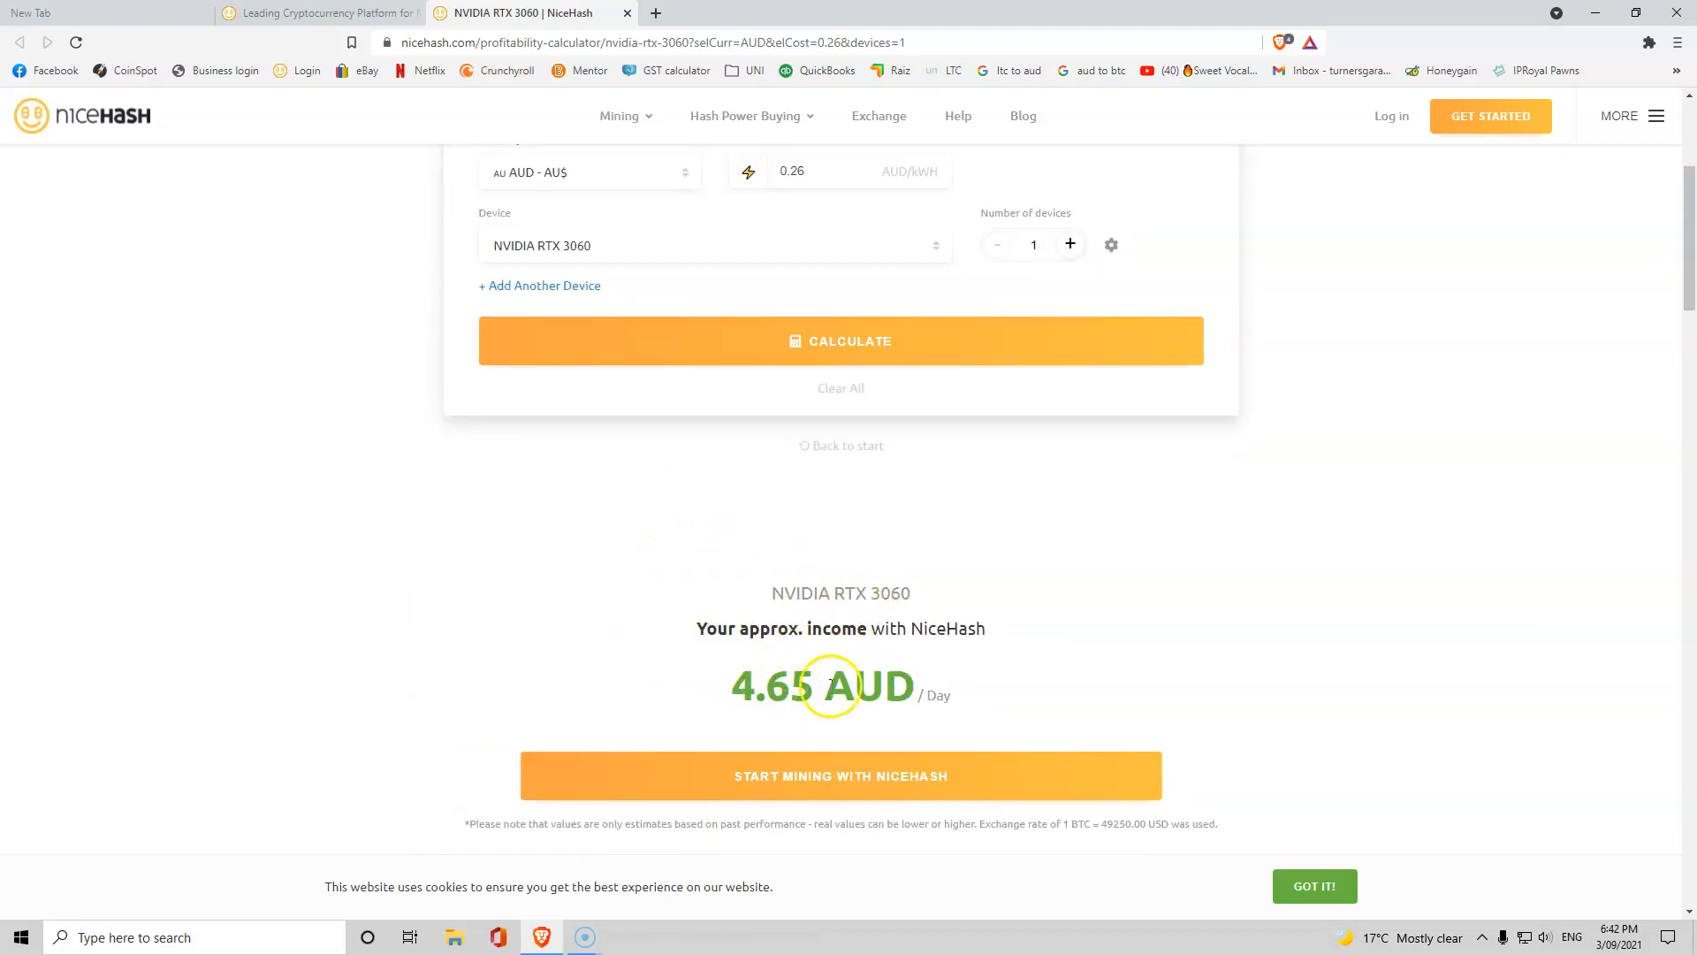
{"action": "scroll", "coordinate": [840, 686], "scroll_direction": "up", "scroll_amount": 4}
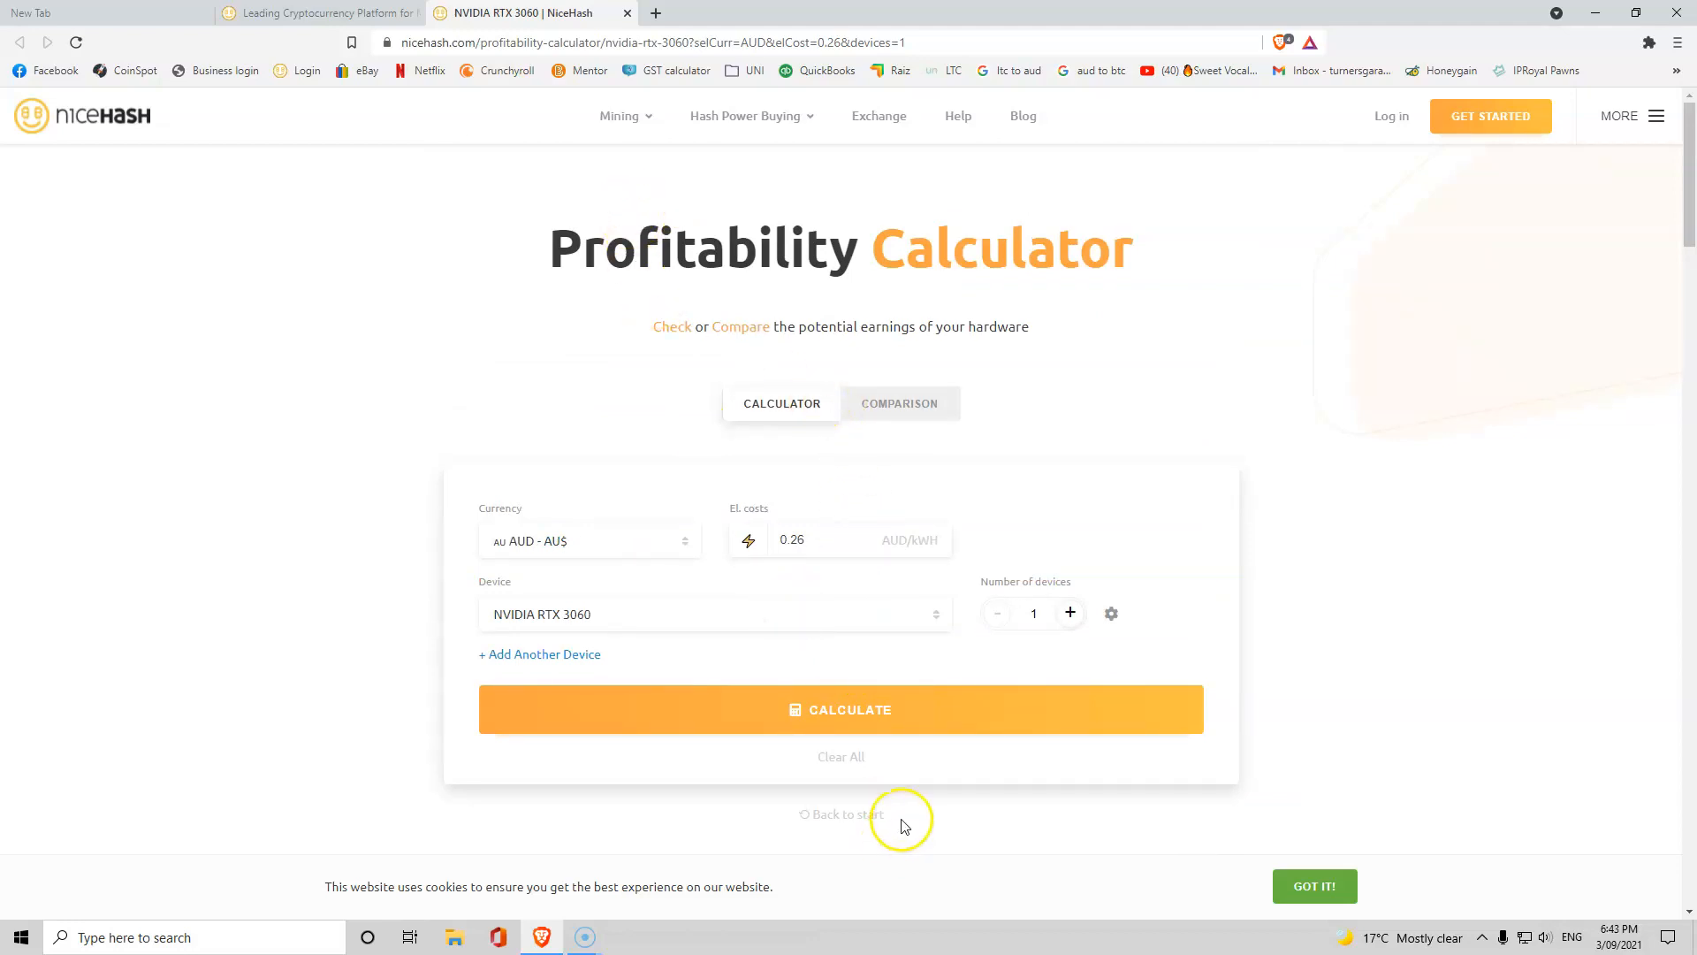
Close the RTX 3060 results page and go from the sign-up page to the login page
{"action": "left_click", "coordinate": [627, 14]}
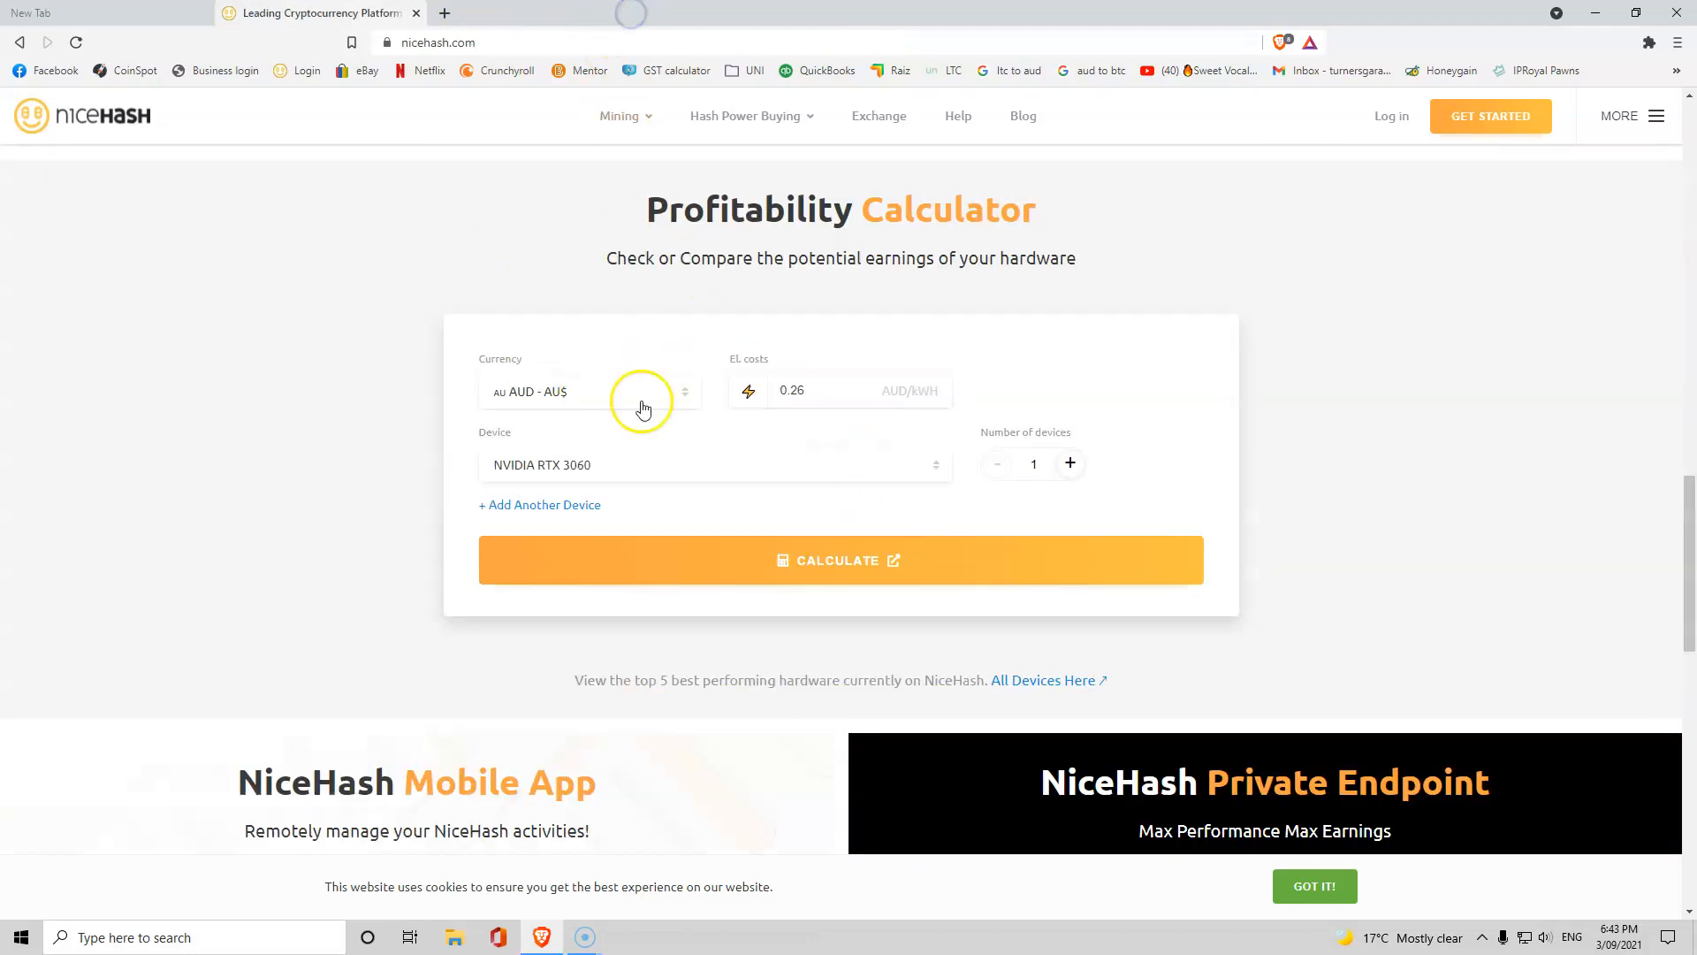
{"action": "scroll", "coordinate": [796, 522], "scroll_direction": "up", "scroll_amount": 15}
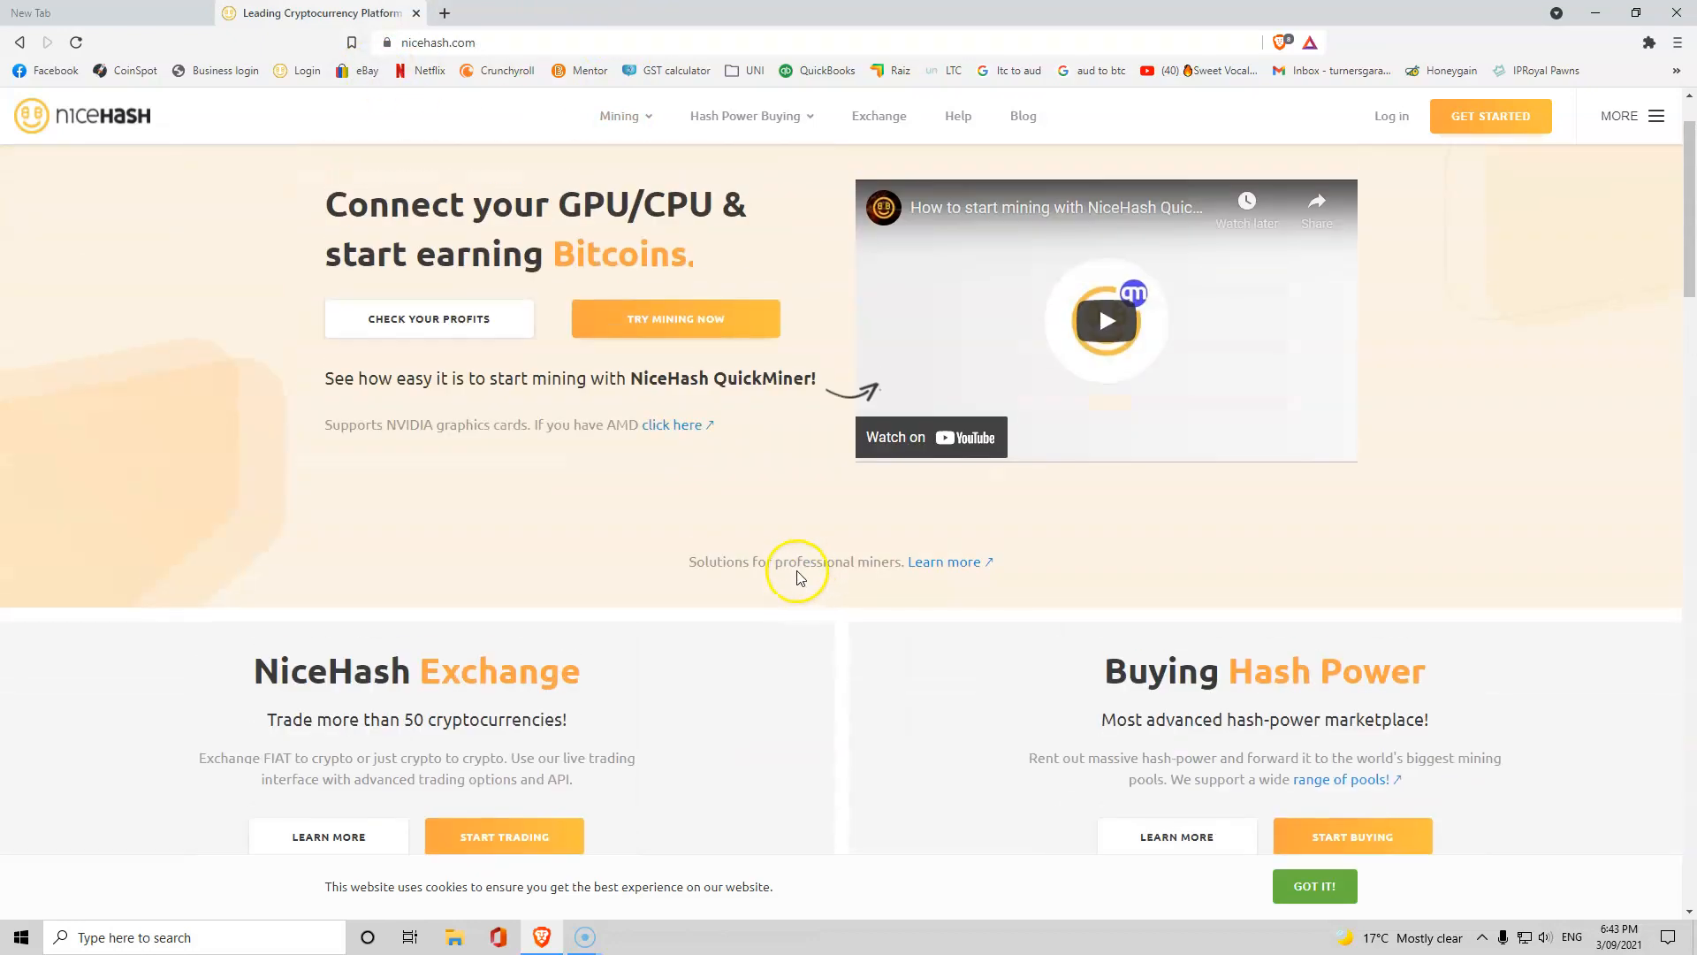
{"action": "scroll", "coordinate": [796, 576], "scroll_direction": "up", "scroll_amount": 1}
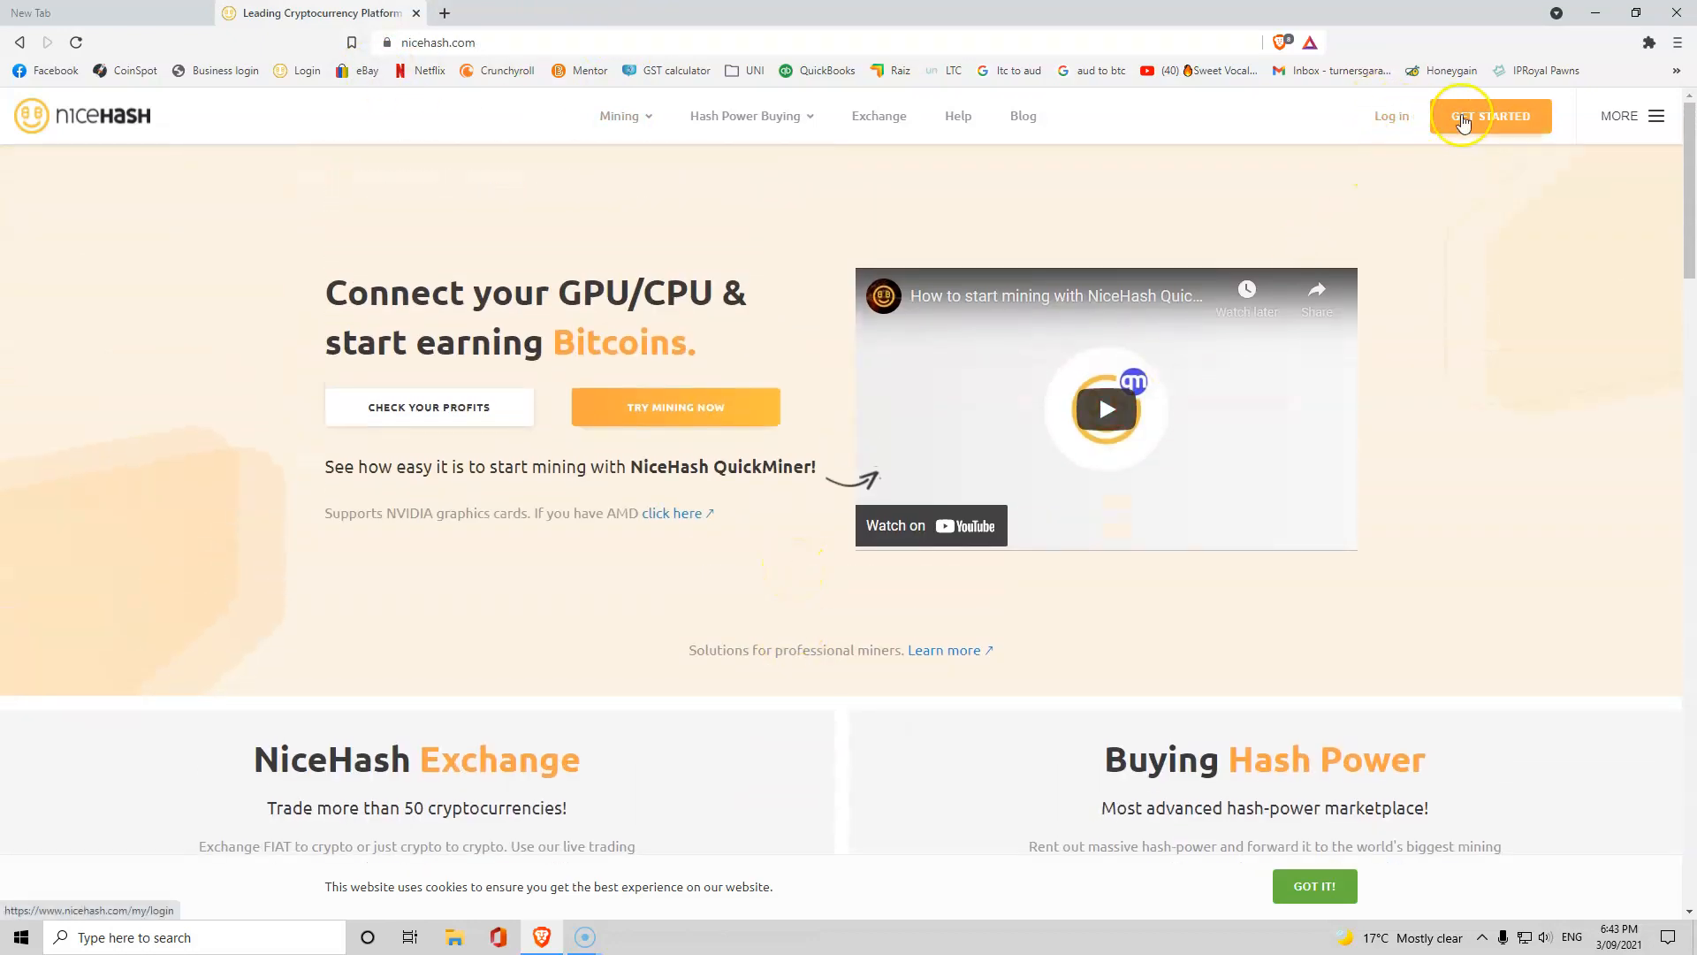
{"action": "left_click", "coordinate": [1463, 120]}
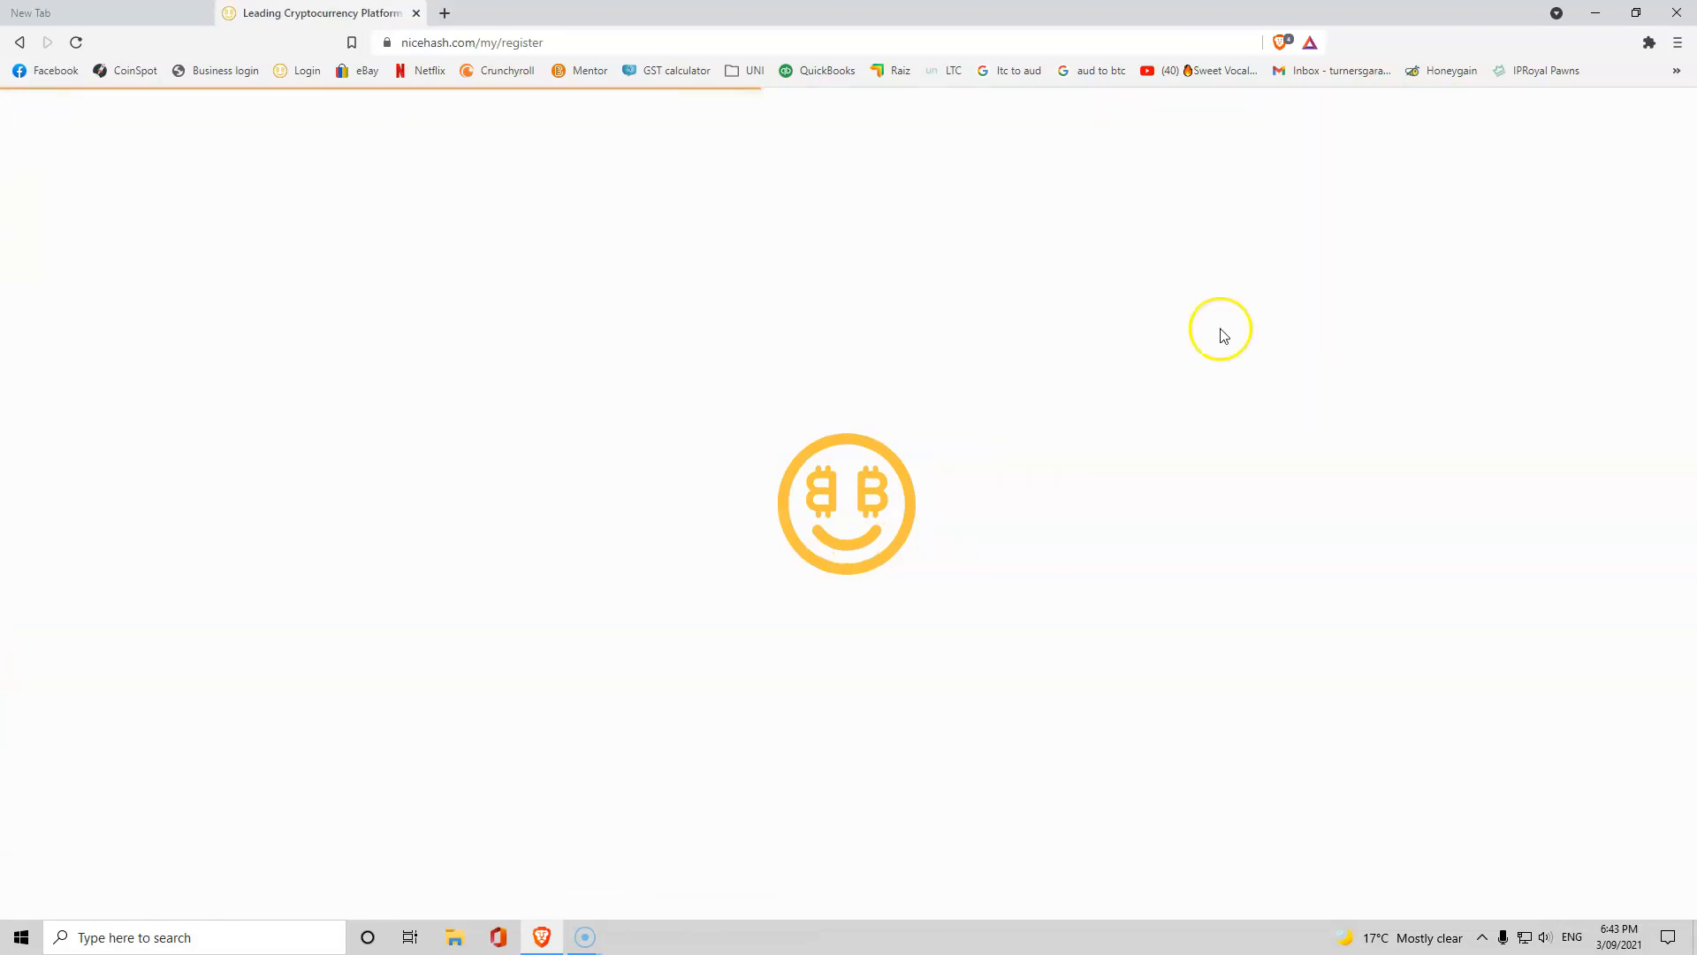
{"action": "scroll", "coordinate": [825, 485], "scroll_direction": "down", "scroll_amount": 2}
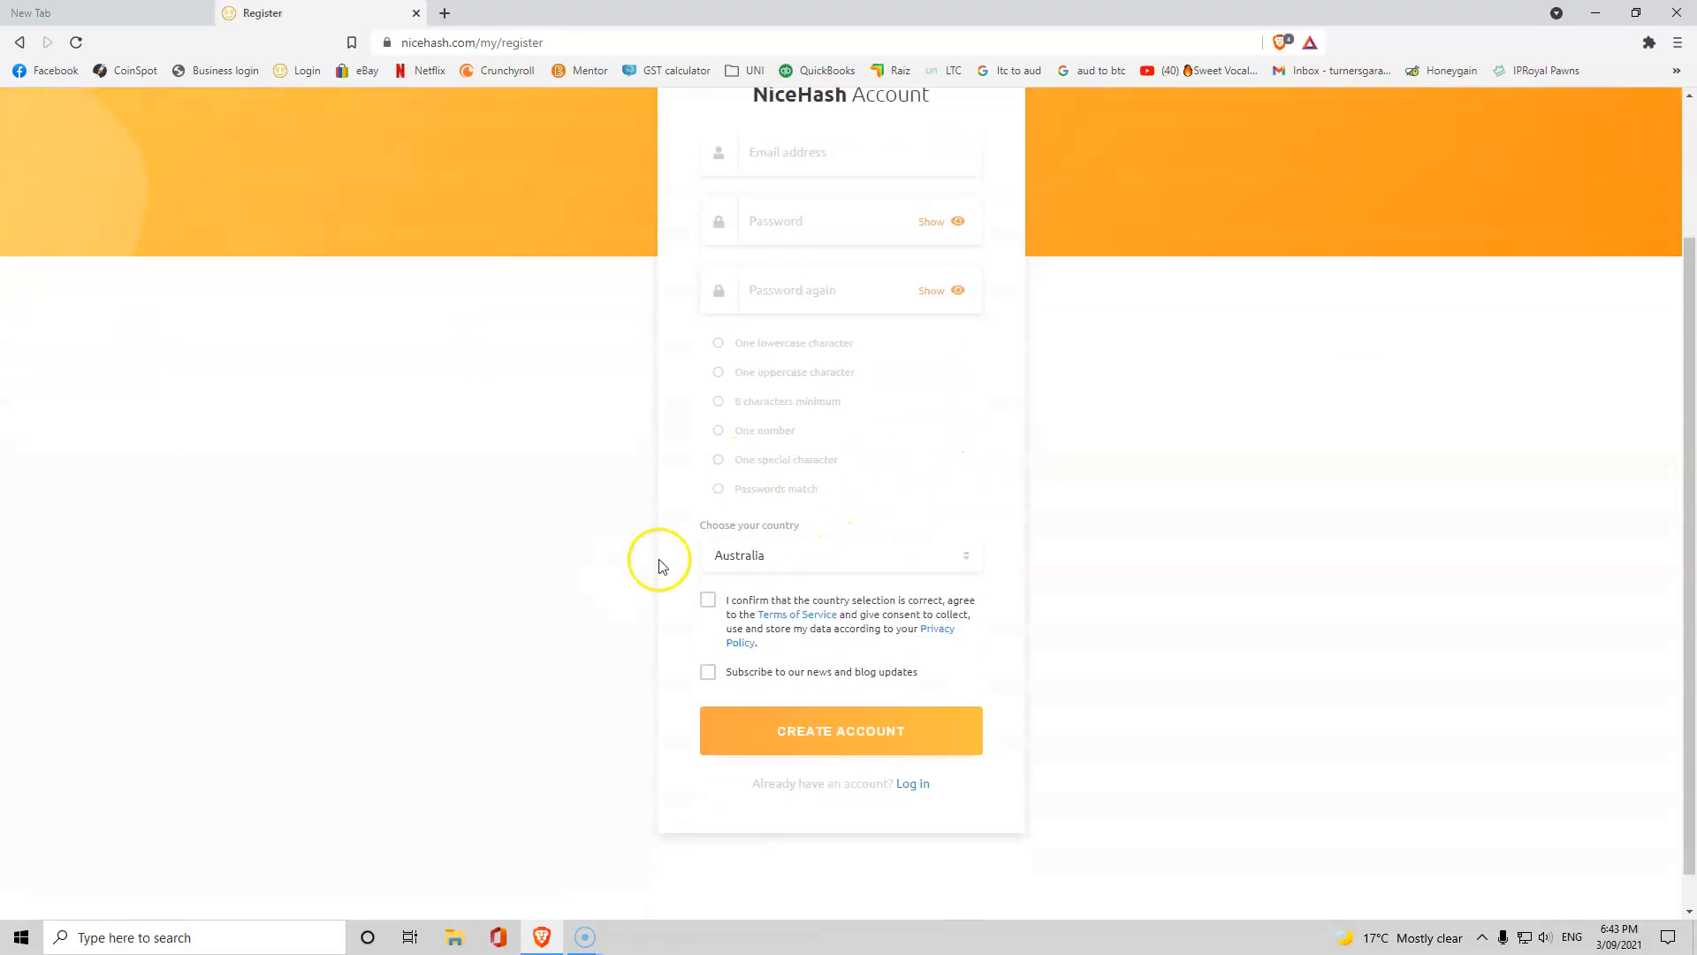
{"action": "scroll", "coordinate": [849, 651], "scroll_direction": "up", "scroll_amount": 2}
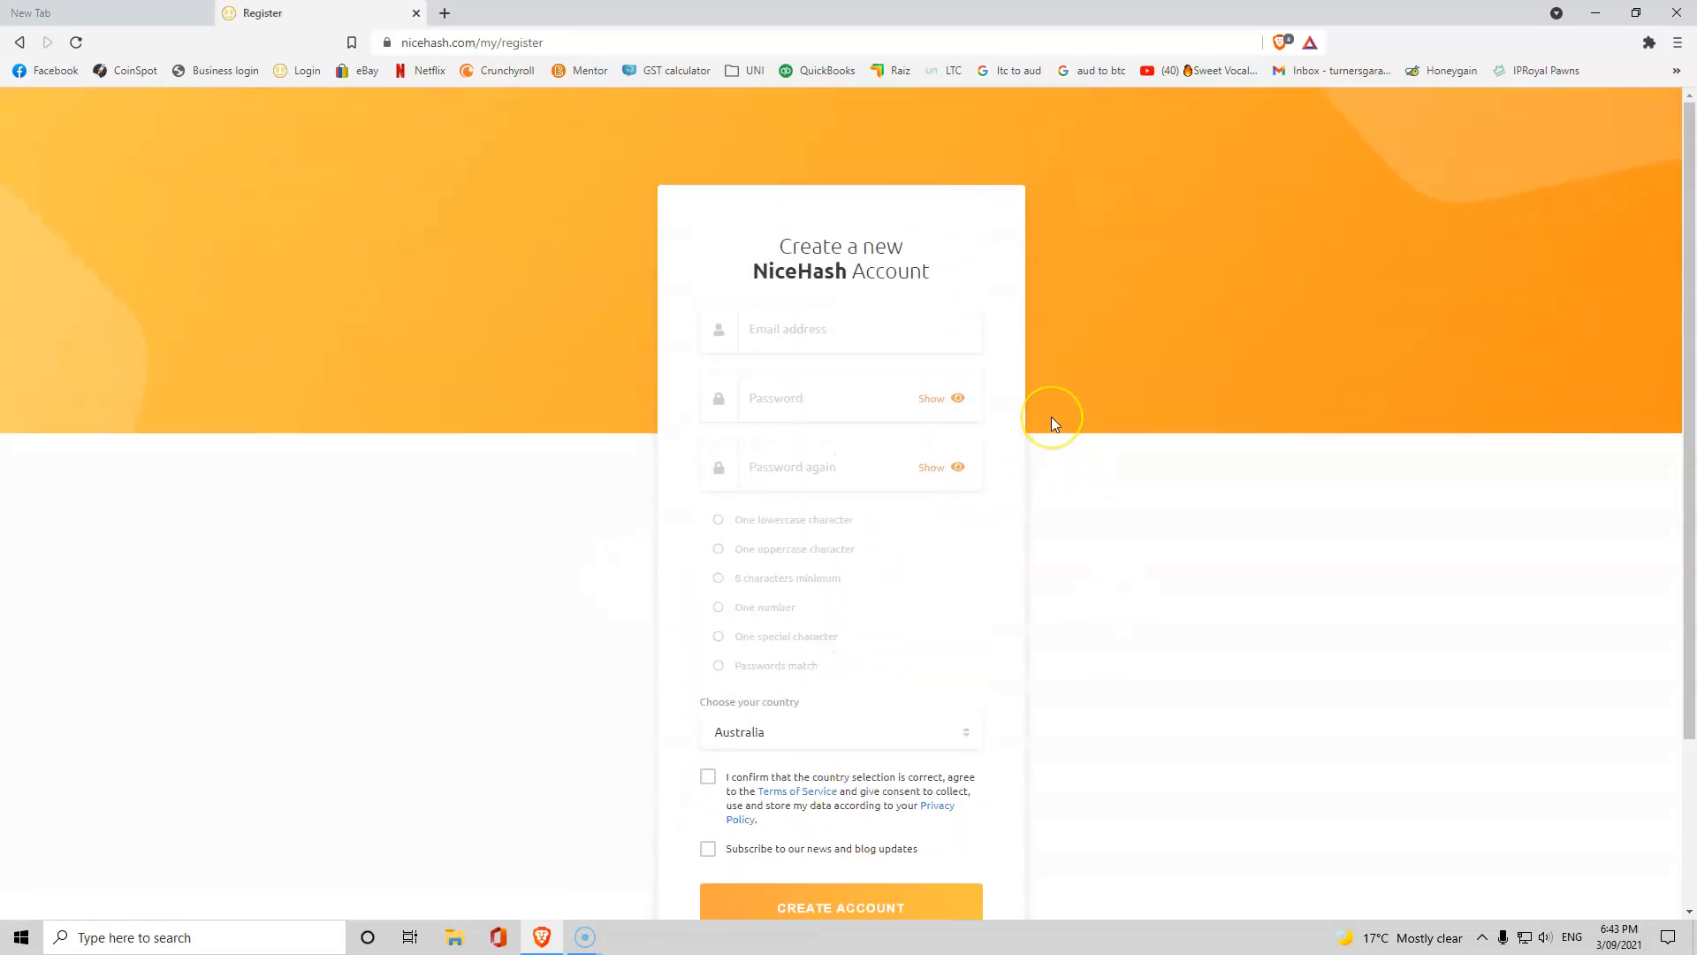
{"action": "scroll", "coordinate": [1052, 422], "scroll_direction": "down", "scroll_amount": 2}
{"action": "left_click", "coordinate": [915, 878]}
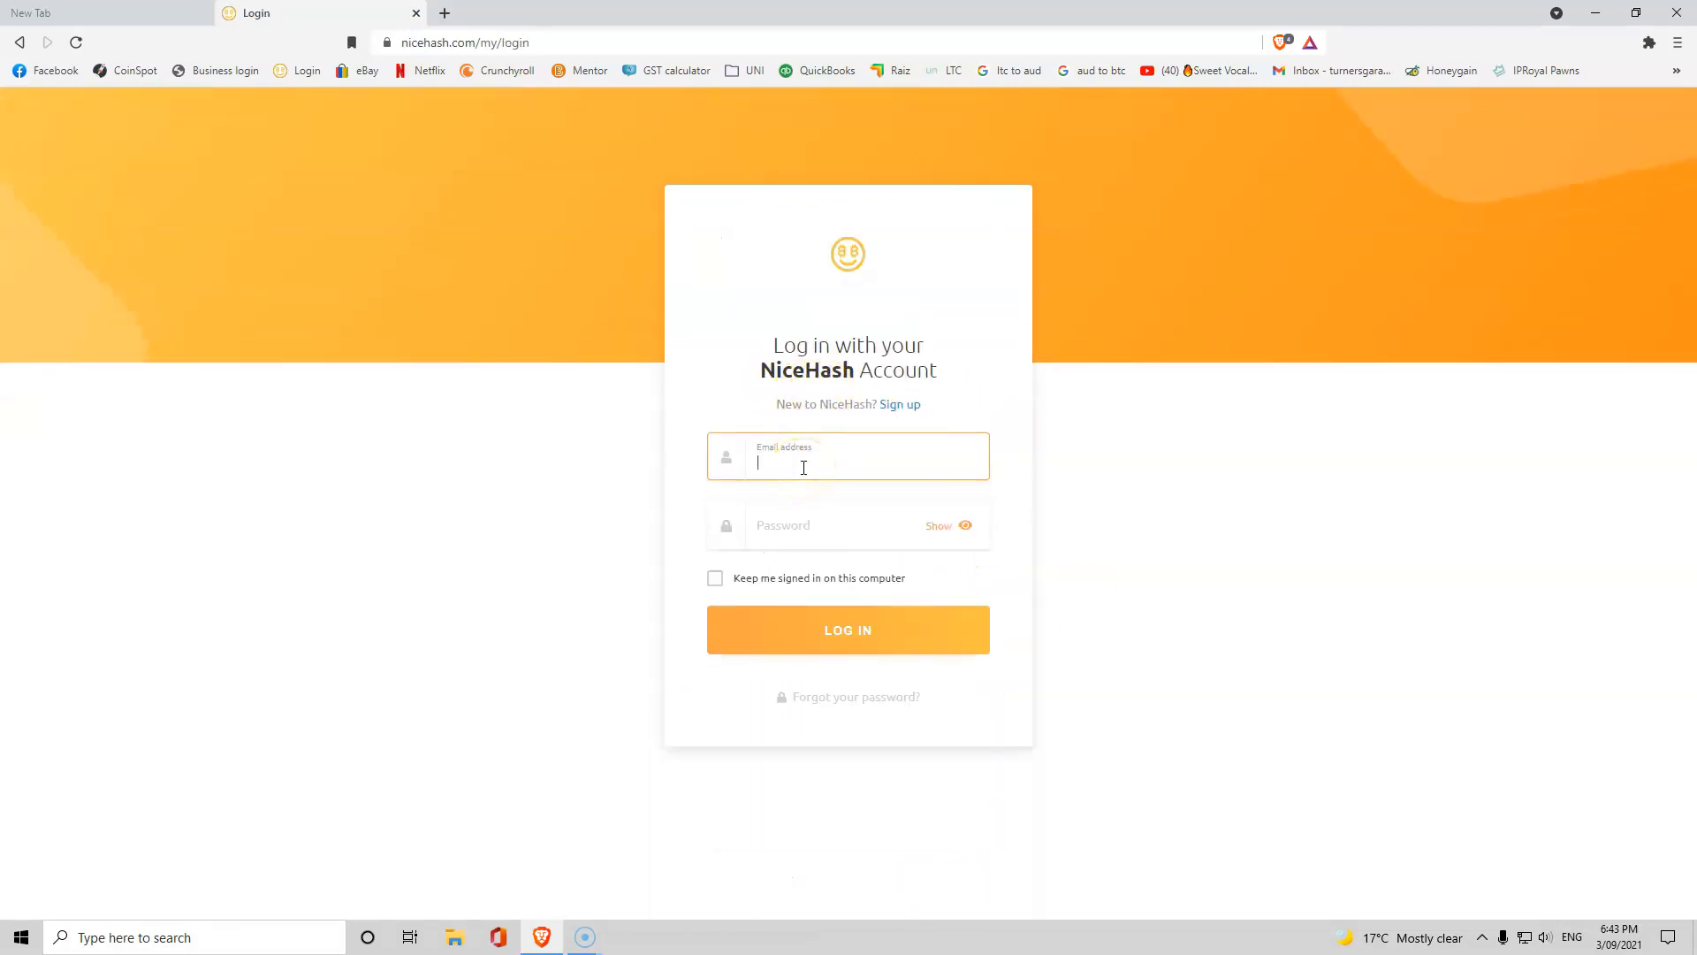
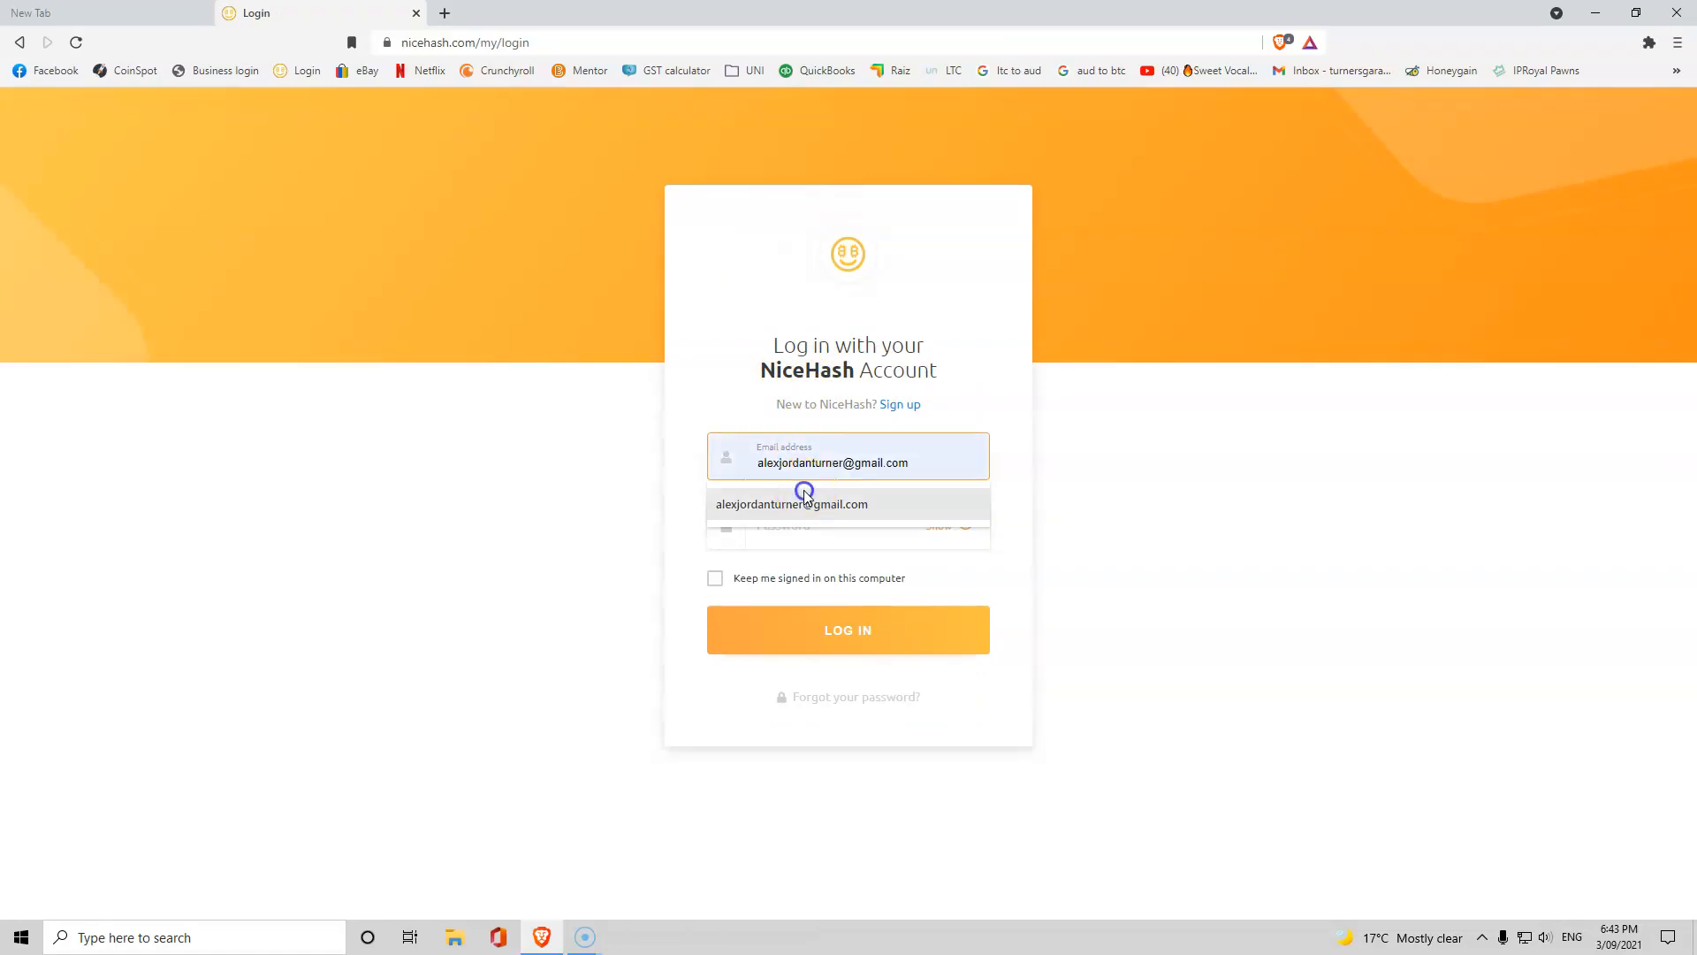
Log in with the saved e-mail and password, then submit the six-digit authenticator code
{"action": "left_click", "coordinate": [801, 500]}
{"action": "left_click", "coordinate": [797, 513]}
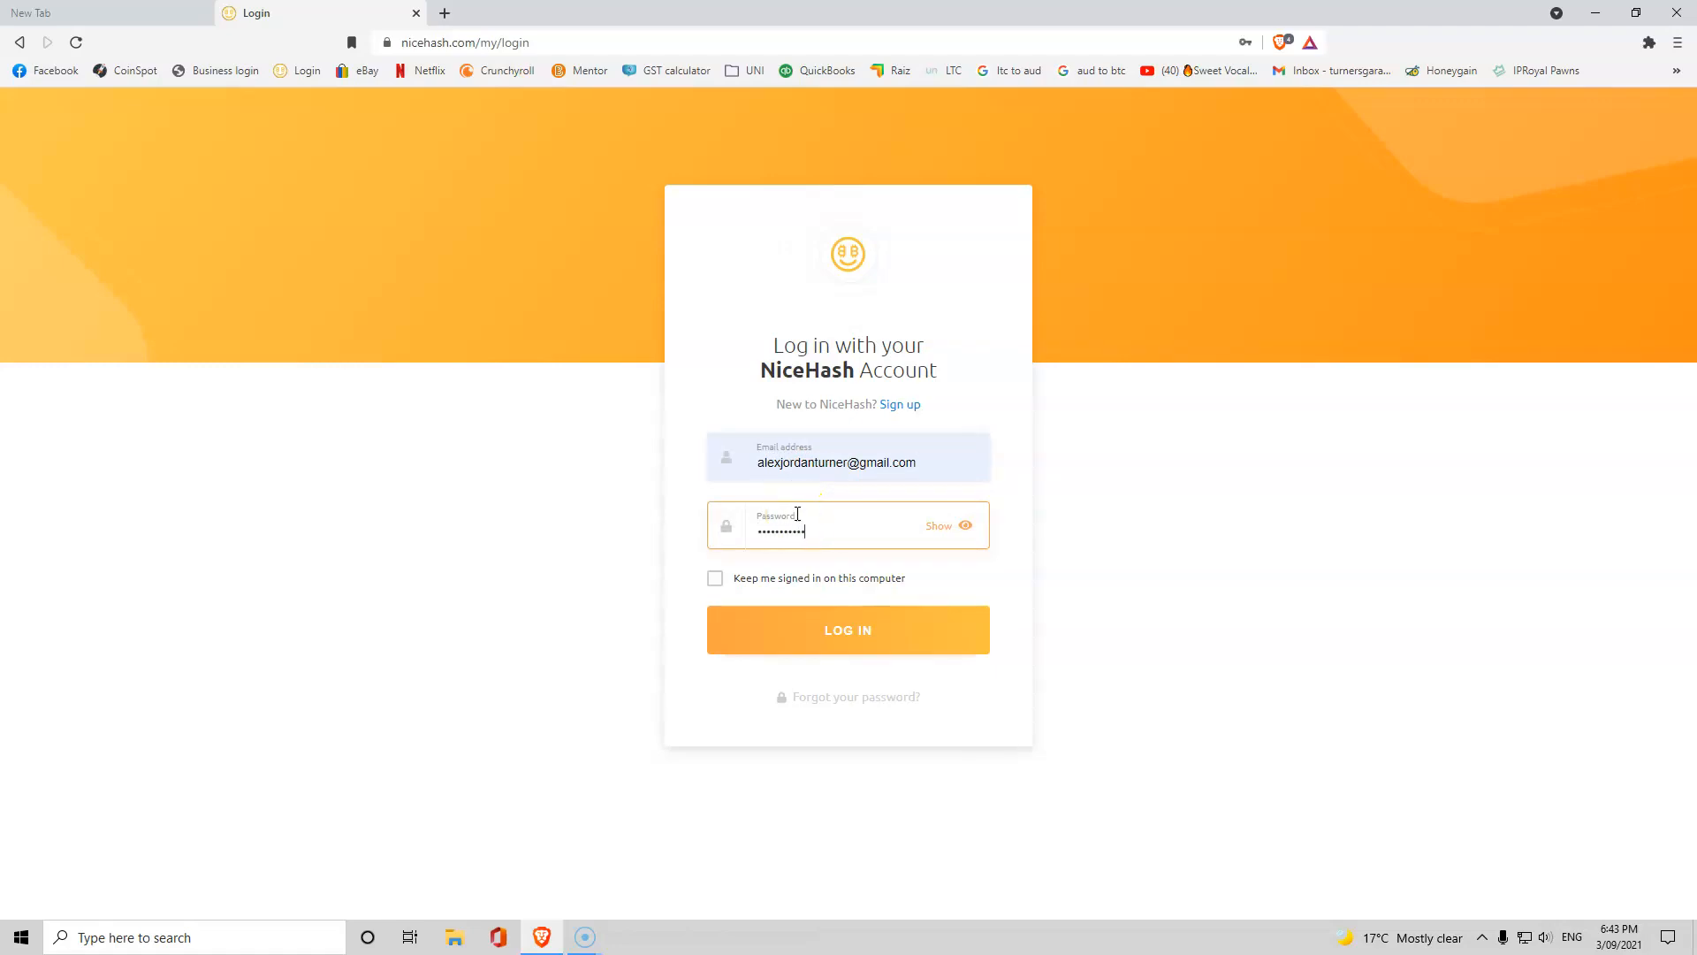
{"action": "key", "text": "Return"}
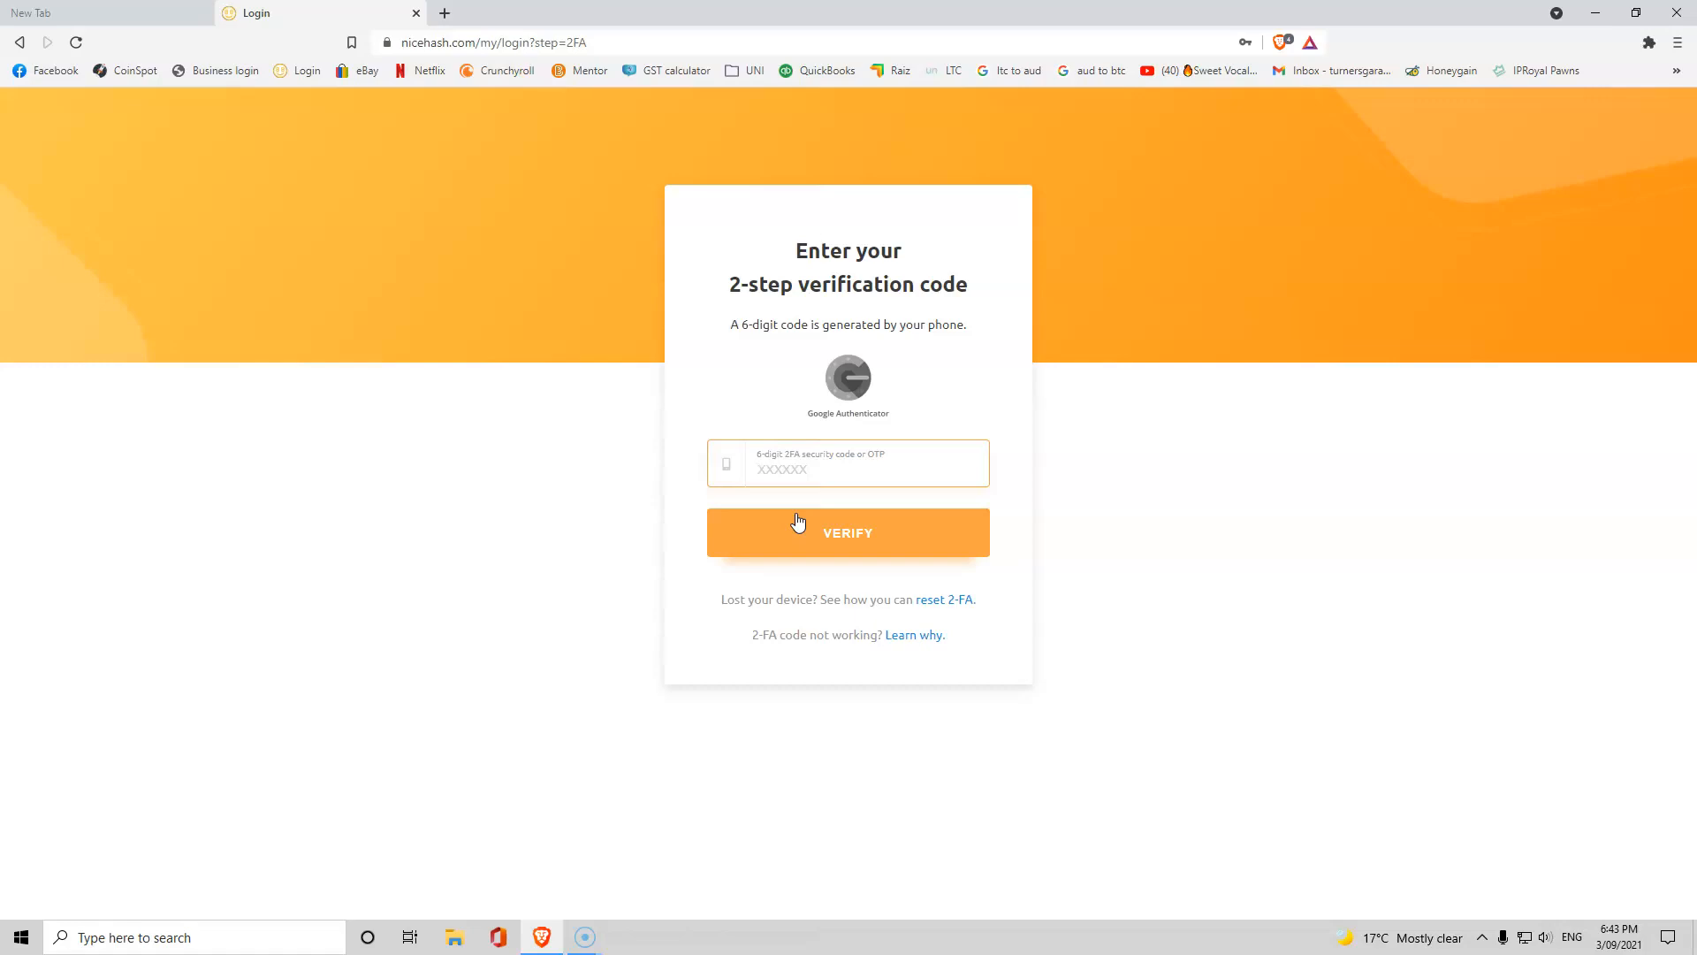
{"action": "left_click", "coordinate": [814, 485]}
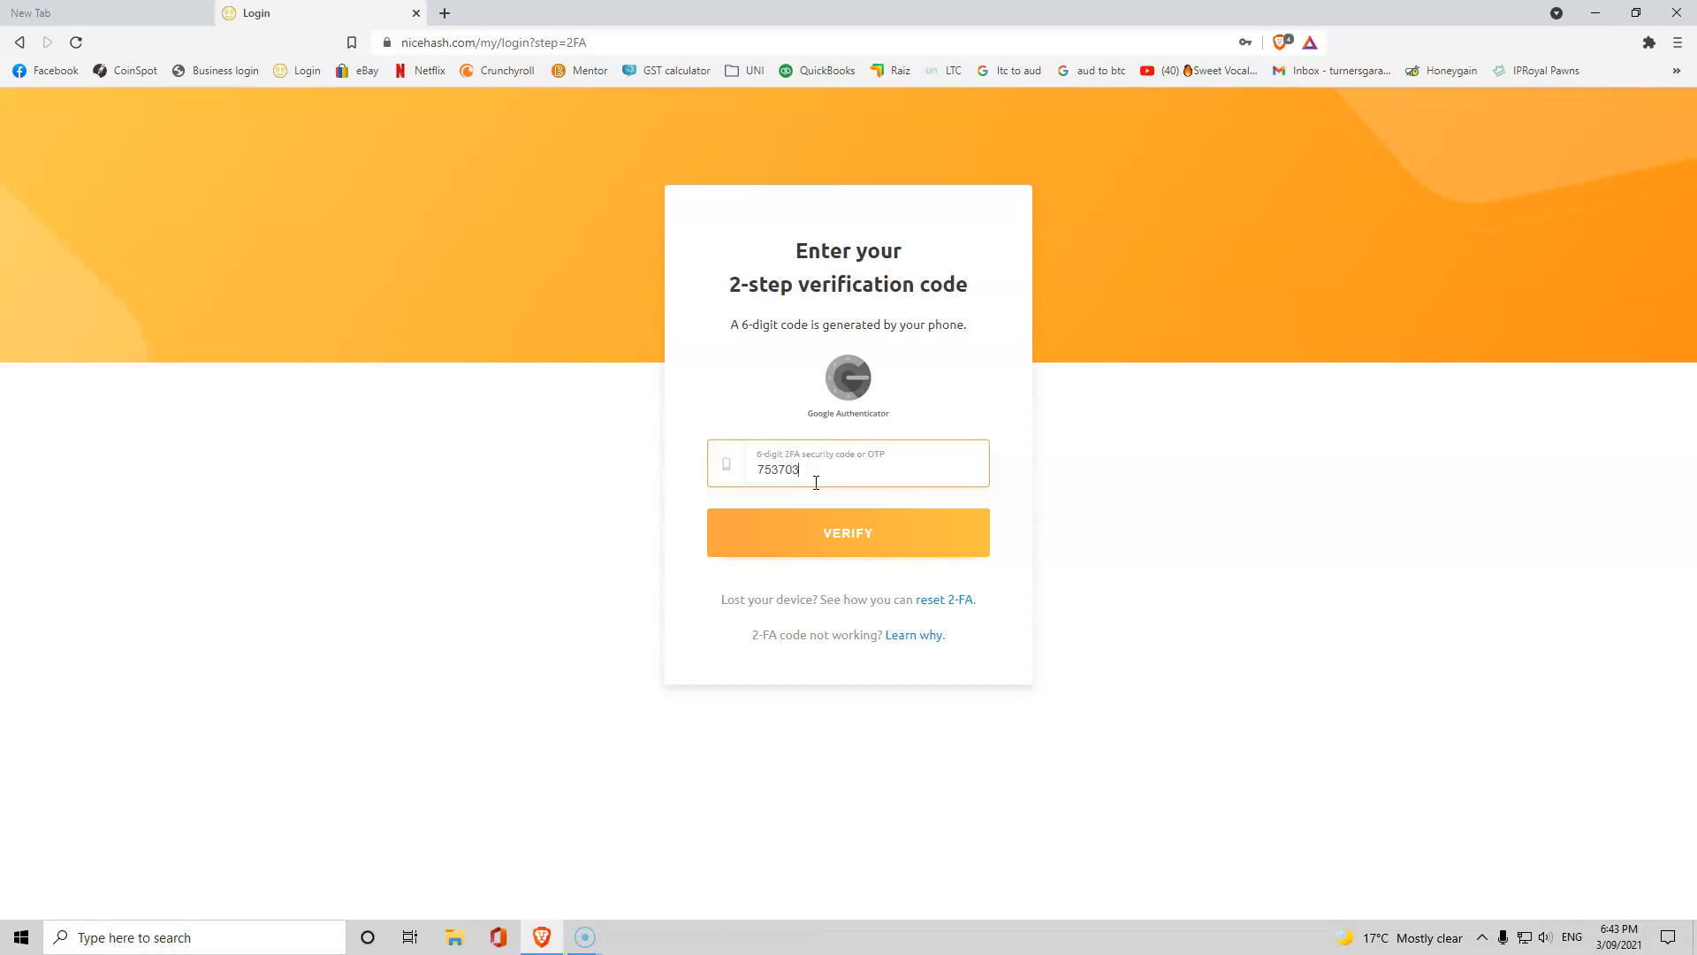
{"action": "key", "text": "Return"}
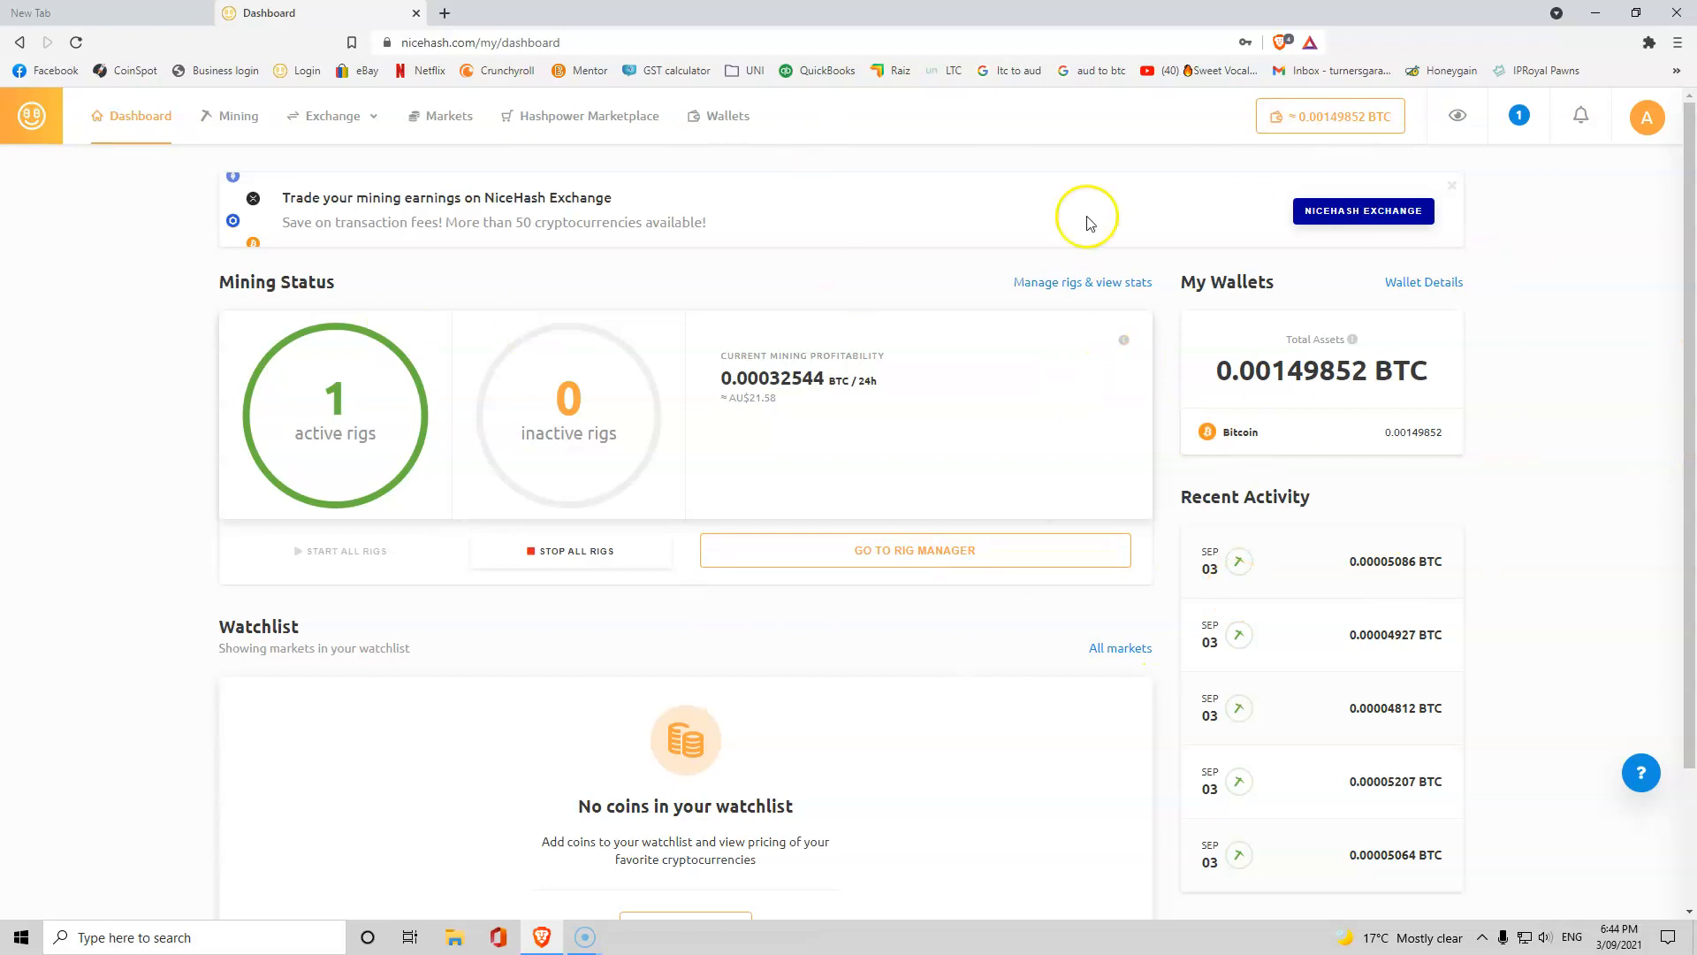
Close the Exchange banner, turn on the dark theme, and open the Wallets page
{"action": "left_click", "coordinate": [1452, 185]}
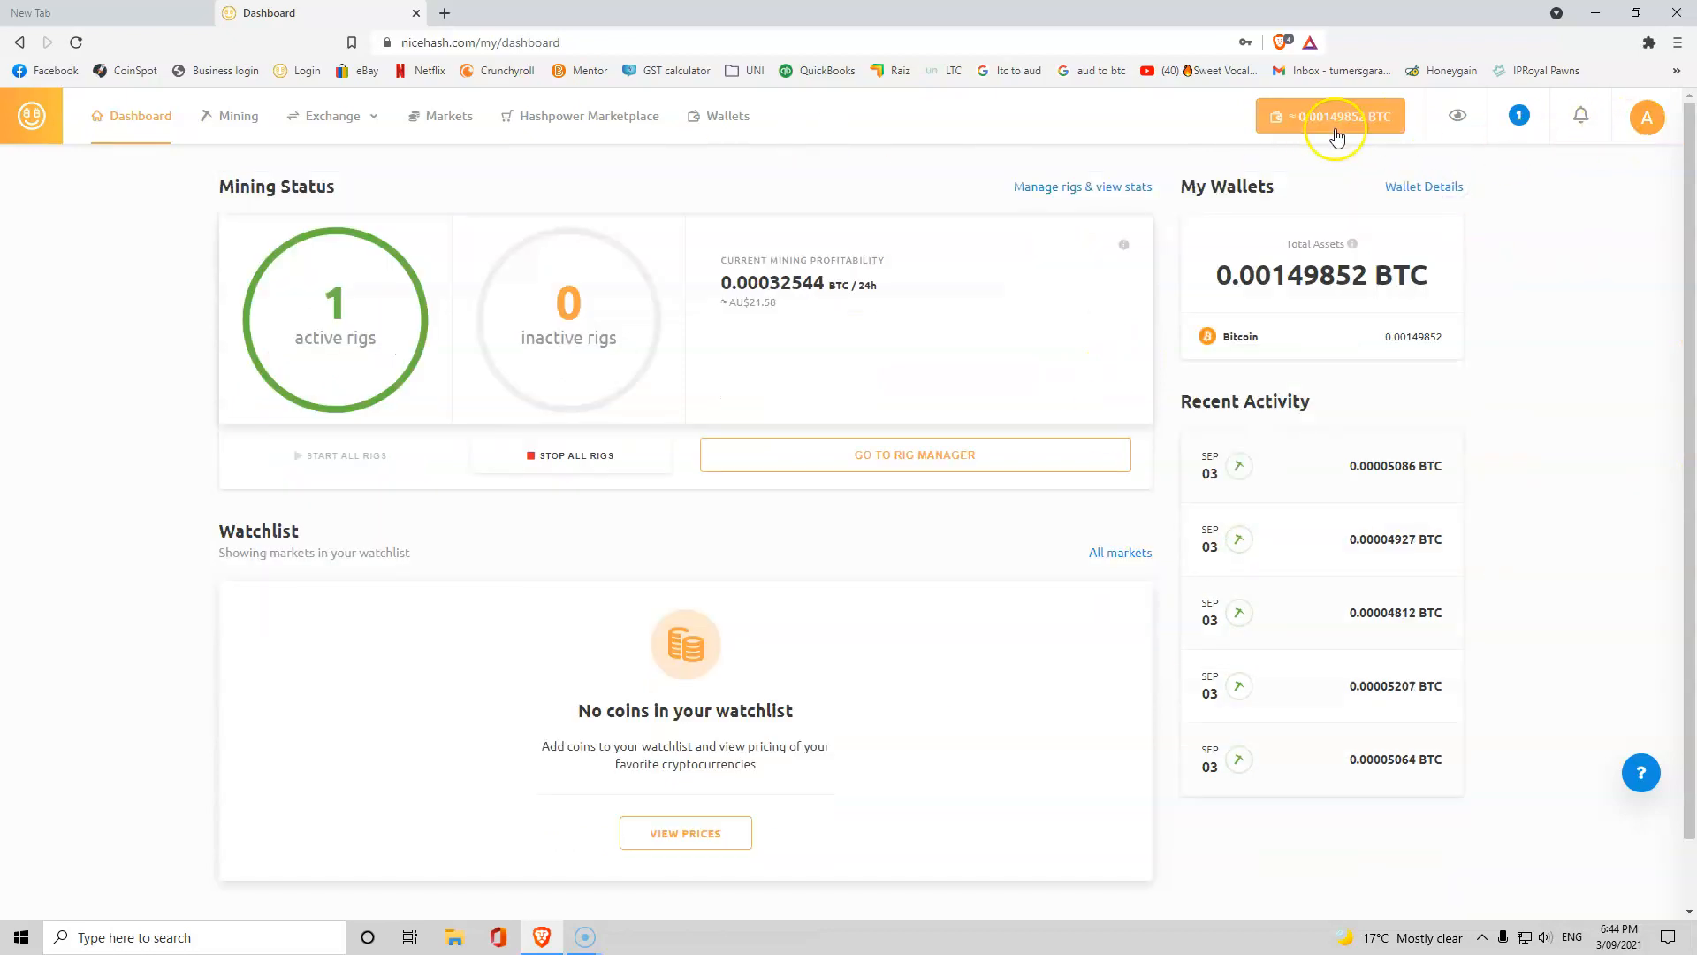
{"action": "left_click", "coordinate": [1637, 117]}
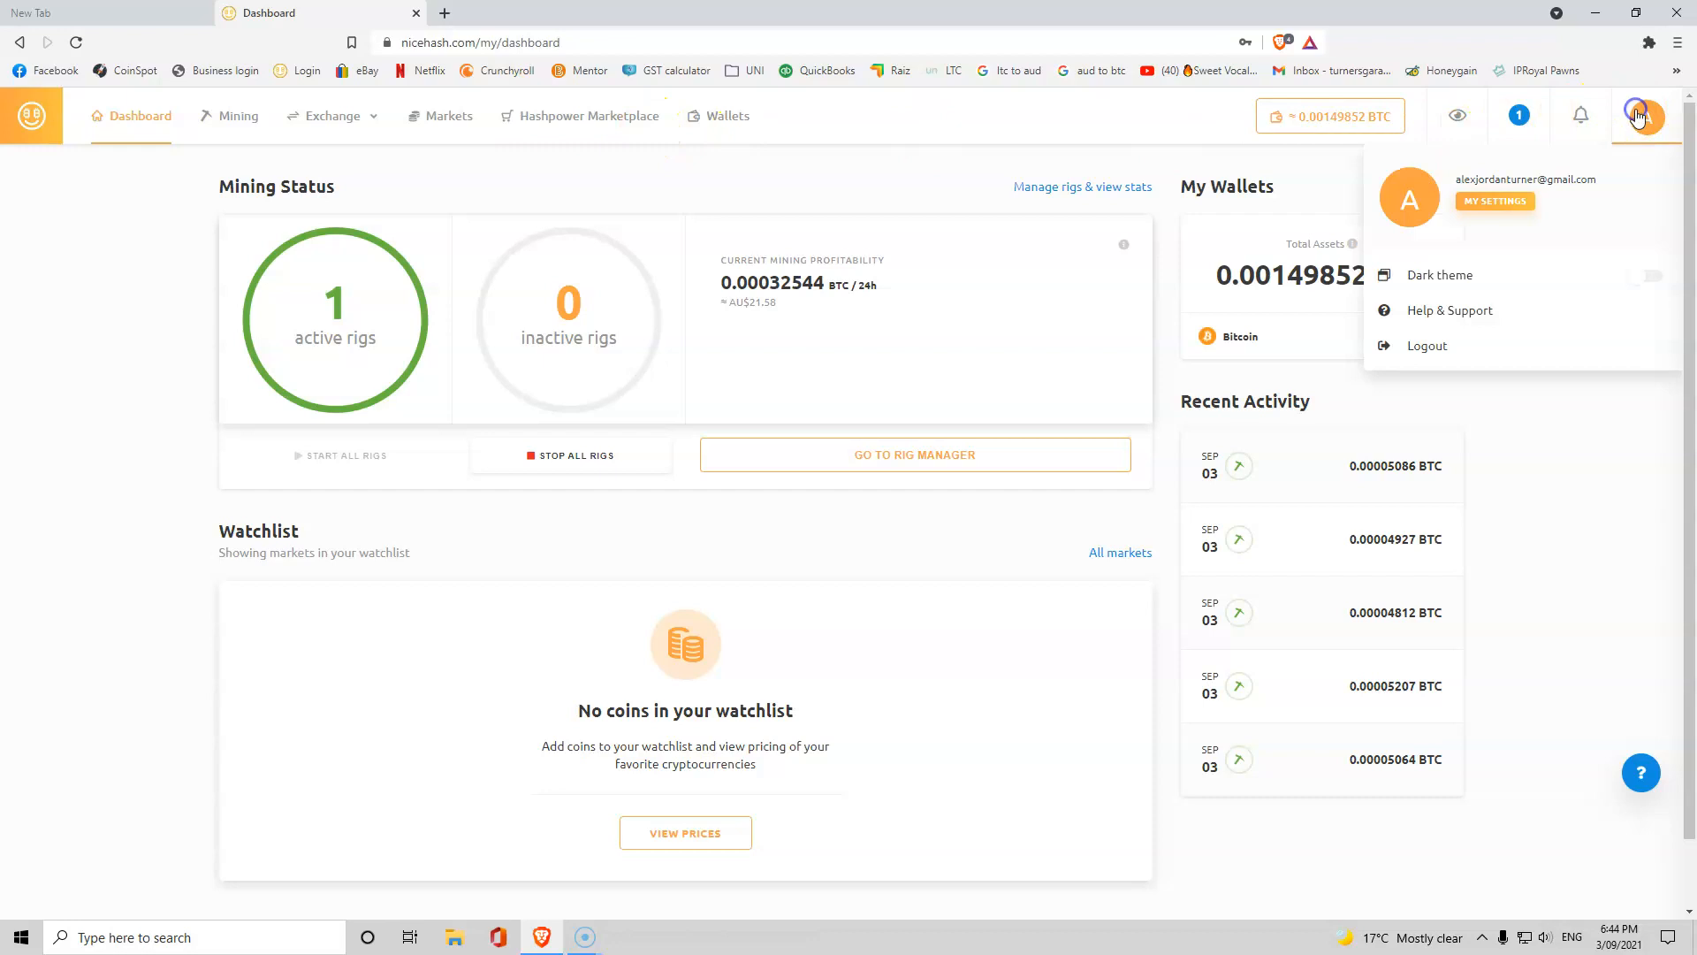
{"action": "left_click", "coordinate": [1636, 276]}
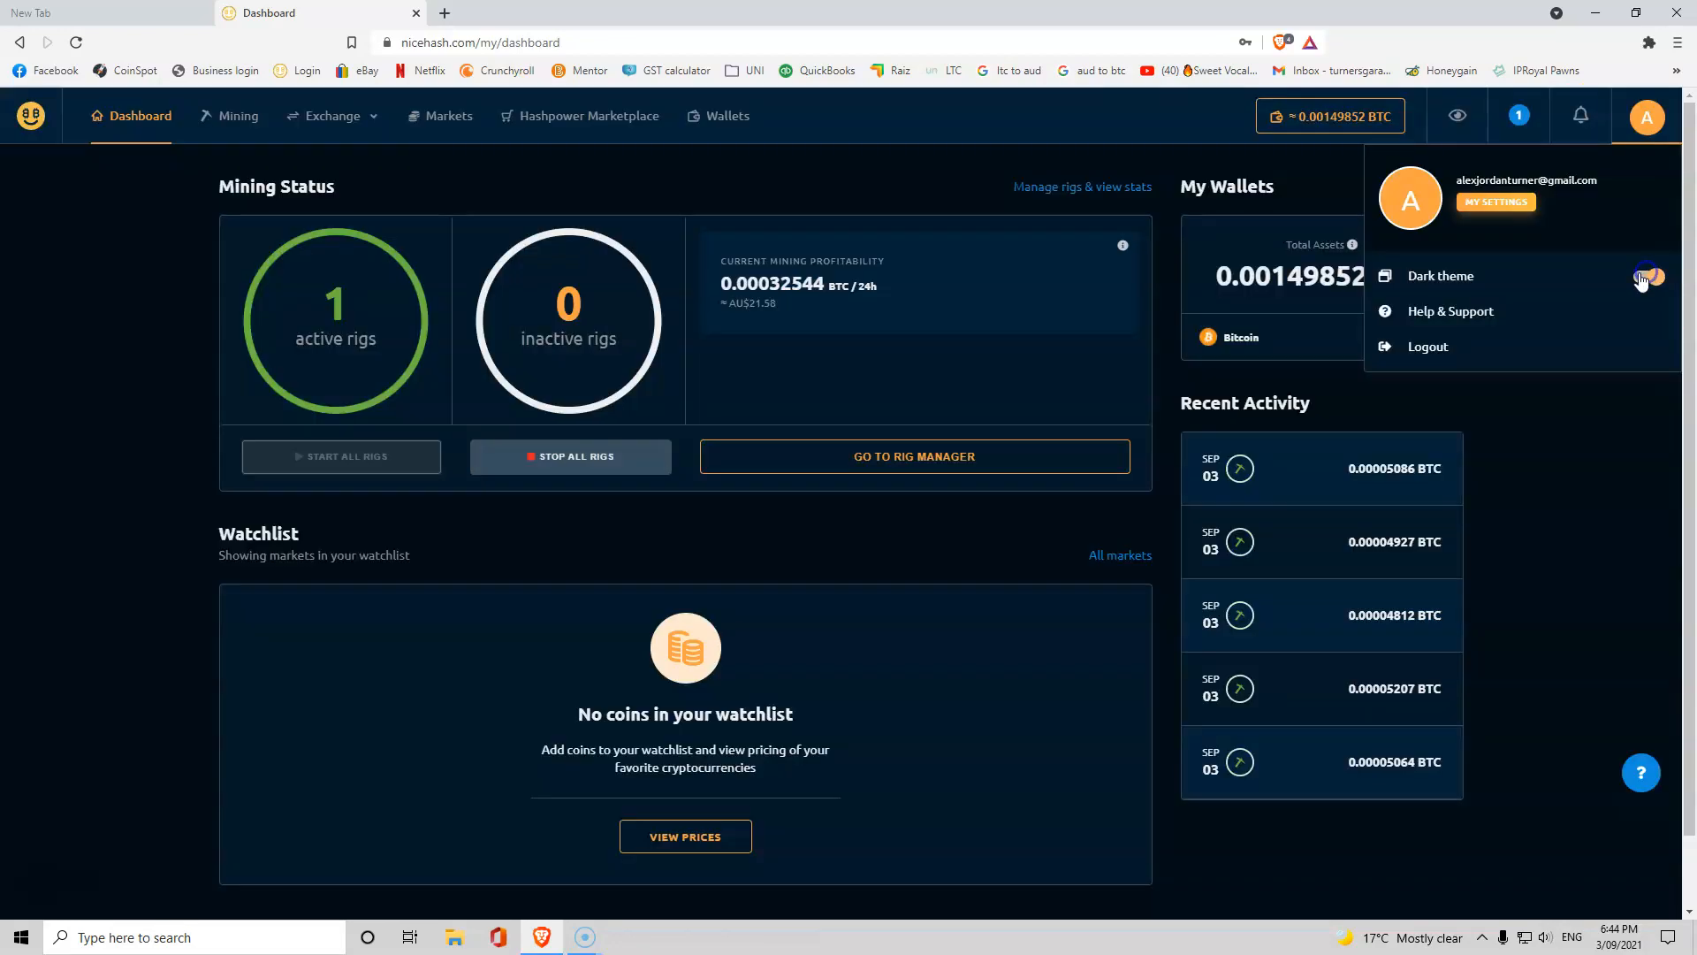
{"action": "left_click", "coordinate": [718, 115]}
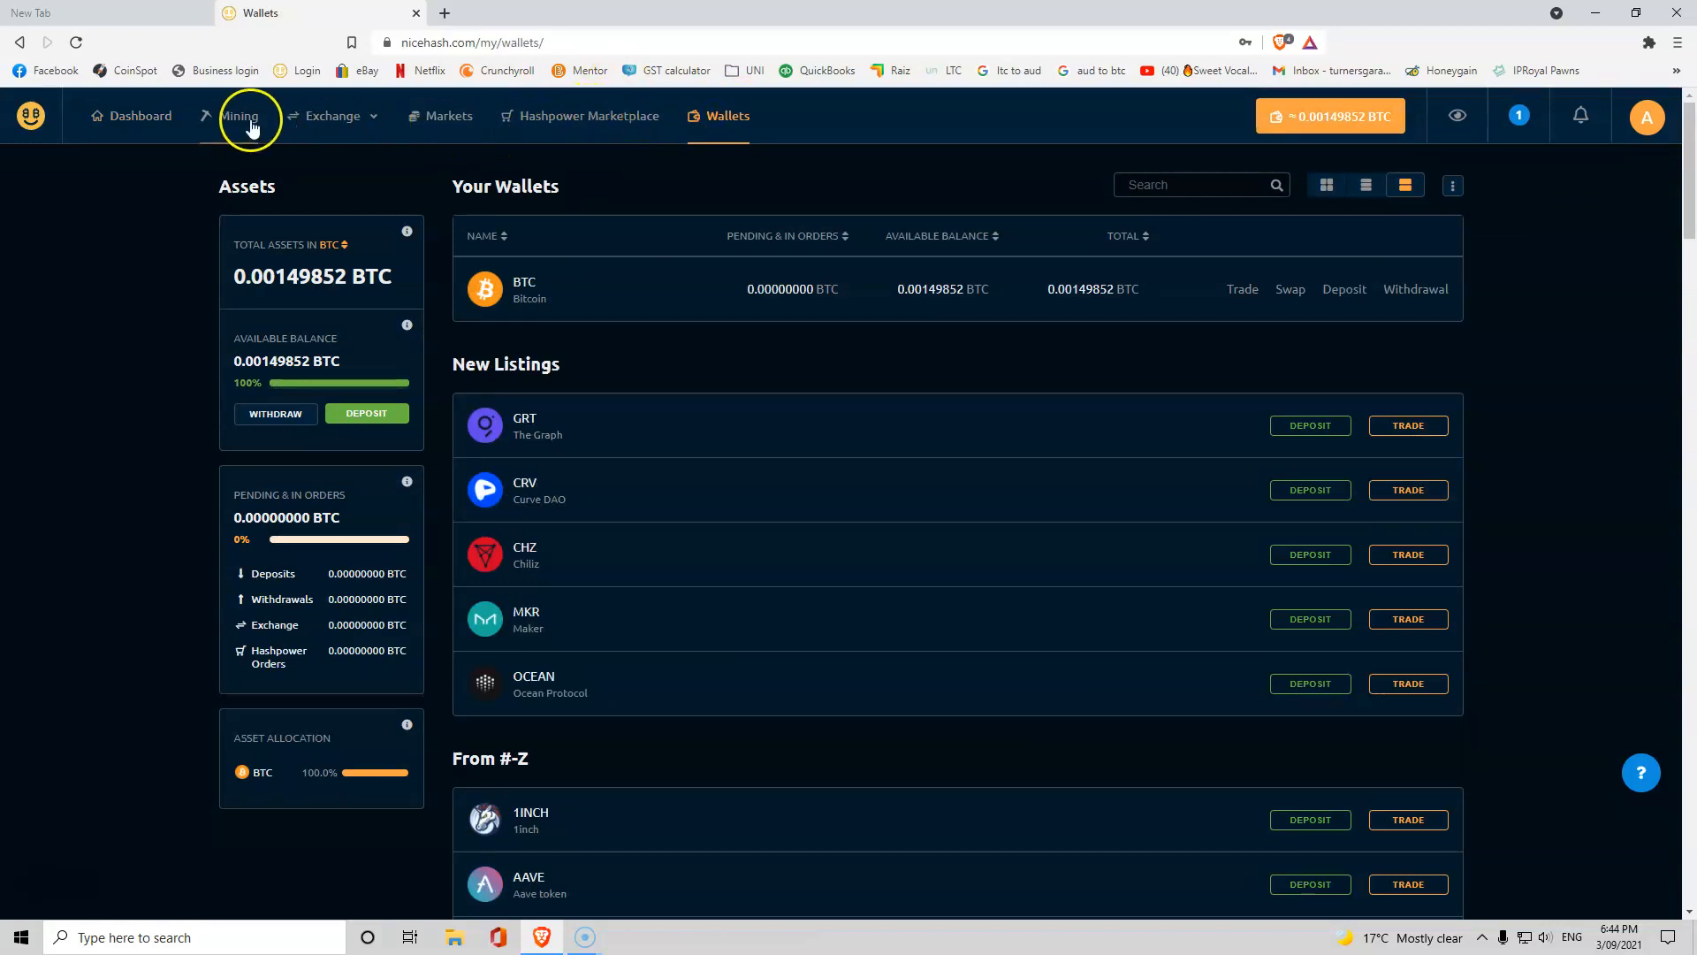
Open the Mining Rig Manager, view MiningPC's device details, and go back to My Rigs
{"action": "left_click", "coordinate": [162, 131]}
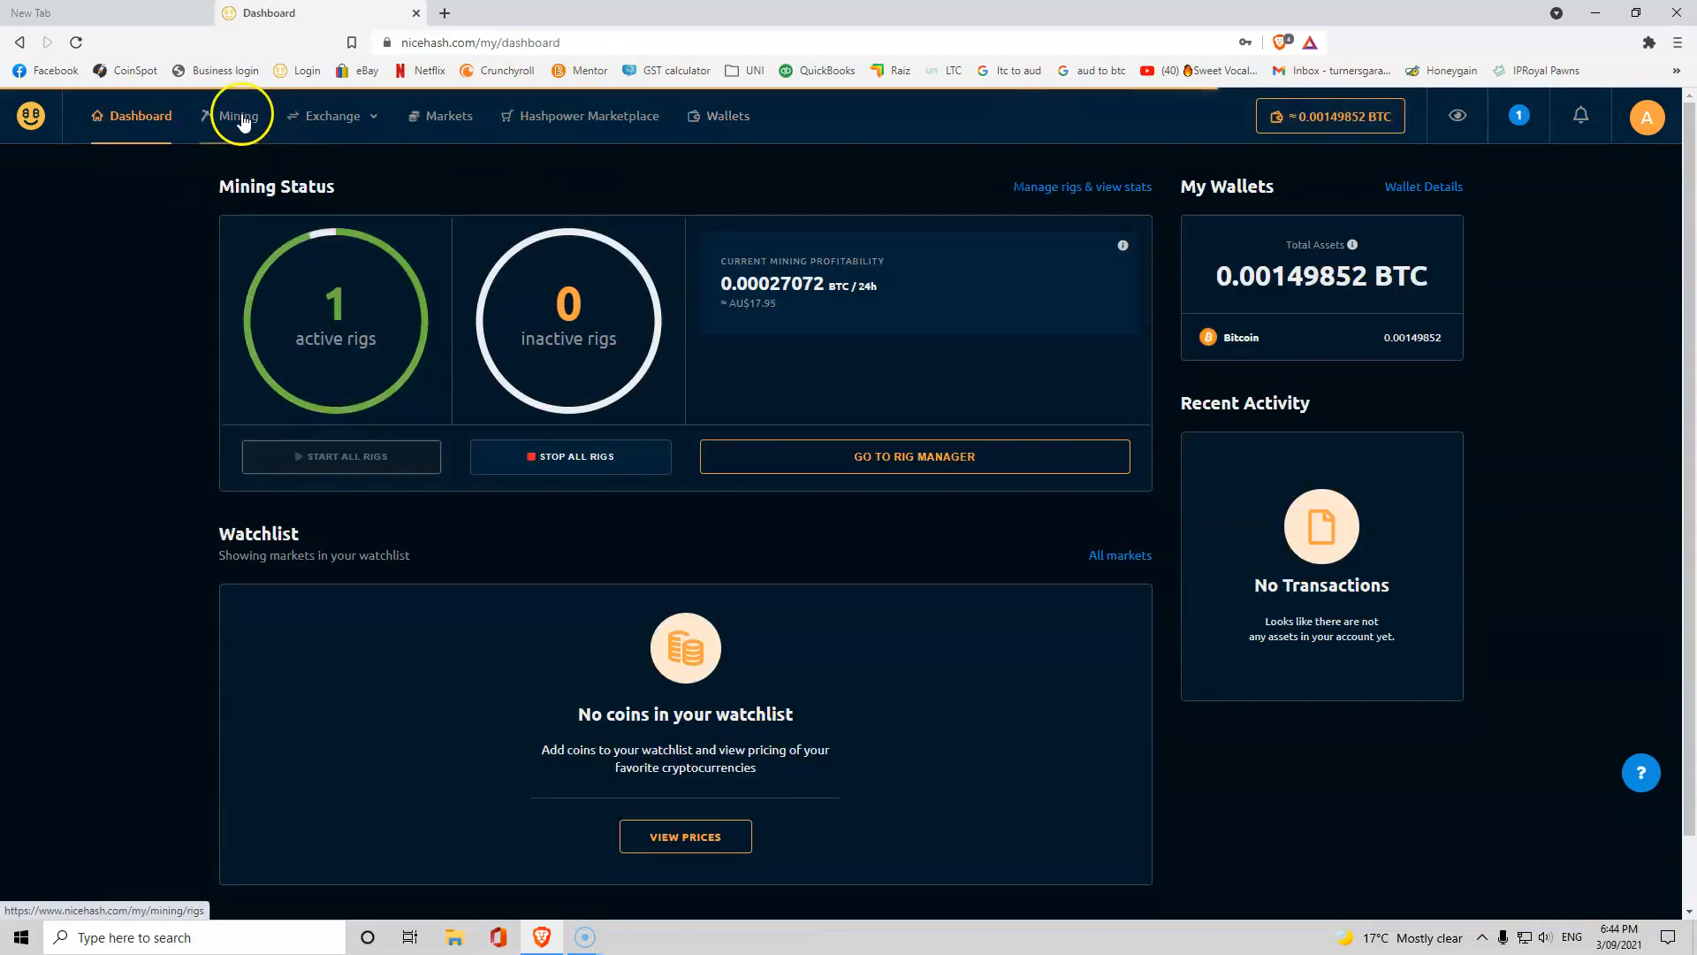
{"action": "left_click", "coordinate": [511, 362]}
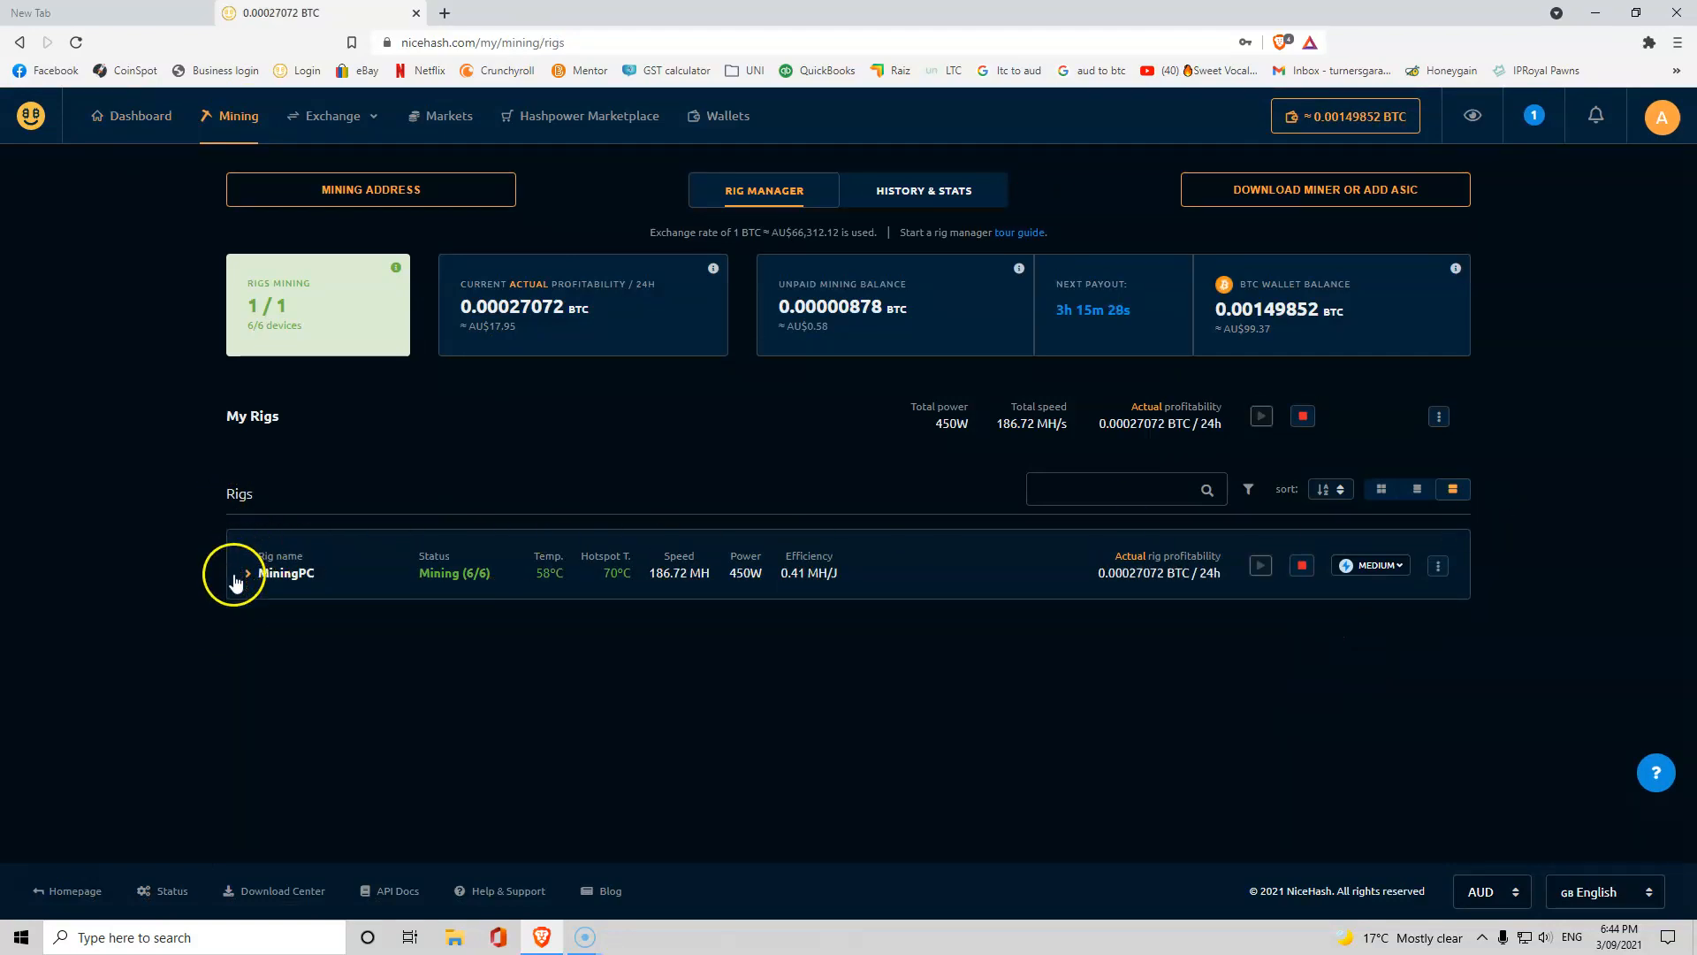
{"action": "left_click", "coordinate": [301, 575]}
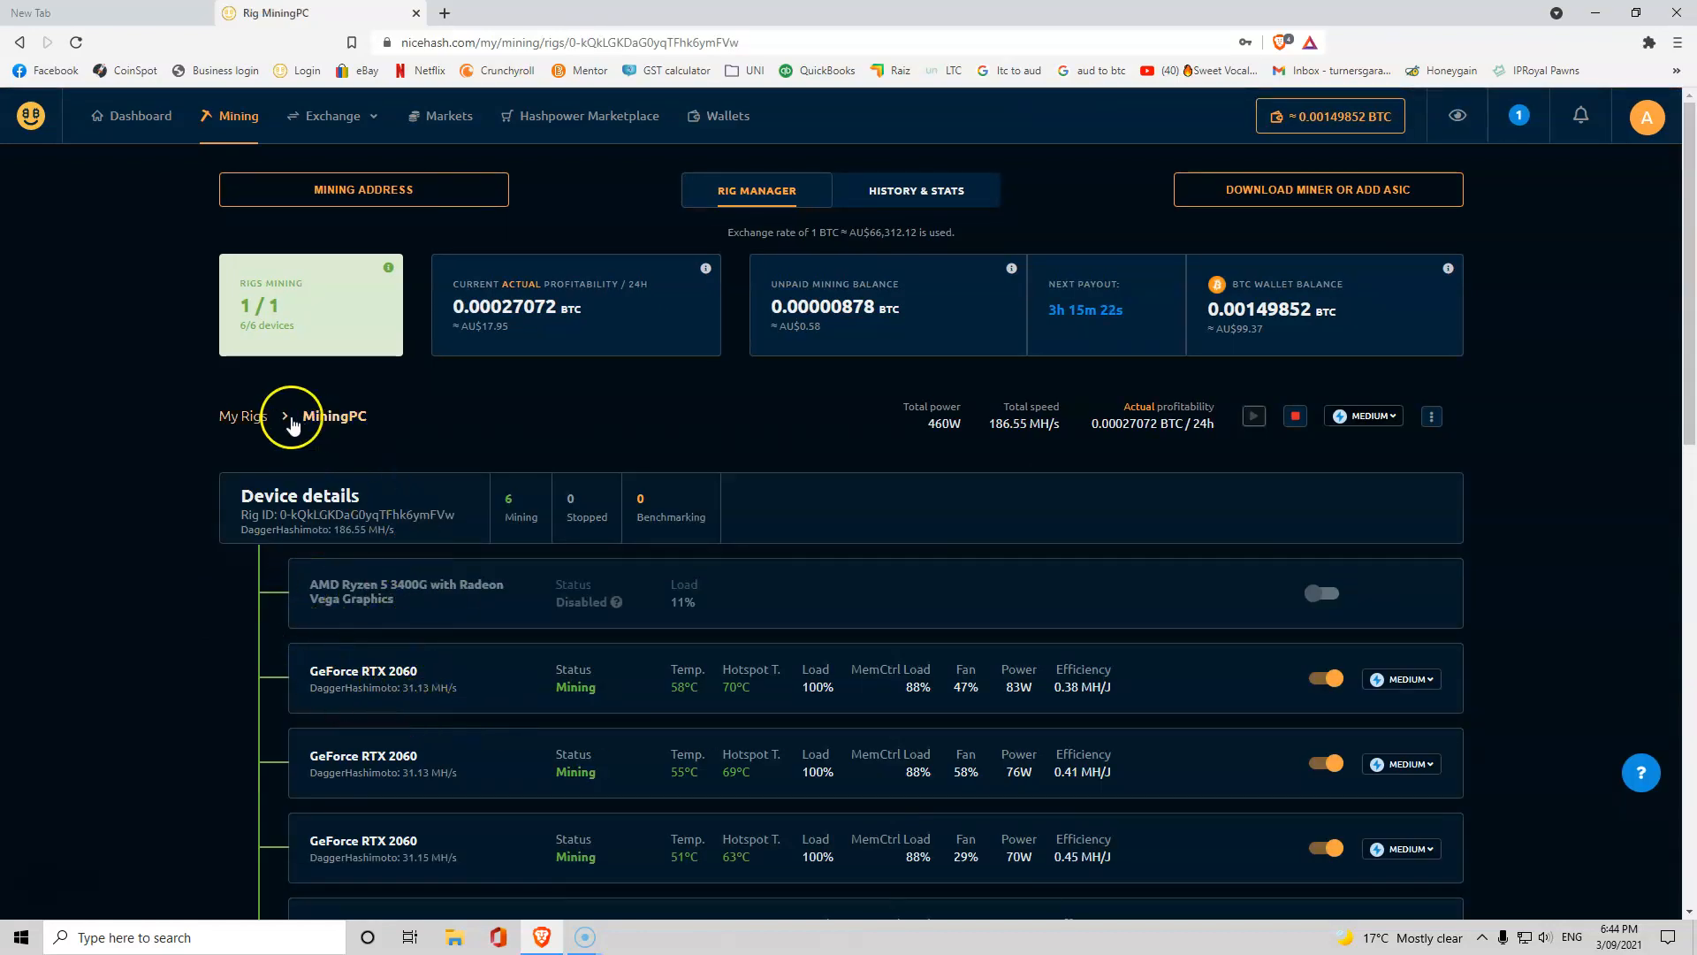
{"action": "left_click", "coordinate": [237, 419]}
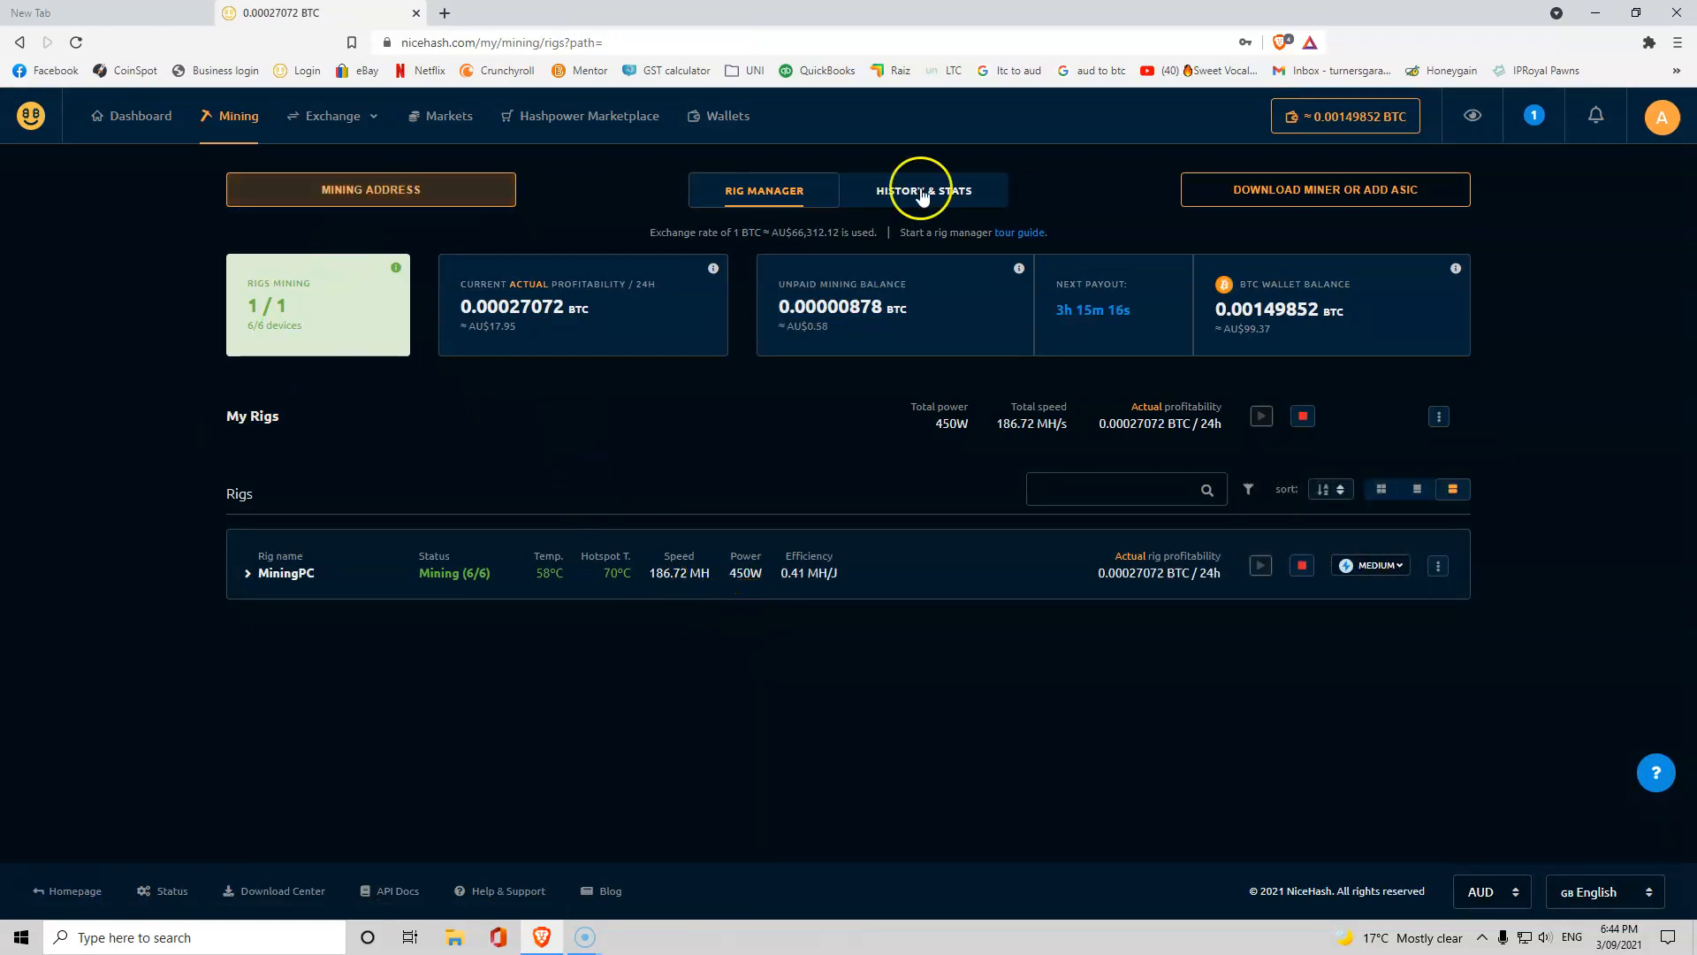
{"action": "left_click", "coordinate": [1432, 202]}
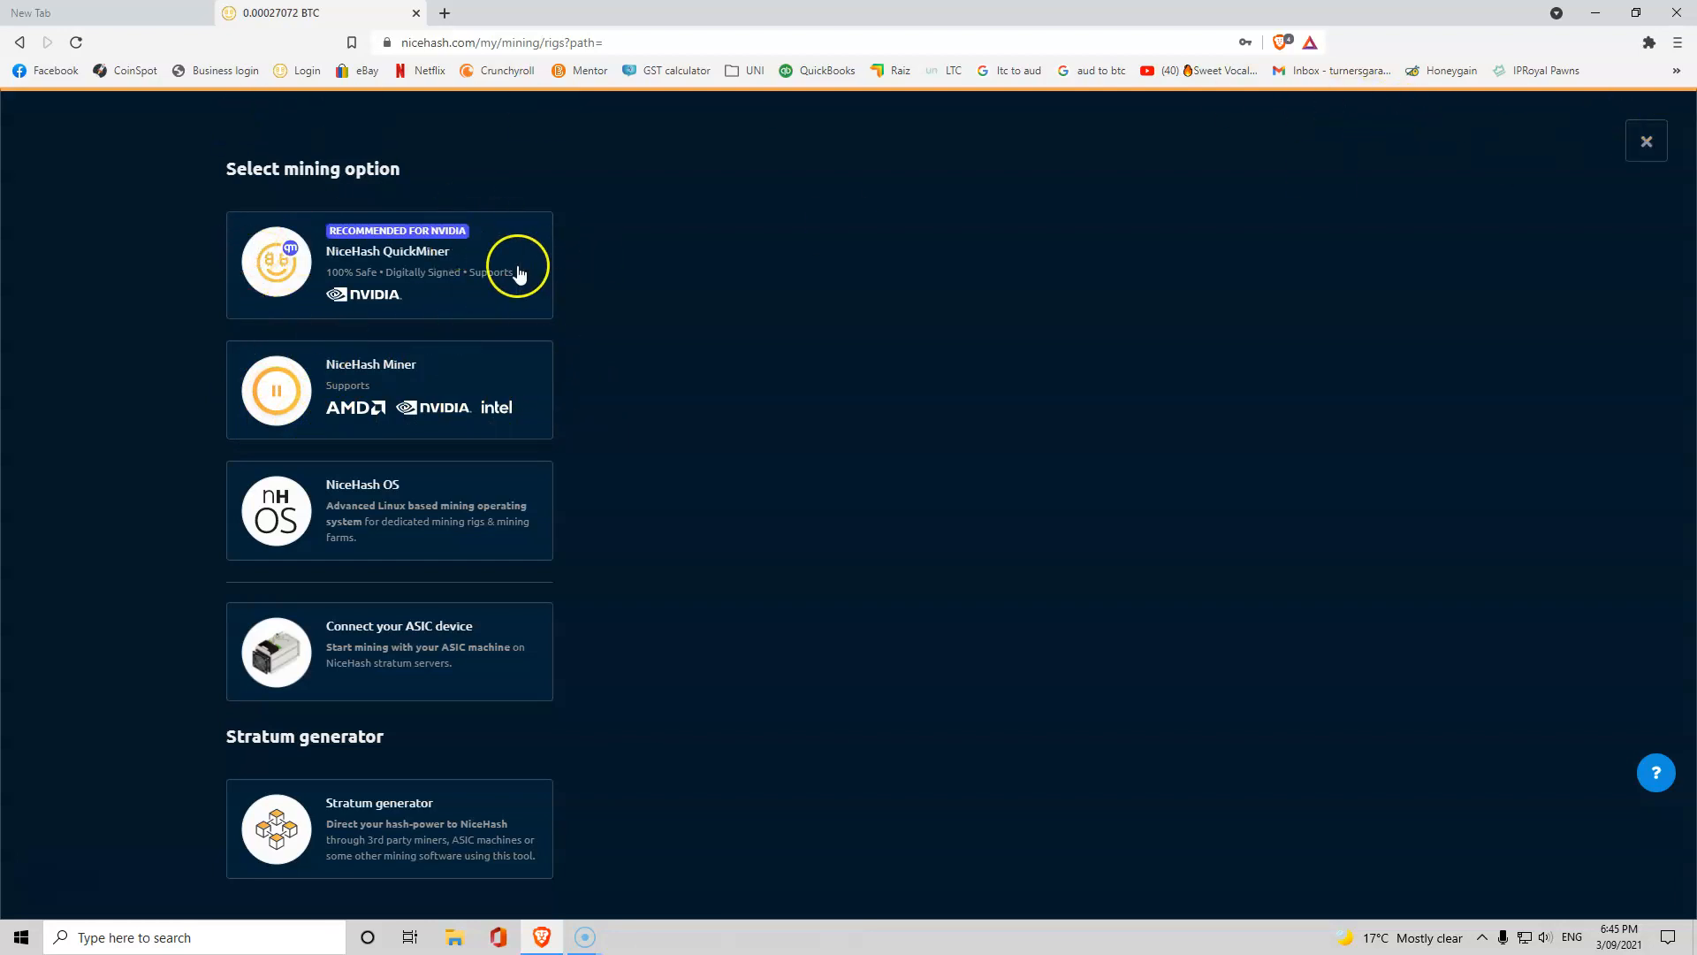
{"action": "left_click", "coordinate": [1644, 143]}
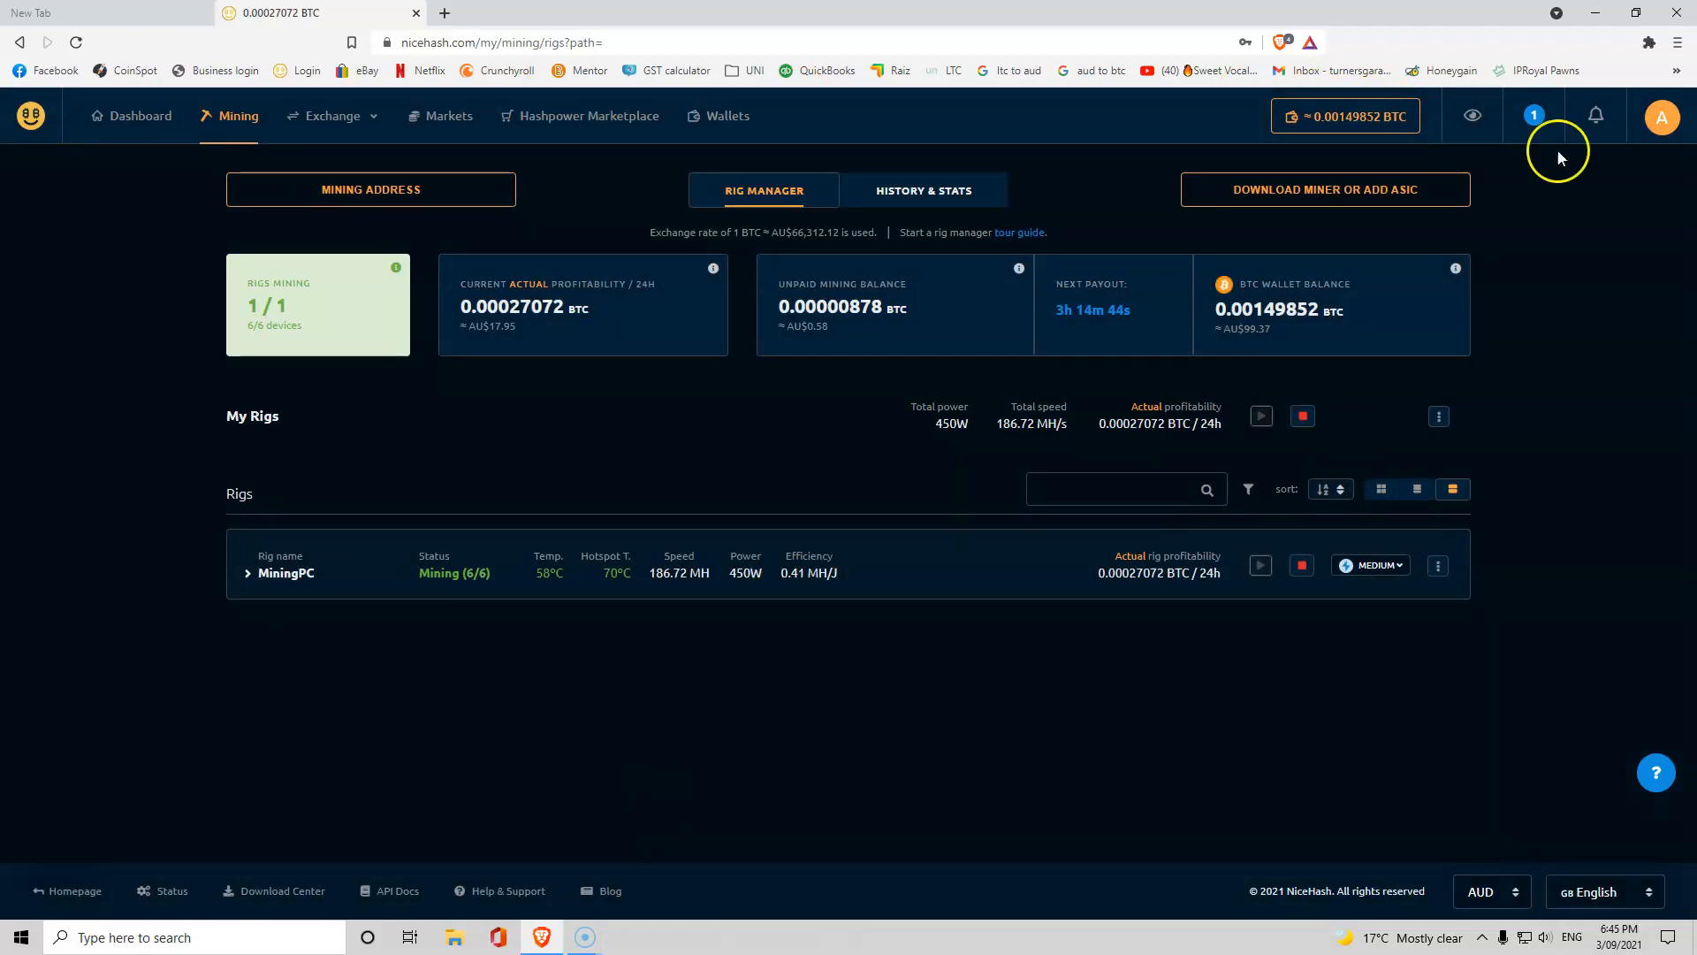
{"action": "key", "text": "super+d"}
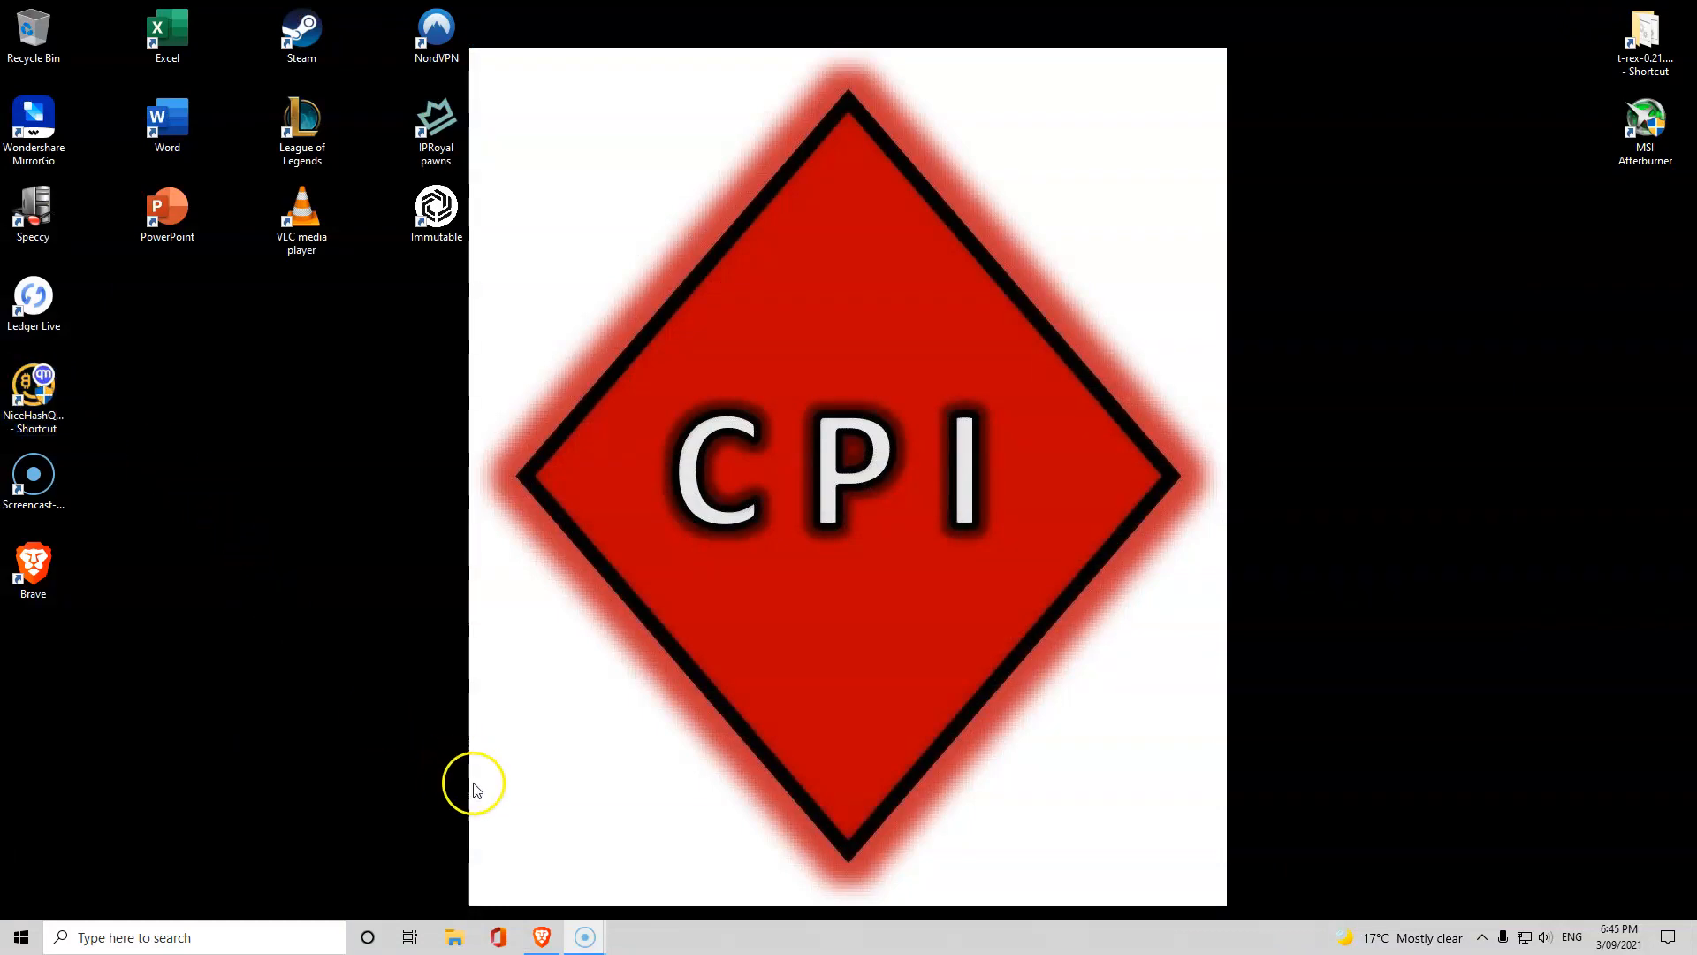
{"action": "double_click", "coordinate": [40, 410]}
{"action": "left_click", "coordinate": [379, 651]}
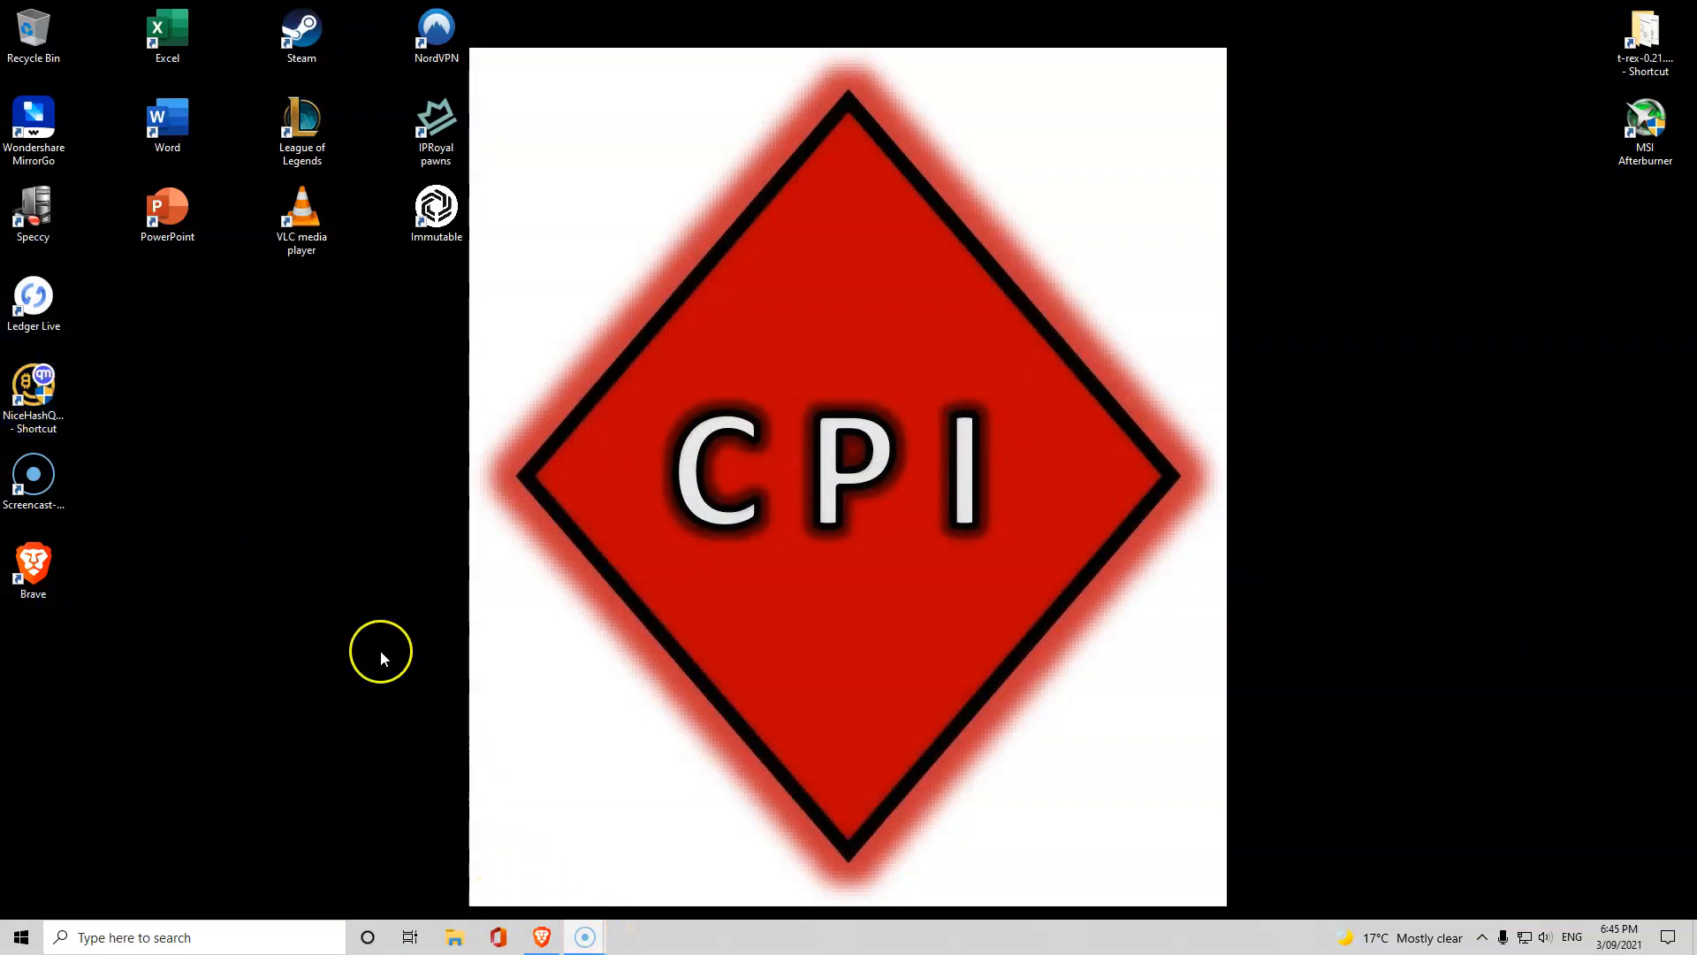
{"action": "left_click", "coordinate": [540, 940]}
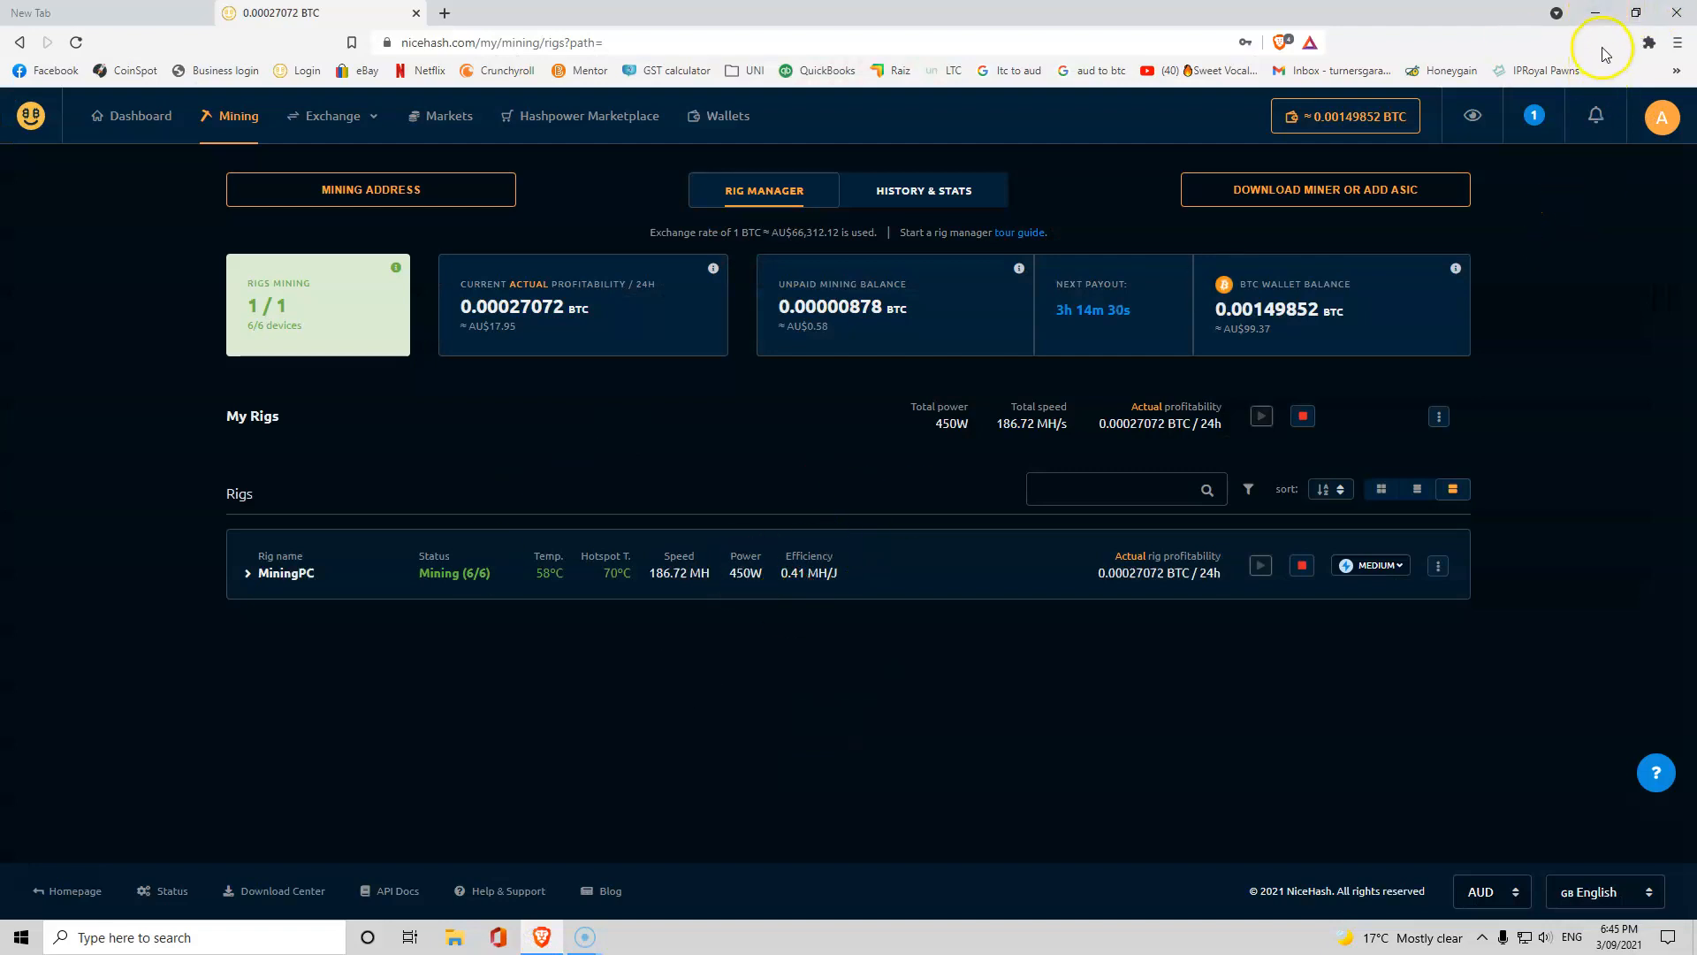
{"action": "left_click", "coordinate": [1661, 116]}
{"action": "left_click", "coordinate": [1454, 355]}
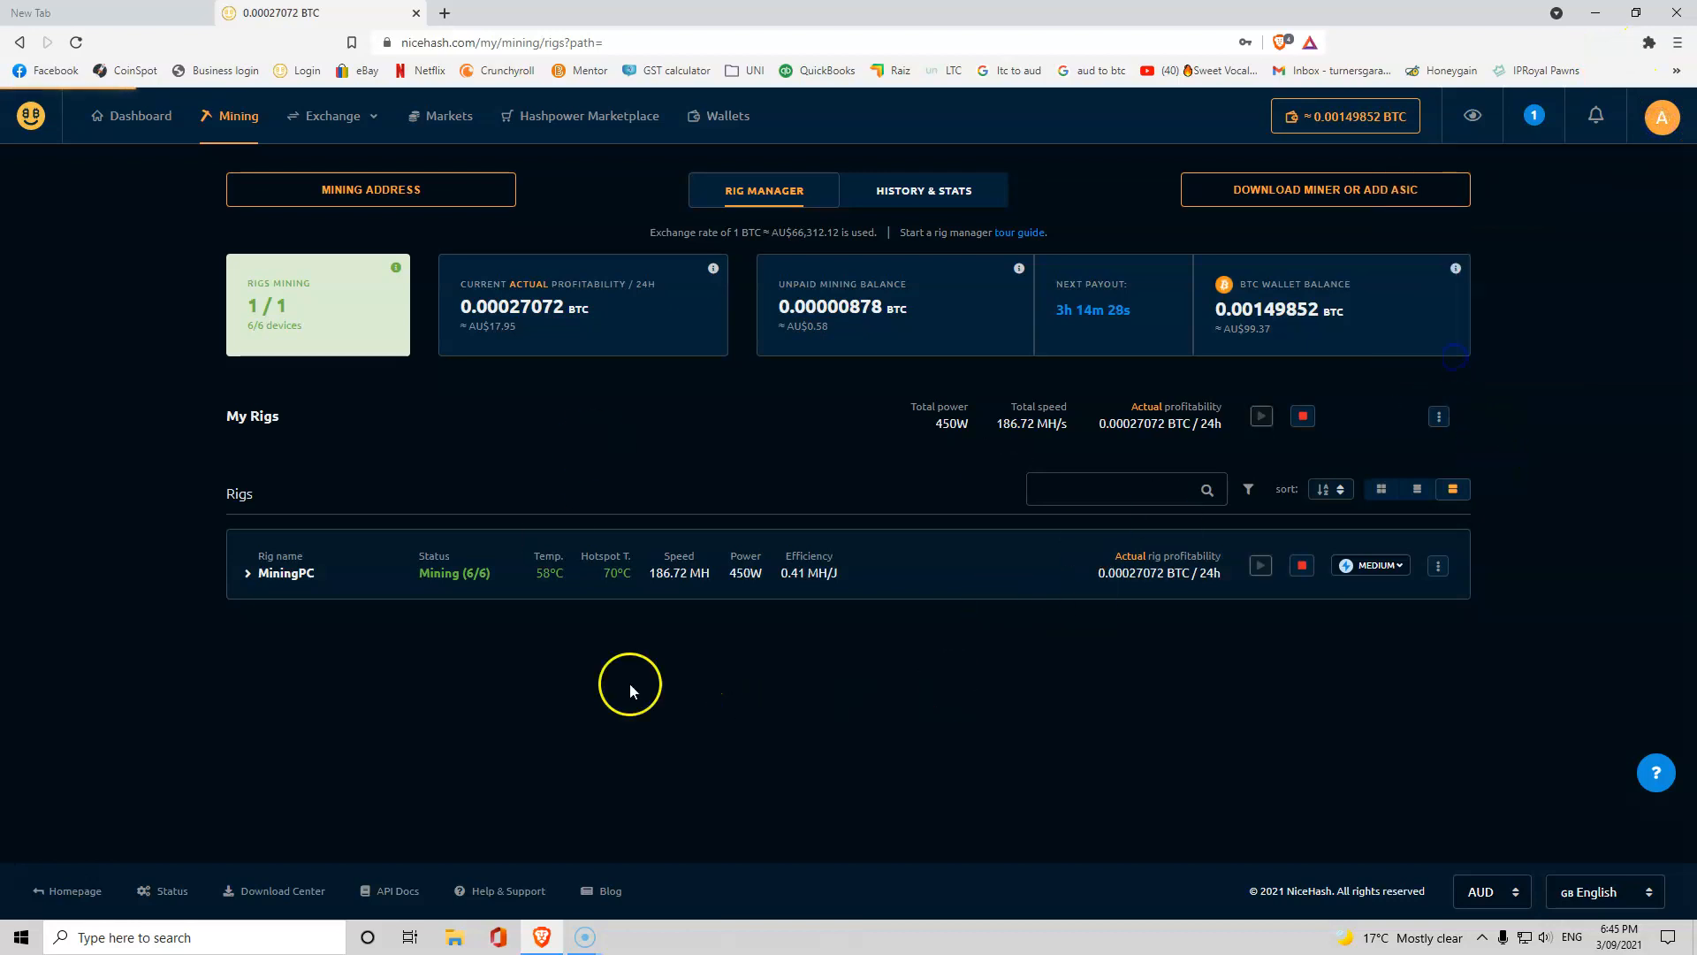
{"action": "left_click", "coordinate": [784, 464]}
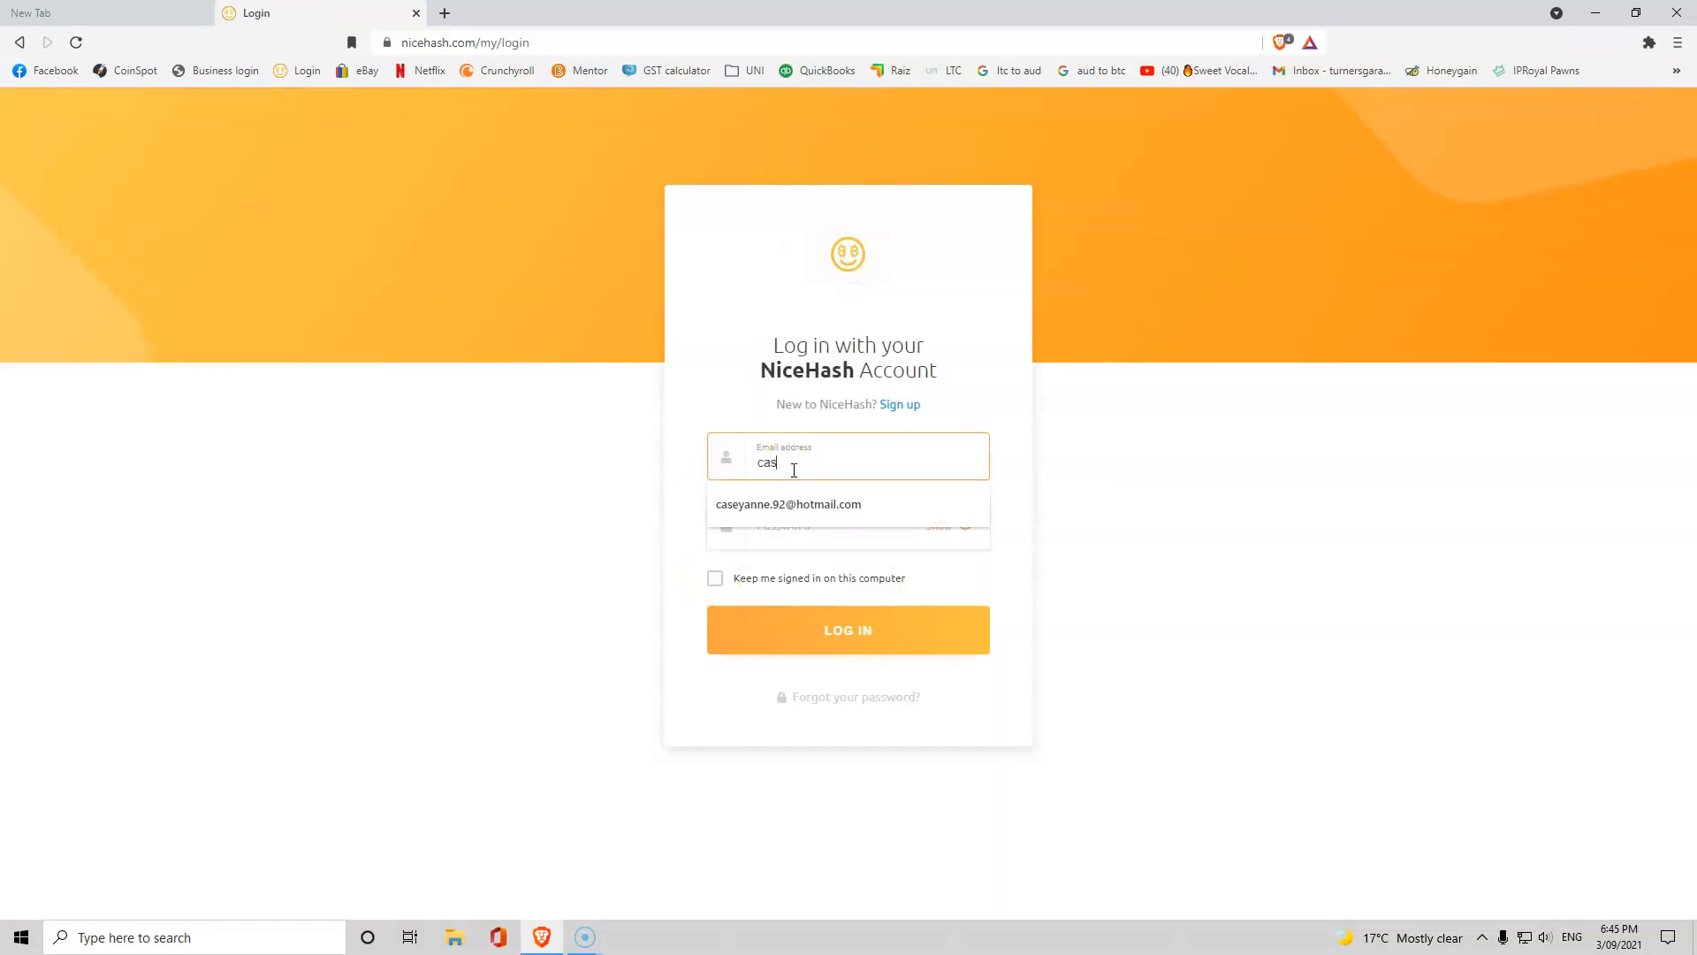
Sign in to the second account with its saved e-mail, password and authenticator code
{"action": "left_click", "coordinate": [795, 502]}
{"action": "left_click", "coordinate": [819, 527]}
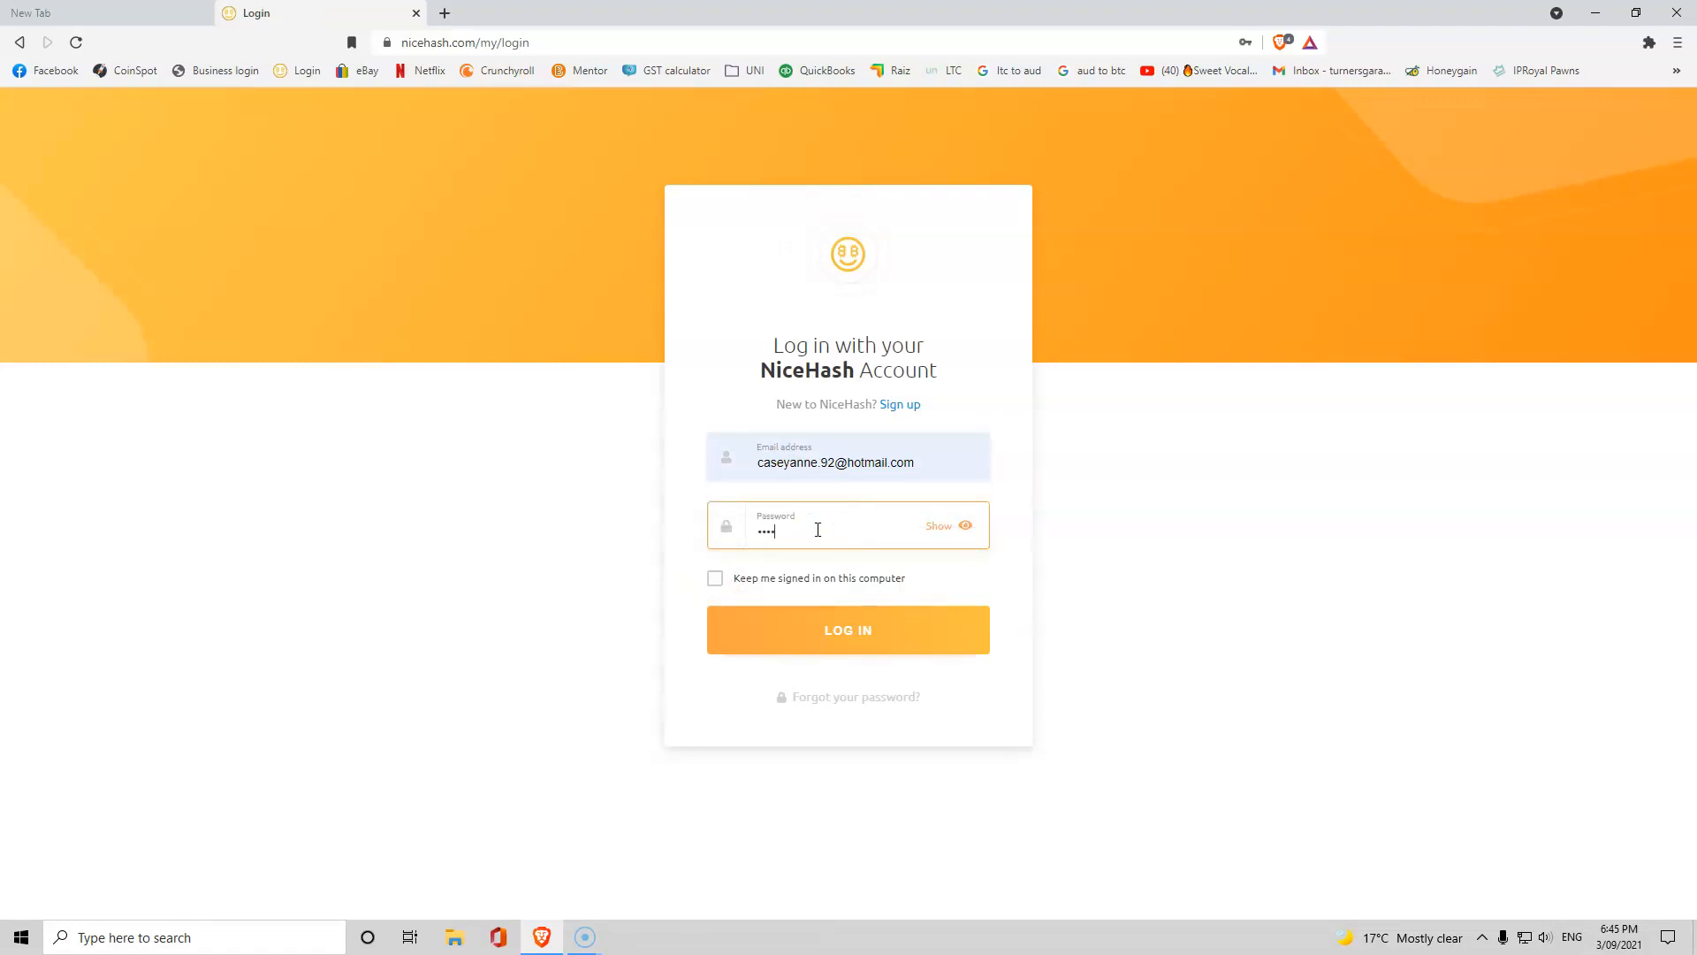
{"action": "key", "text": "Return"}
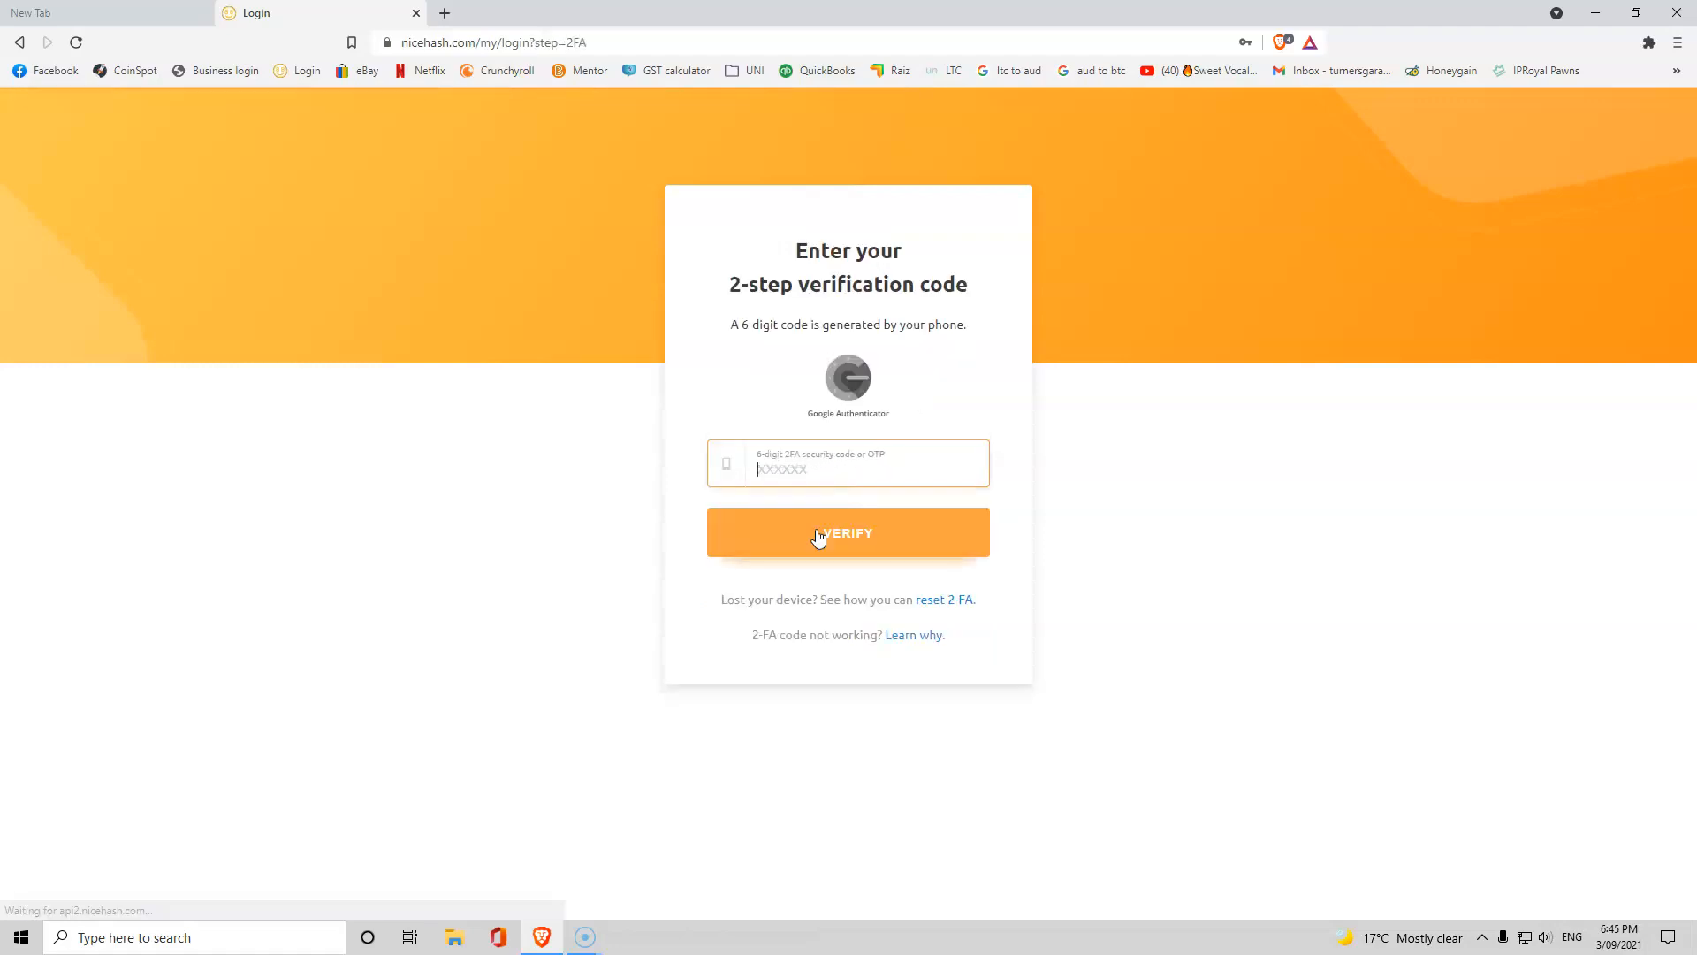
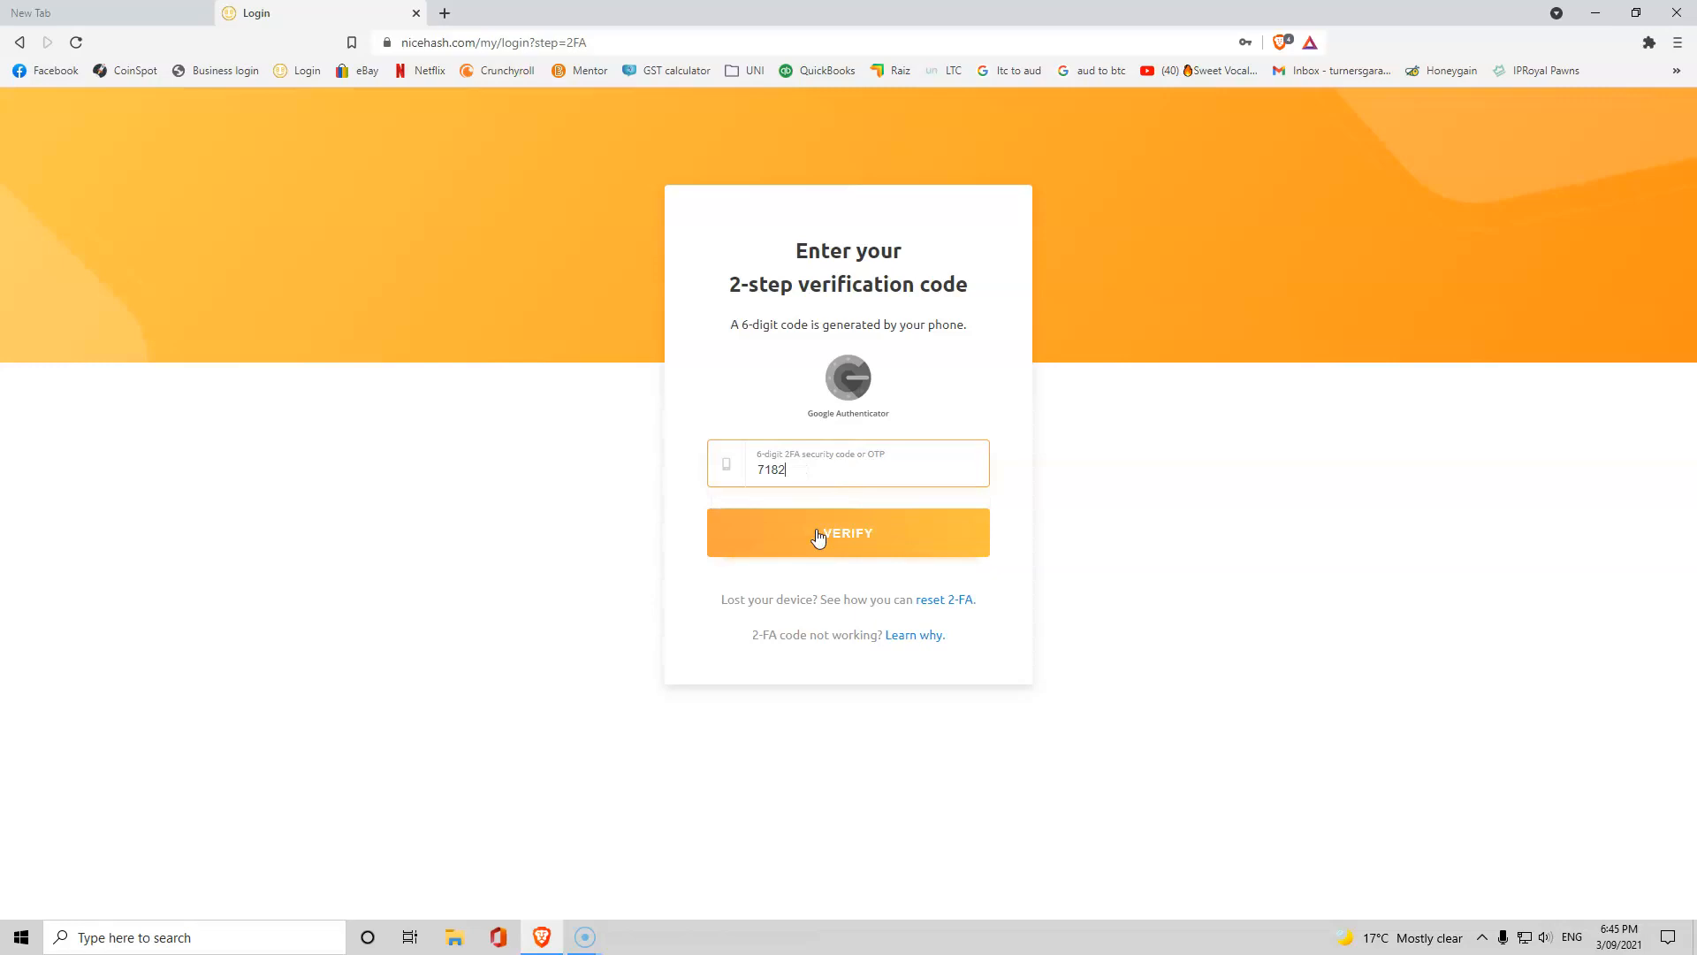
{"action": "key", "text": "Return"}
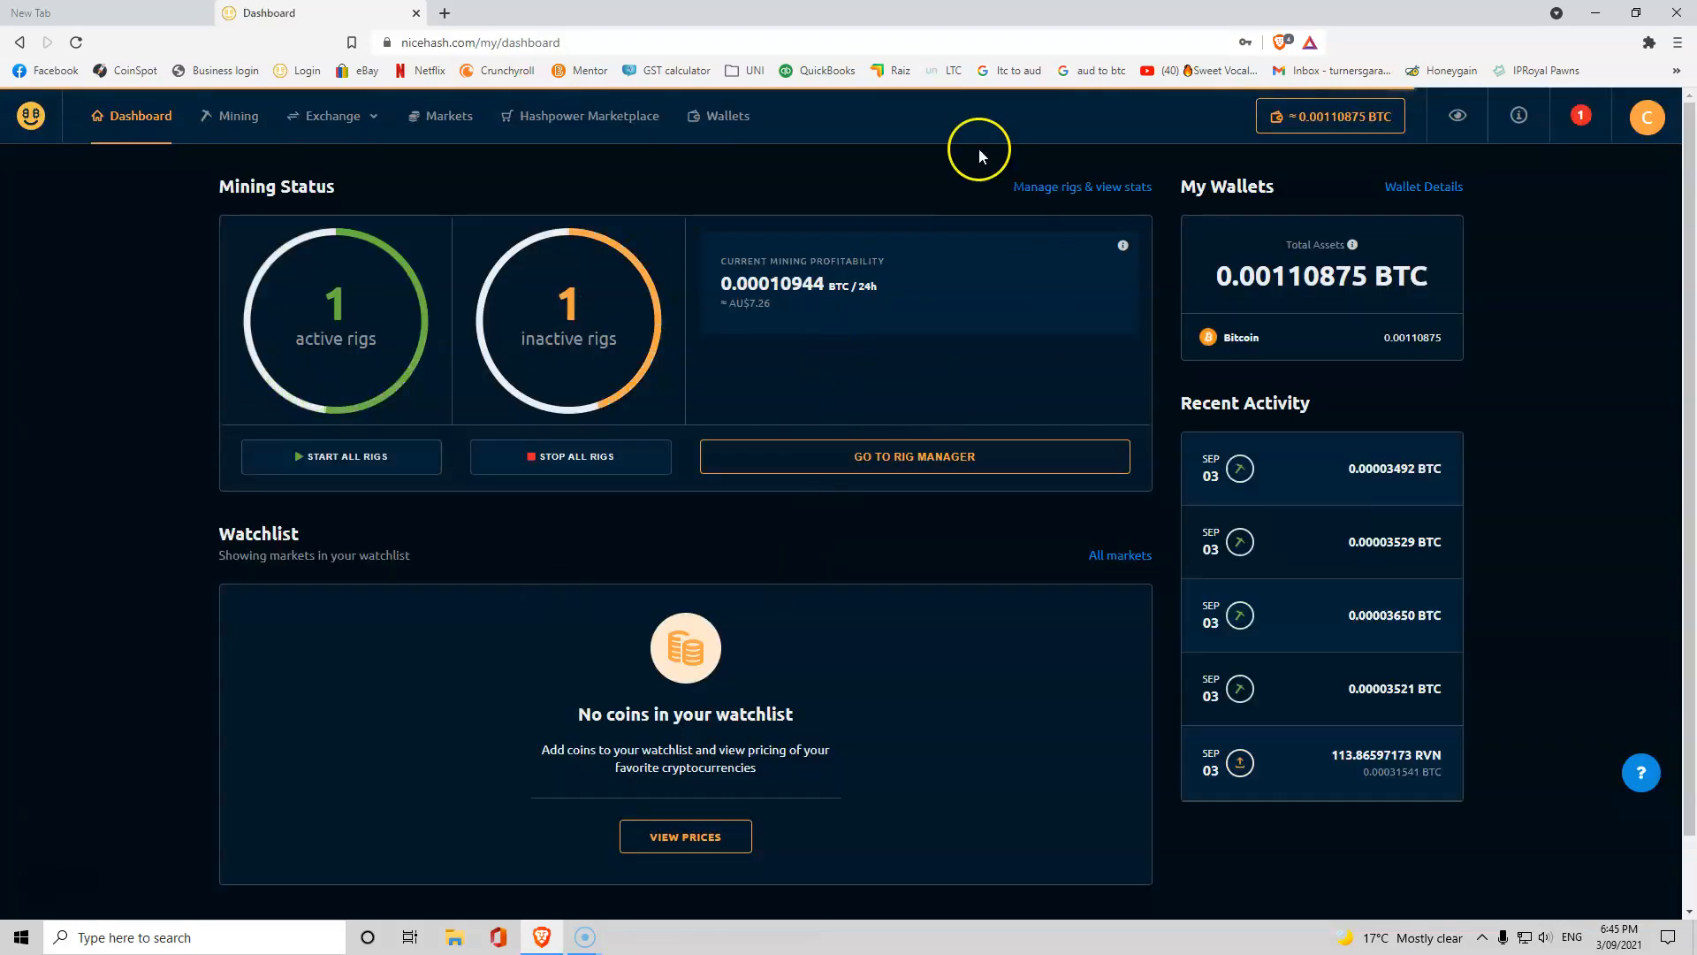
Open the rigs list, check GamingPC's options menu, then minimise Brave to the desktop
{"action": "left_click", "coordinate": [237, 116]}
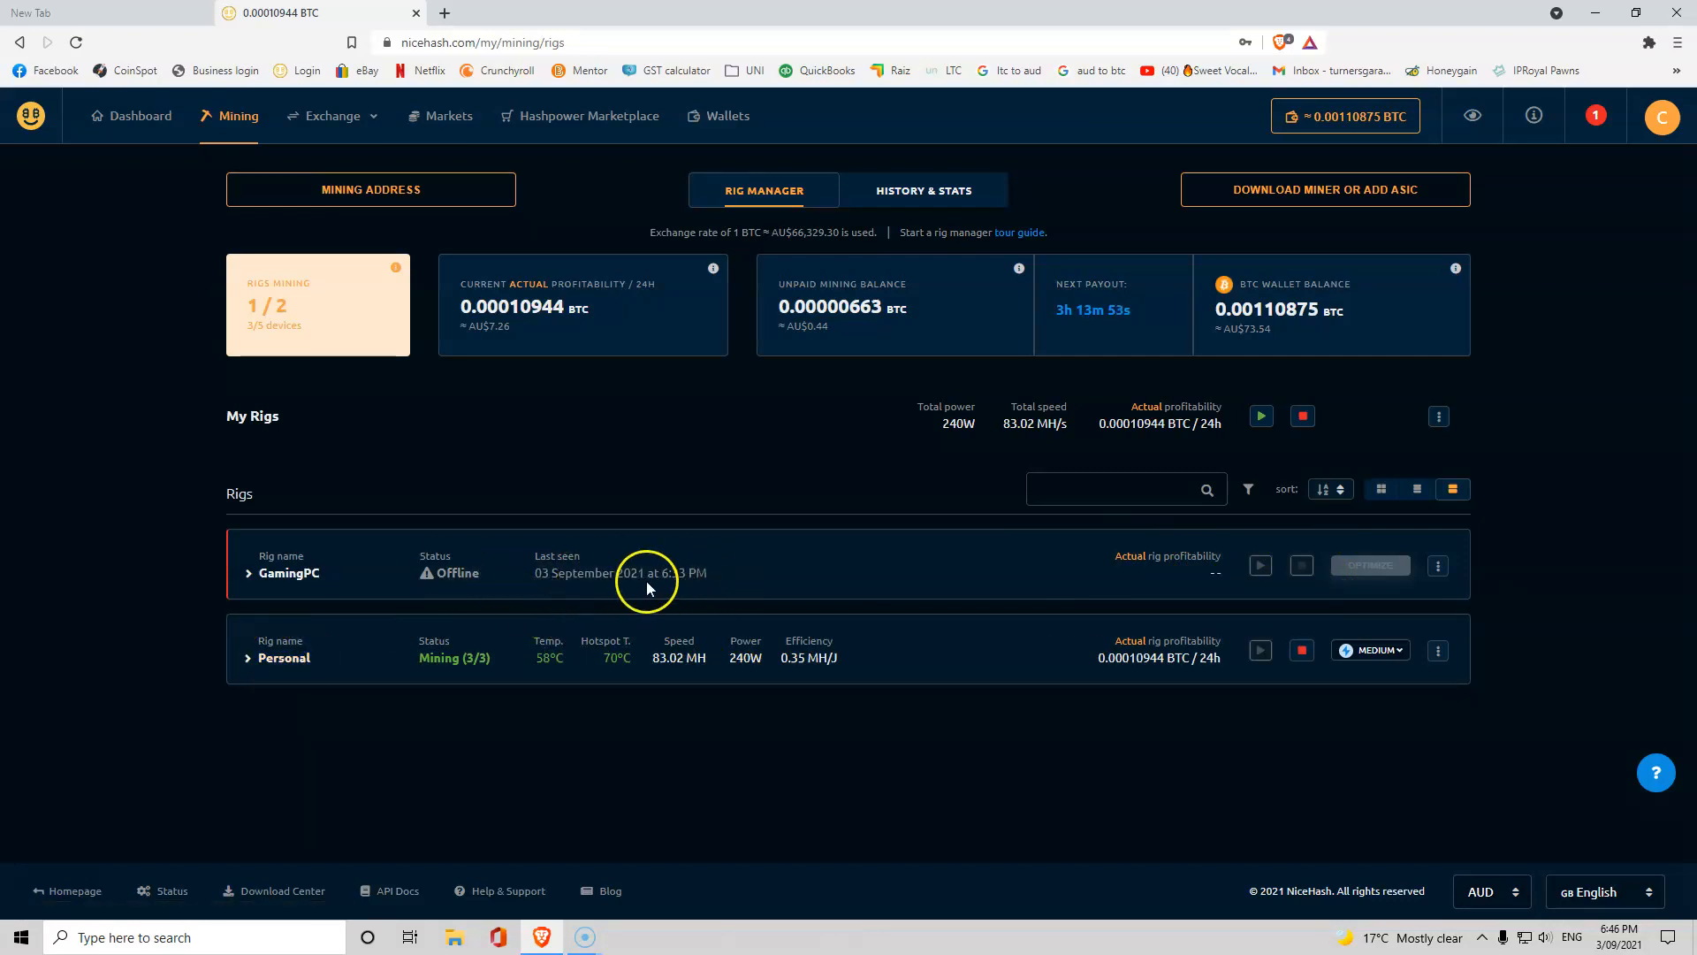
{"action": "left_click", "coordinate": [1595, 12]}
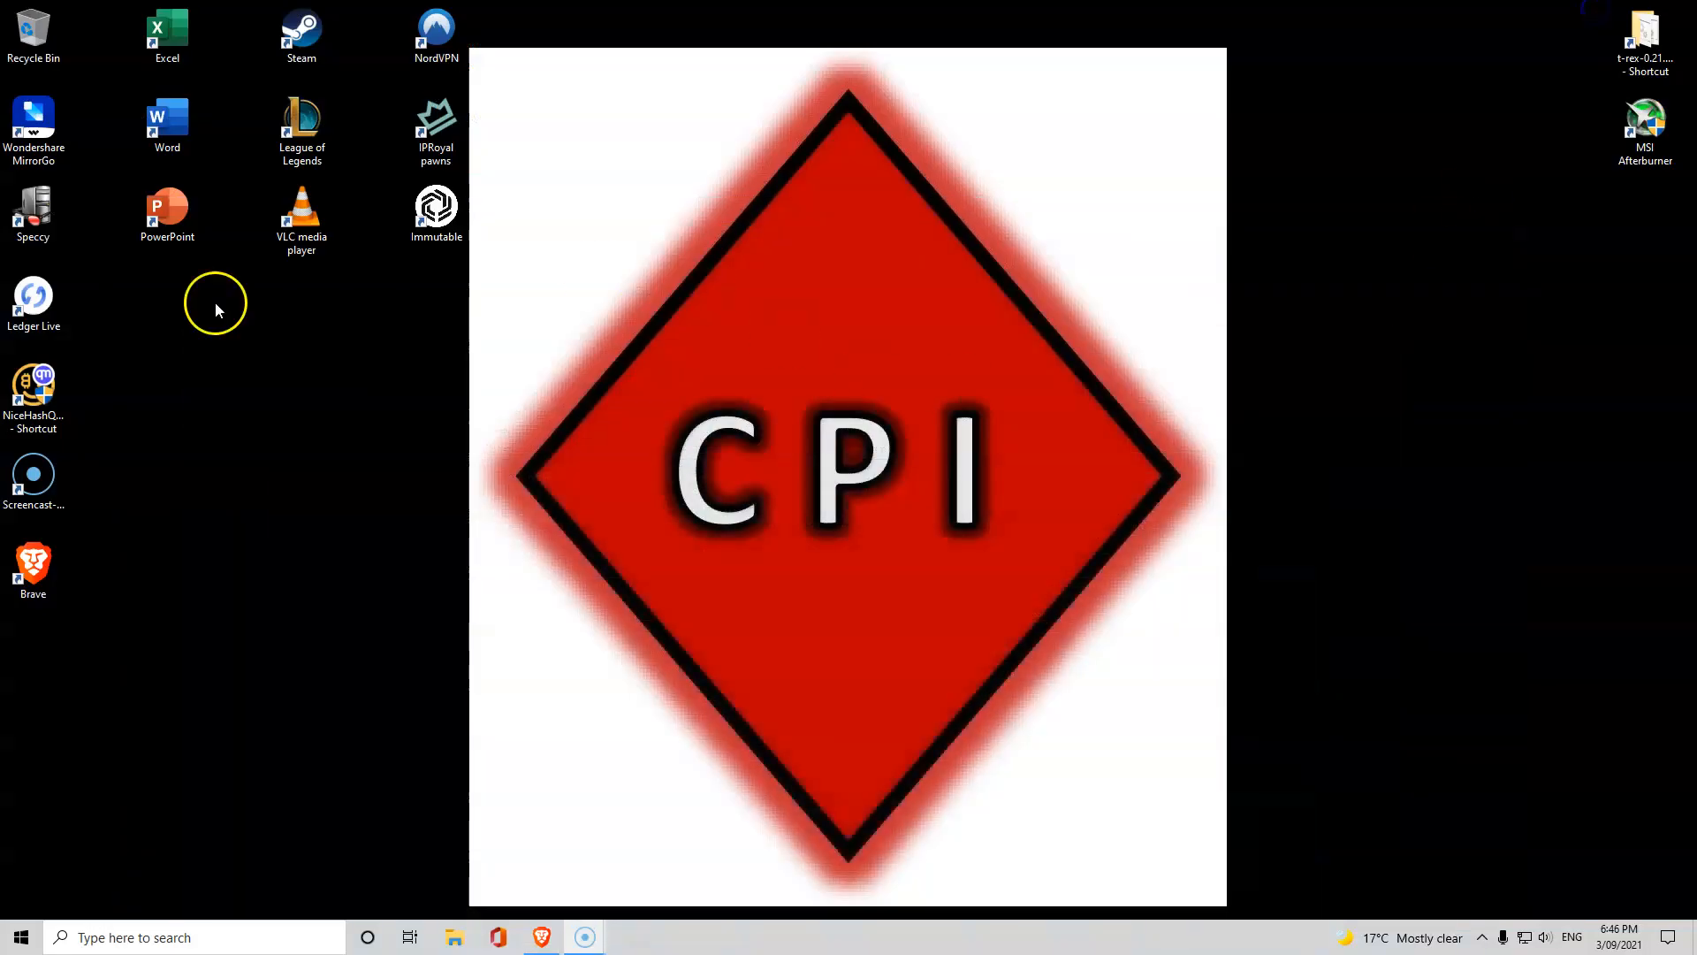
{"action": "left_click", "coordinate": [554, 943]}
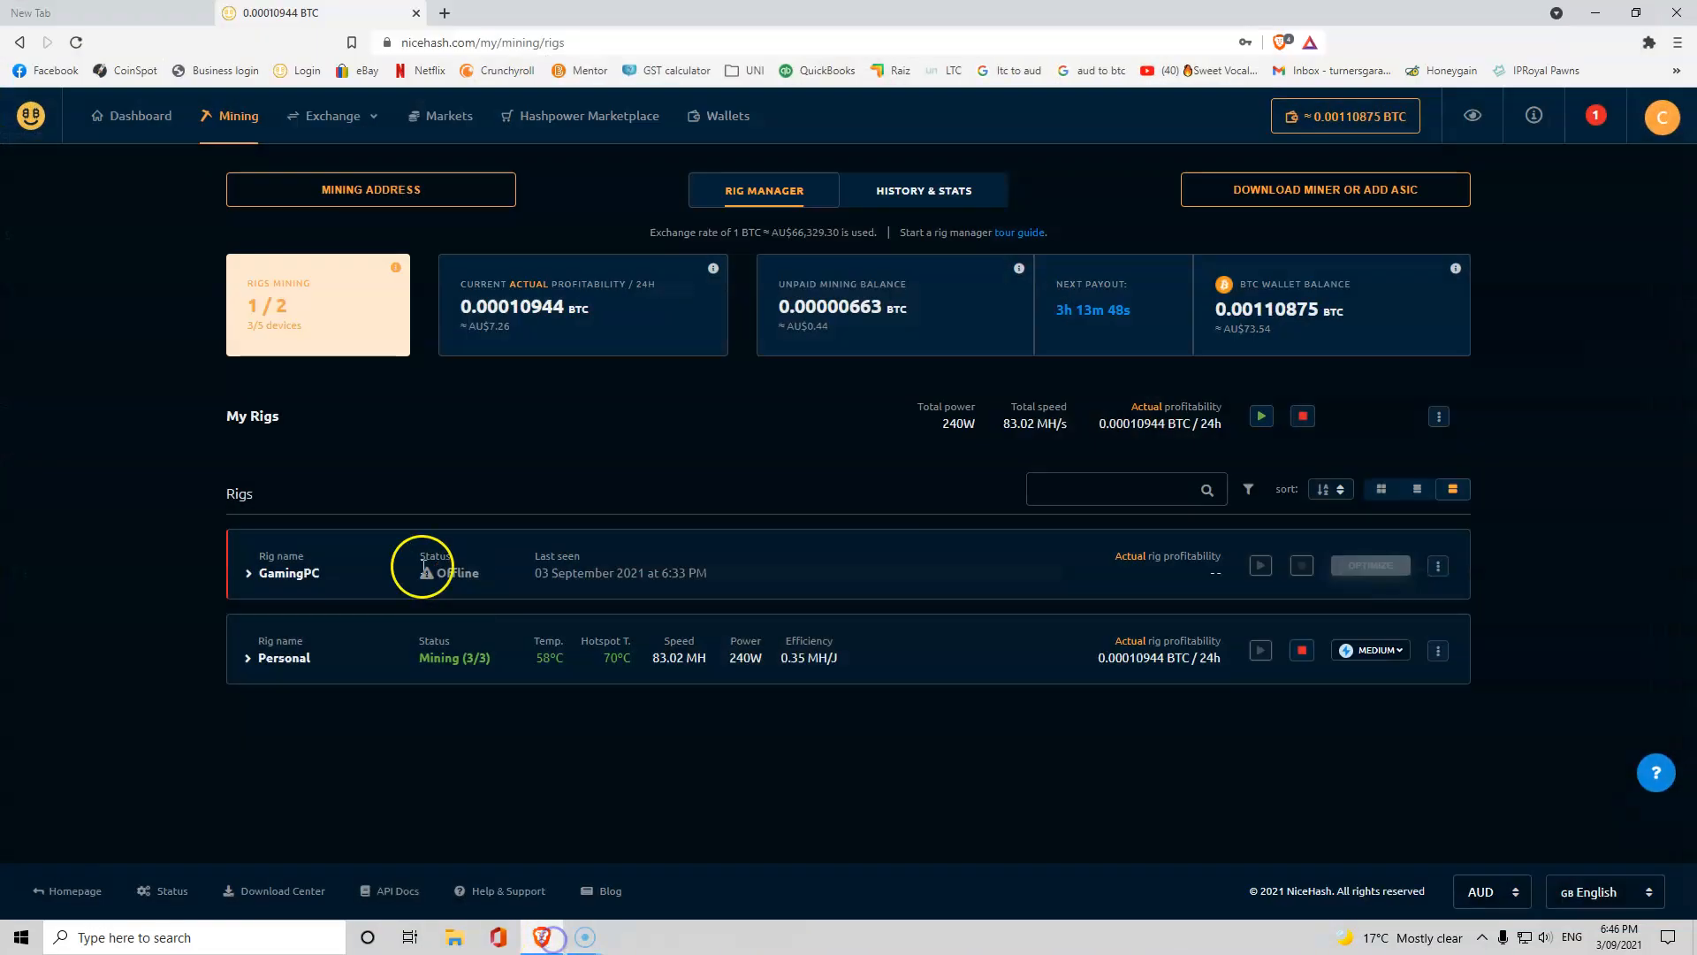
{"action": "left_click", "coordinate": [1439, 566]}
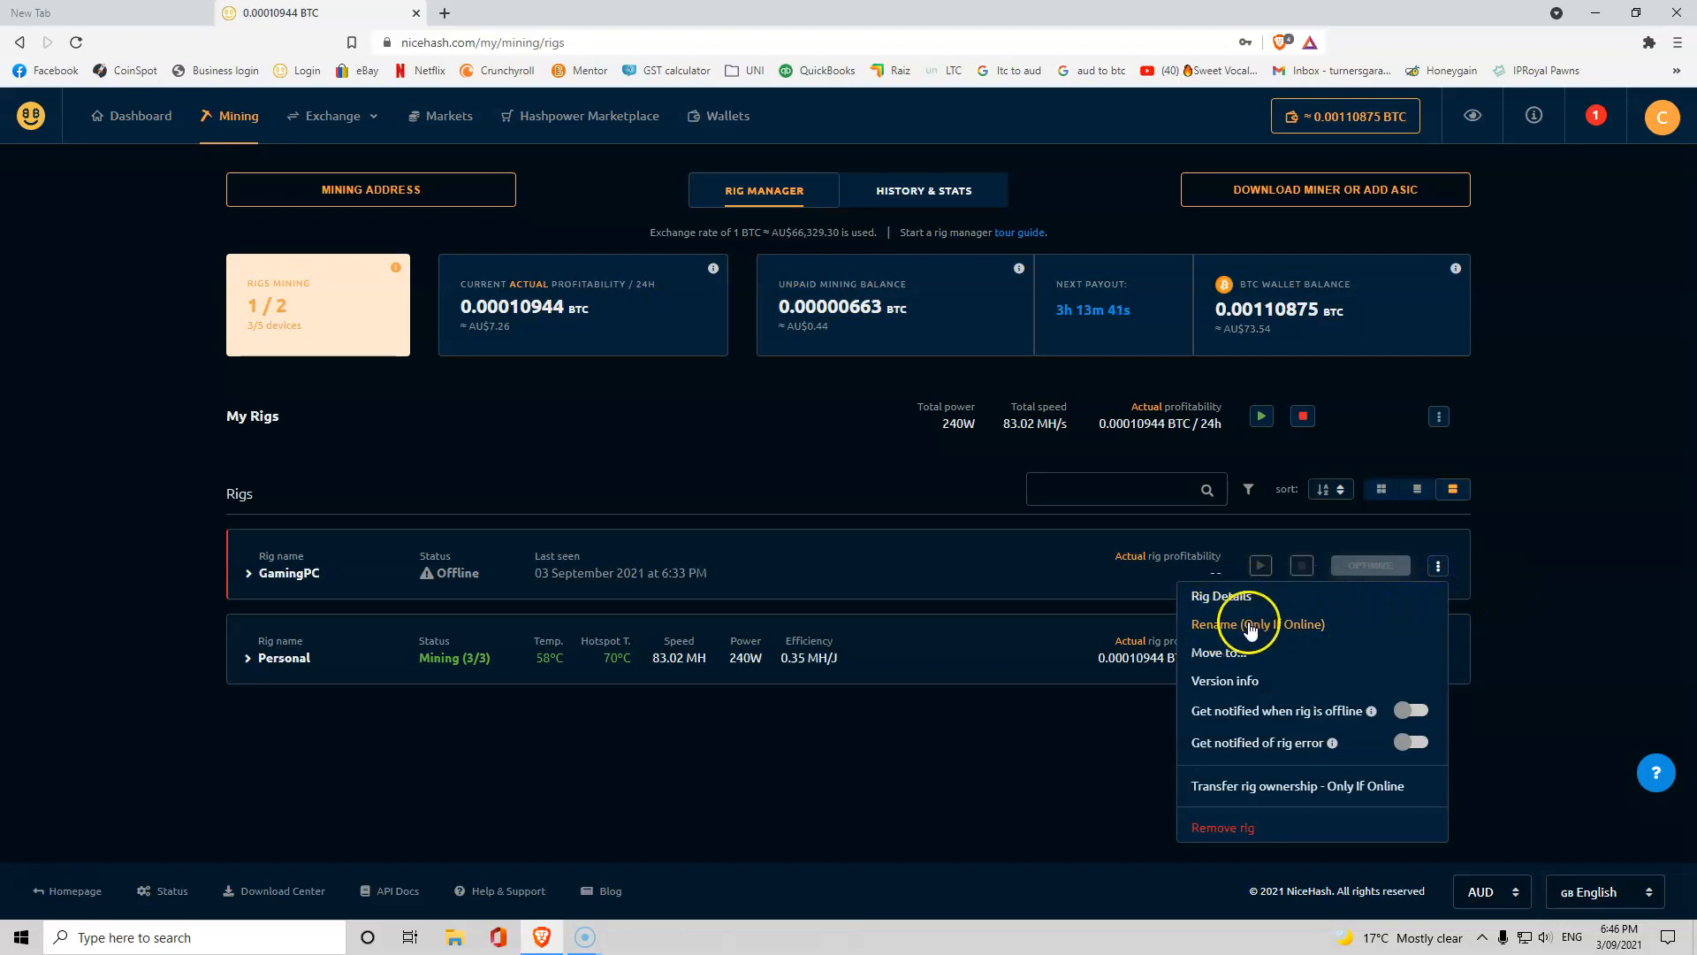
{"action": "left_click", "coordinate": [1583, 572]}
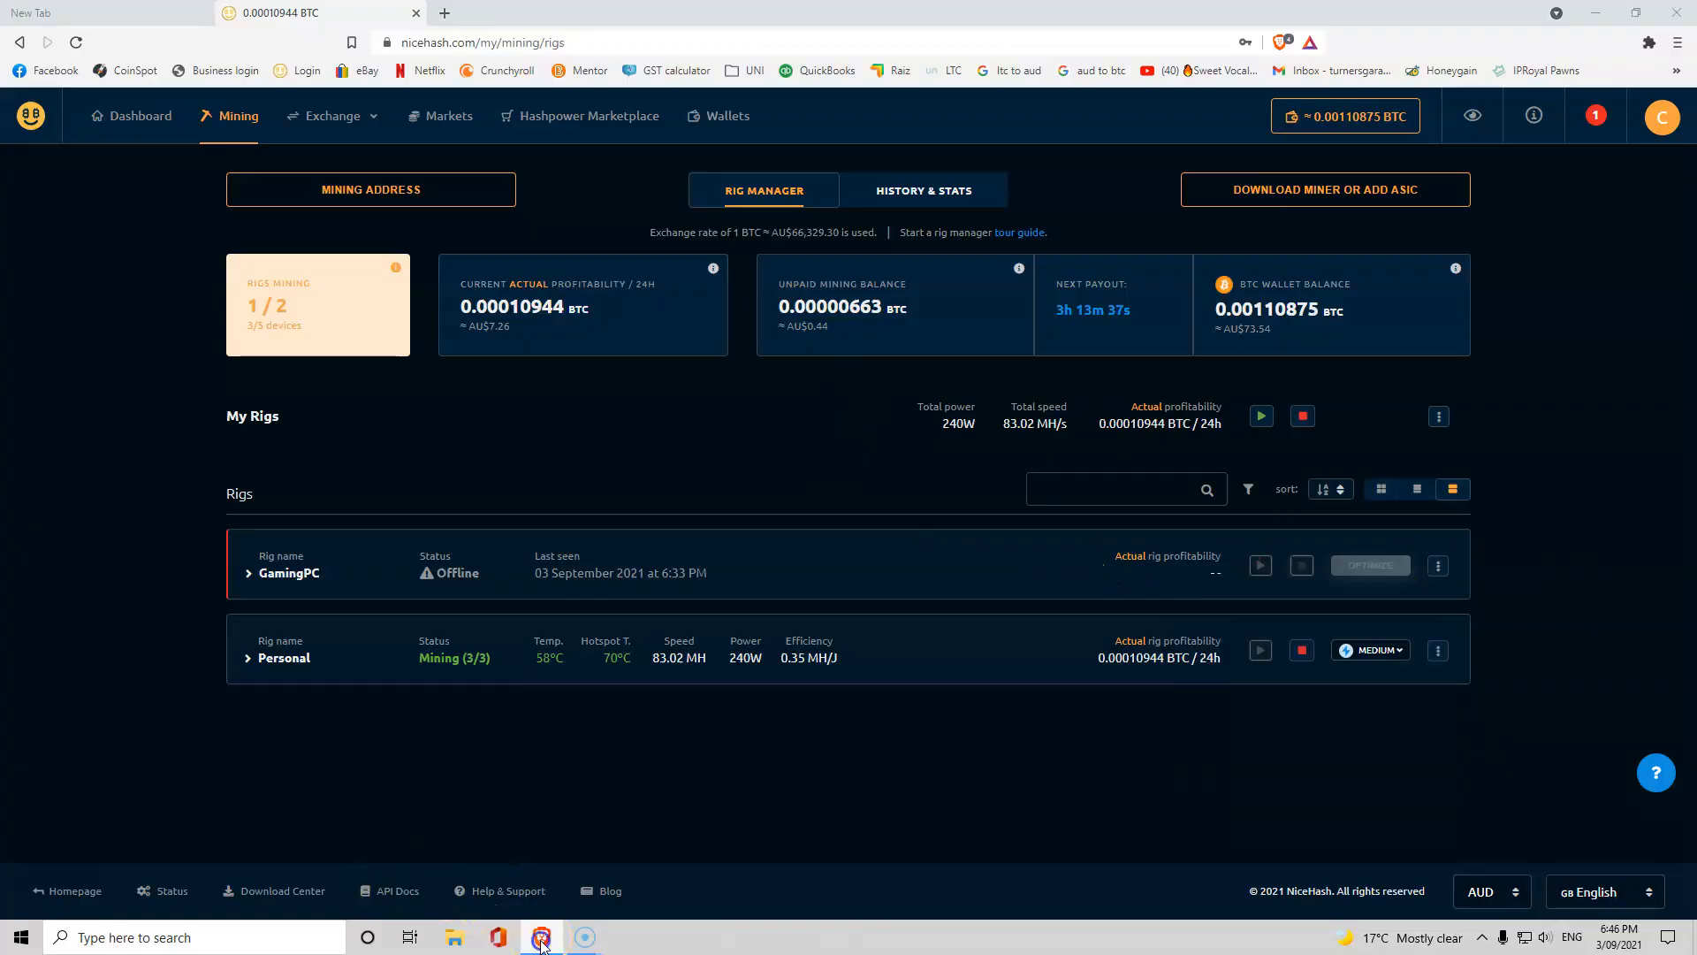
{"action": "left_click", "coordinate": [542, 940]}
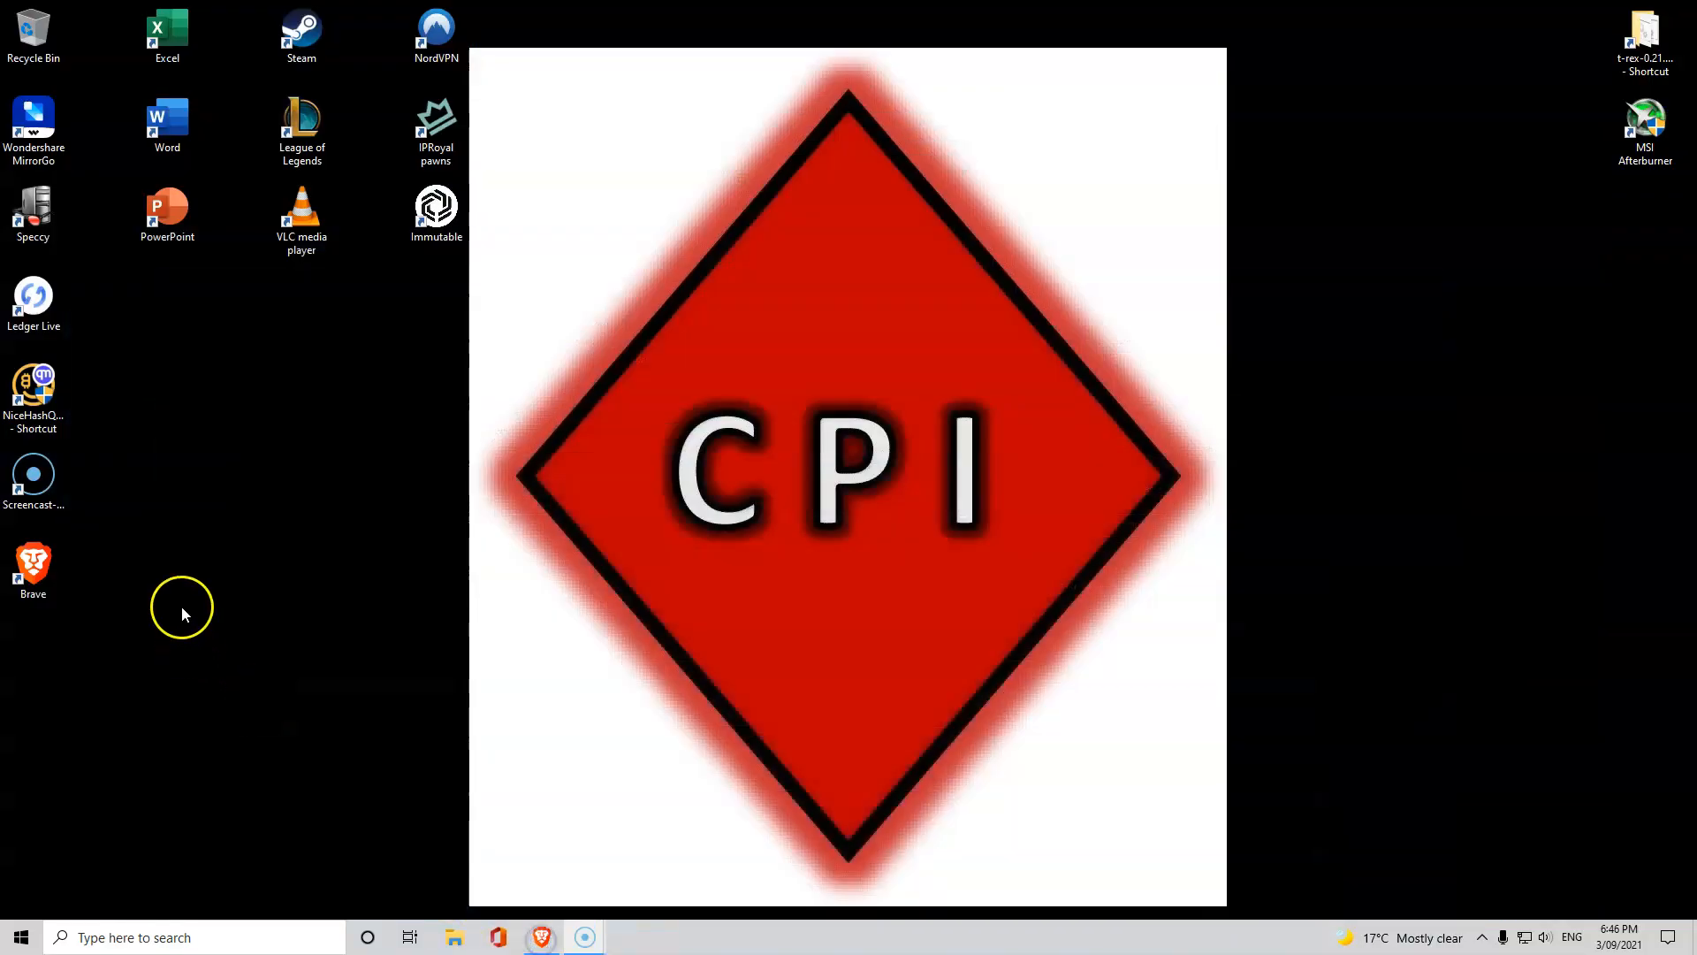
Launch NiceHash QuickMiner, dismiss the mining notification, and centre the Excavator console window
{"action": "double_click", "coordinate": [33, 397]}
{"action": "left_click", "coordinate": [851, 613]}
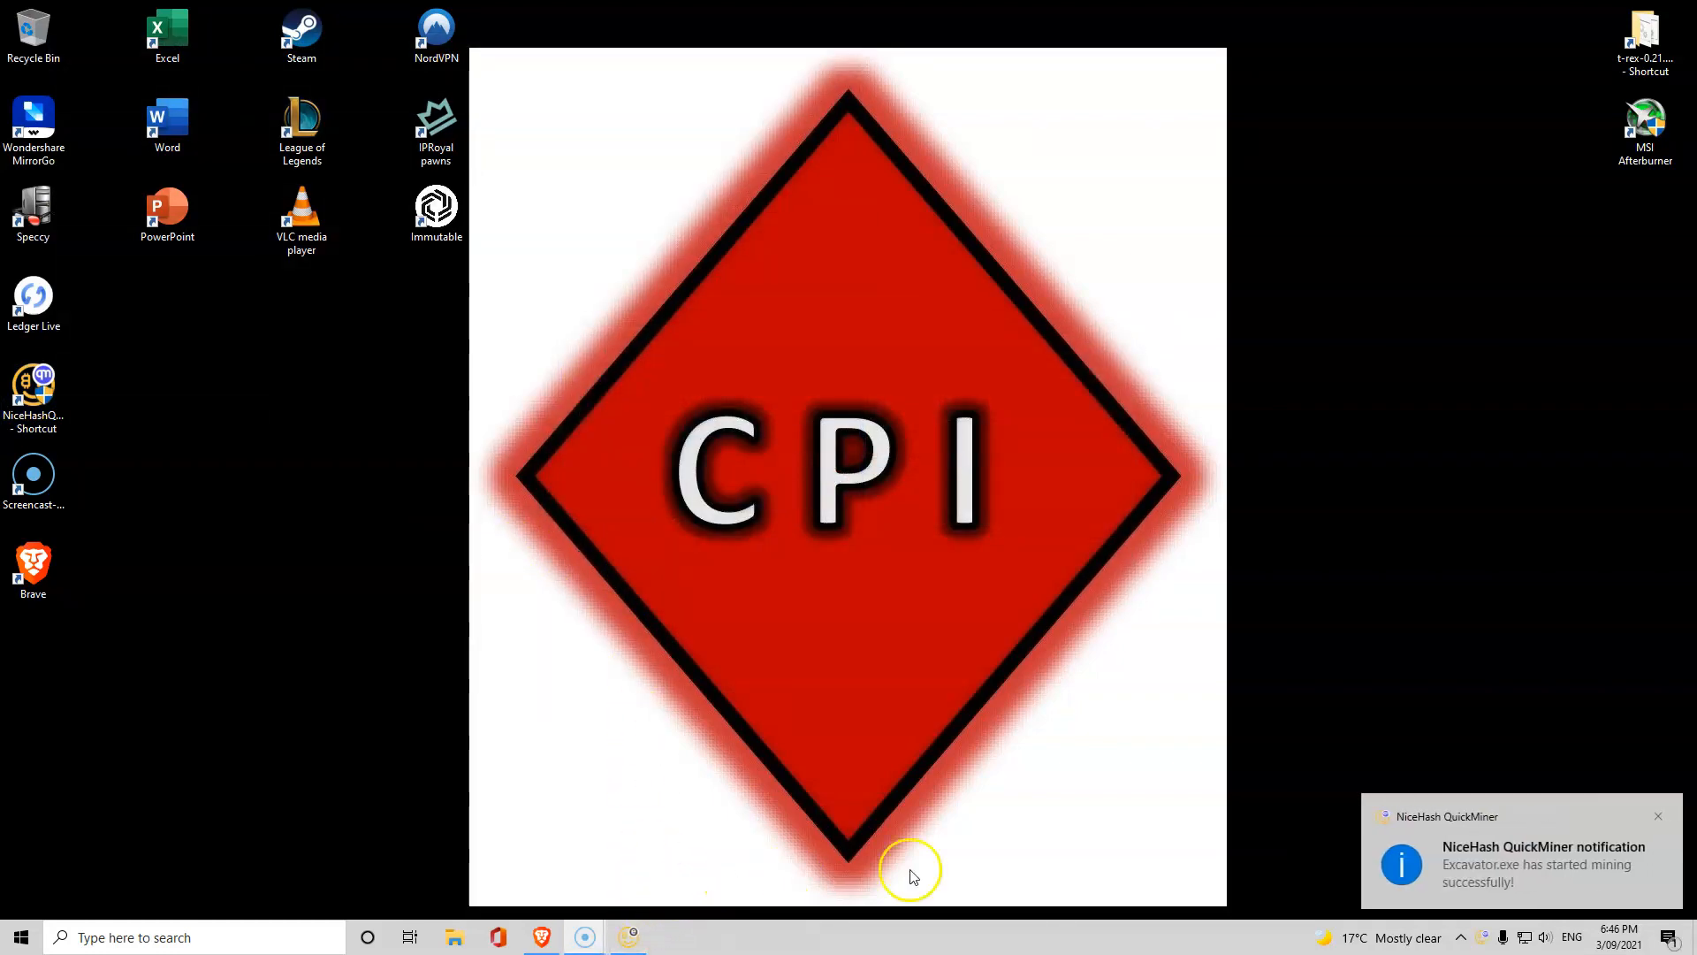
{"action": "left_click", "coordinate": [1658, 816]}
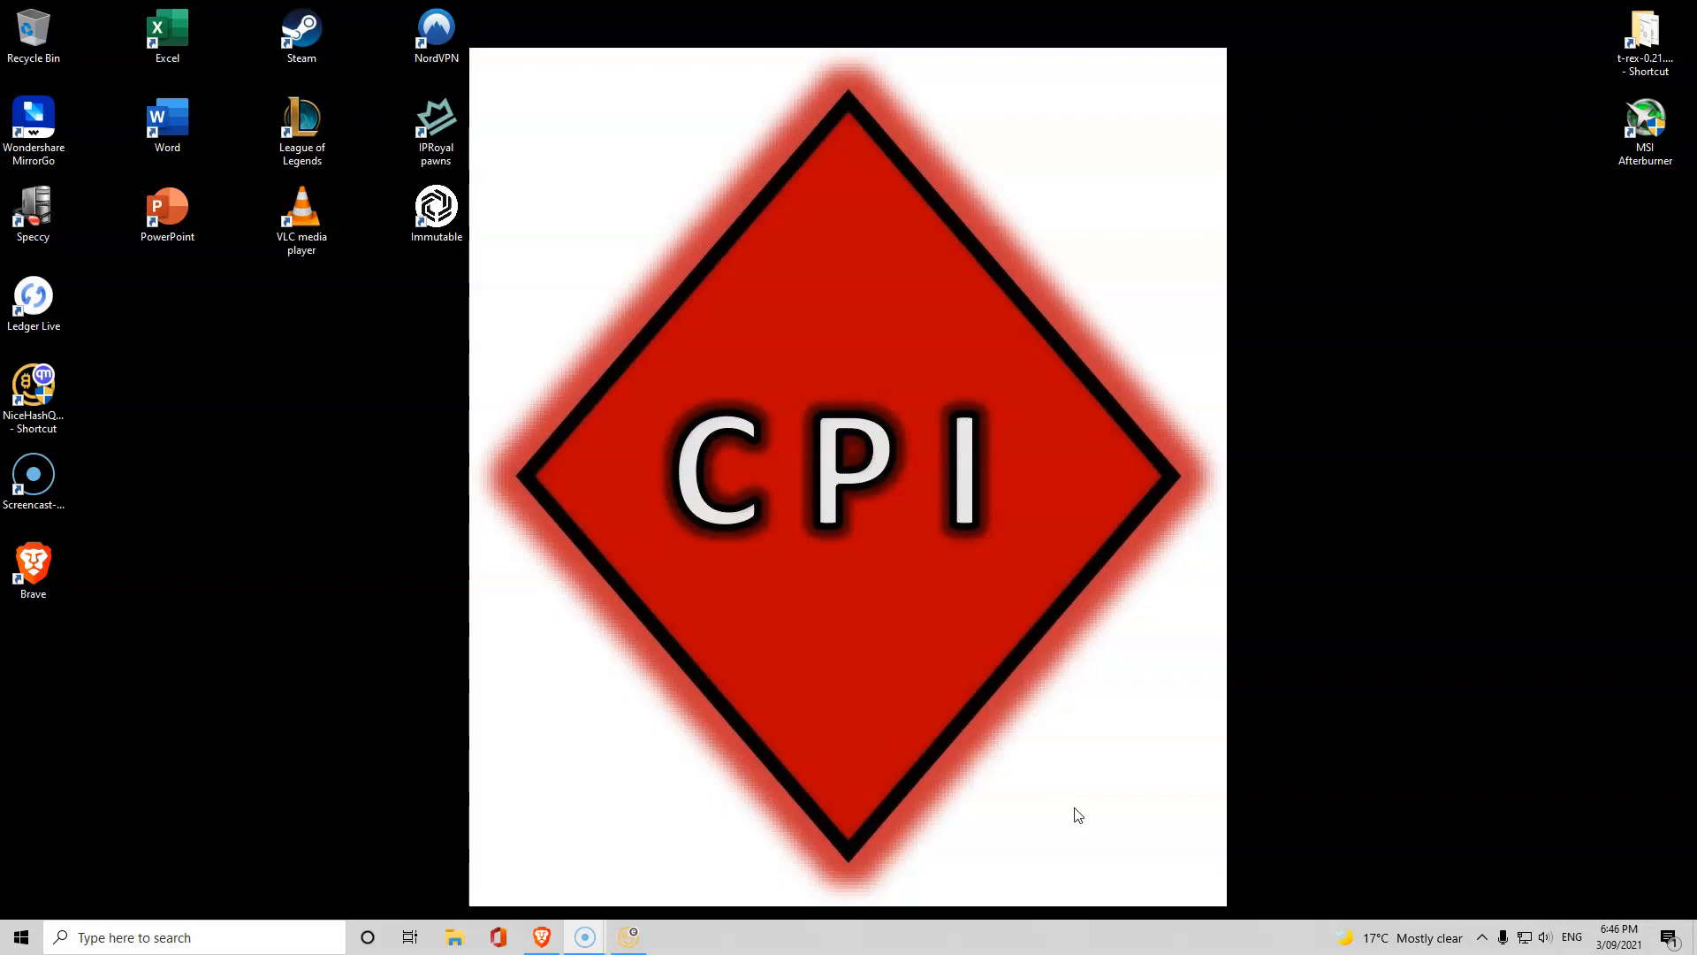
{"action": "left_click", "coordinate": [632, 939]}
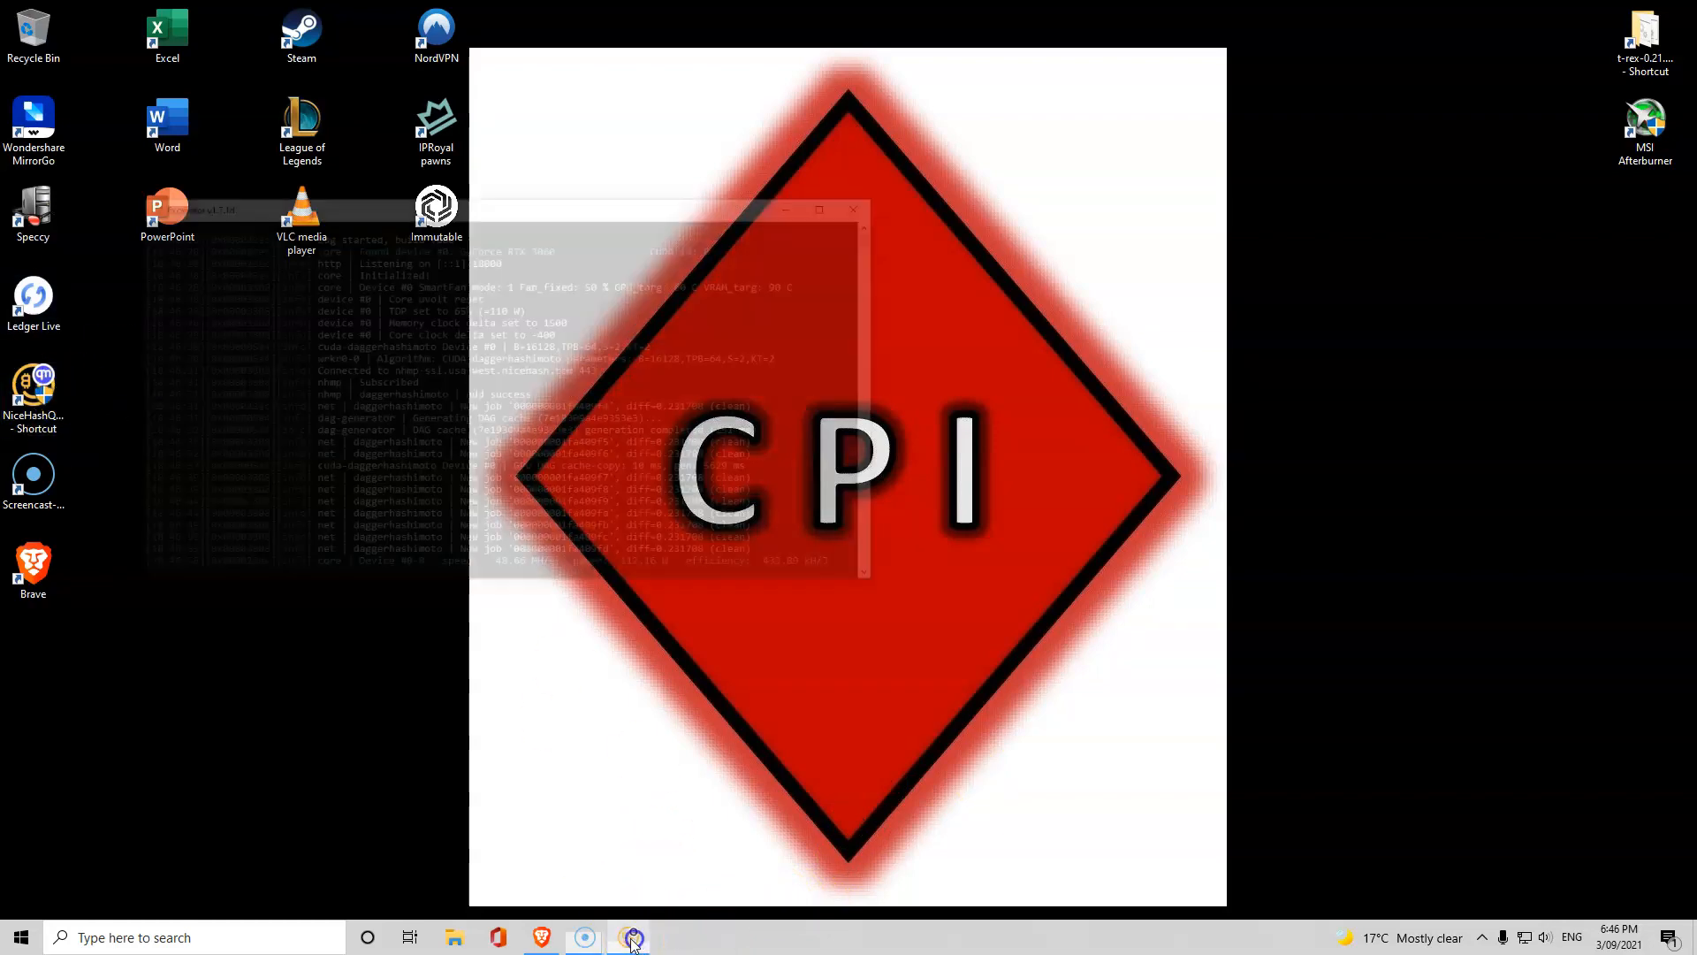
{"action": "left_click_drag", "start_coordinate": [504, 30], "coordinate": [851, 263]}
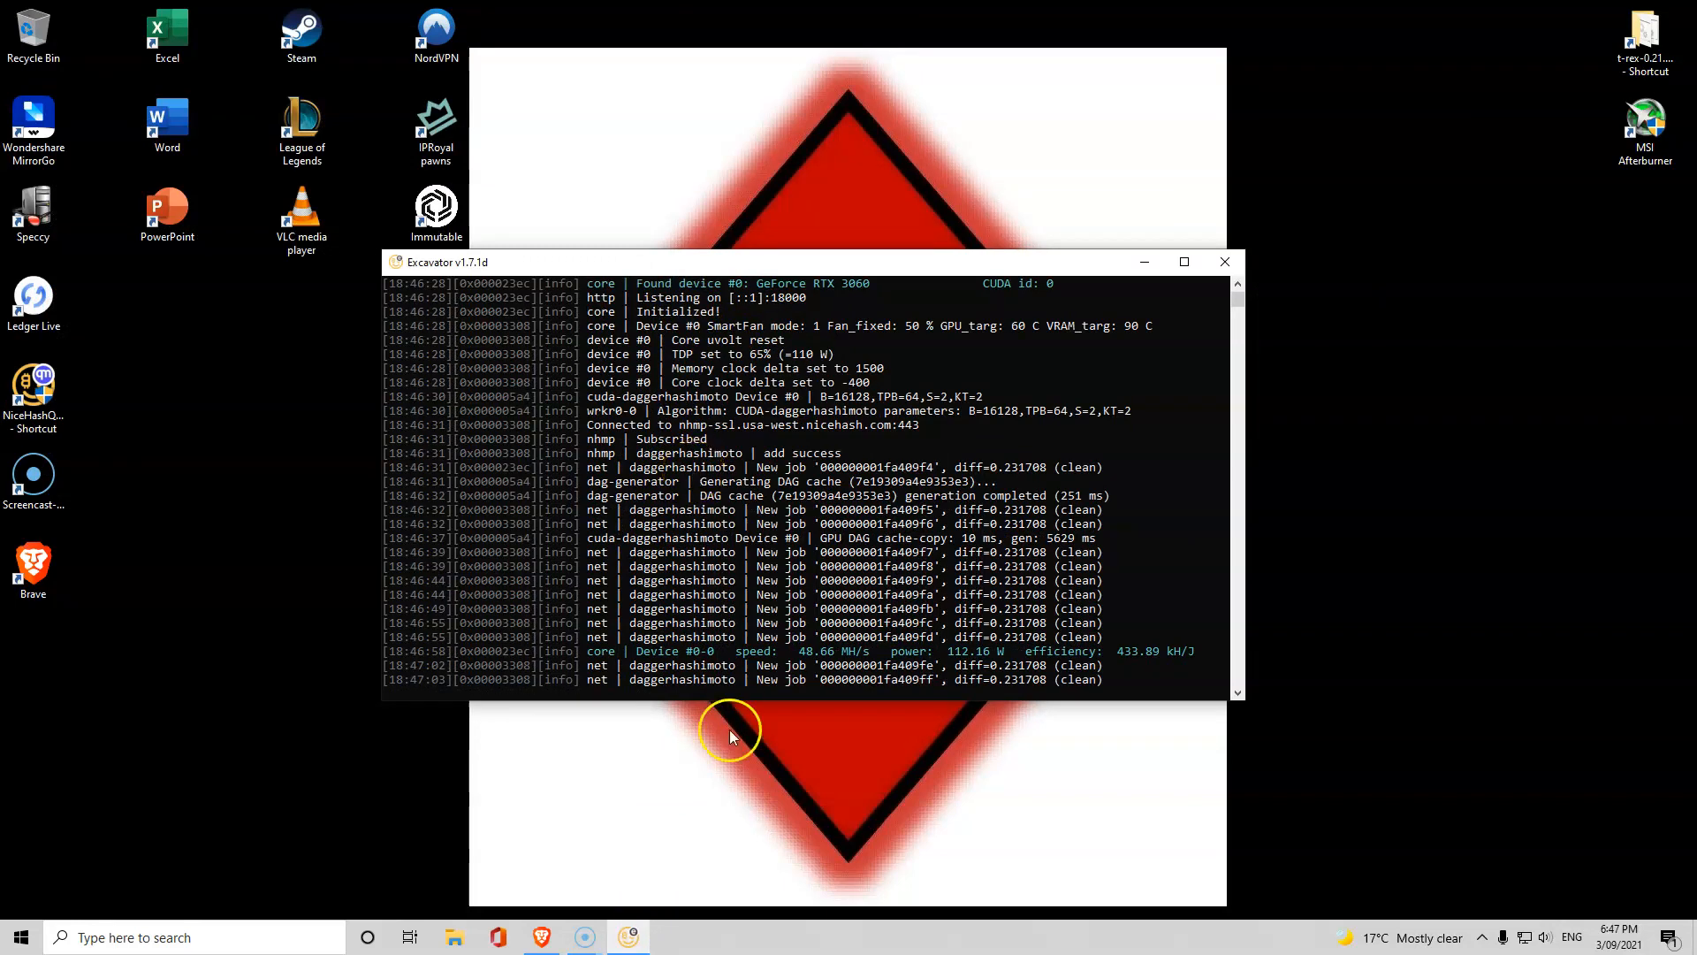
{"action": "mouse_move", "coordinate": [542, 944]}
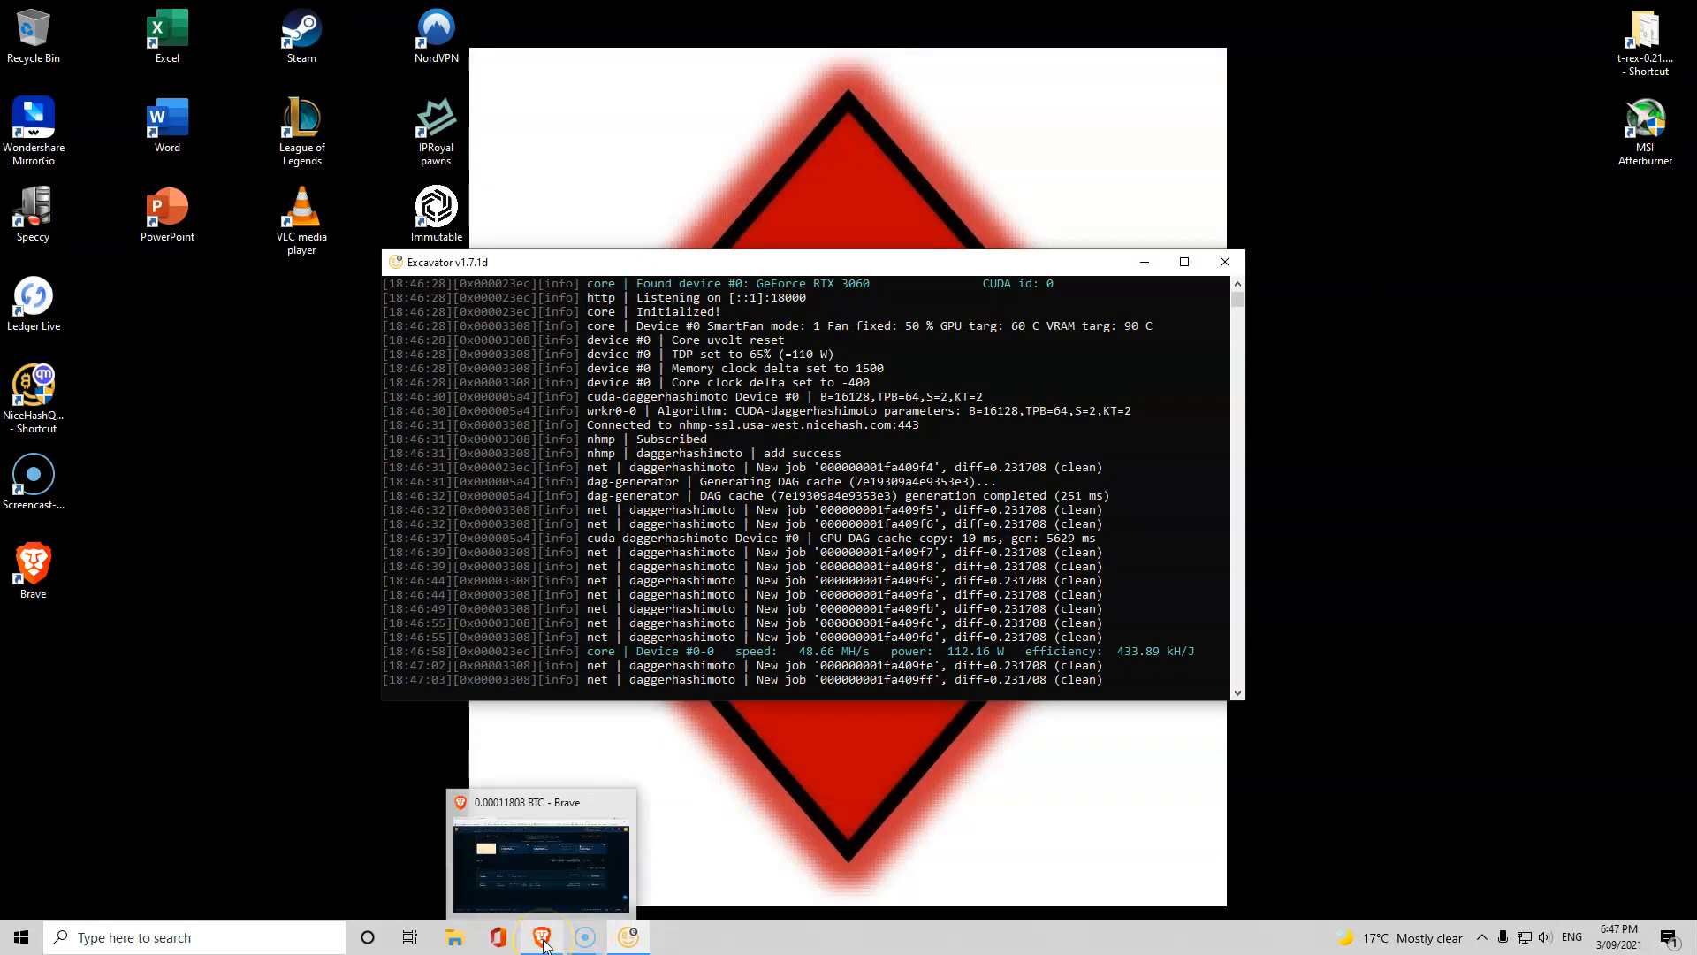
{"action": "left_click", "coordinate": [541, 853]}
Check GamingPC's OPTIMIZE profile choices, then minimise Brave to return to the Excavator console
{"action": "left_click", "coordinate": [1411, 579]}
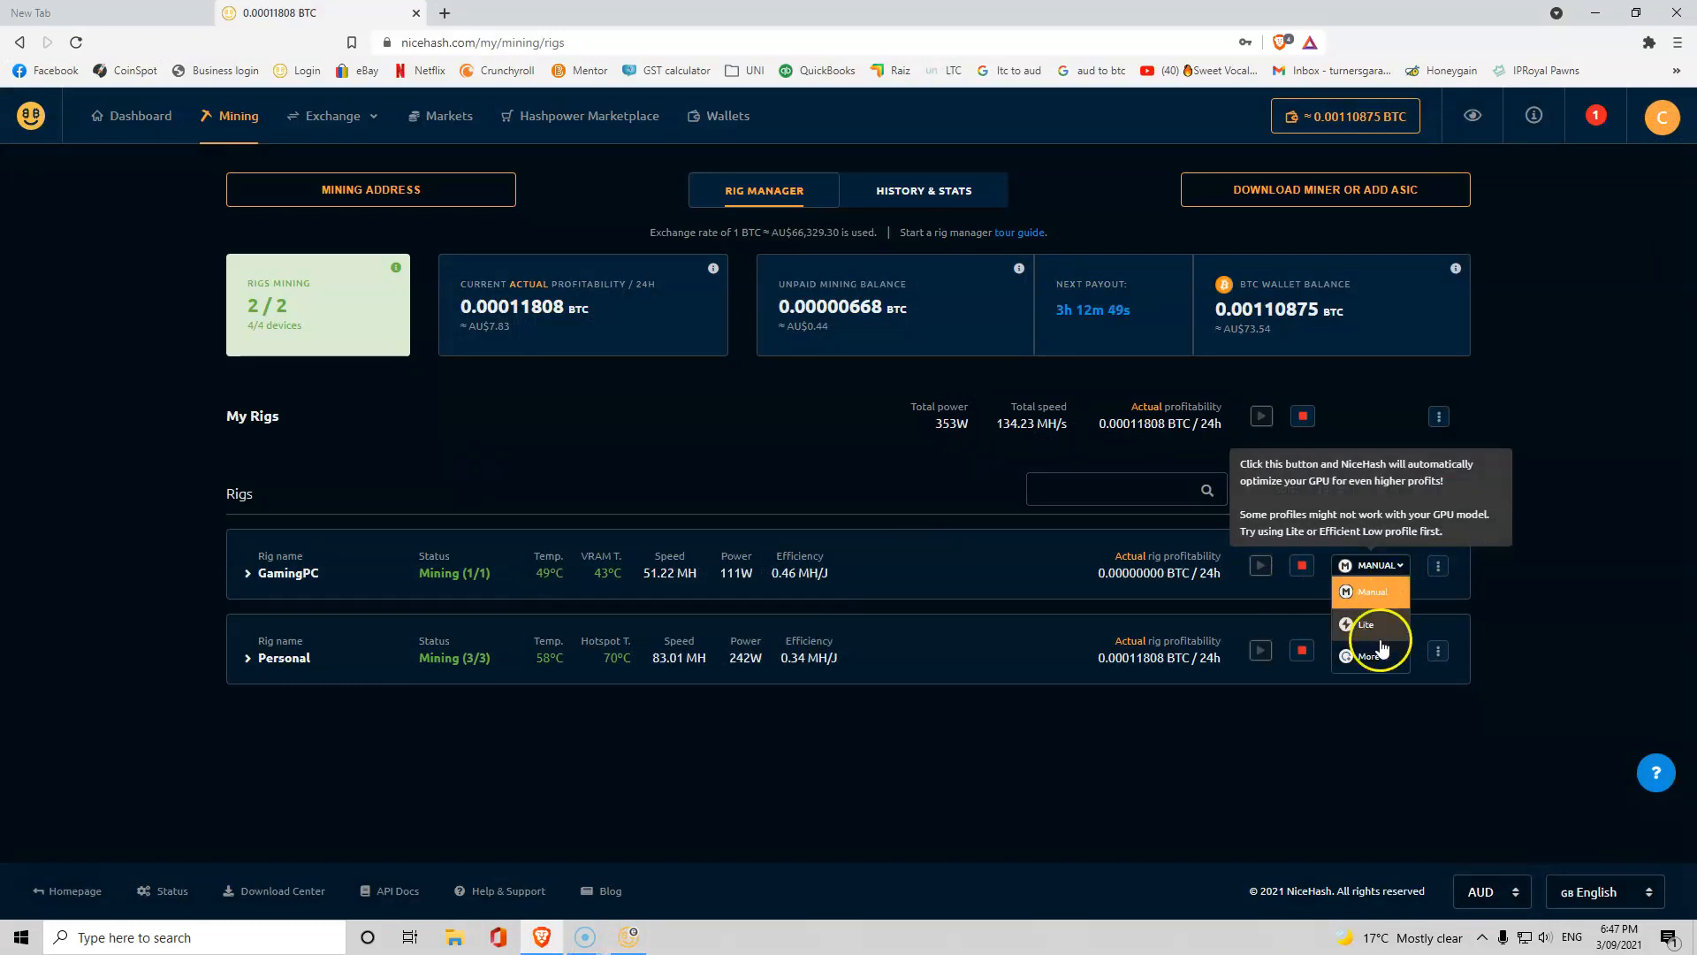
{"action": "left_click", "coordinate": [1509, 581]}
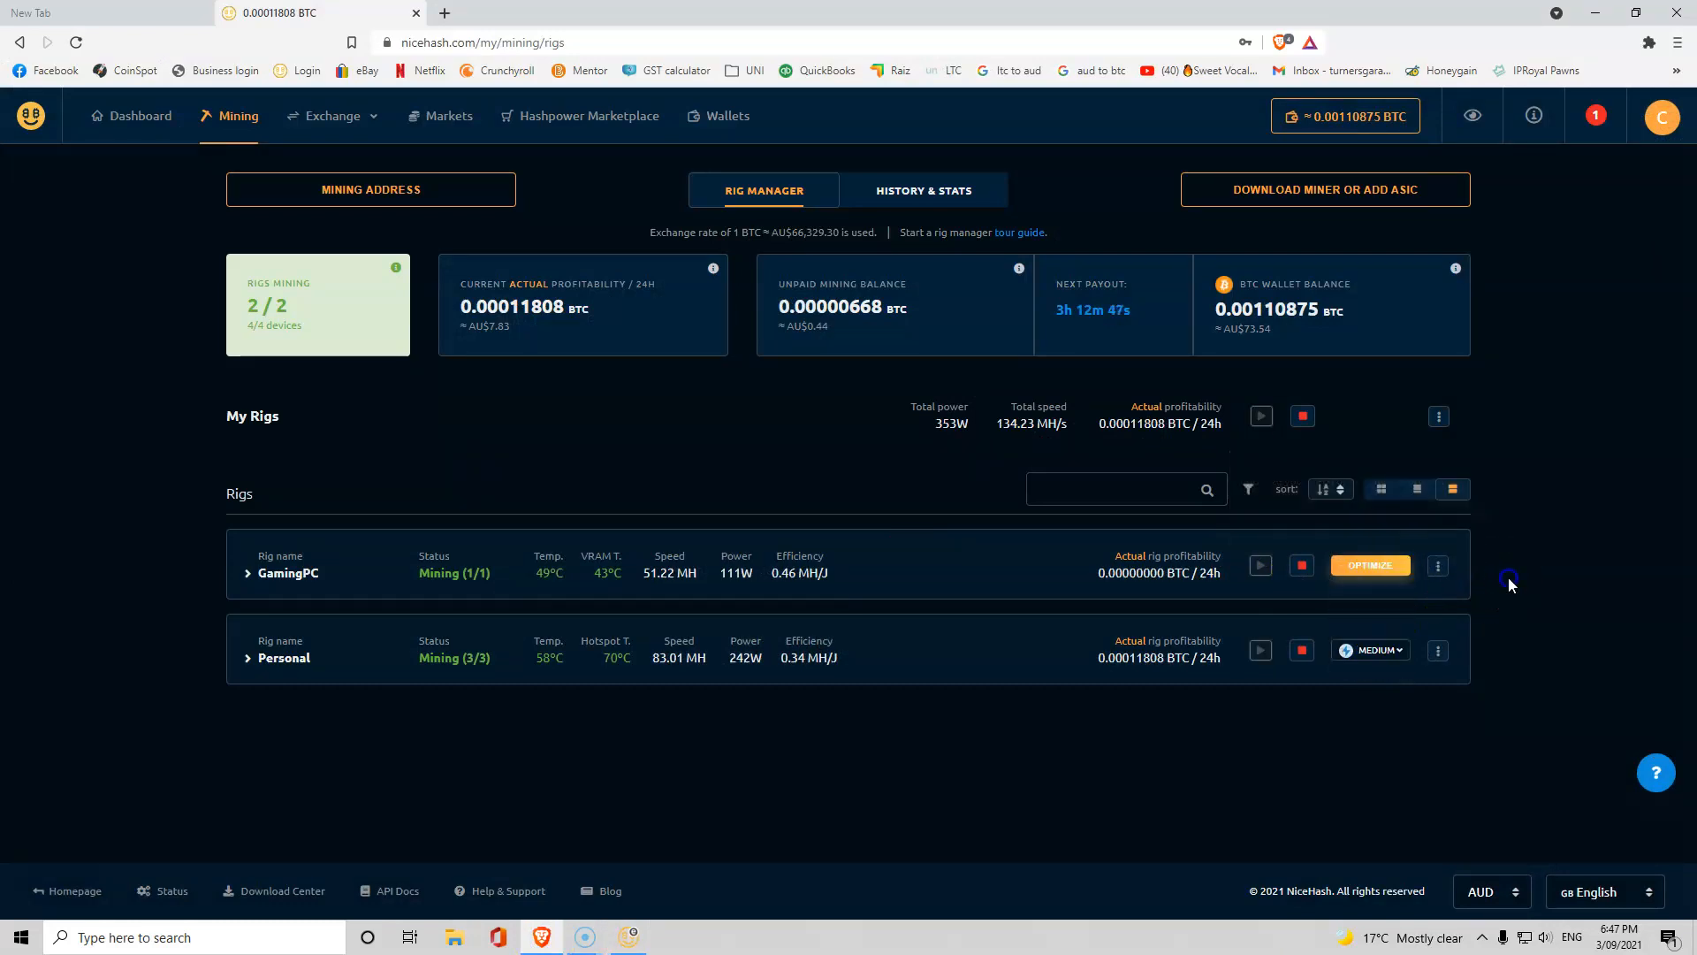
{"action": "left_click", "coordinate": [544, 936]}
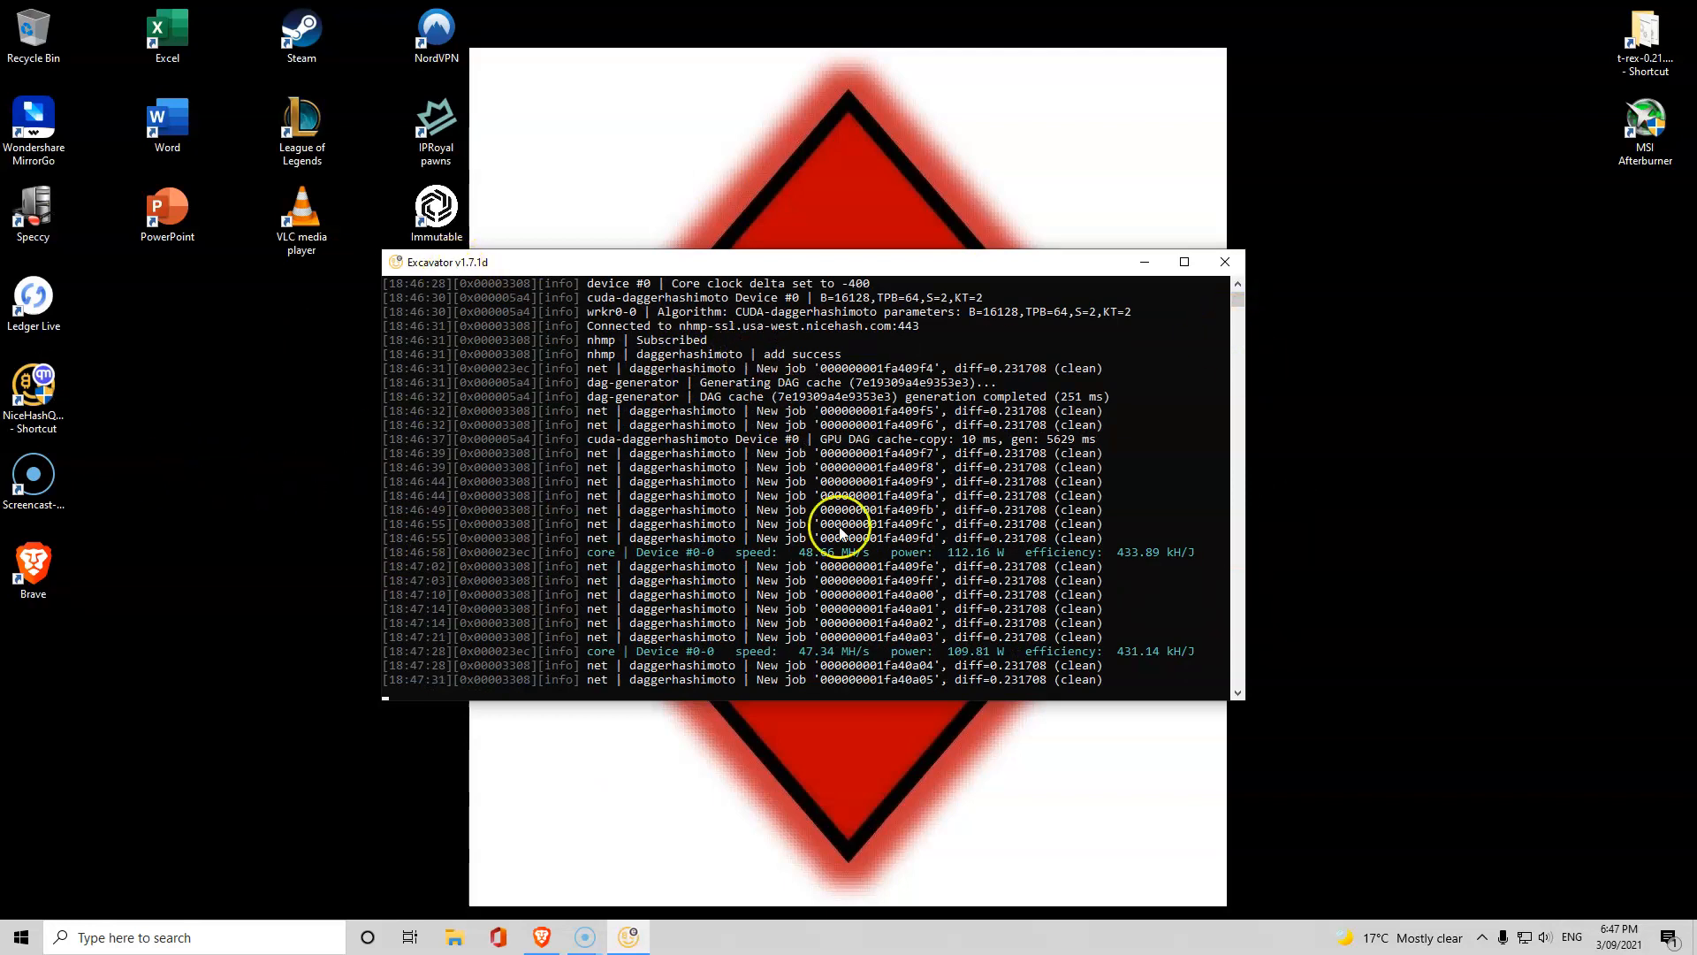
{"action": "left_click", "coordinate": [1482, 939]}
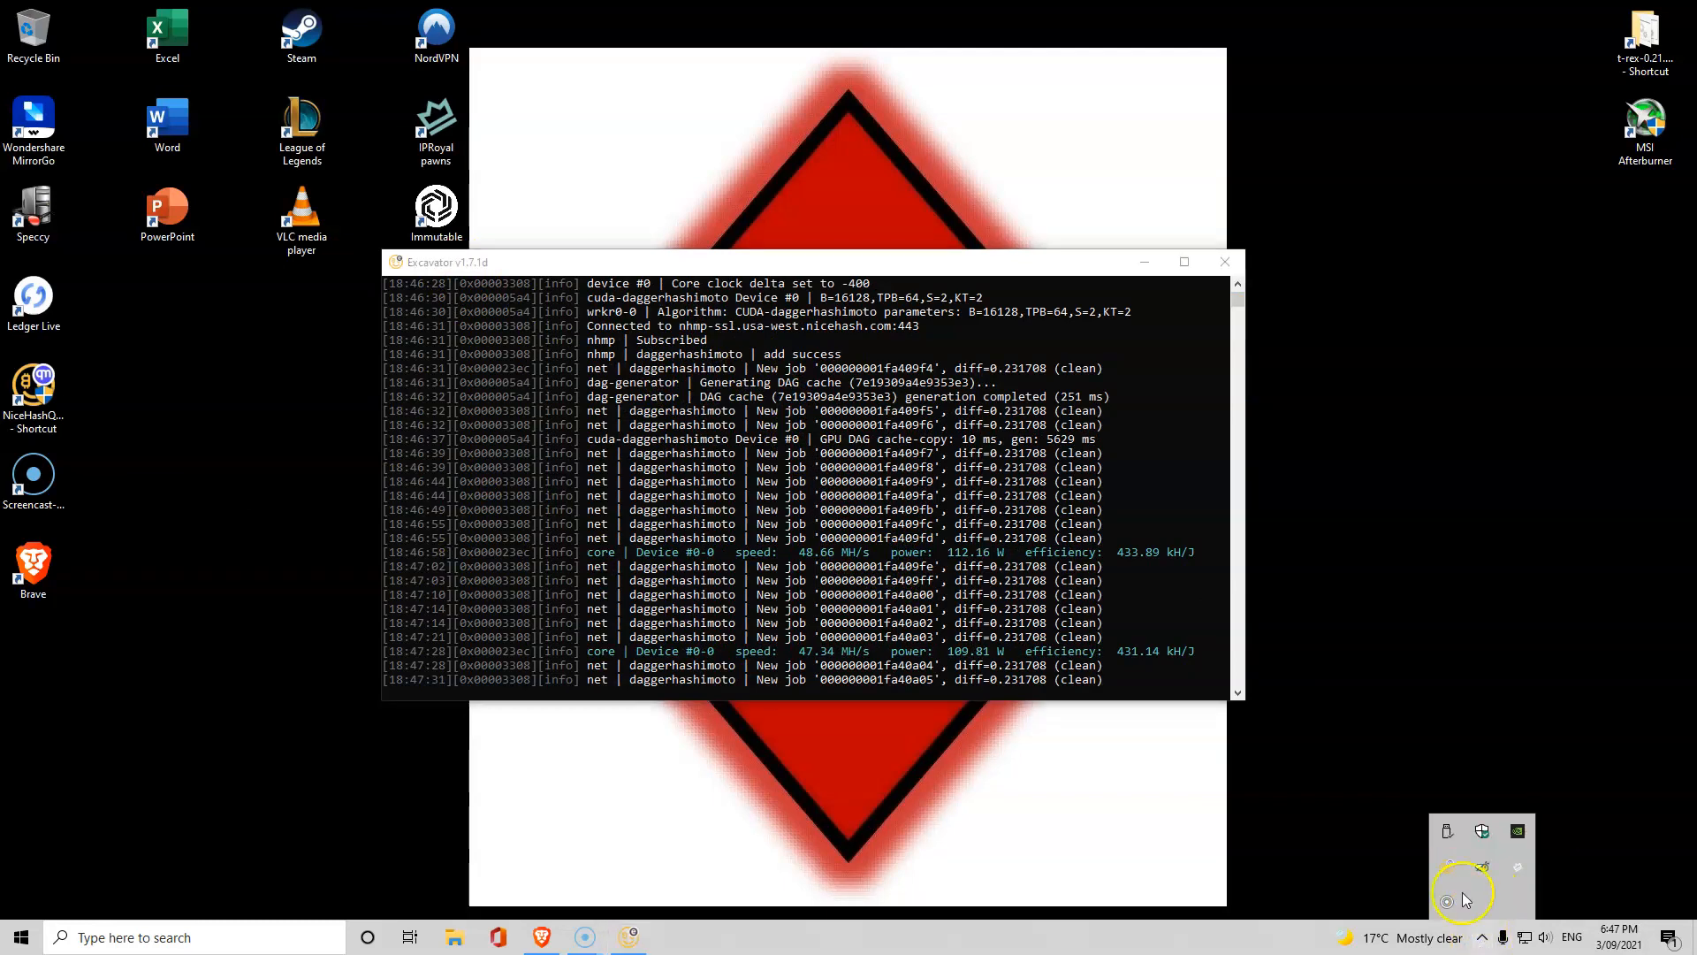
From QuickMiner's tray Settings menu, open the nhqm.conf config file in Notepad
{"action": "right_click", "coordinate": [1447, 866]}
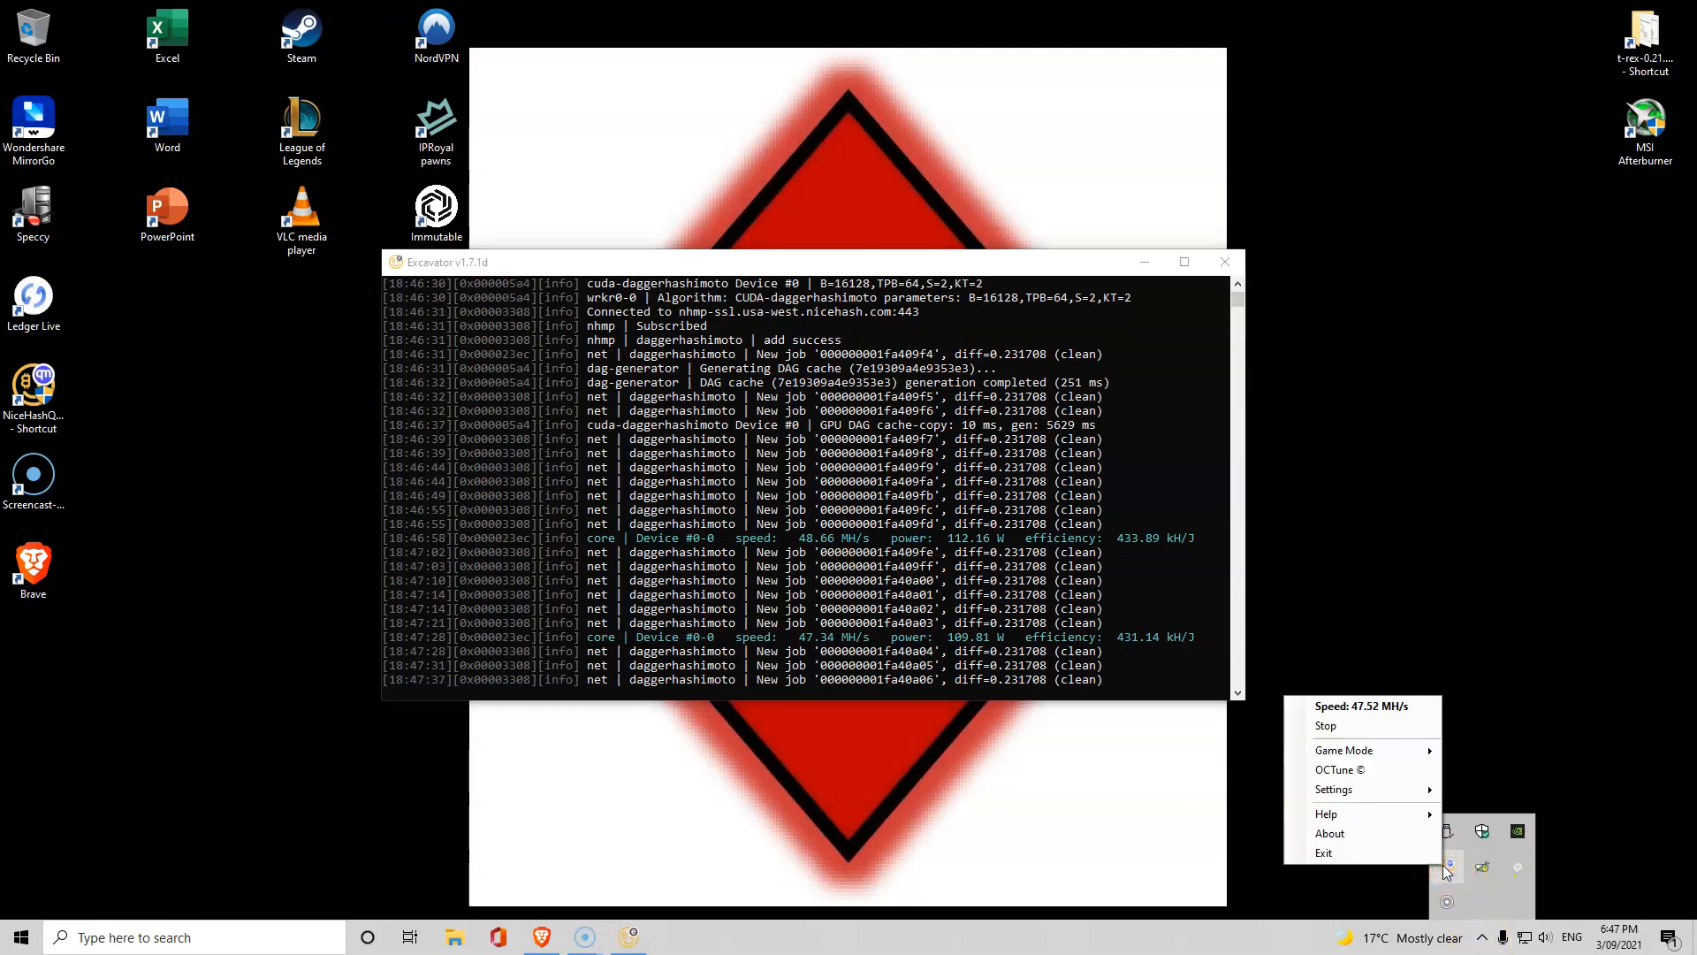
{"action": "mouse_move", "coordinate": [1390, 789]}
{"action": "left_click", "coordinate": [1487, 791]}
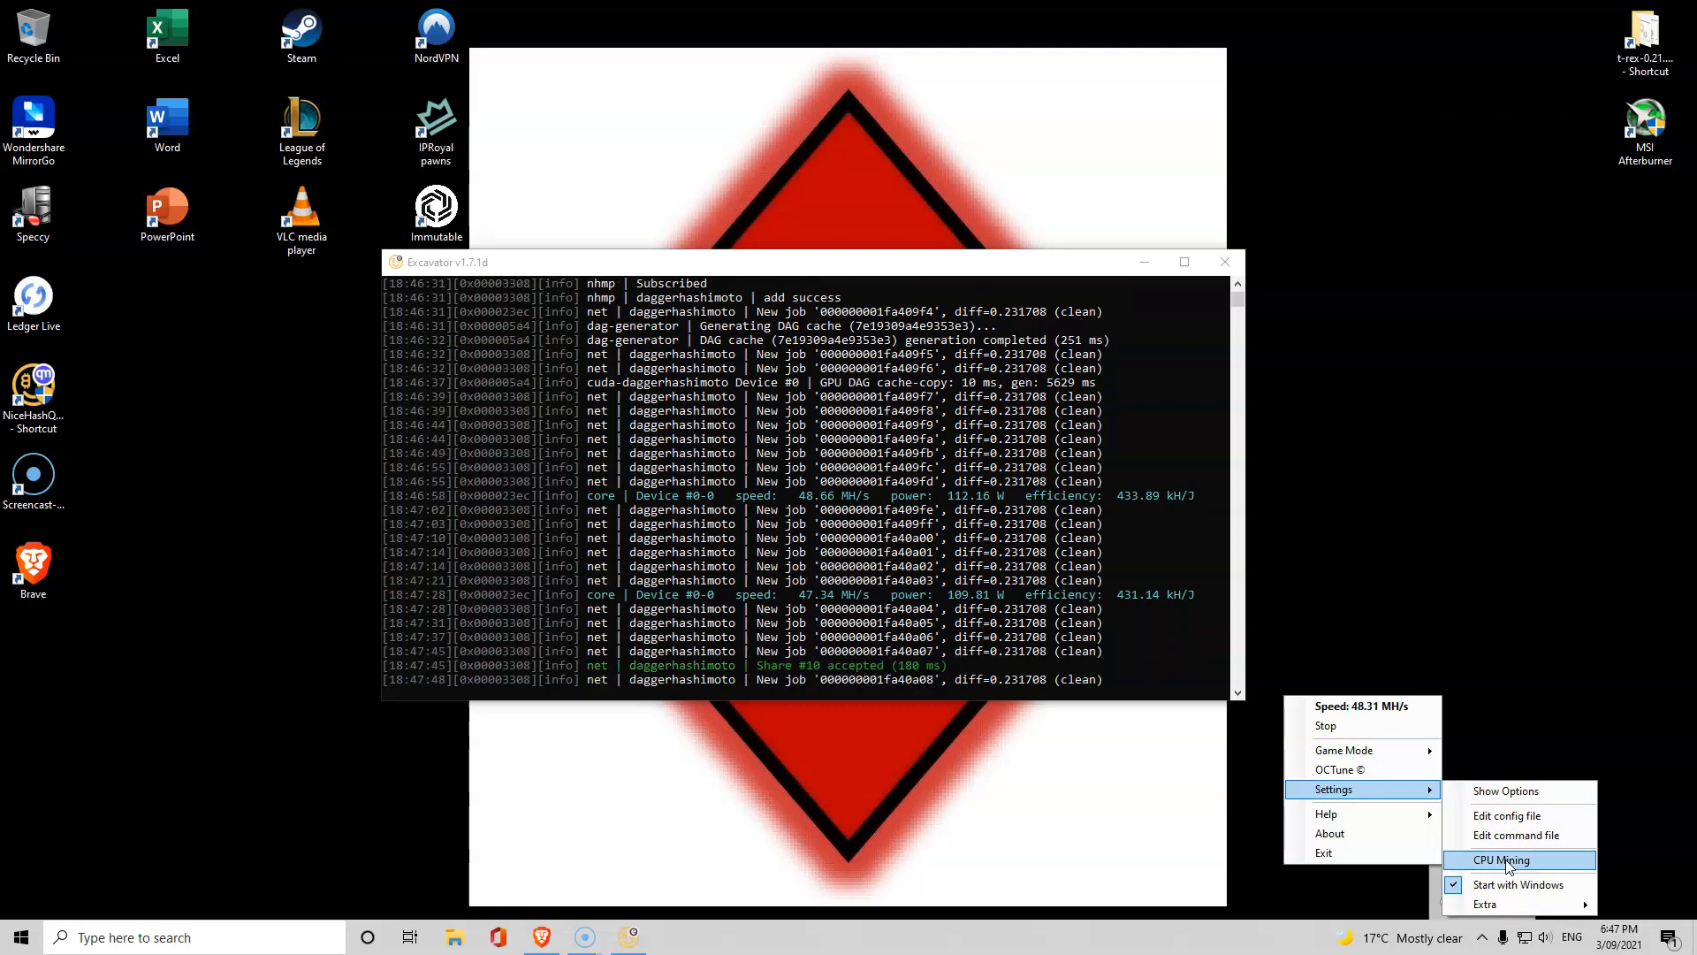
{"action": "left_click", "coordinate": [1508, 862]}
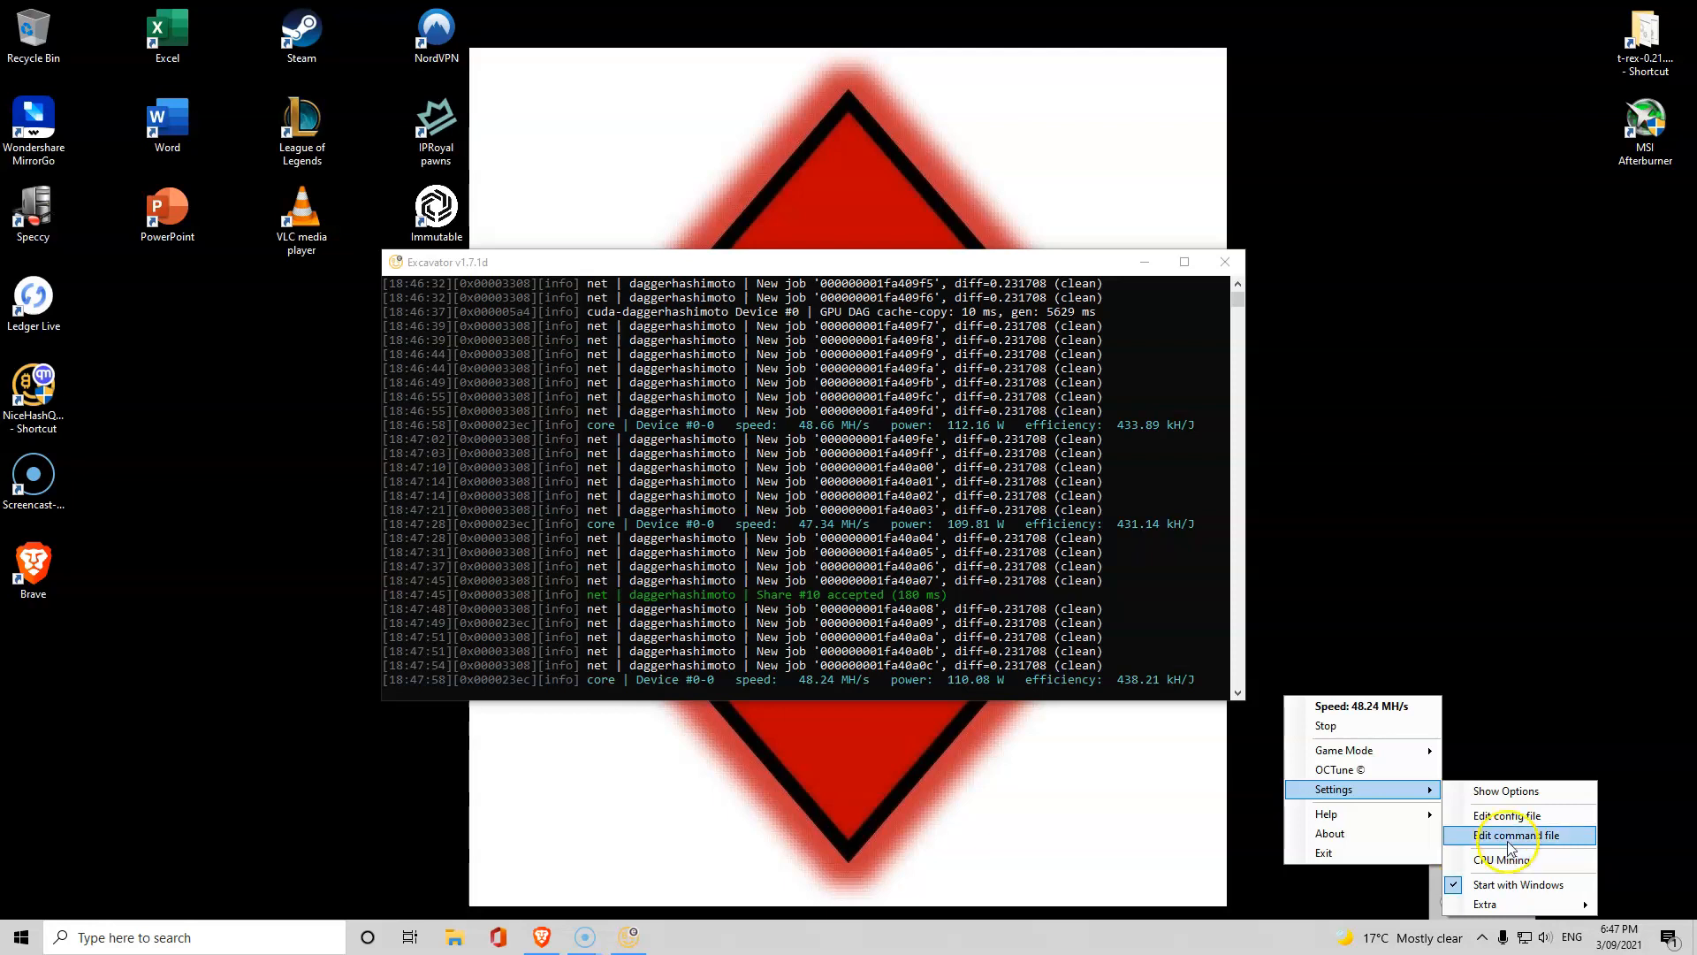
{"action": "left_click", "coordinate": [1481, 864]}
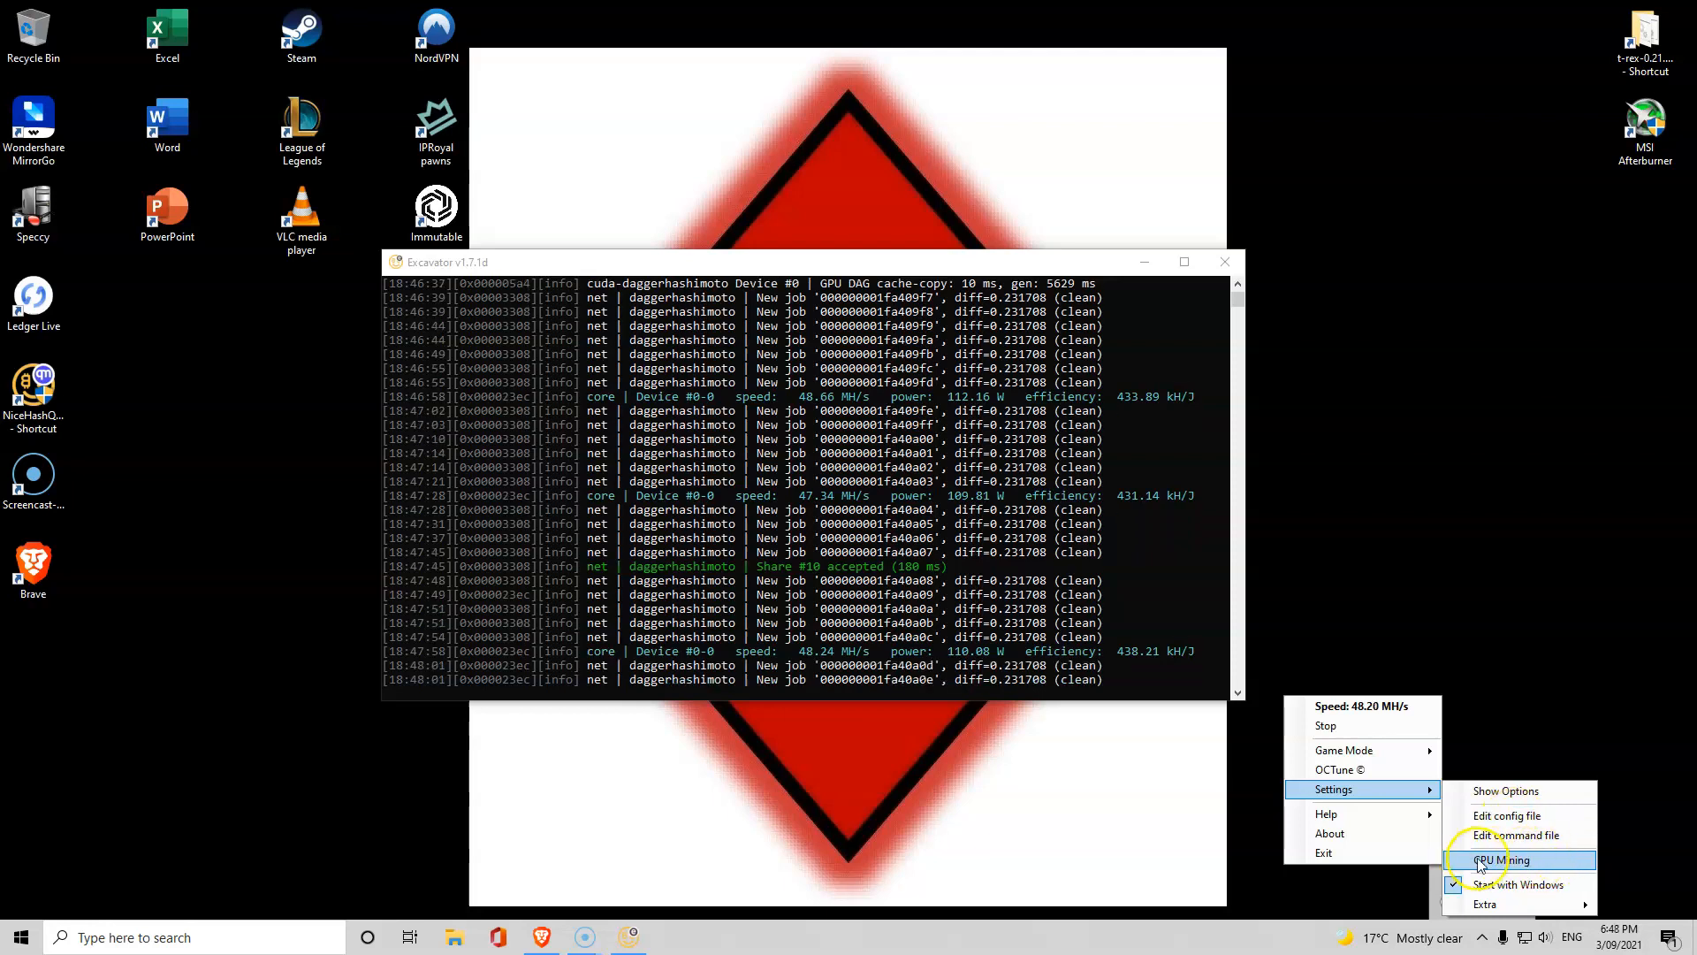
{"action": "left_click", "coordinate": [1514, 820]}
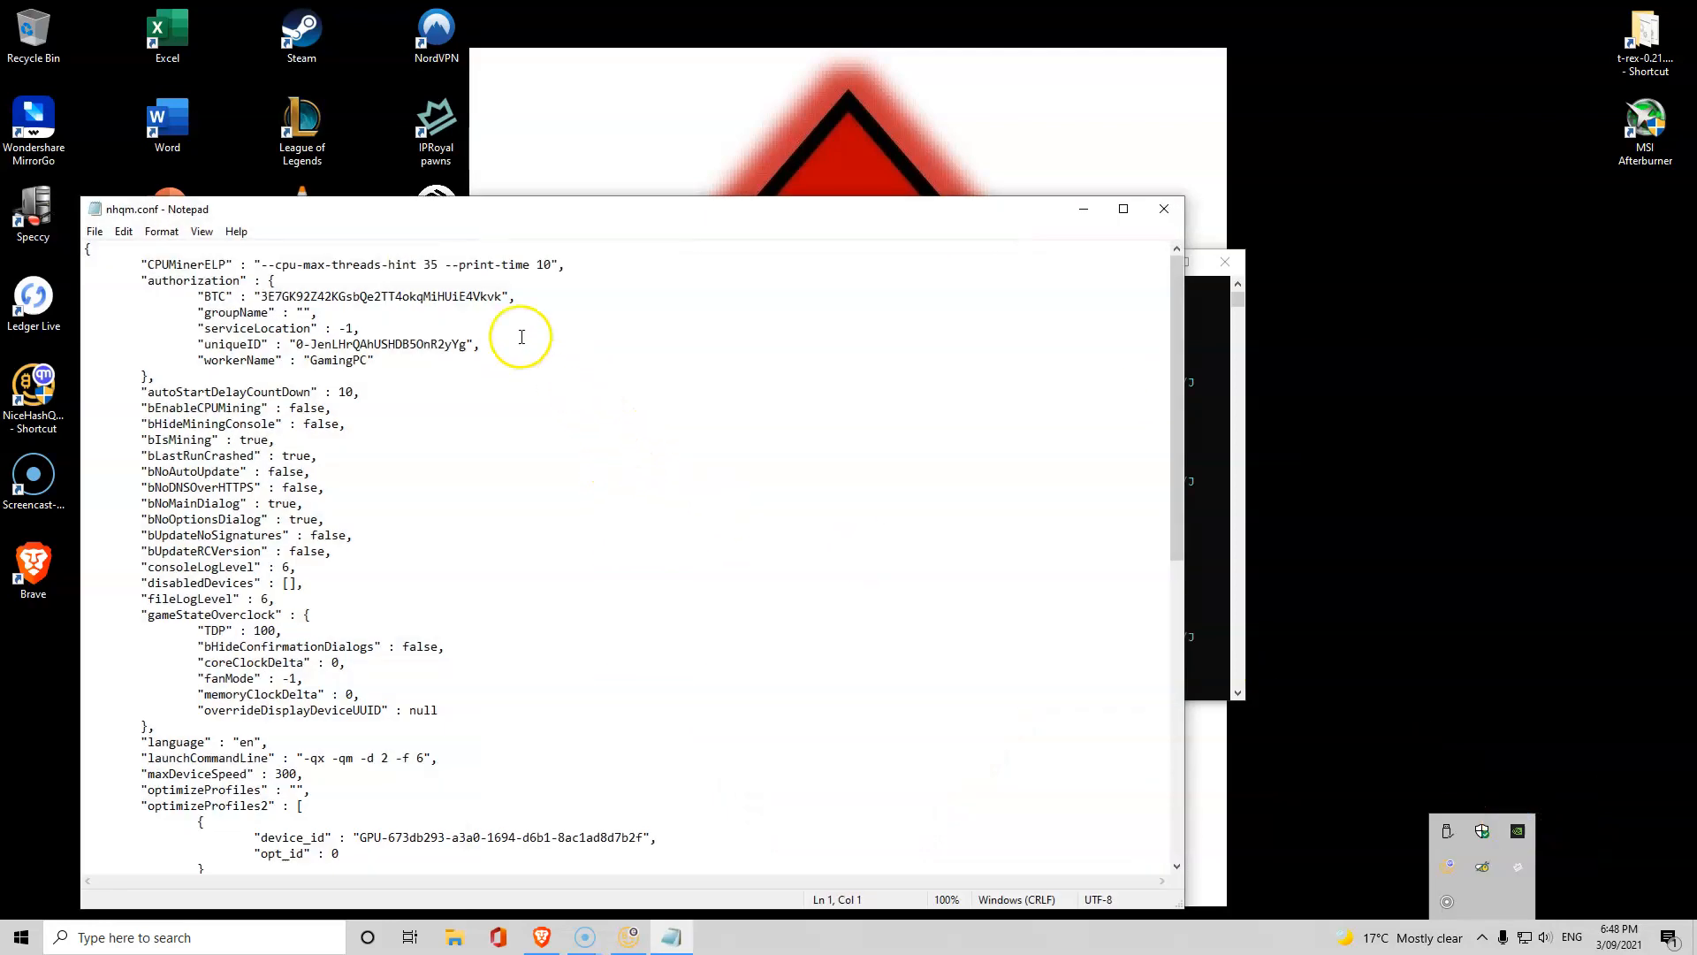
Change the cpu-max-threads hint from 35 to 50 in nhqm.conf, then close Notepad without saving
{"action": "left_click_drag", "start_coordinate": [274, 264], "coordinate": [391, 272]}
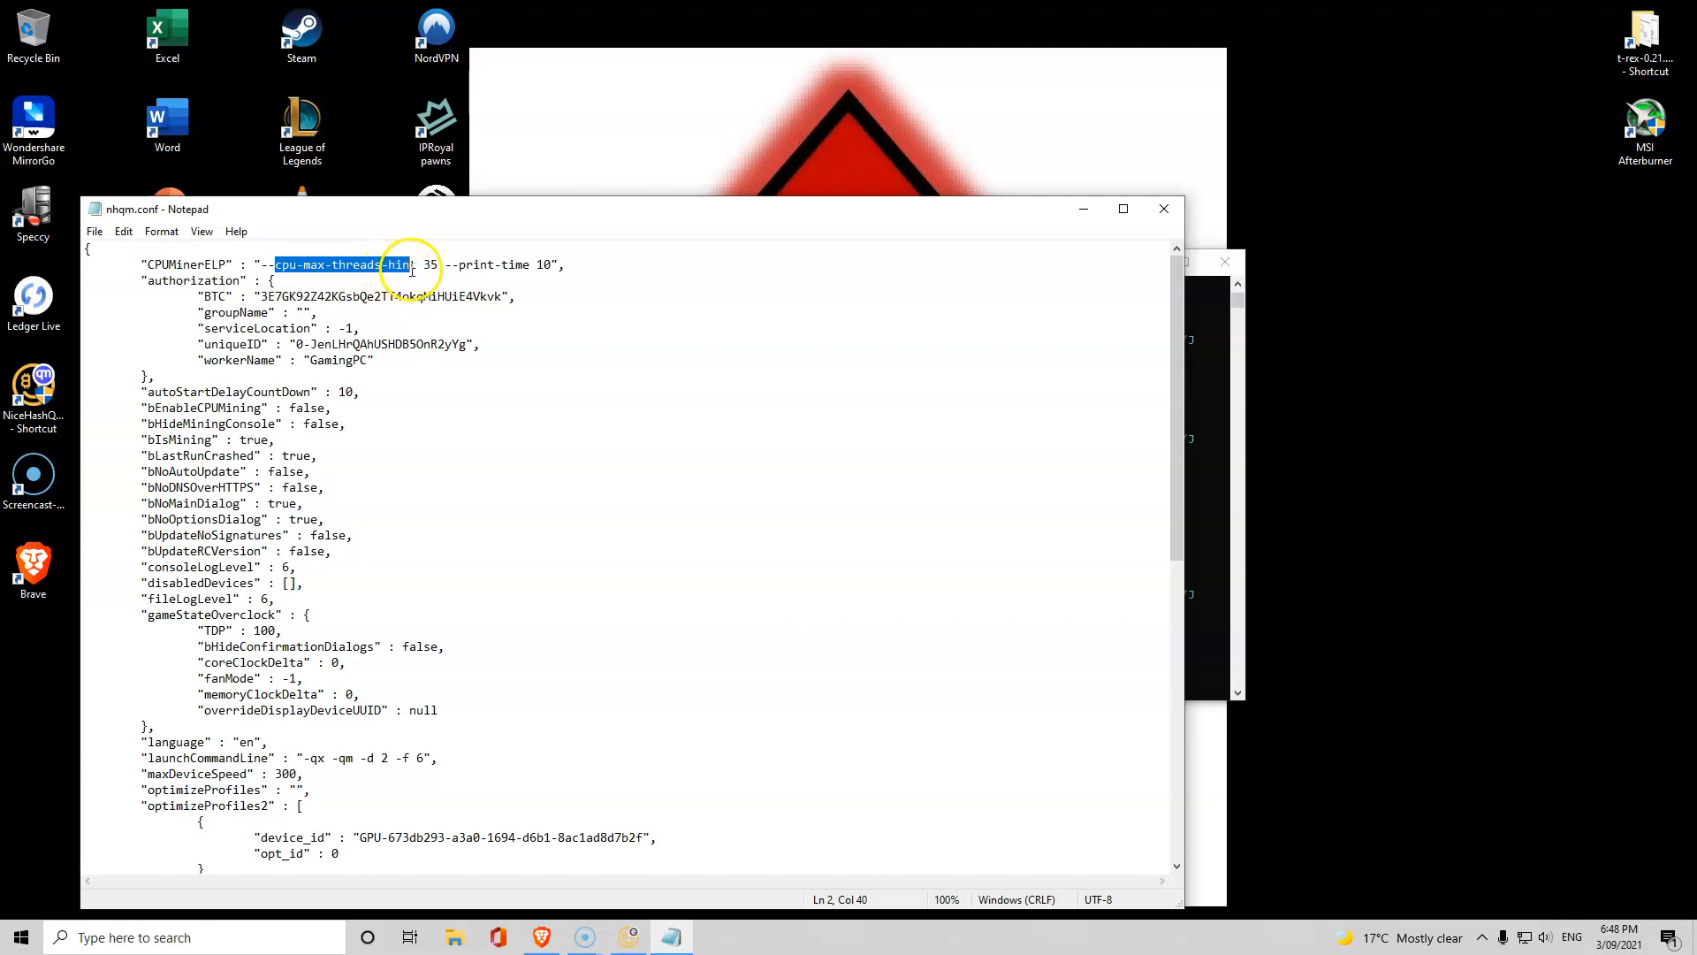
{"action": "left_click_drag", "start_coordinate": [422, 265], "coordinate": [438, 264]}
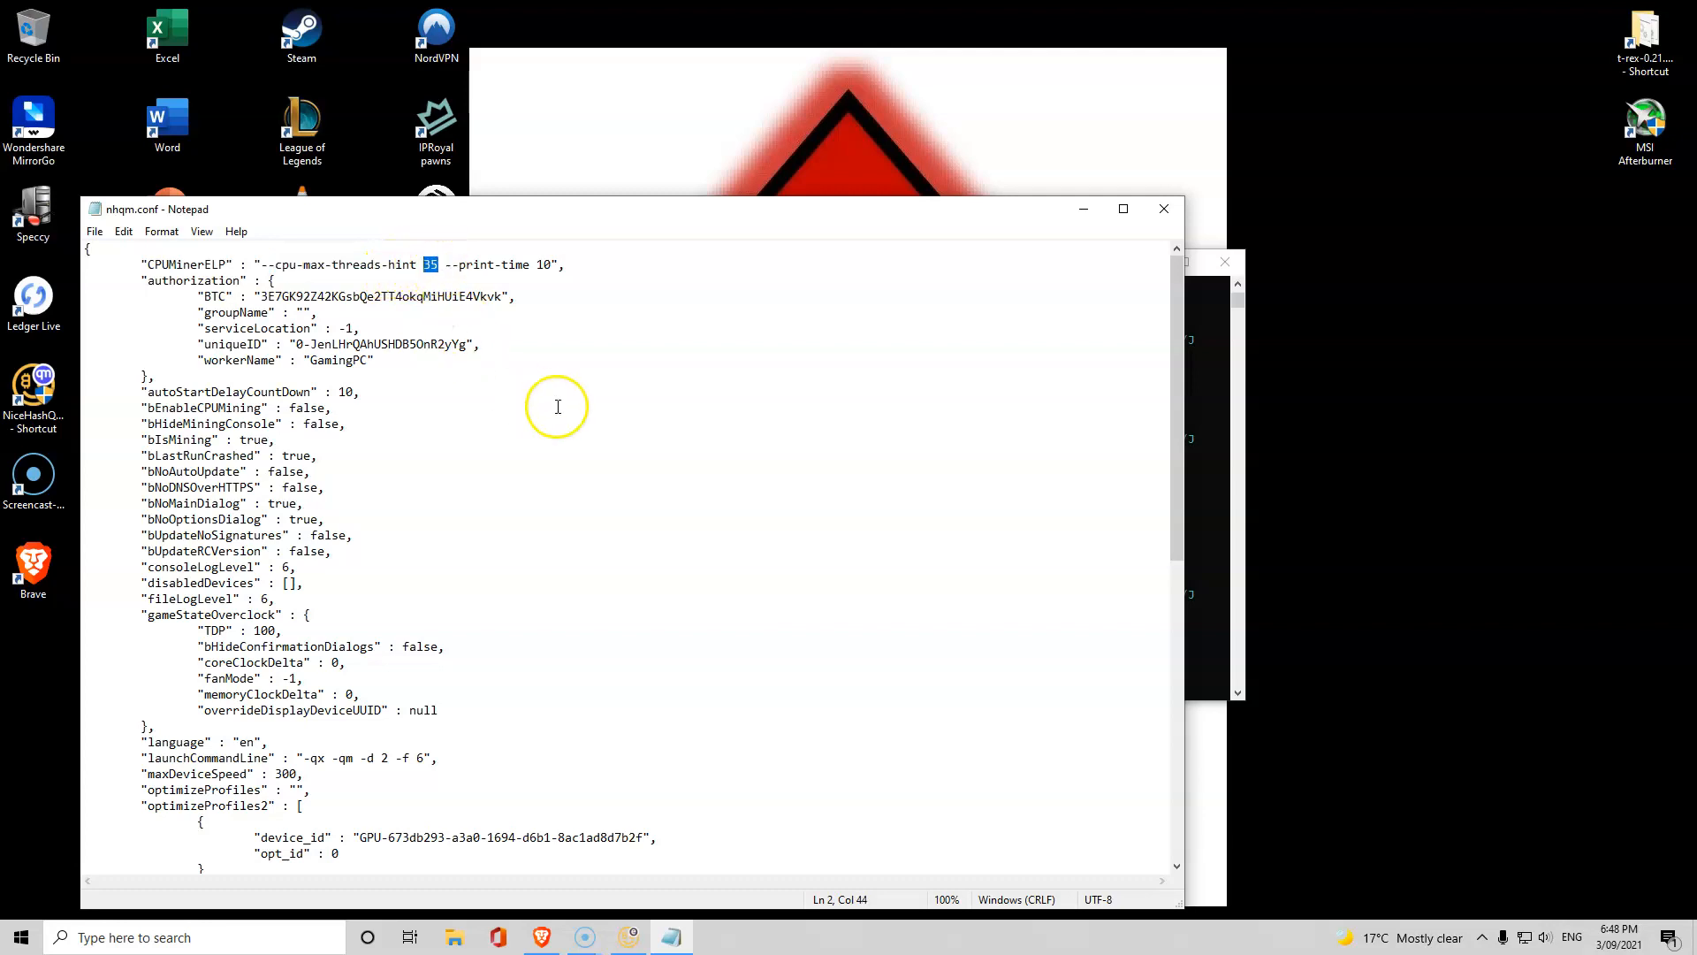
{"action": "type", "text": "50"}
{"action": "left_click", "coordinate": [575, 454]}
{"action": "left_click_drag", "start_coordinate": [423, 264], "coordinate": [438, 265]}
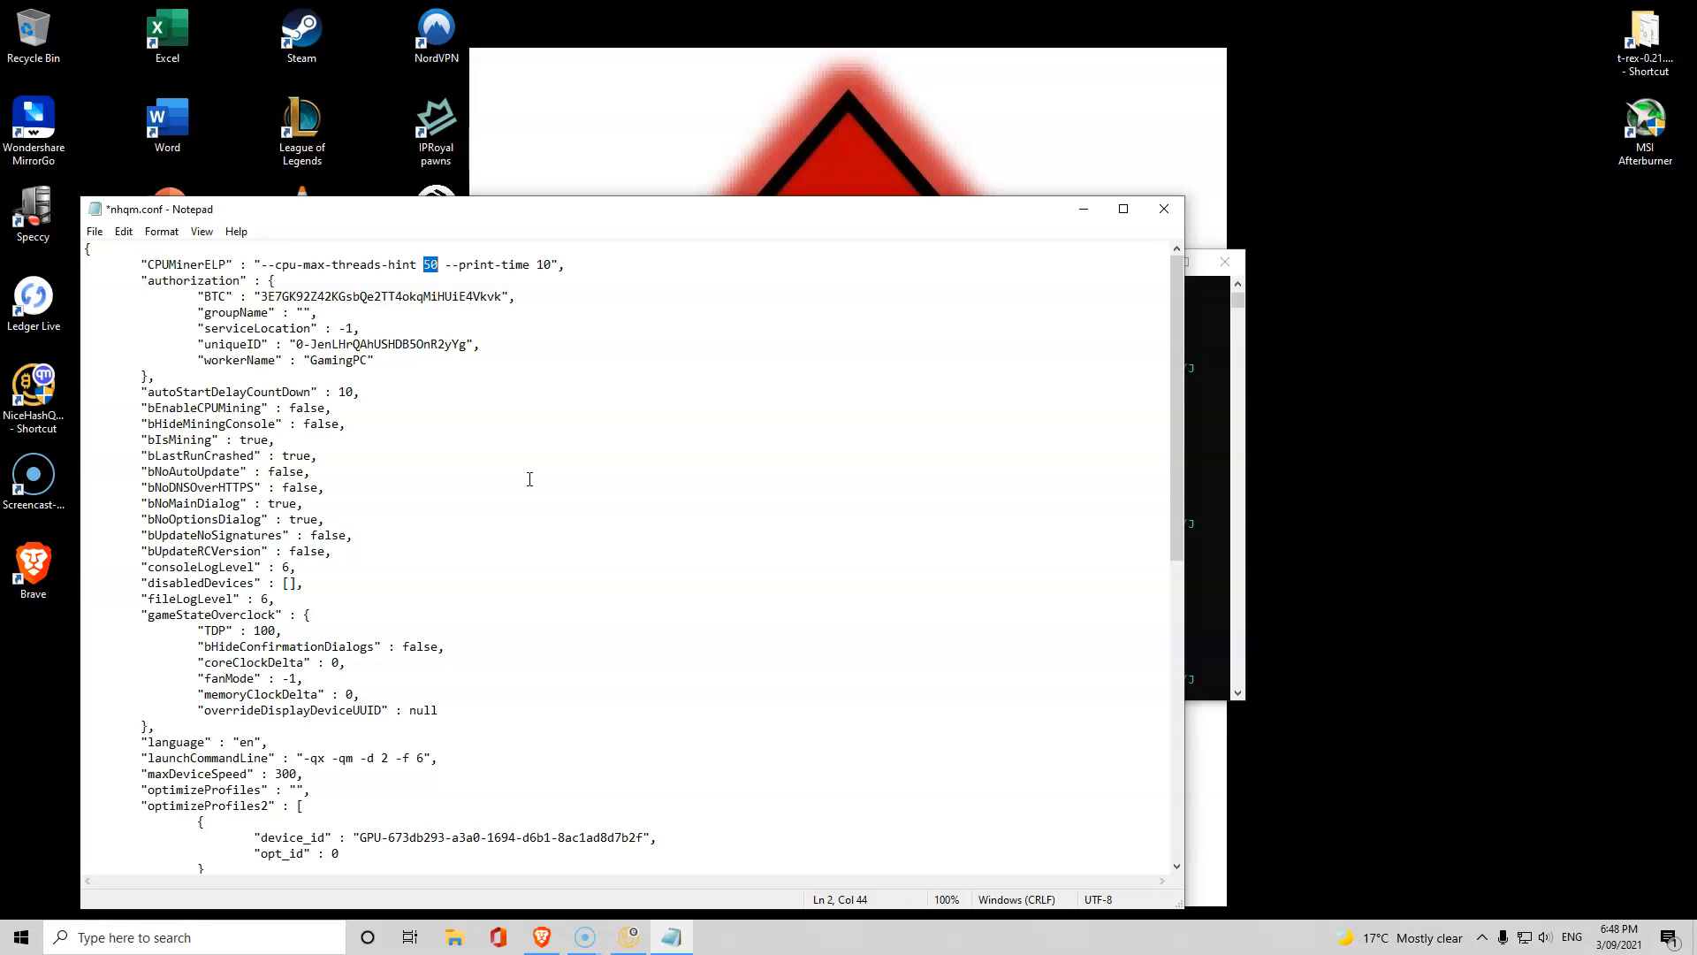
{"action": "left_click", "coordinate": [1164, 208]}
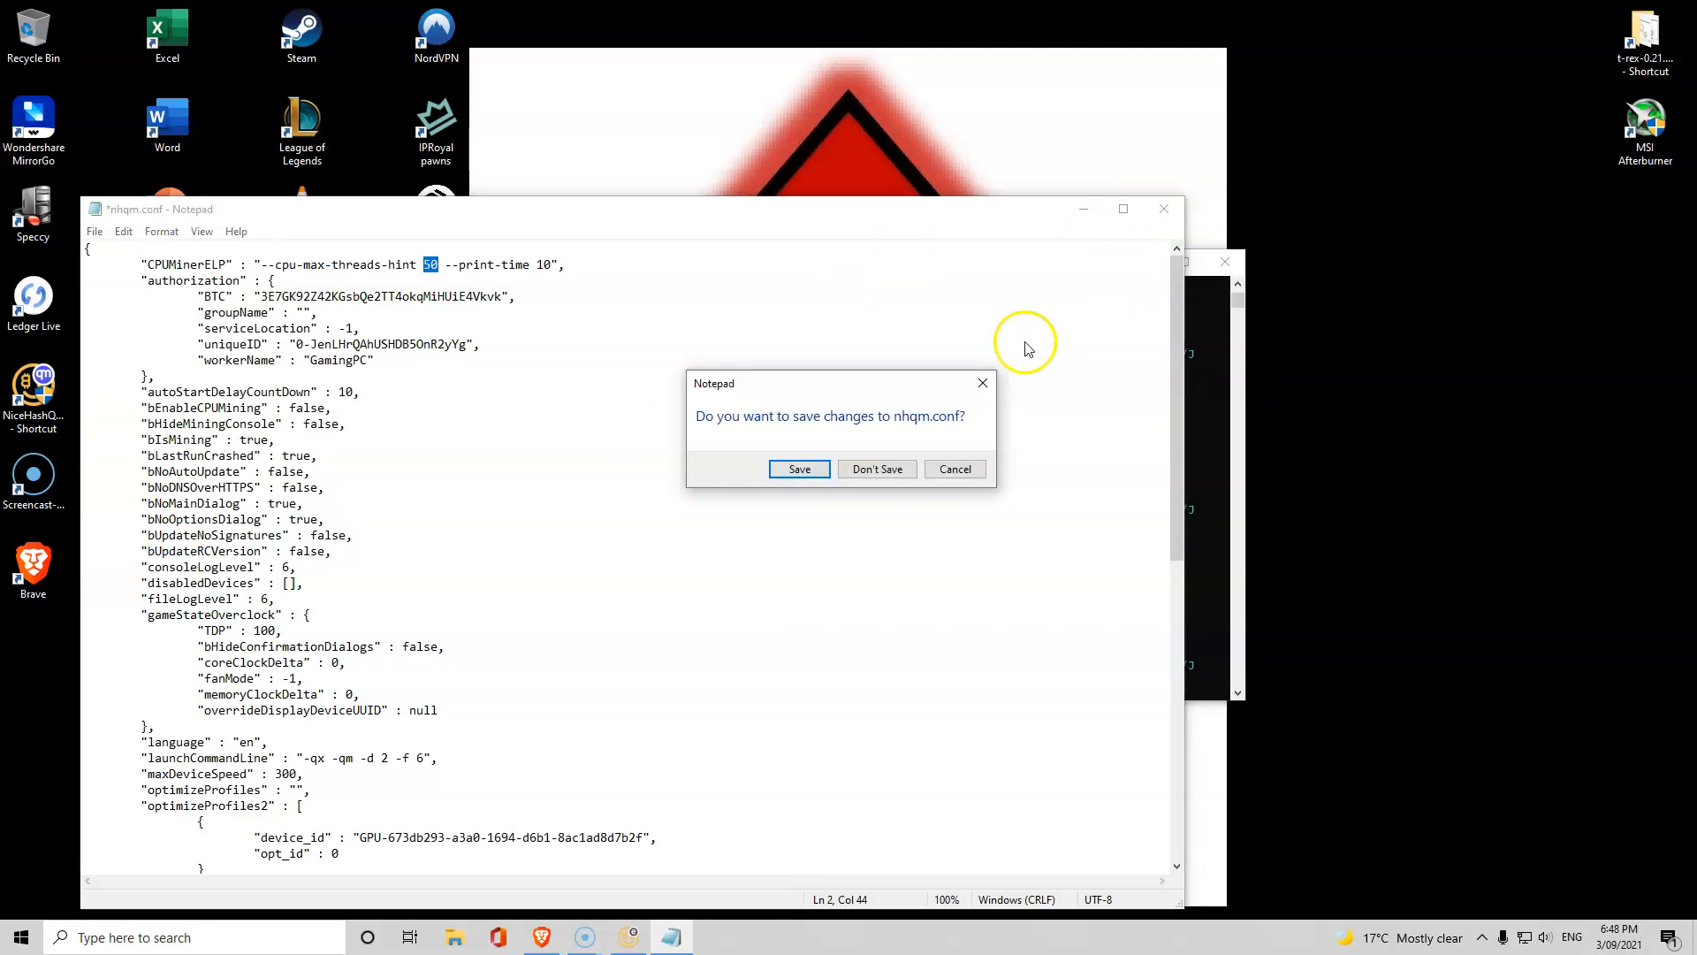
{"action": "left_click", "coordinate": [875, 468]}
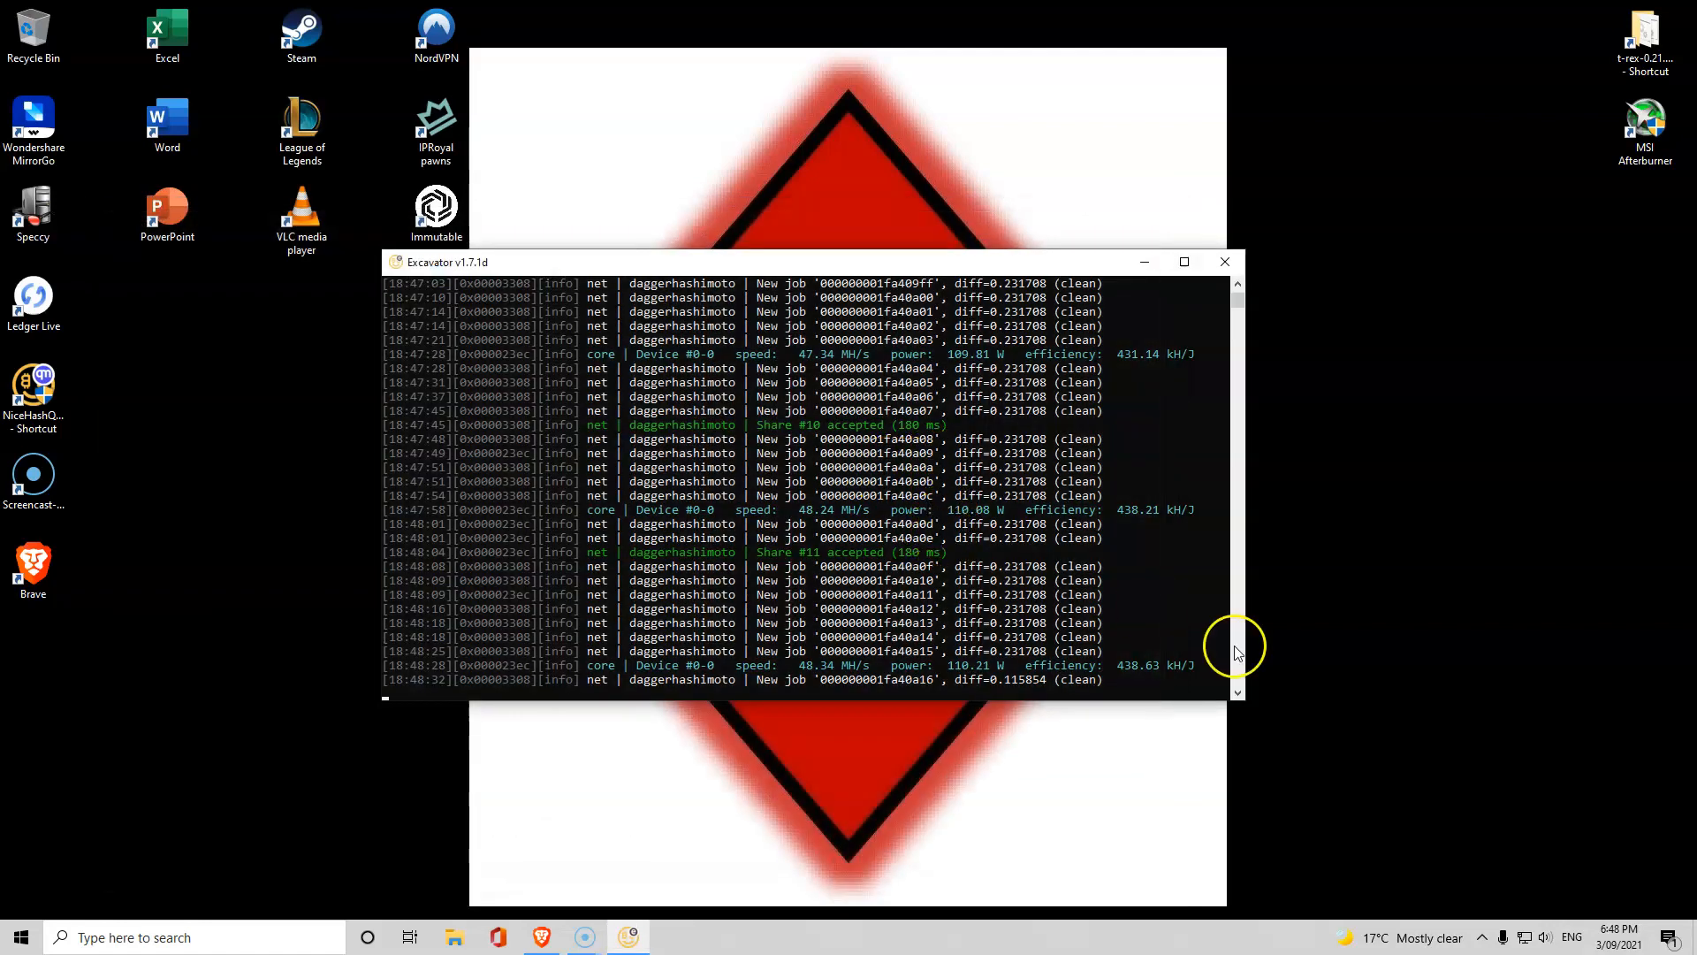
Reveal the hidden tray icons and nudge the Excavator console window slightly right
{"action": "left_click", "coordinate": [1484, 939]}
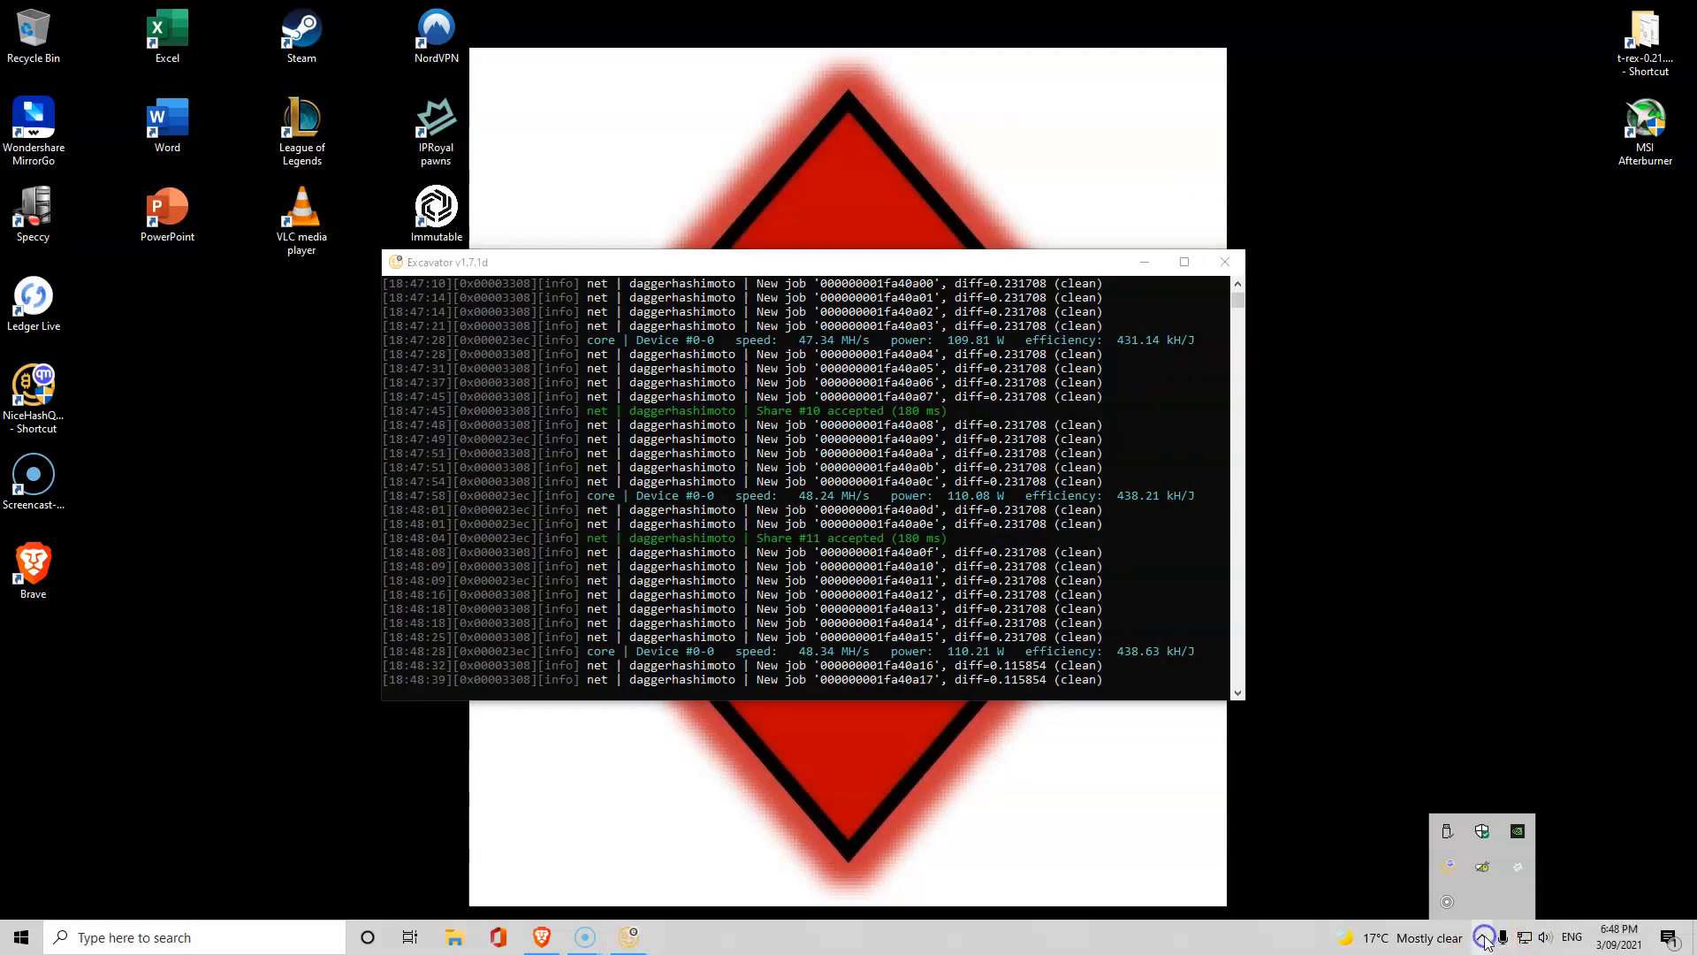
{"action": "left_click_drag", "start_coordinate": [937, 262], "coordinate": [982, 258]}
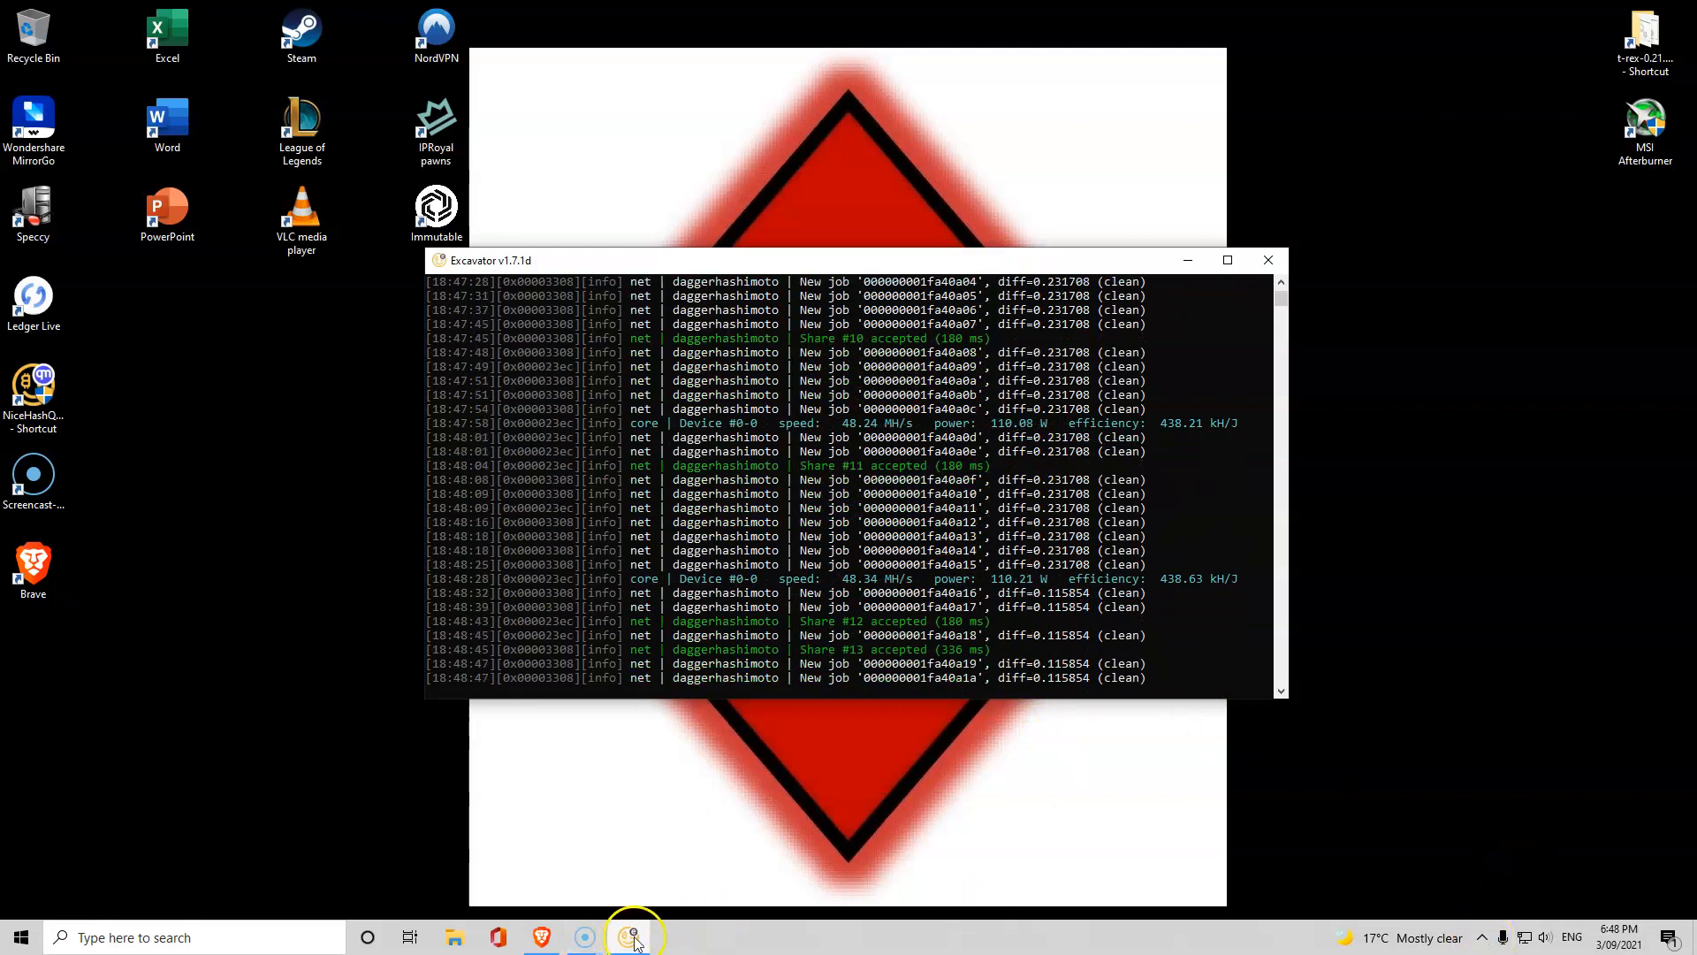
Open GamingPC's detail page in Brave and inspect its GPU temperature, load and efficiency readings
{"action": "left_click", "coordinate": [545, 937]}
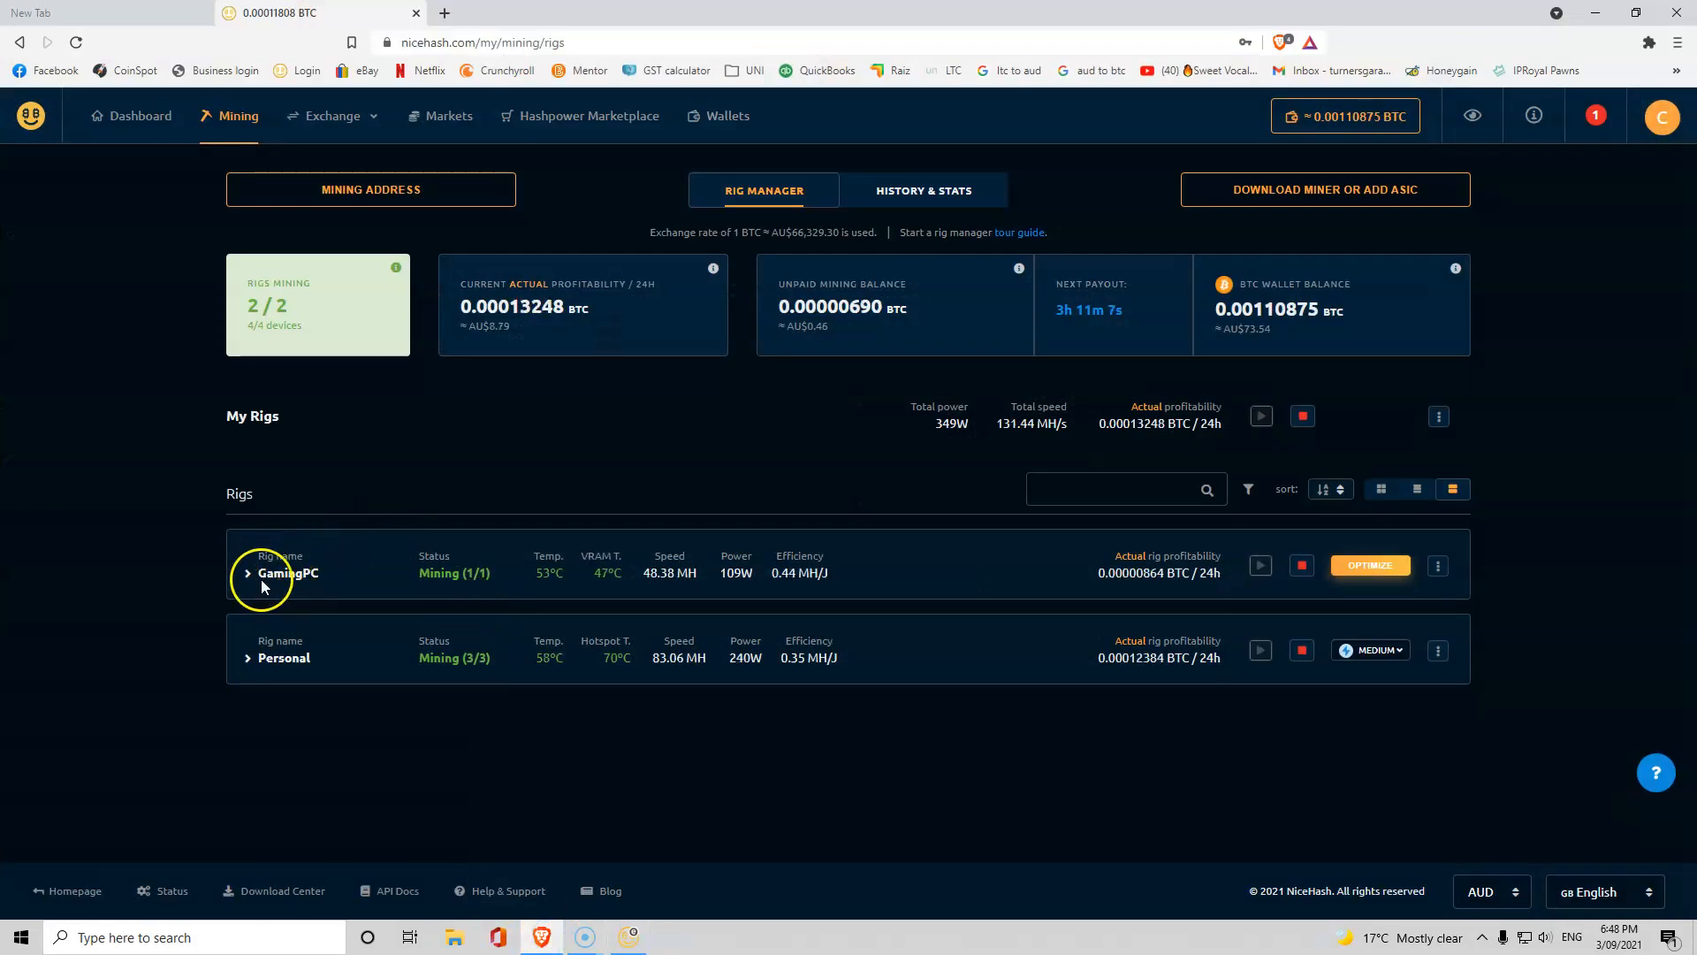
{"action": "left_click", "coordinate": [293, 575]}
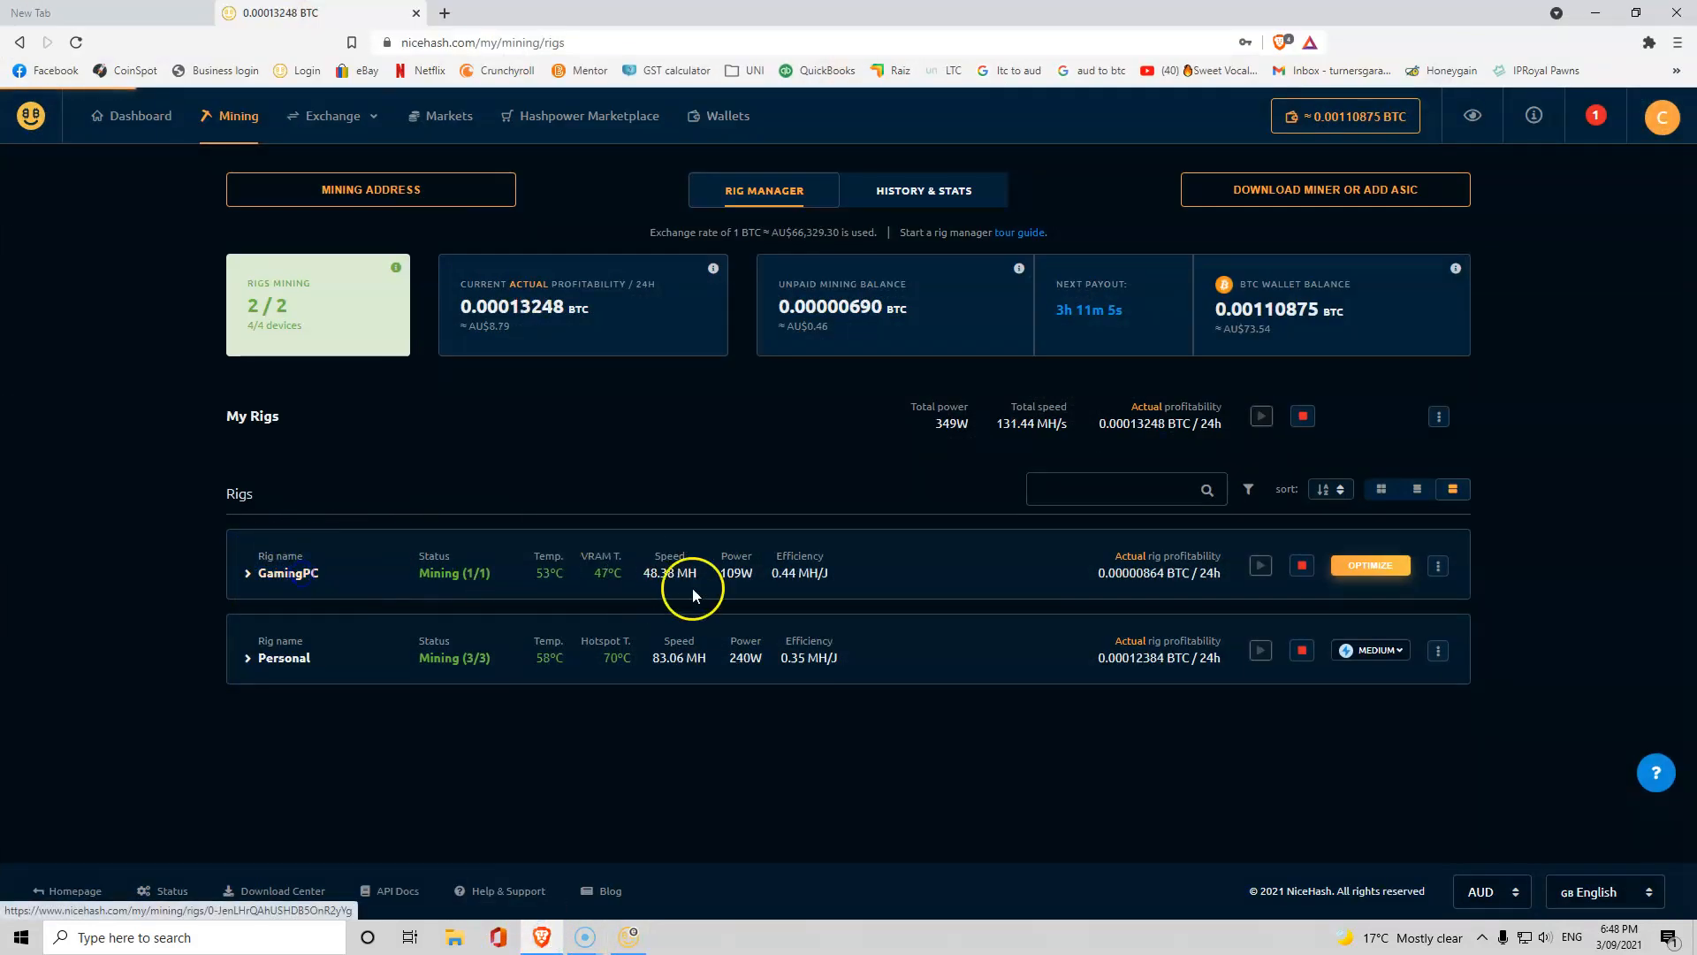
{"action": "scroll", "coordinate": [575, 681], "scroll_direction": "down", "scroll_amount": 3}
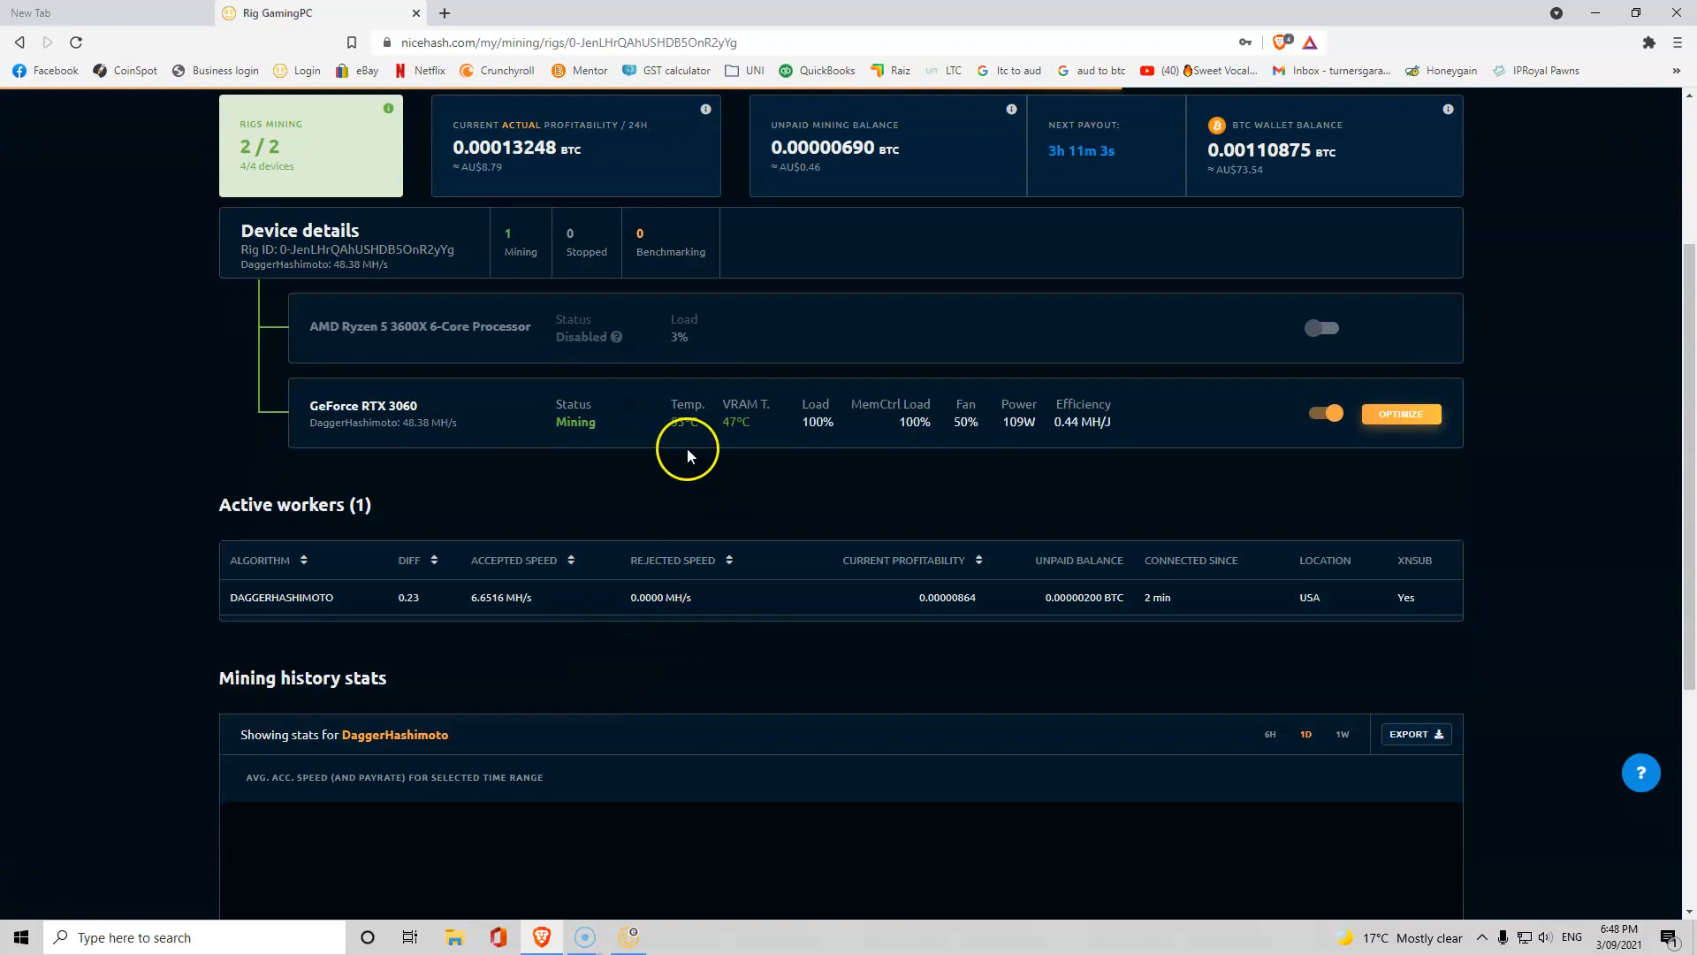
{"action": "triple_click", "coordinate": [748, 424]}
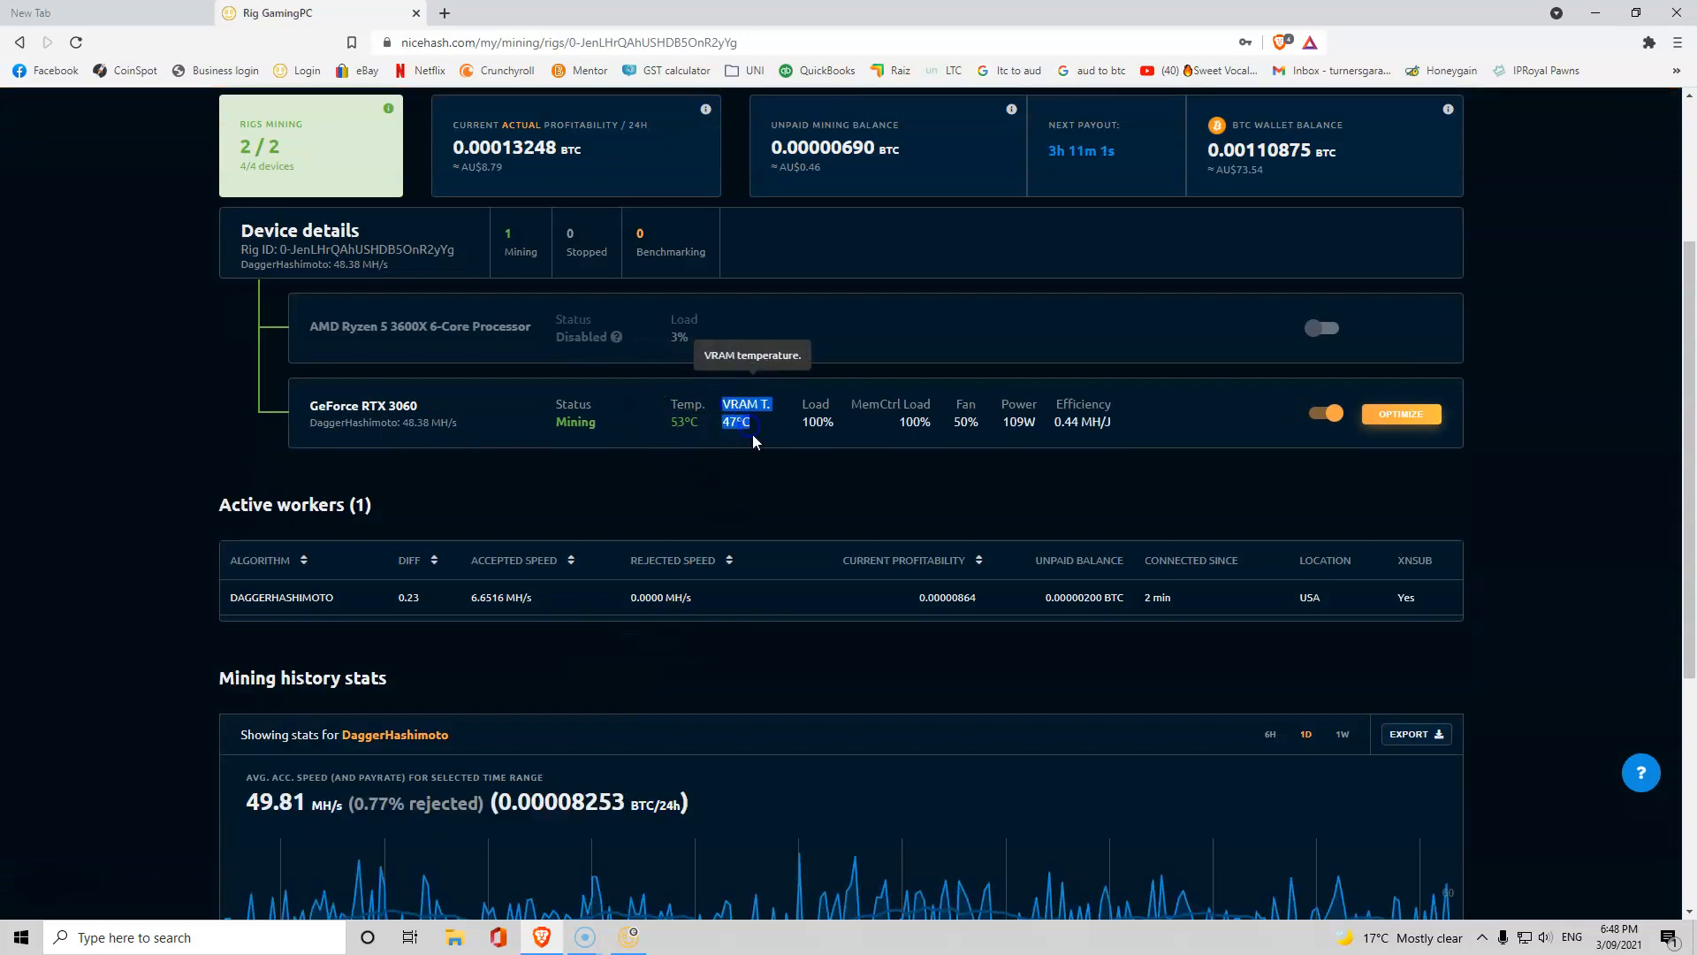
{"action": "left_click", "coordinate": [805, 480]}
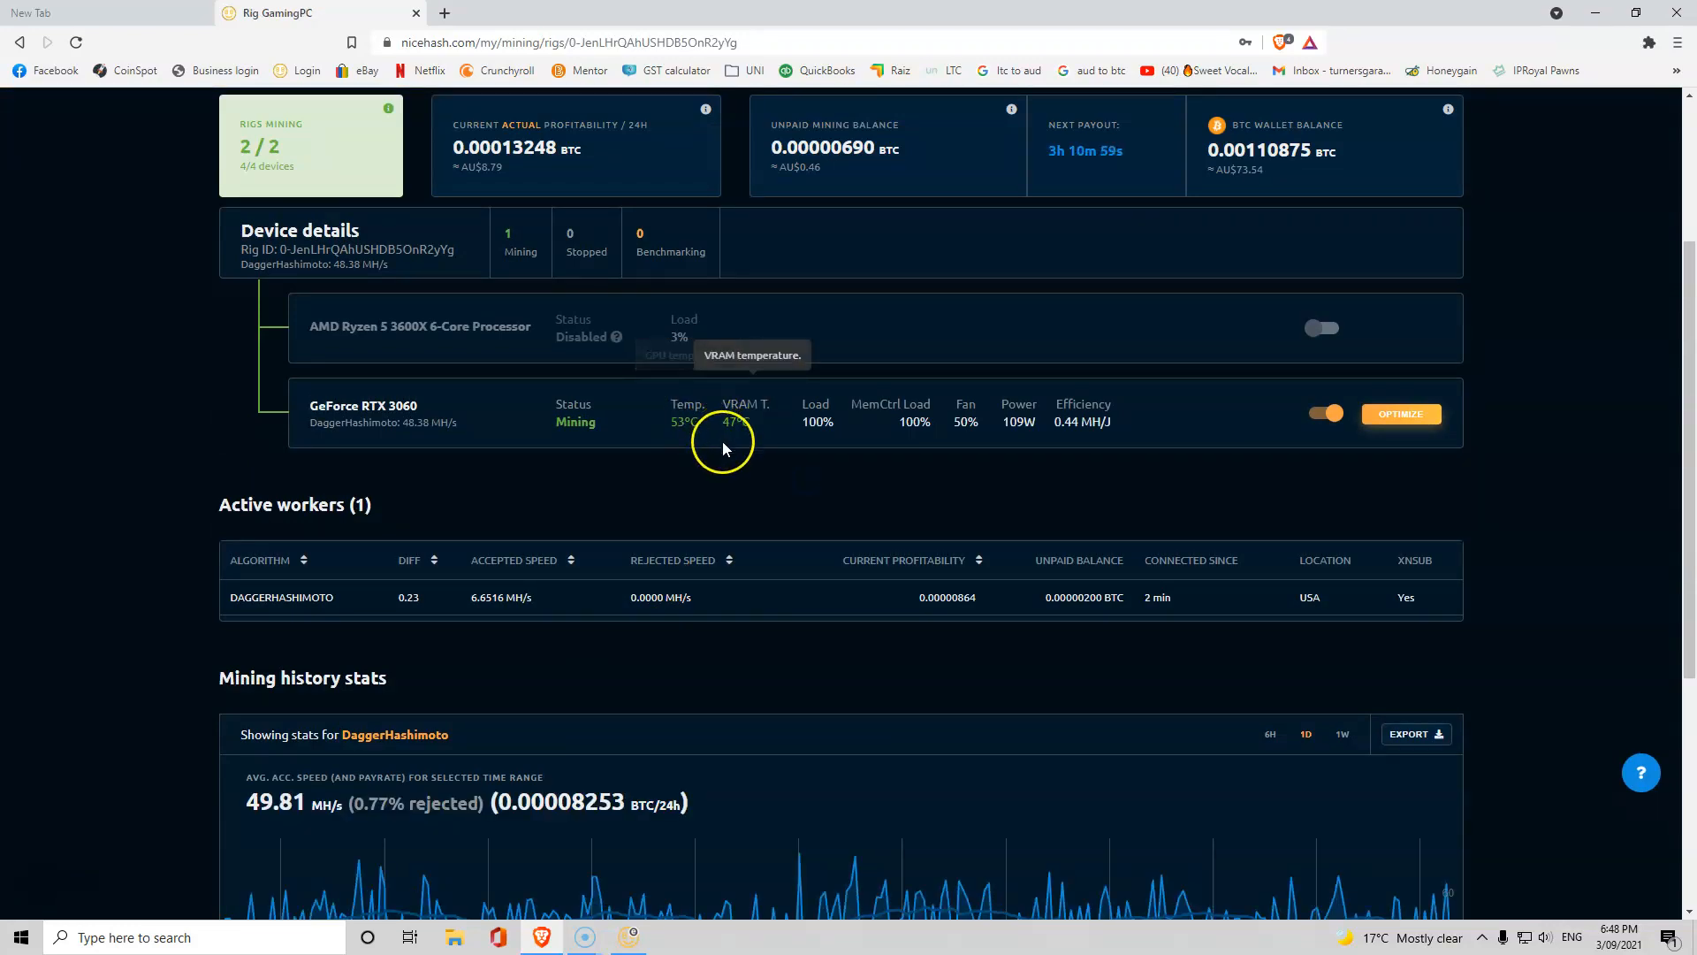
{"action": "left_click_drag", "start_coordinate": [807, 404], "coordinate": [1105, 425]}
{"action": "left_click", "coordinate": [1074, 481]}
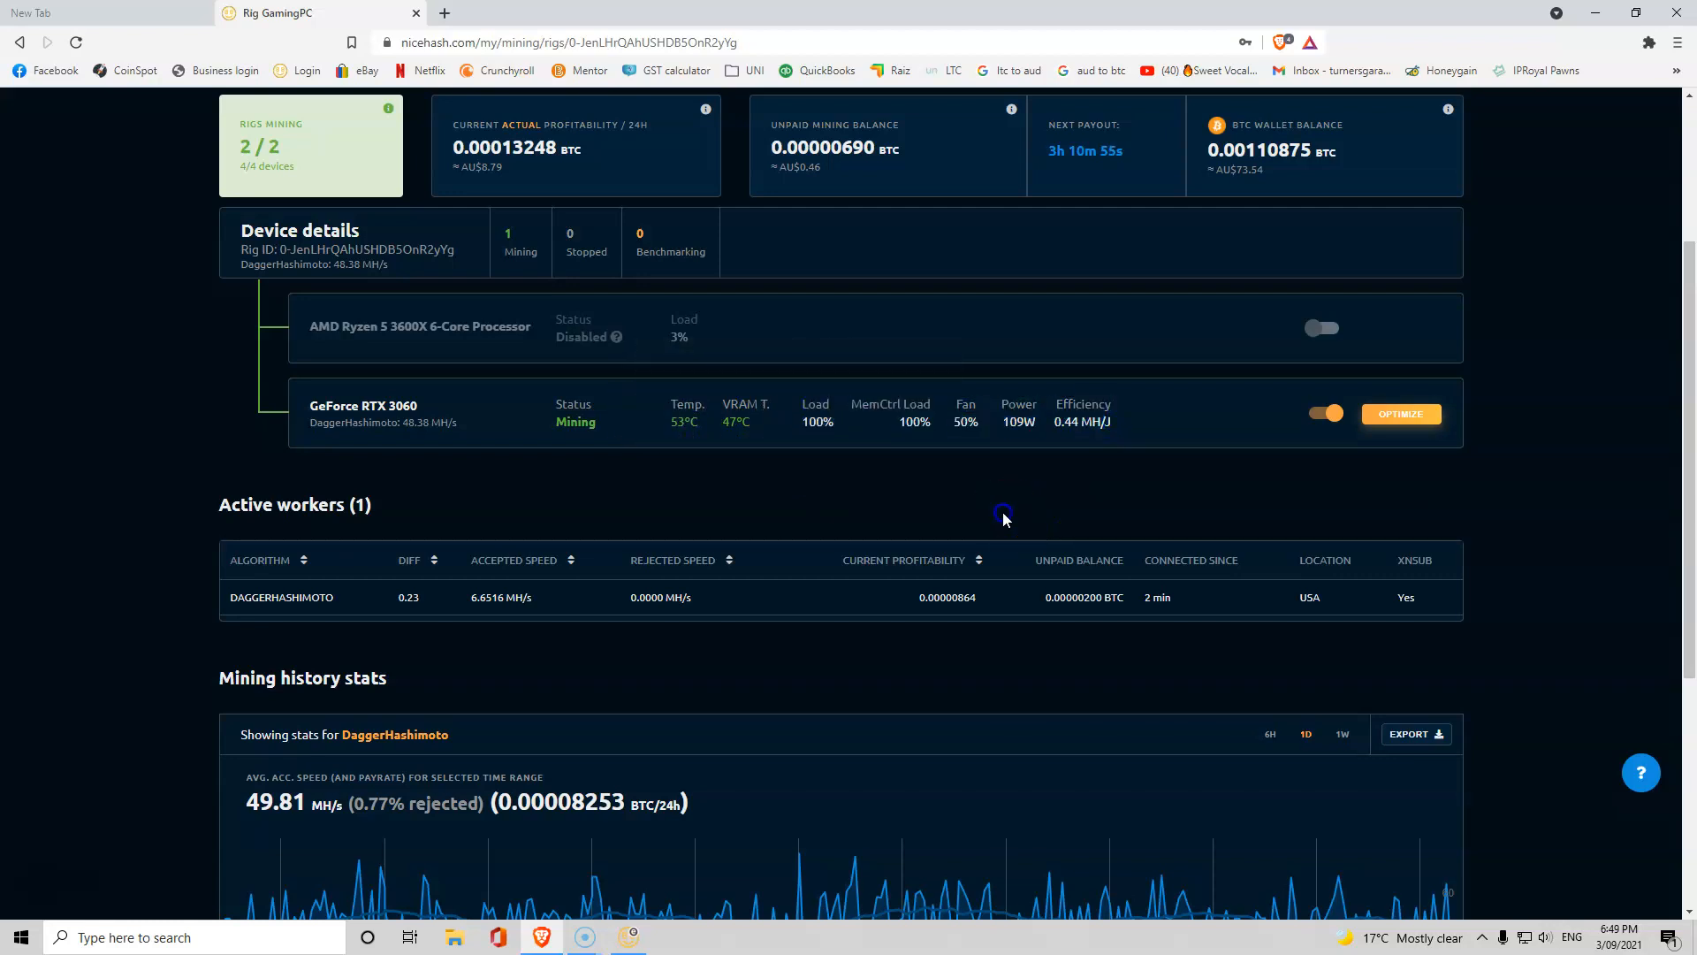
{"action": "scroll", "coordinate": [994, 522], "scroll_direction": "down", "scroll_amount": 5}
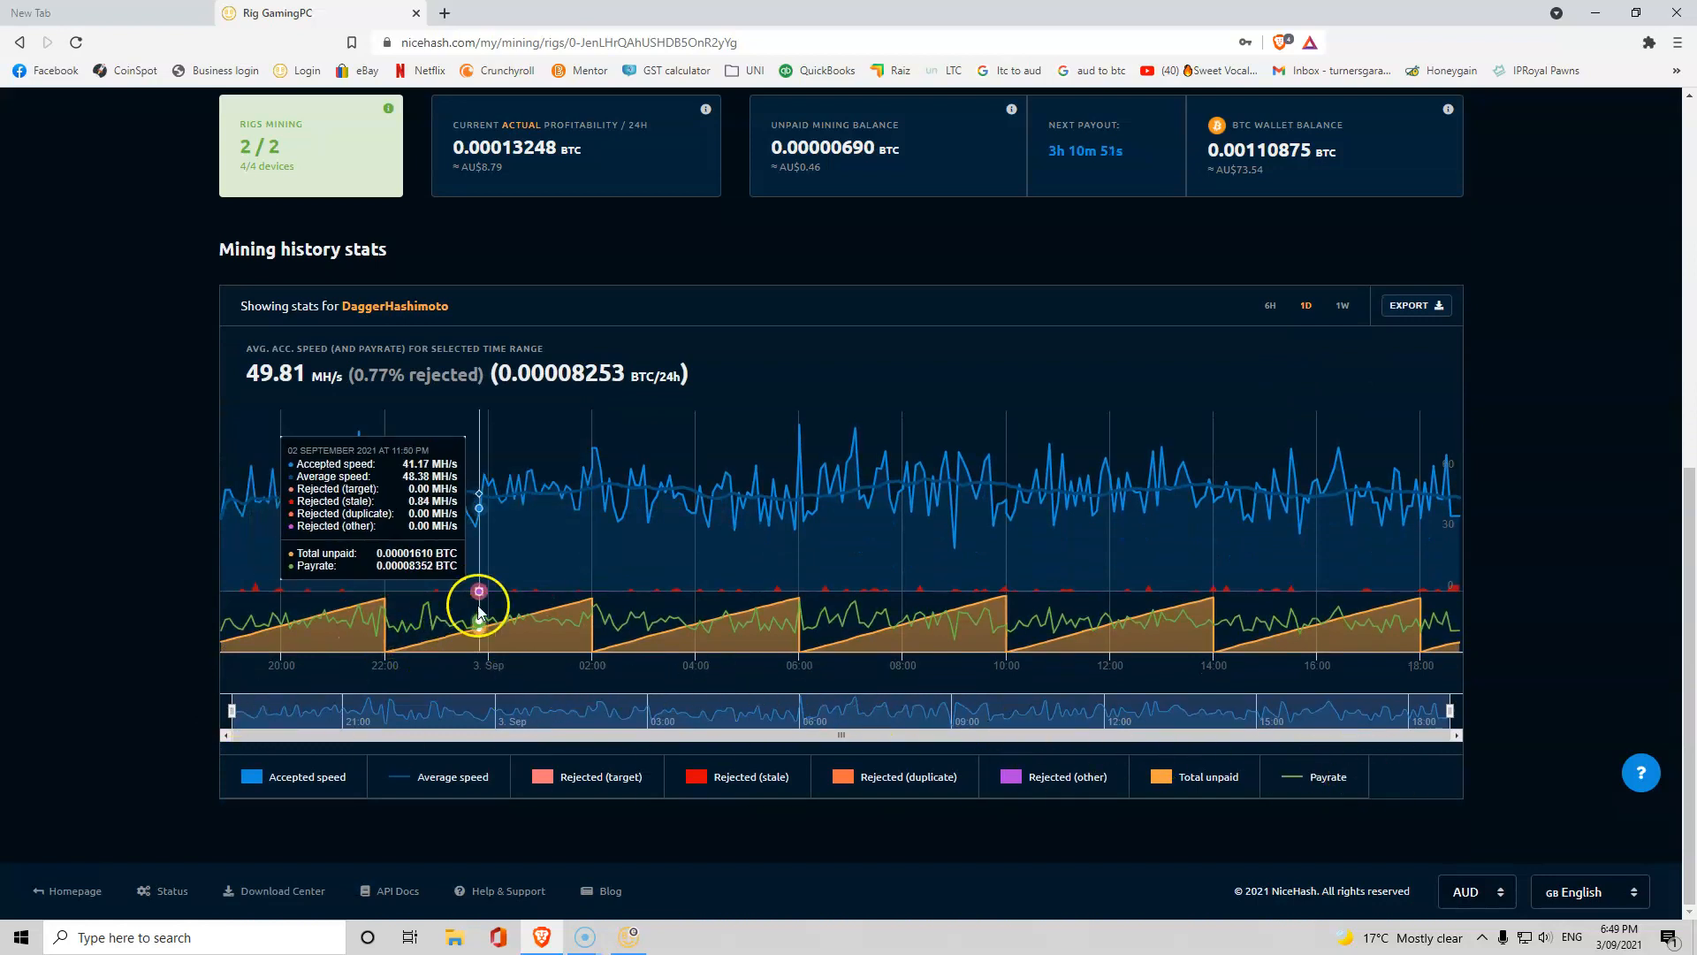
{"action": "scroll", "coordinate": [1273, 609], "scroll_direction": "up", "scroll_amount": 6}
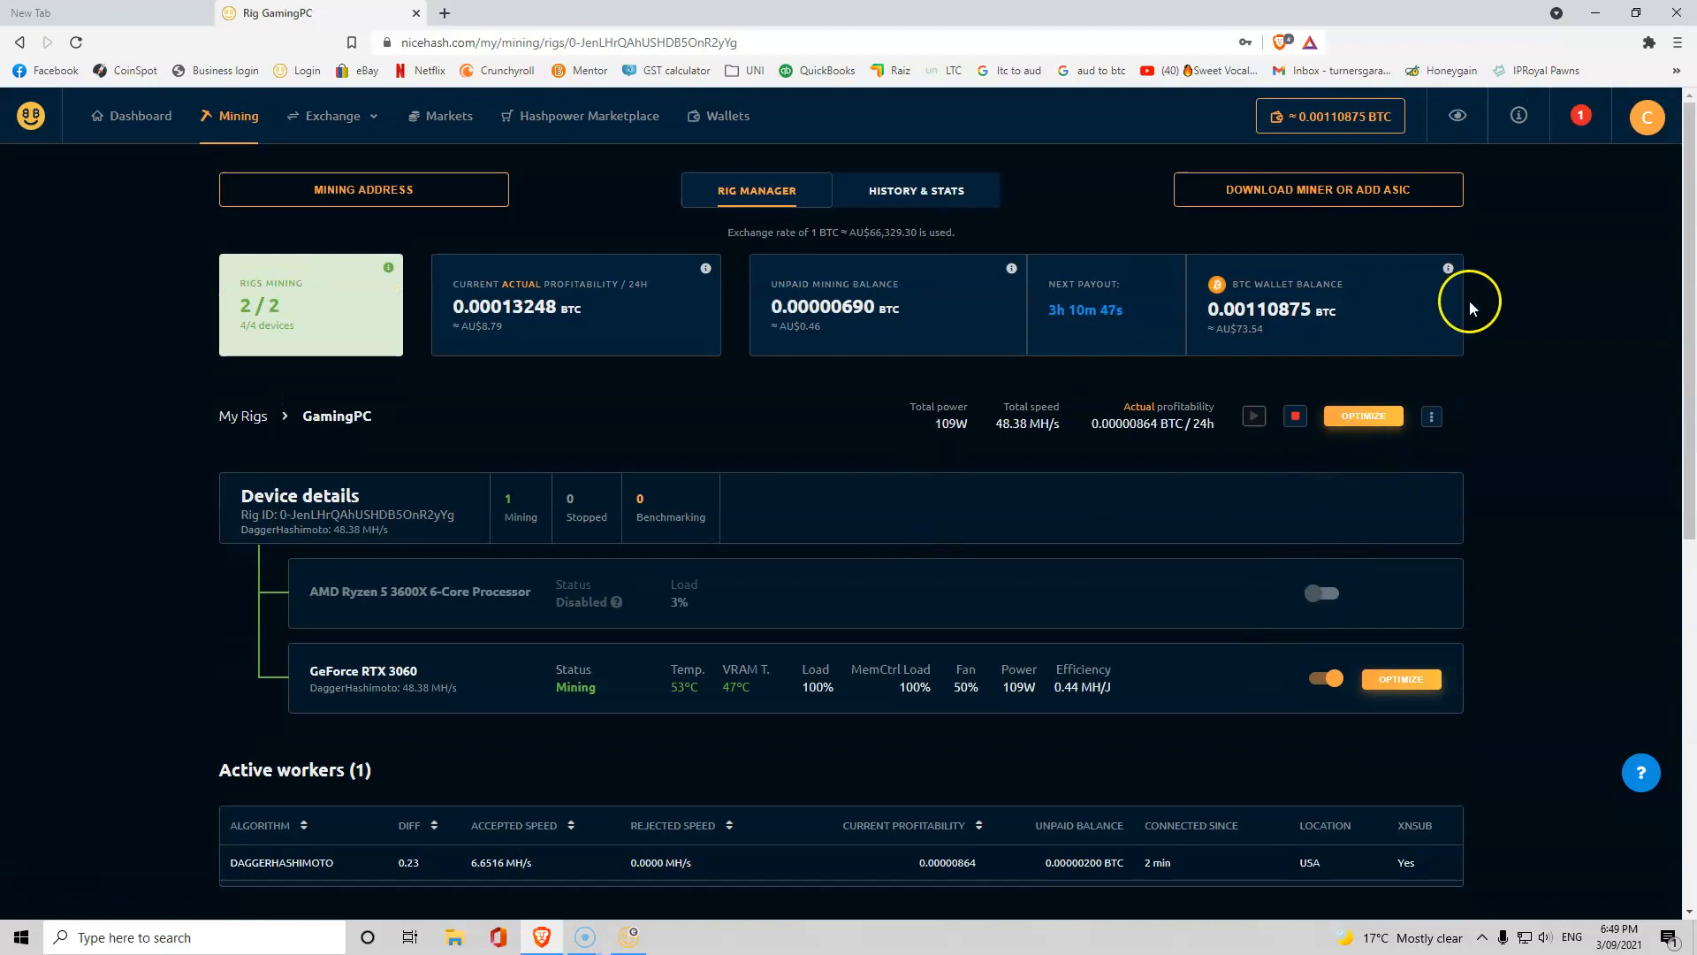
{"action": "scroll", "coordinate": [1528, 532], "scroll_direction": "down", "scroll_amount": 2}
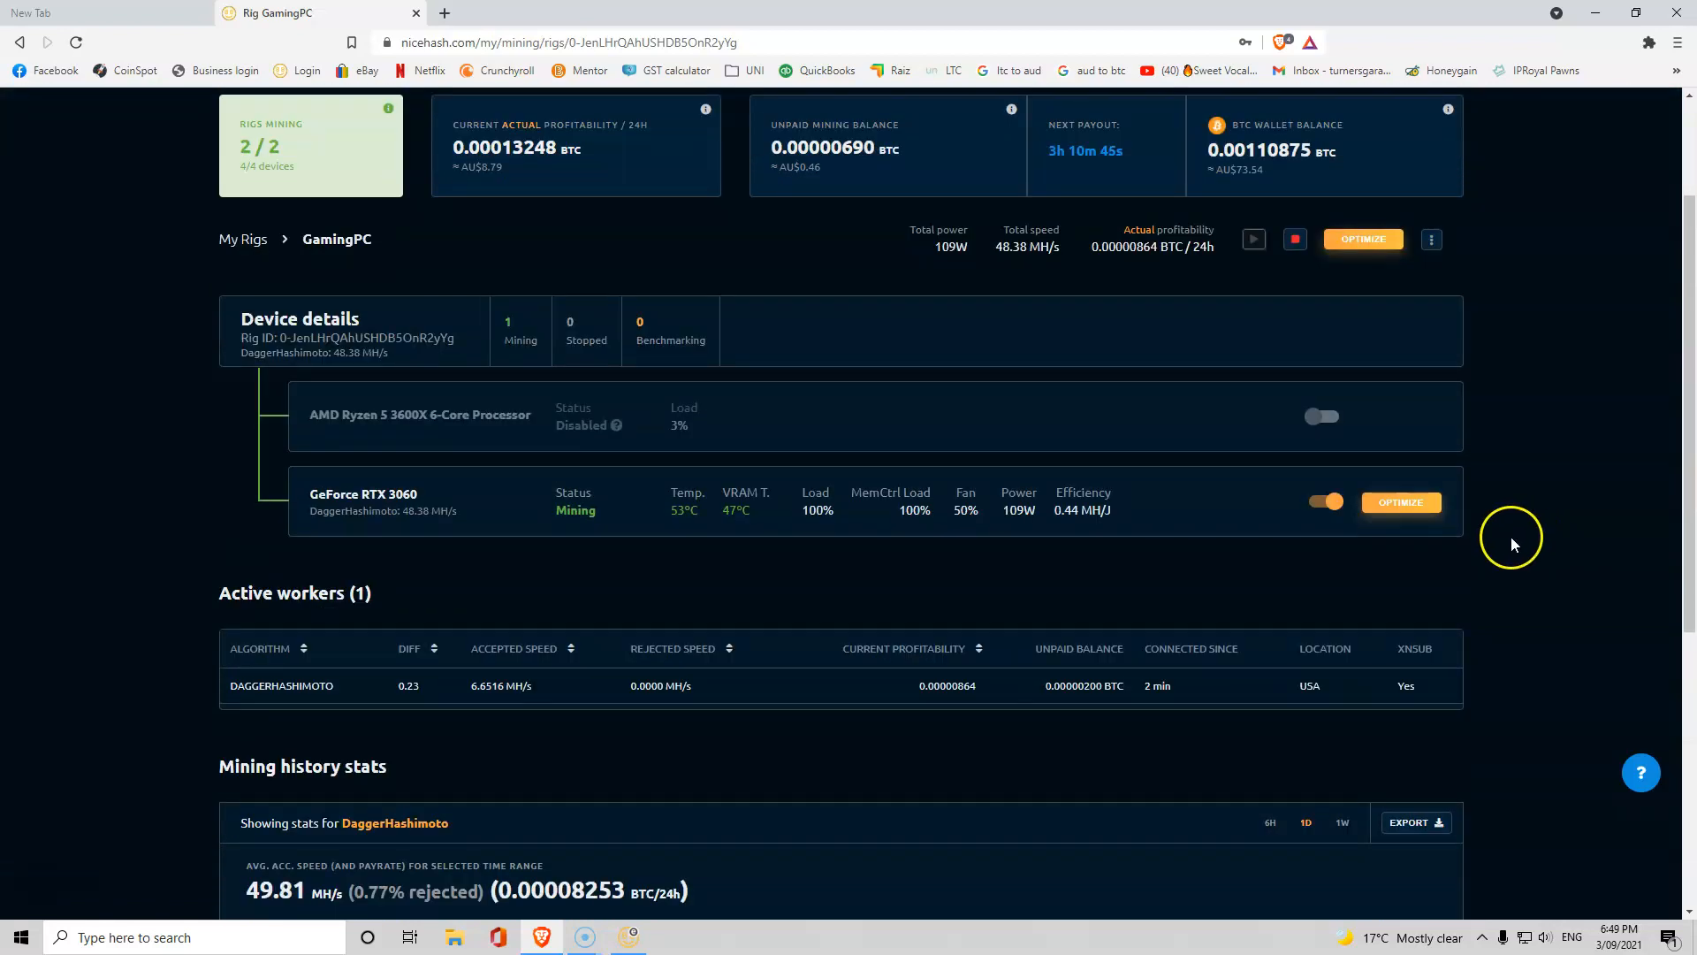
Look through the GPU's OPTIMIZE profile choices, then return to the My Rigs list
{"action": "left_click", "coordinate": [1426, 515]}
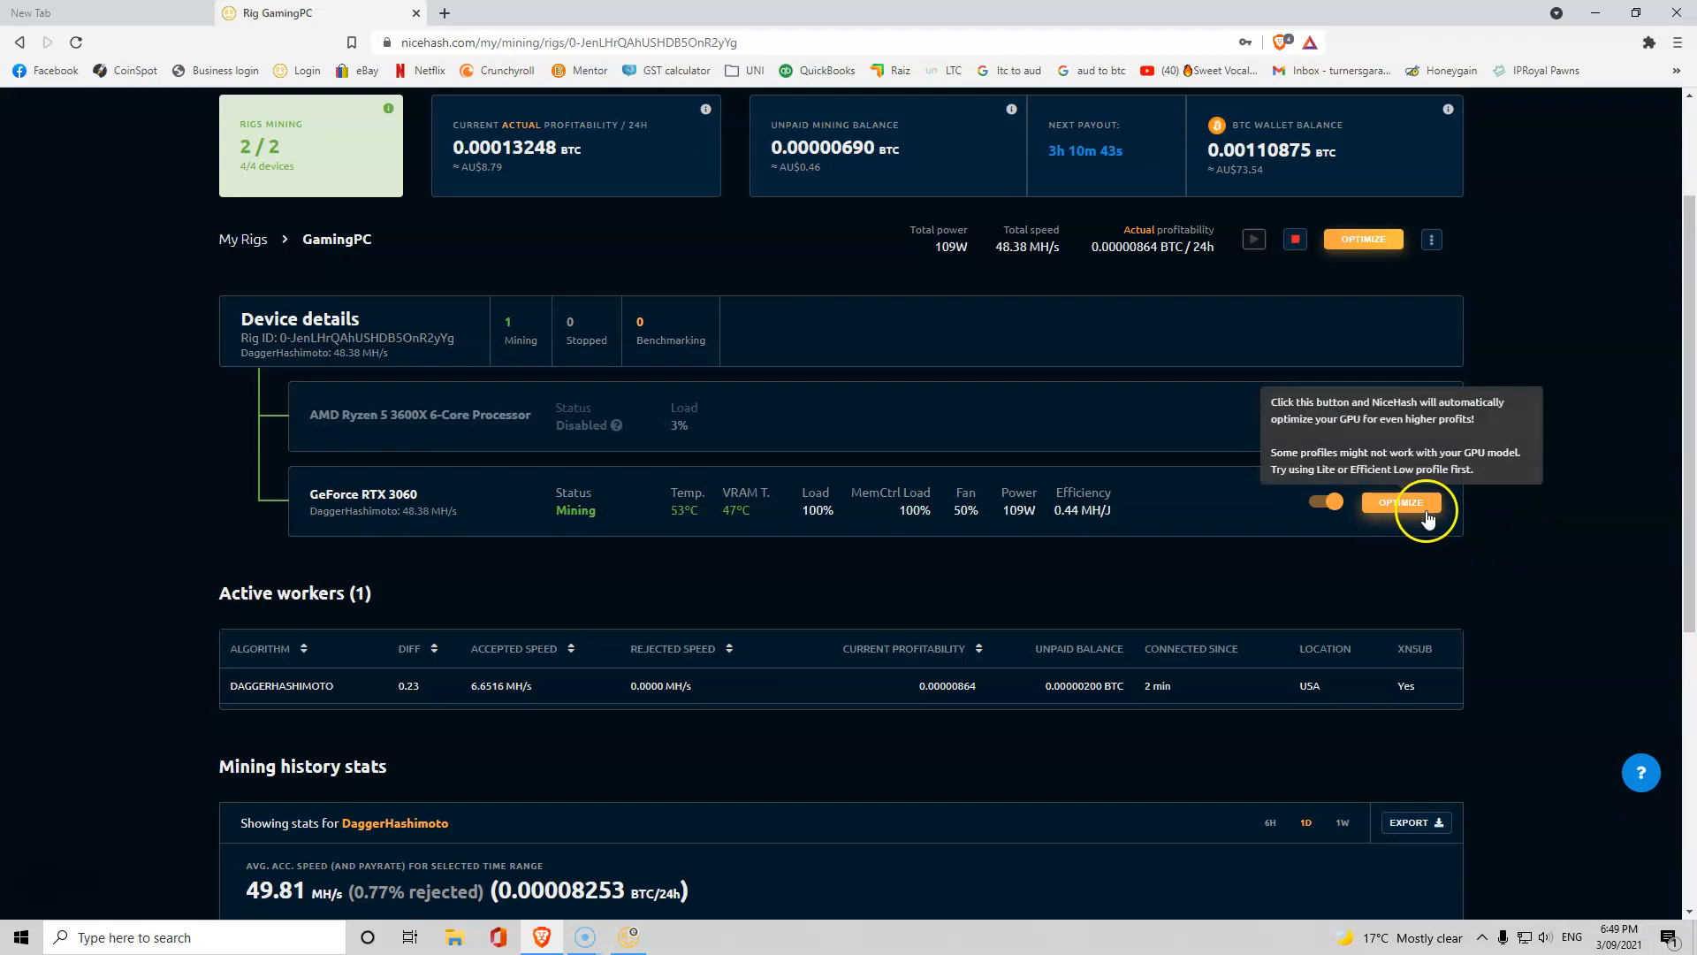
{"action": "scroll", "coordinate": [1415, 548], "scroll_direction": "down", "scroll_amount": 2}
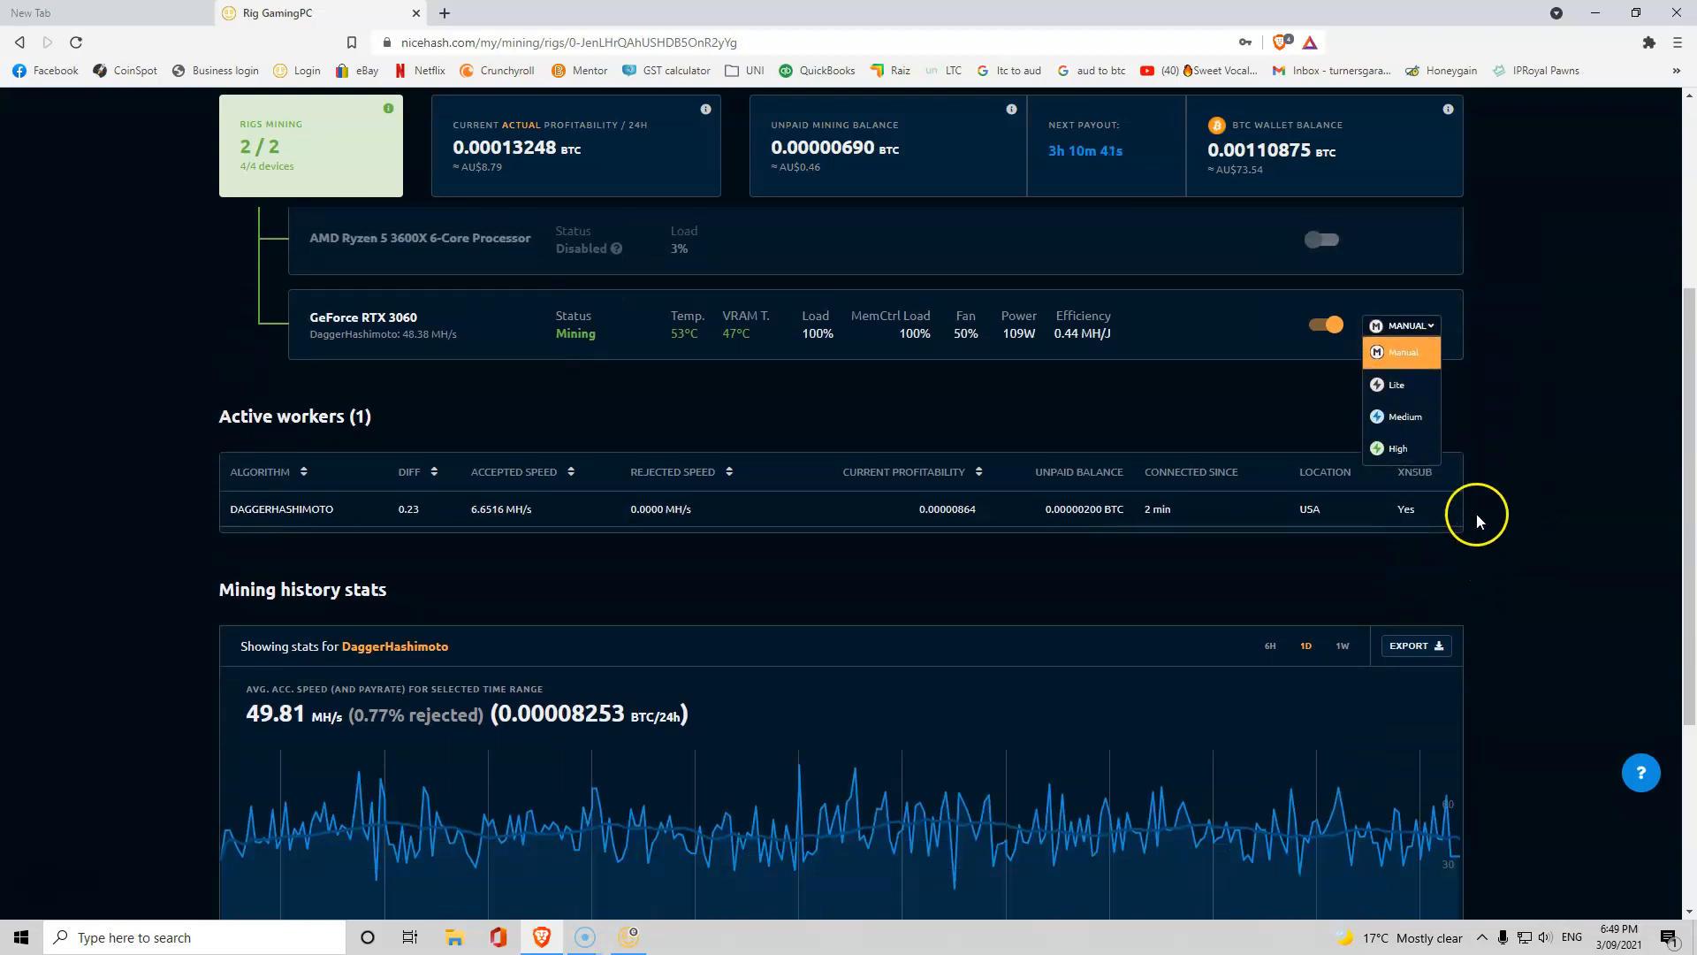
{"action": "scroll", "coordinate": [1476, 513], "scroll_direction": "up", "scroll_amount": 2}
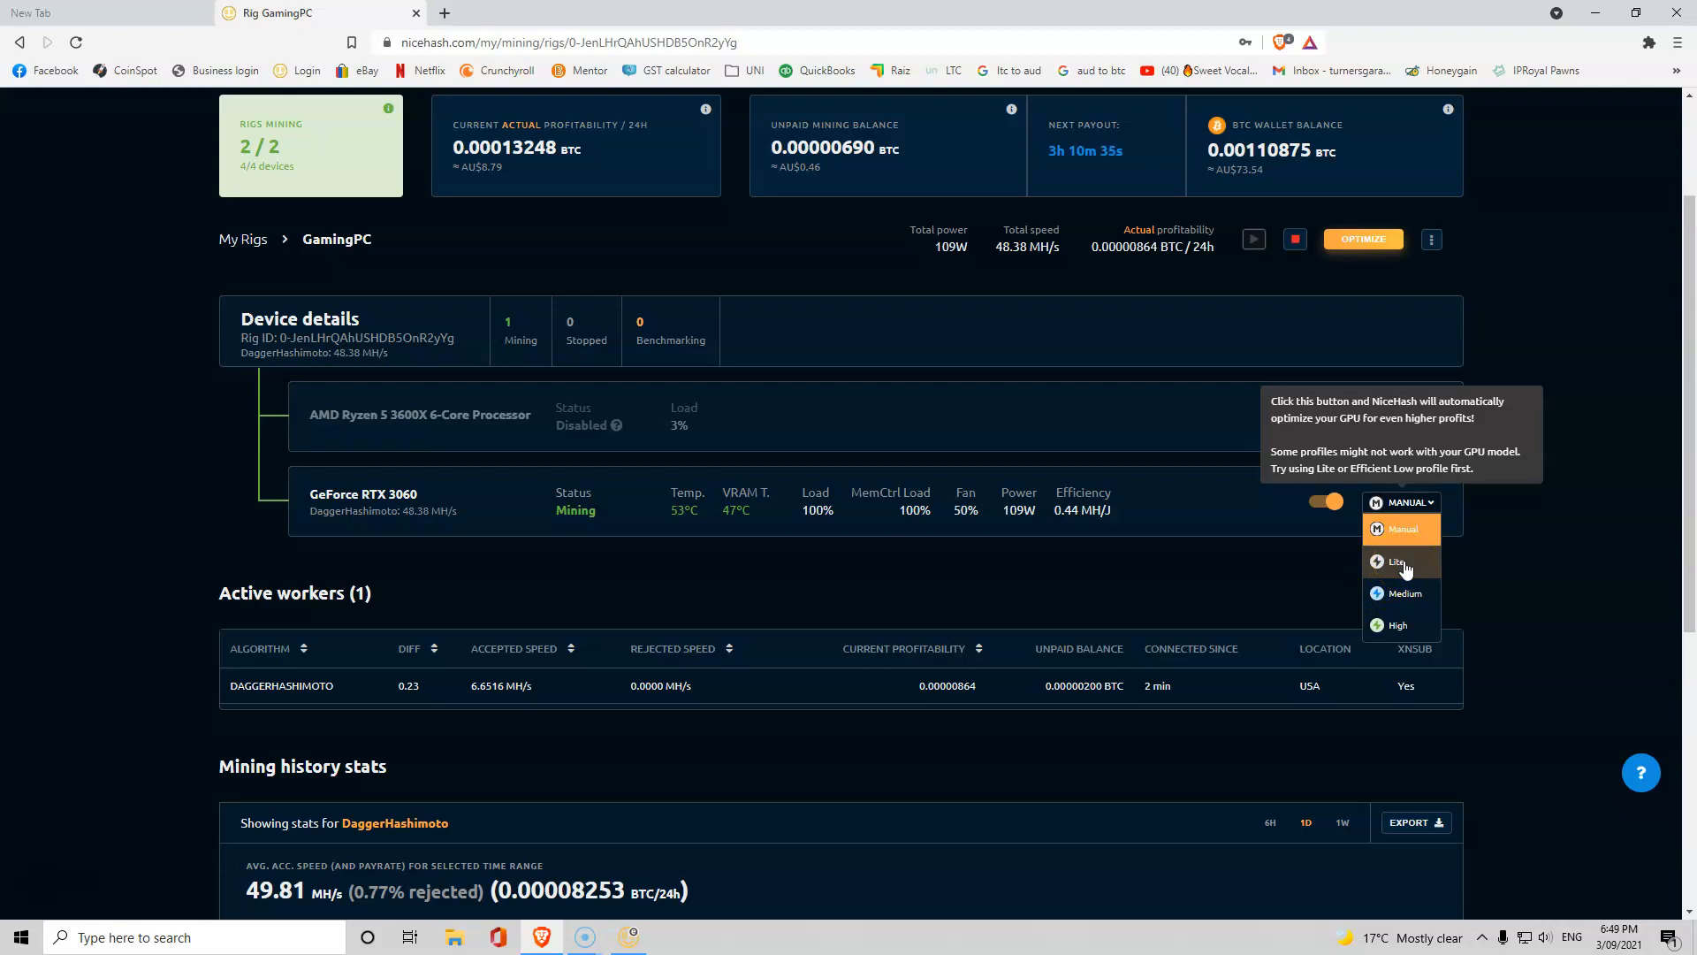
{"action": "left_click", "coordinate": [1406, 593]}
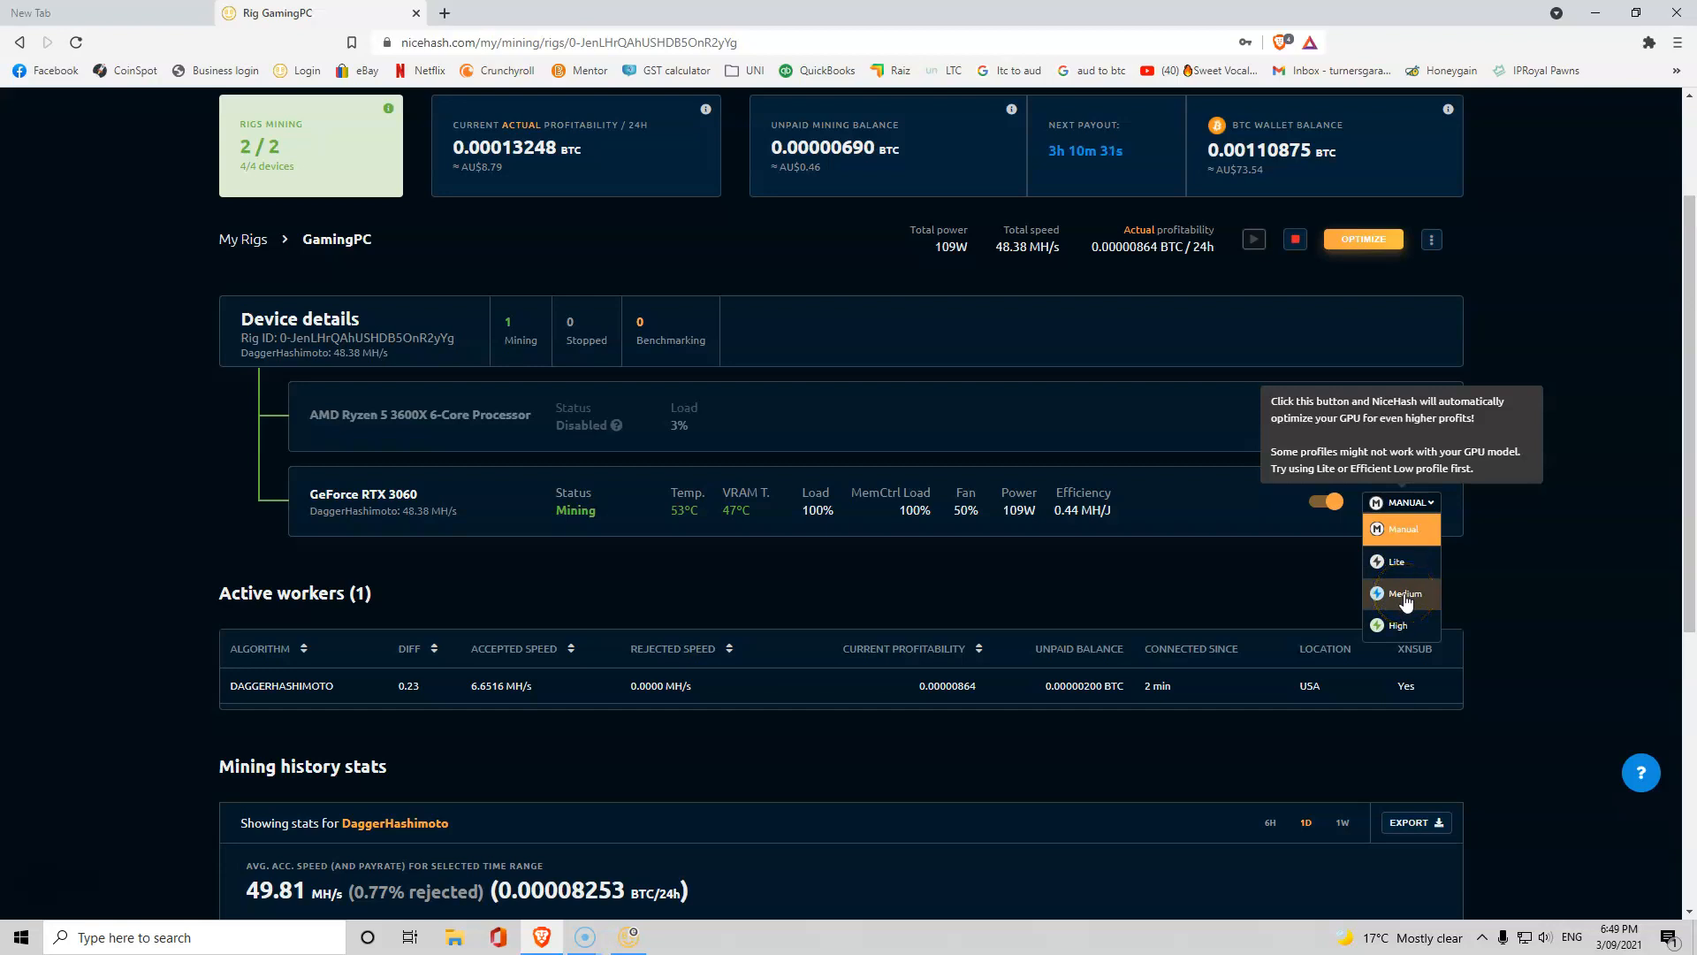
{"action": "left_click", "coordinate": [1418, 593]}
{"action": "left_click", "coordinate": [242, 238]}
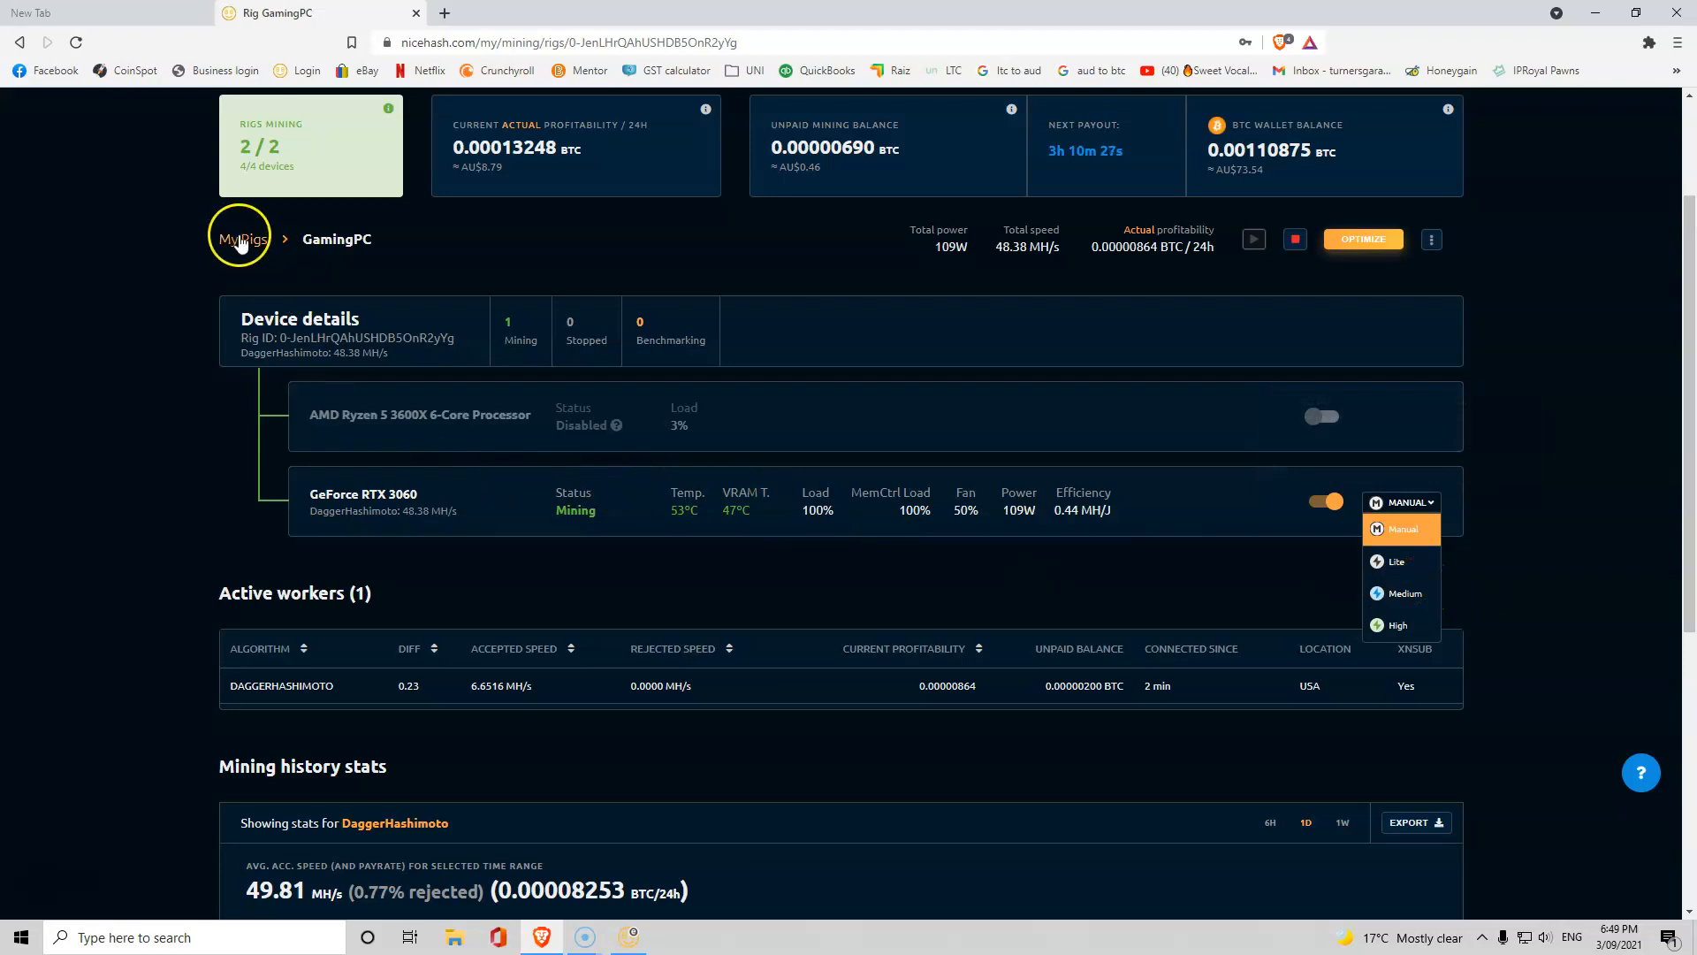
{"action": "left_click", "coordinate": [303, 661]}
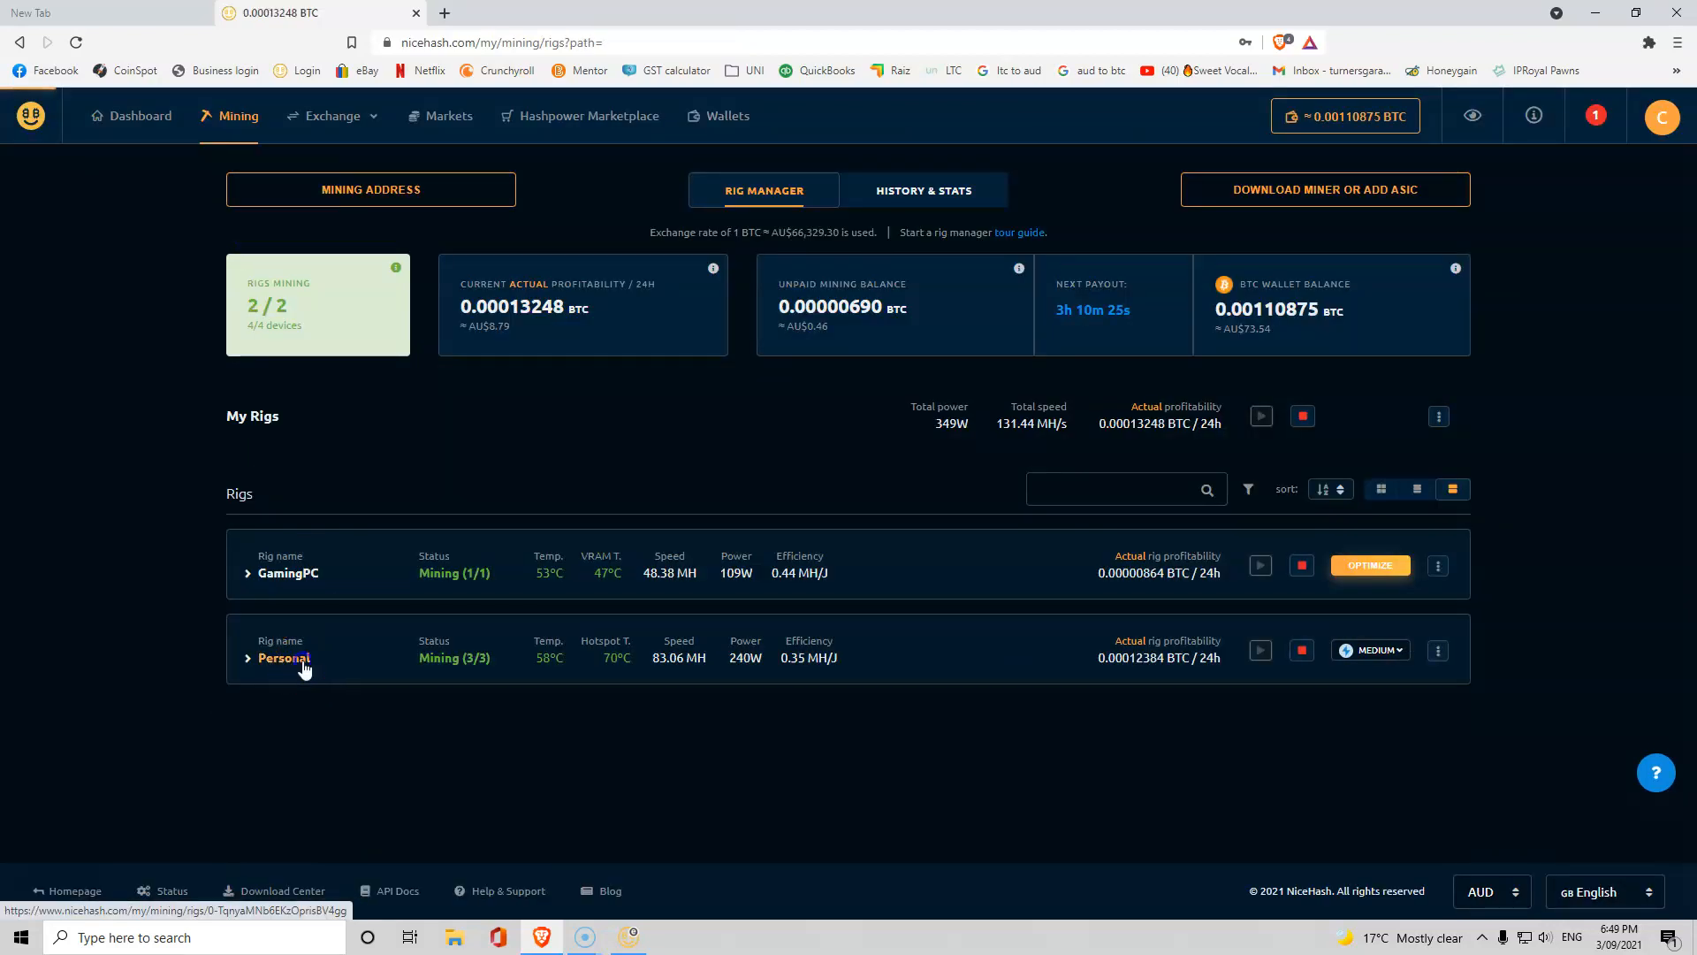
Review the Personal rig's GPU hashrates, including the second RTX 2060 and the GTX 1660
{"action": "scroll", "coordinate": [1383, 618], "scroll_direction": "down", "scroll_amount": 2}
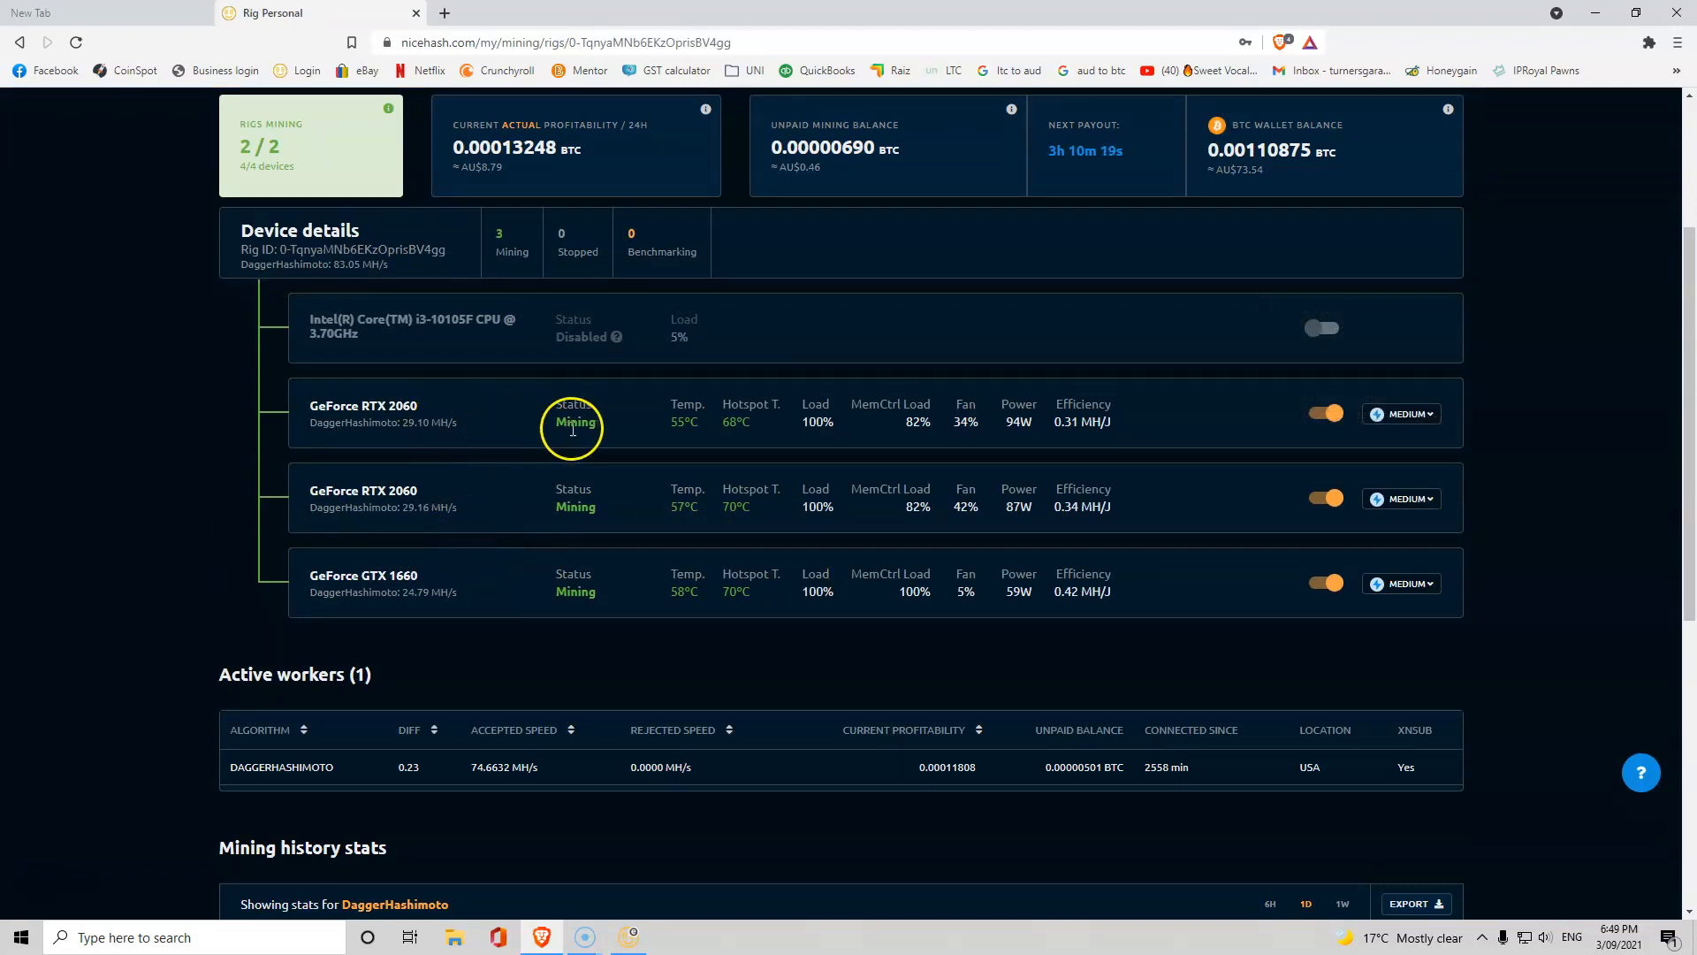
{"action": "left_click_drag", "start_coordinate": [405, 506], "coordinate": [429, 507]}
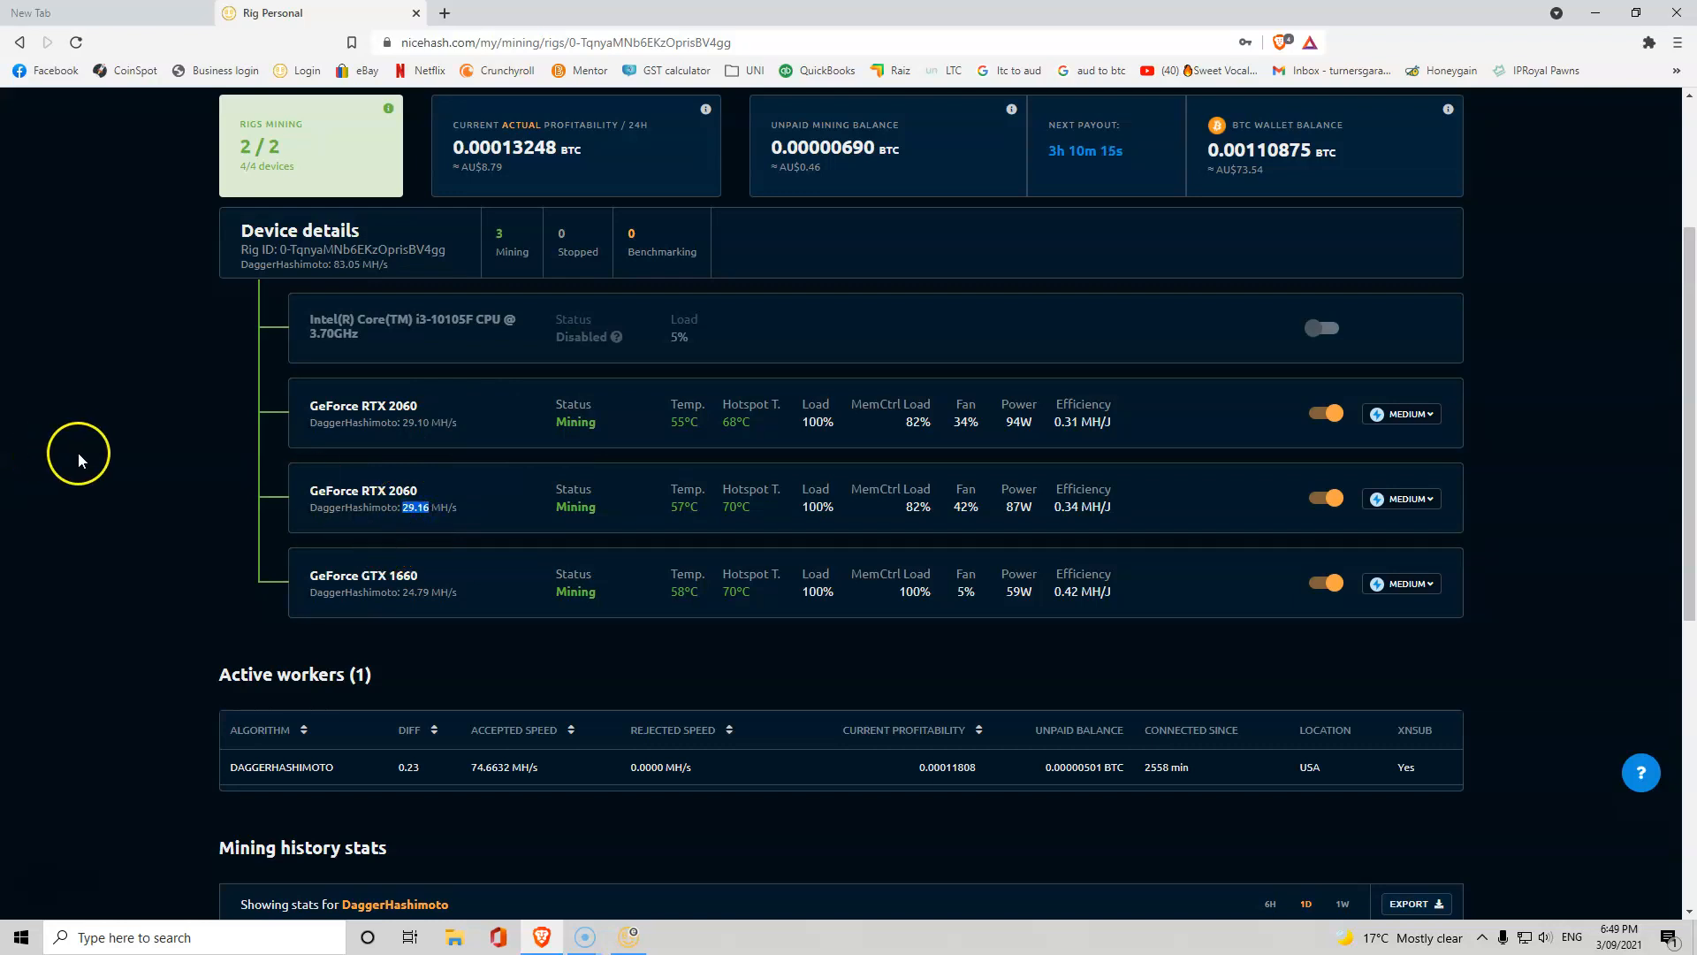
{"action": "left_click", "coordinate": [415, 593]}
{"action": "left_click_drag", "start_coordinate": [415, 593], "coordinate": [466, 593]}
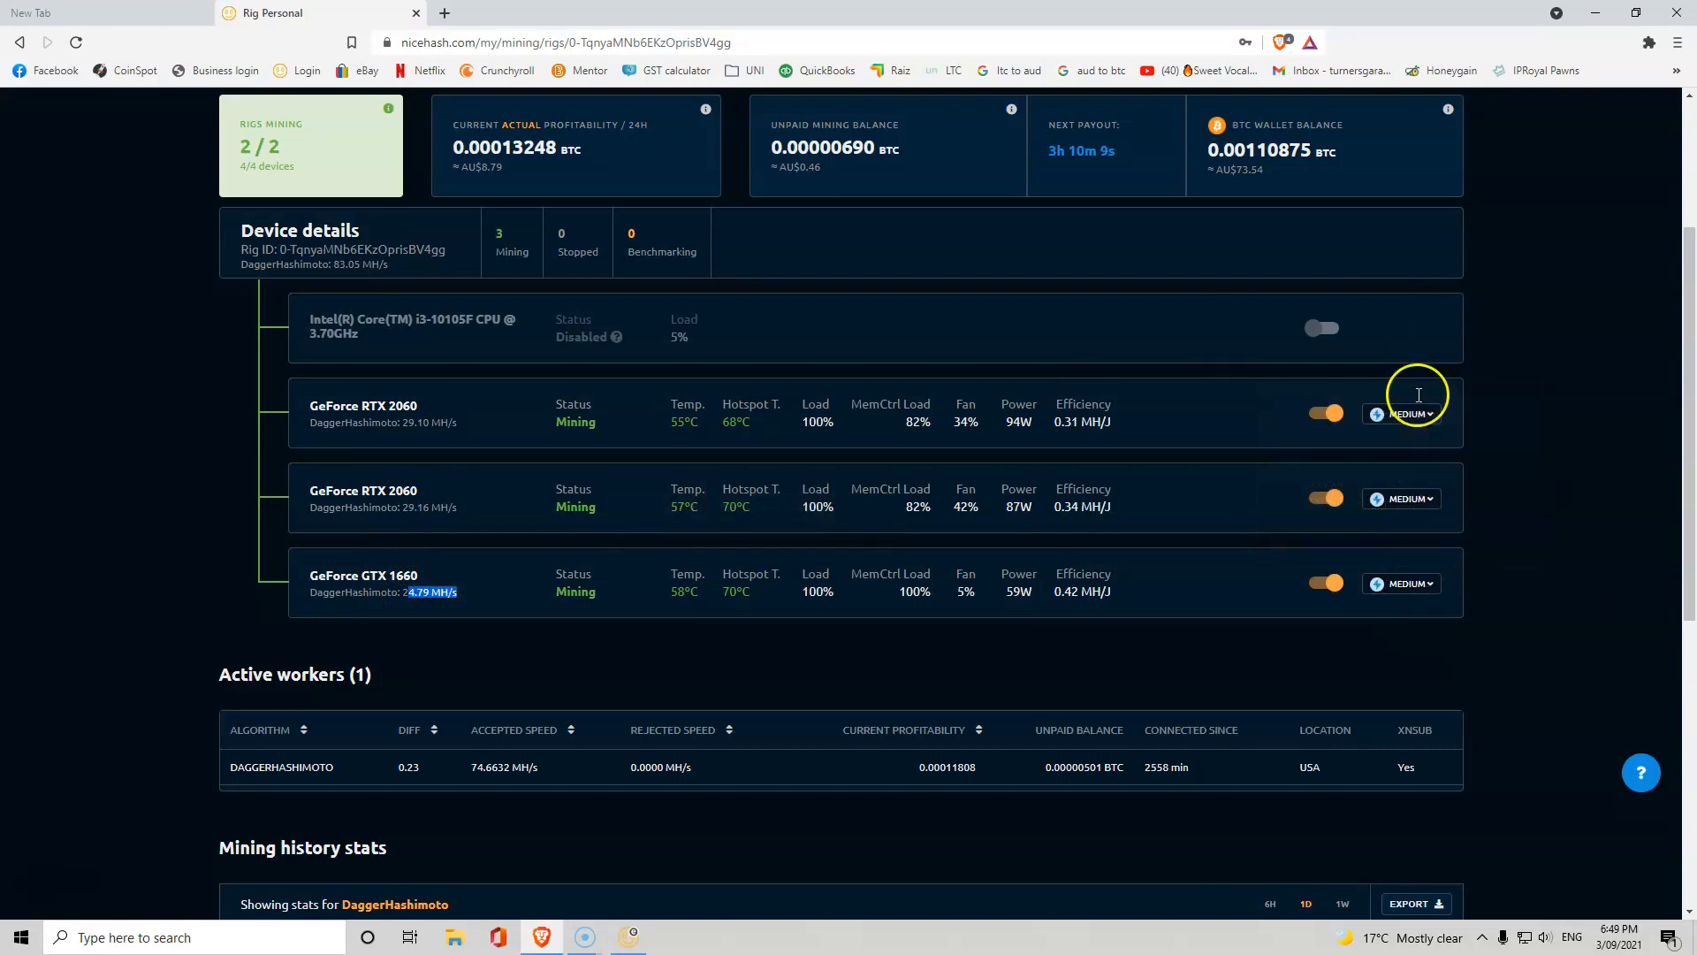
{"action": "scroll", "coordinate": [567, 550], "scroll_direction": "up", "scroll_amount": 3}
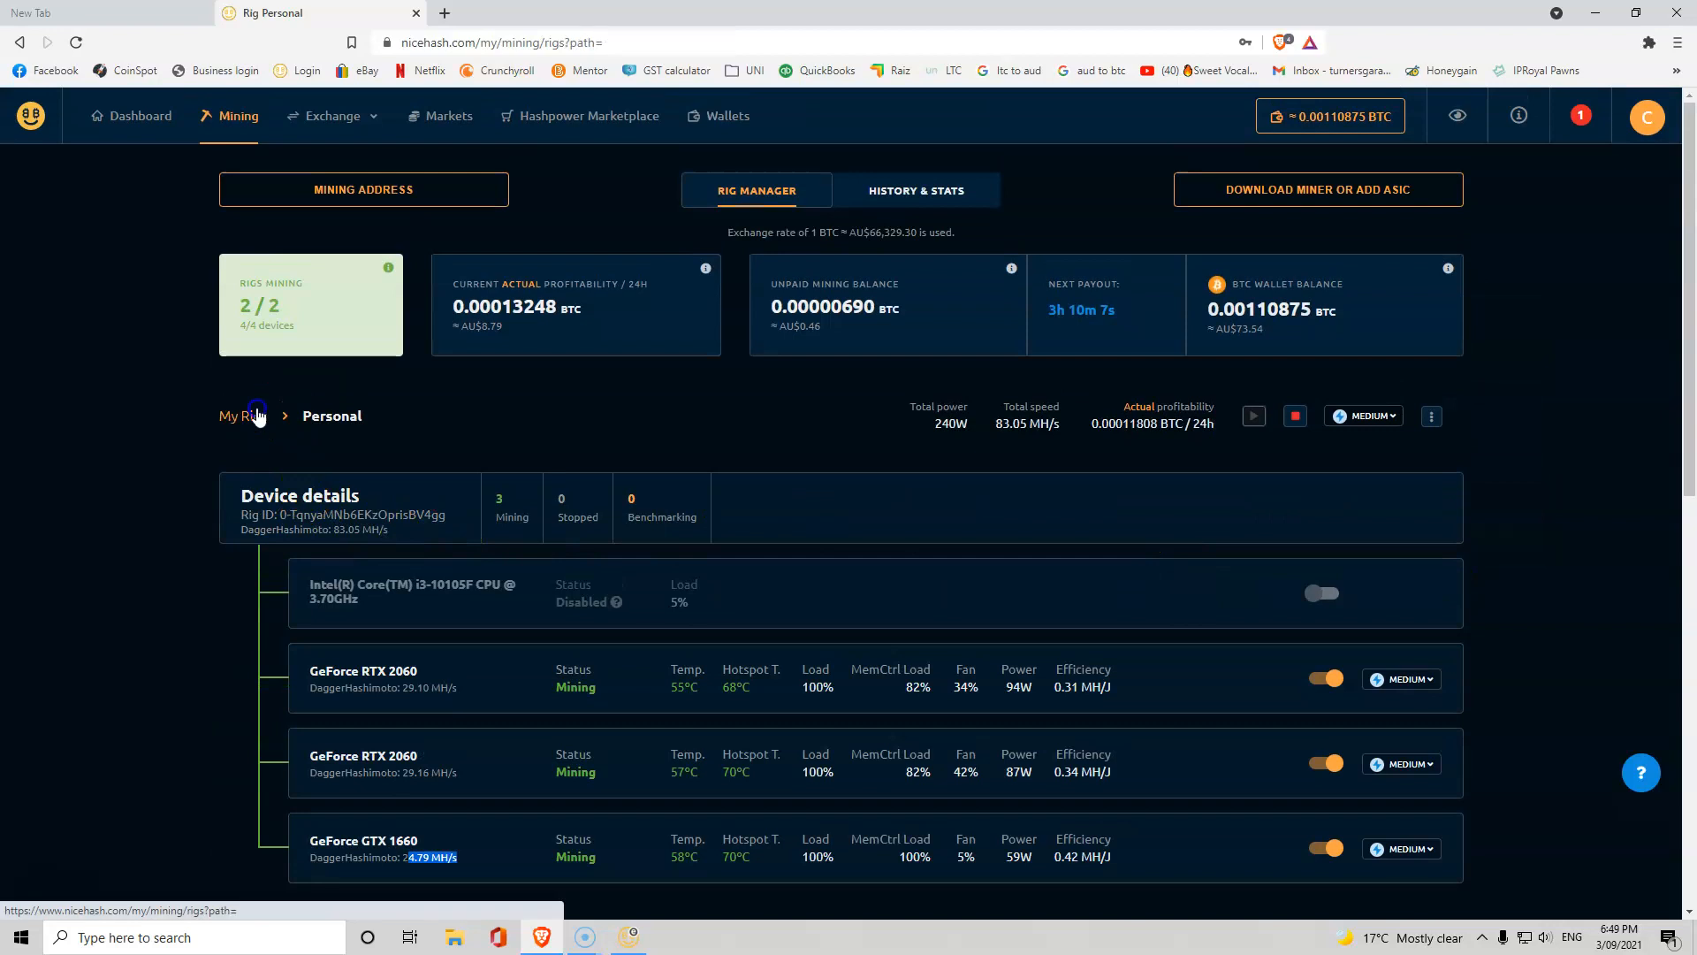
Back in My Rigs, expand GamingPC and open then dismiss the RTX 3060's optimization profiles
{"action": "left_click", "coordinate": [243, 415]}
{"action": "left_click", "coordinate": [1388, 565]}
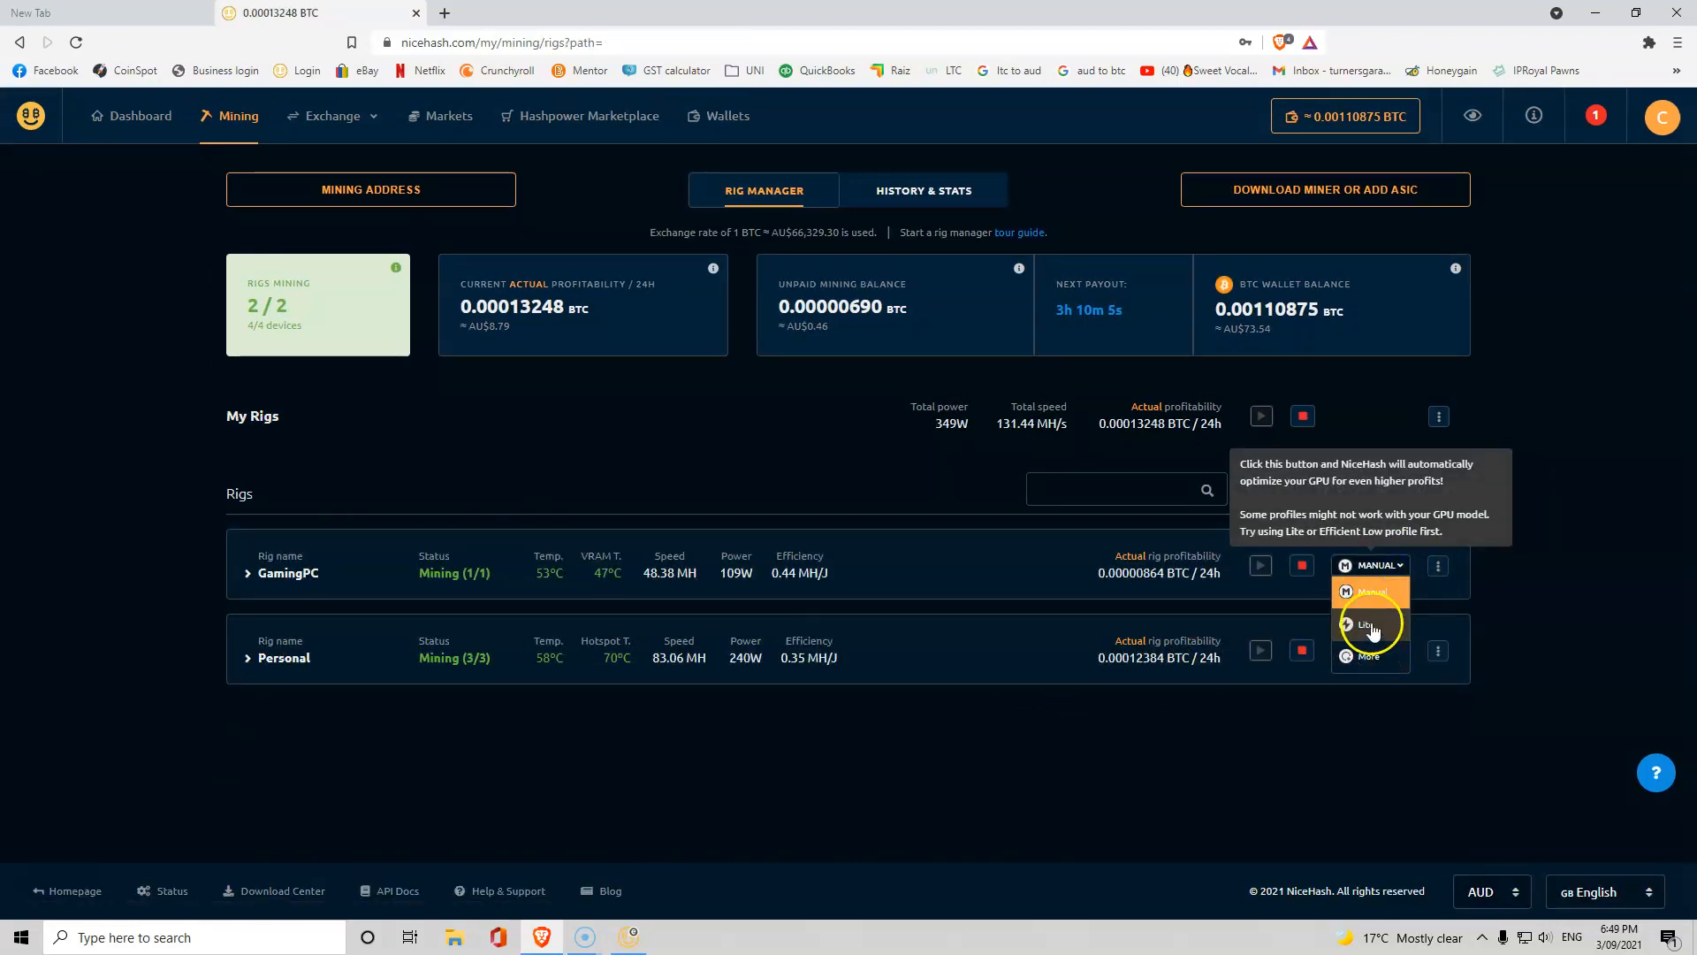
{"action": "left_click", "coordinate": [1373, 654]}
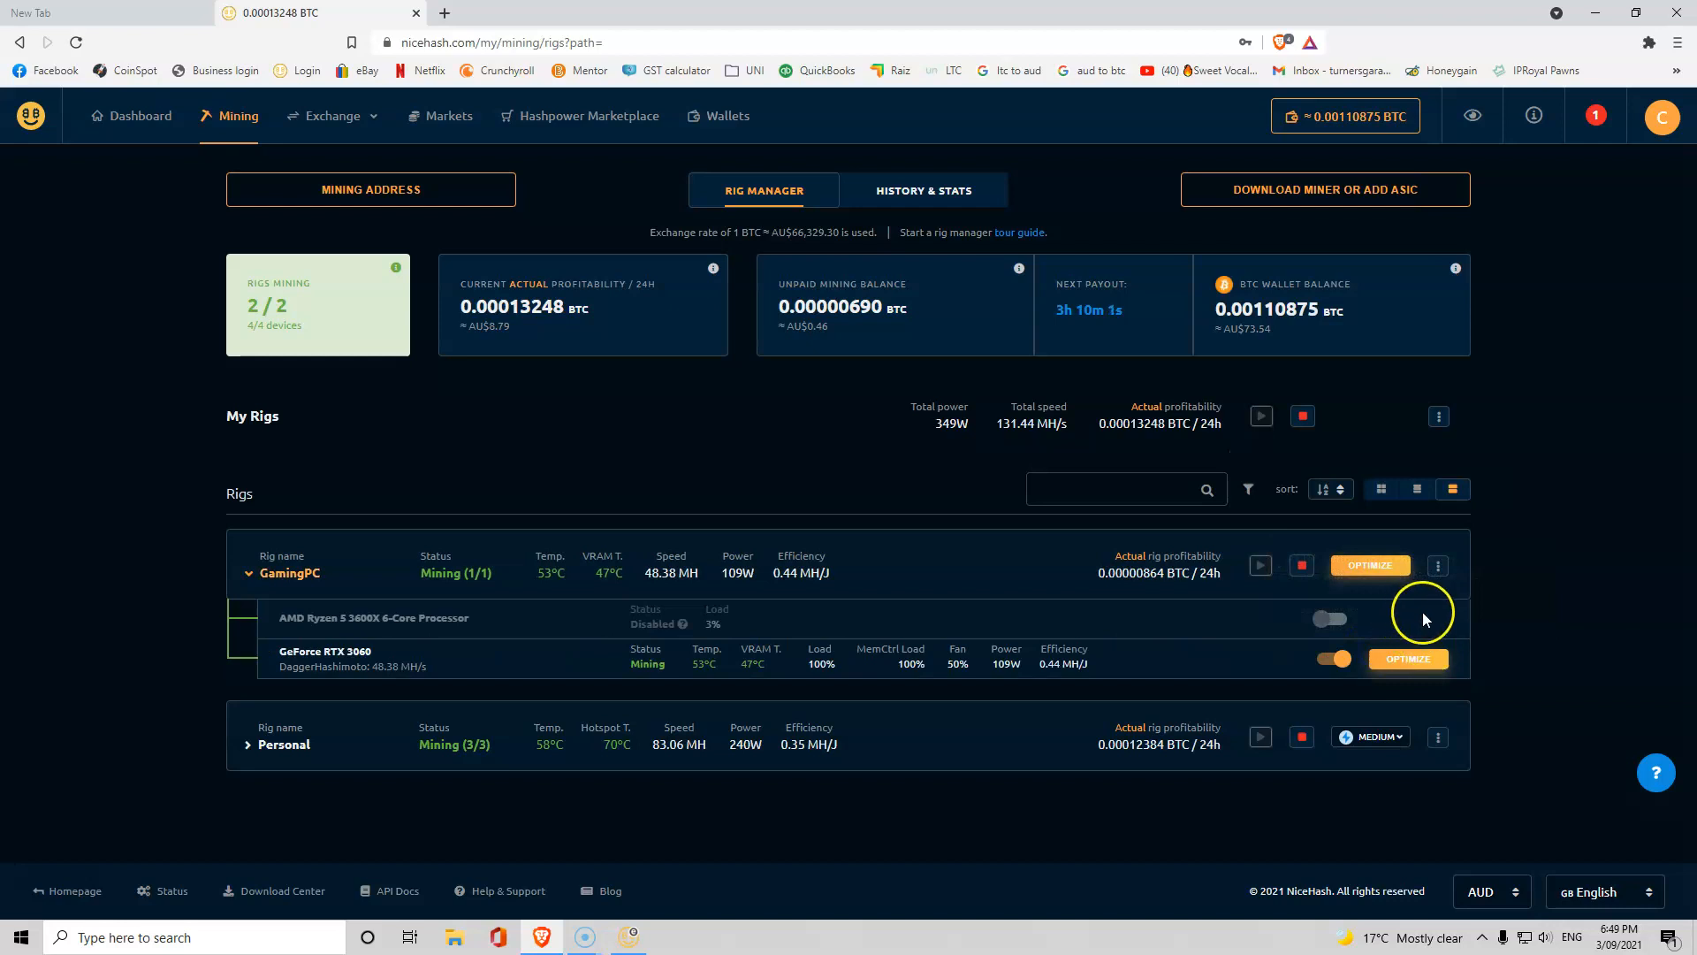
{"action": "left_click", "coordinate": [1408, 658]}
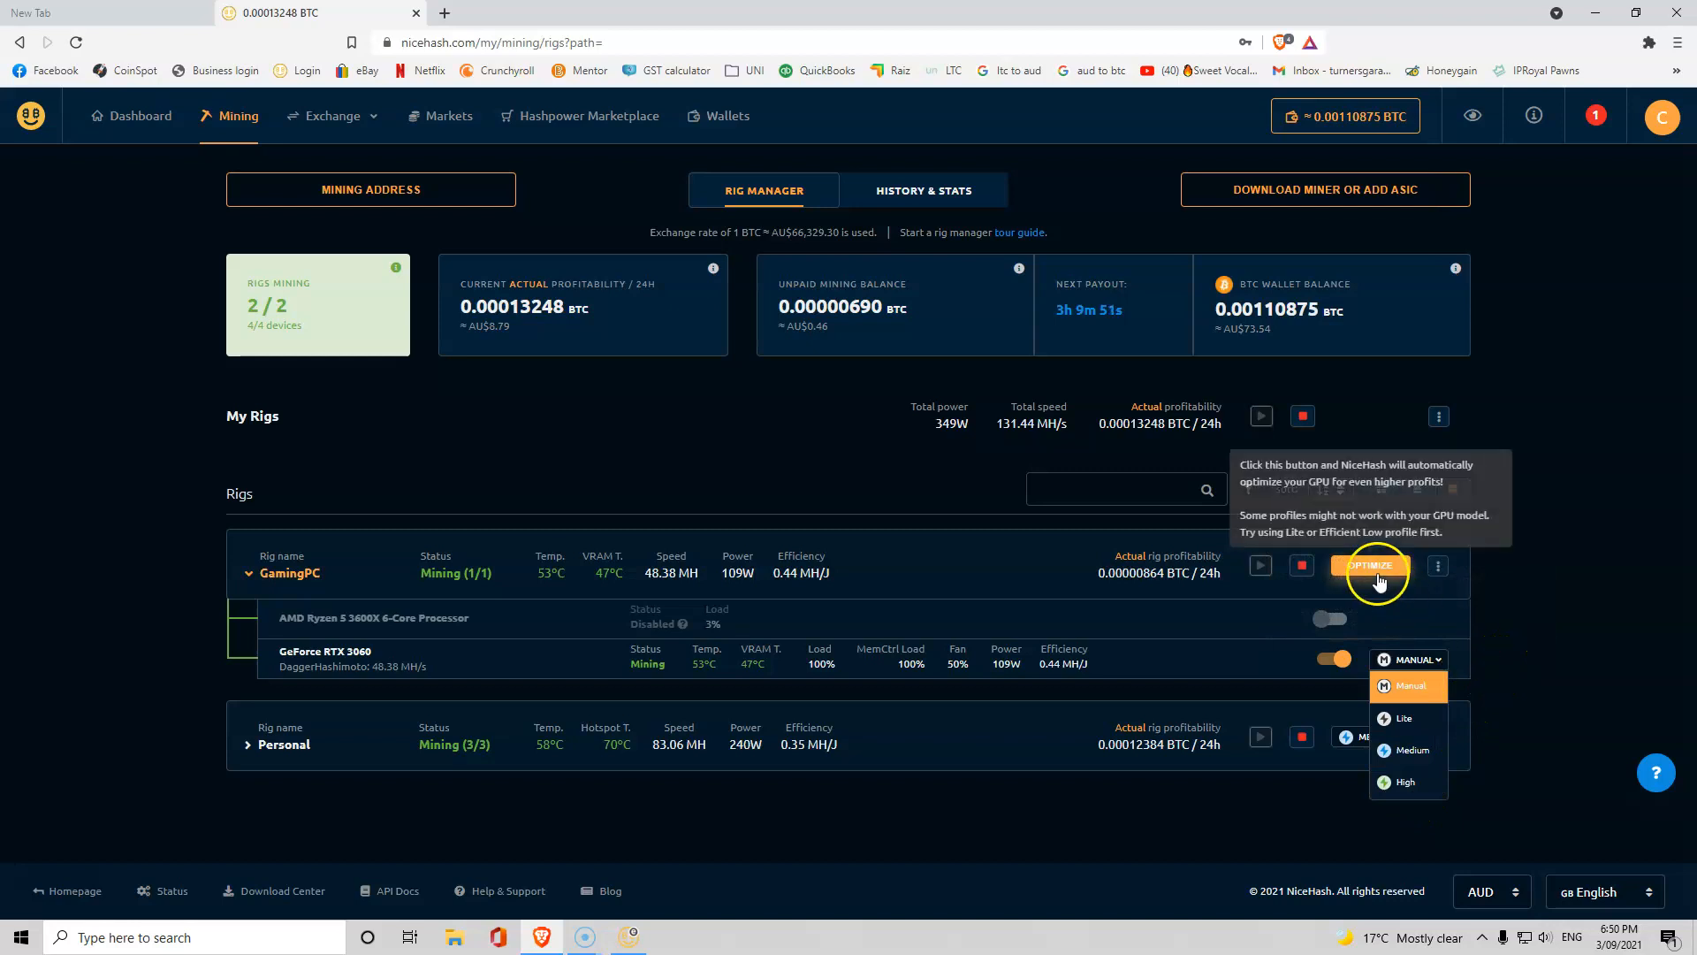
{"action": "left_click", "coordinate": [1524, 660]}
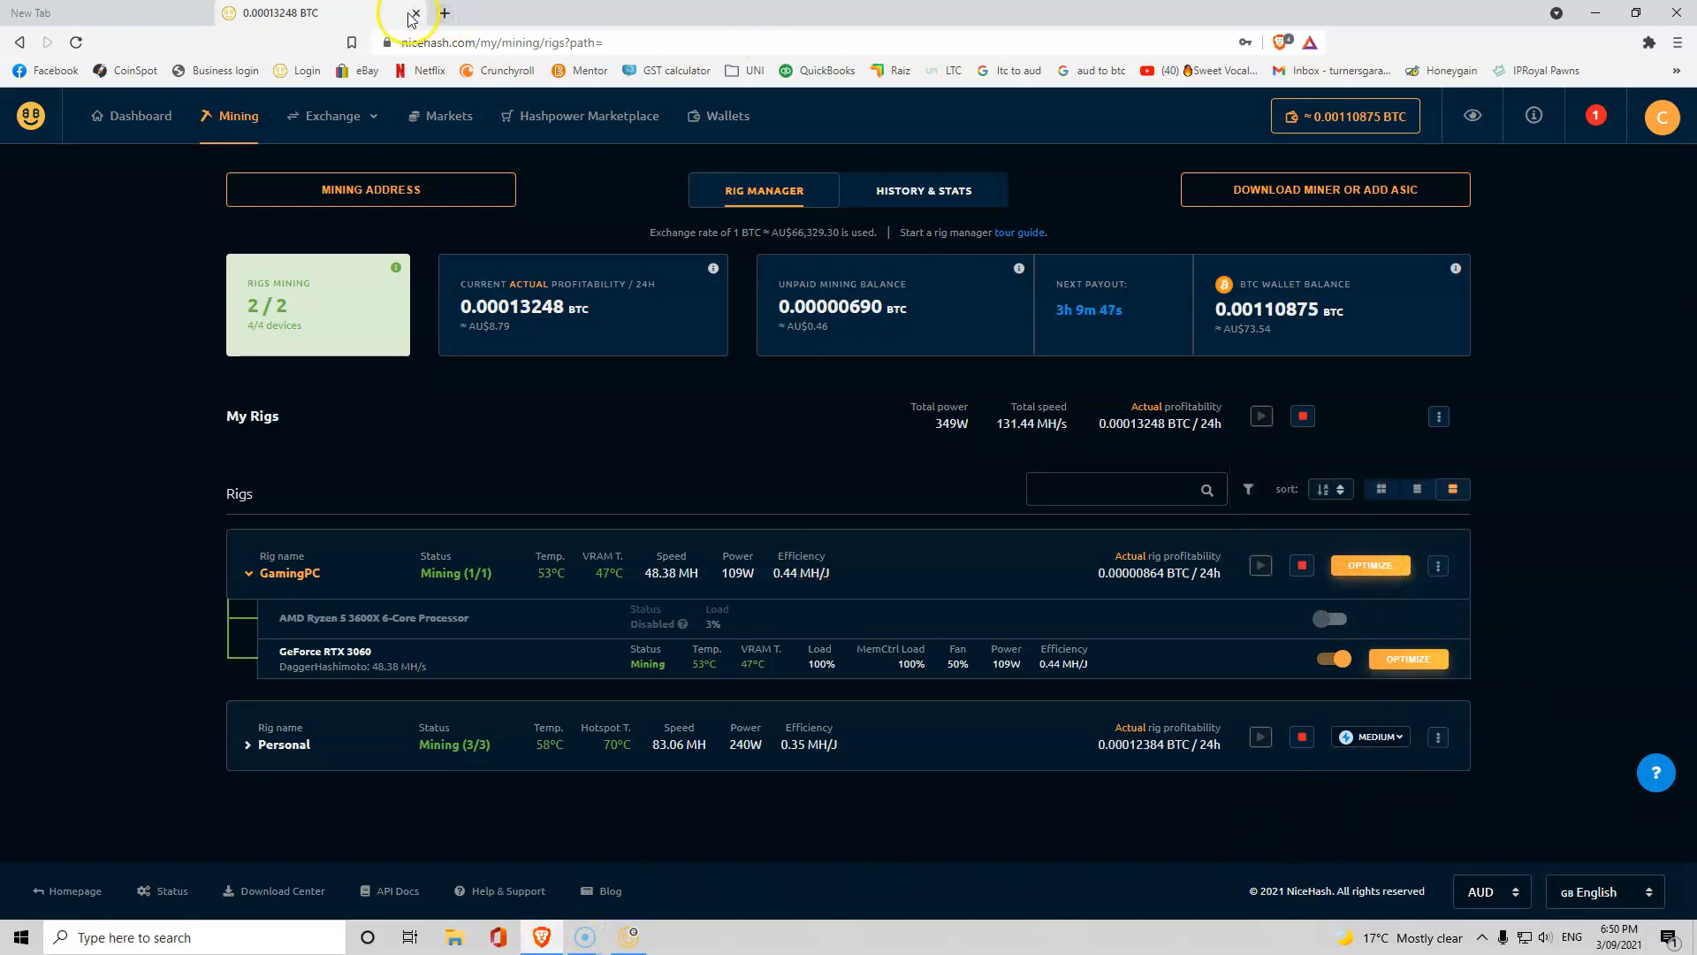
Minimize the browser and open OCTune from QuickMiner's tray menu
{"action": "left_click", "coordinate": [1595, 13]}
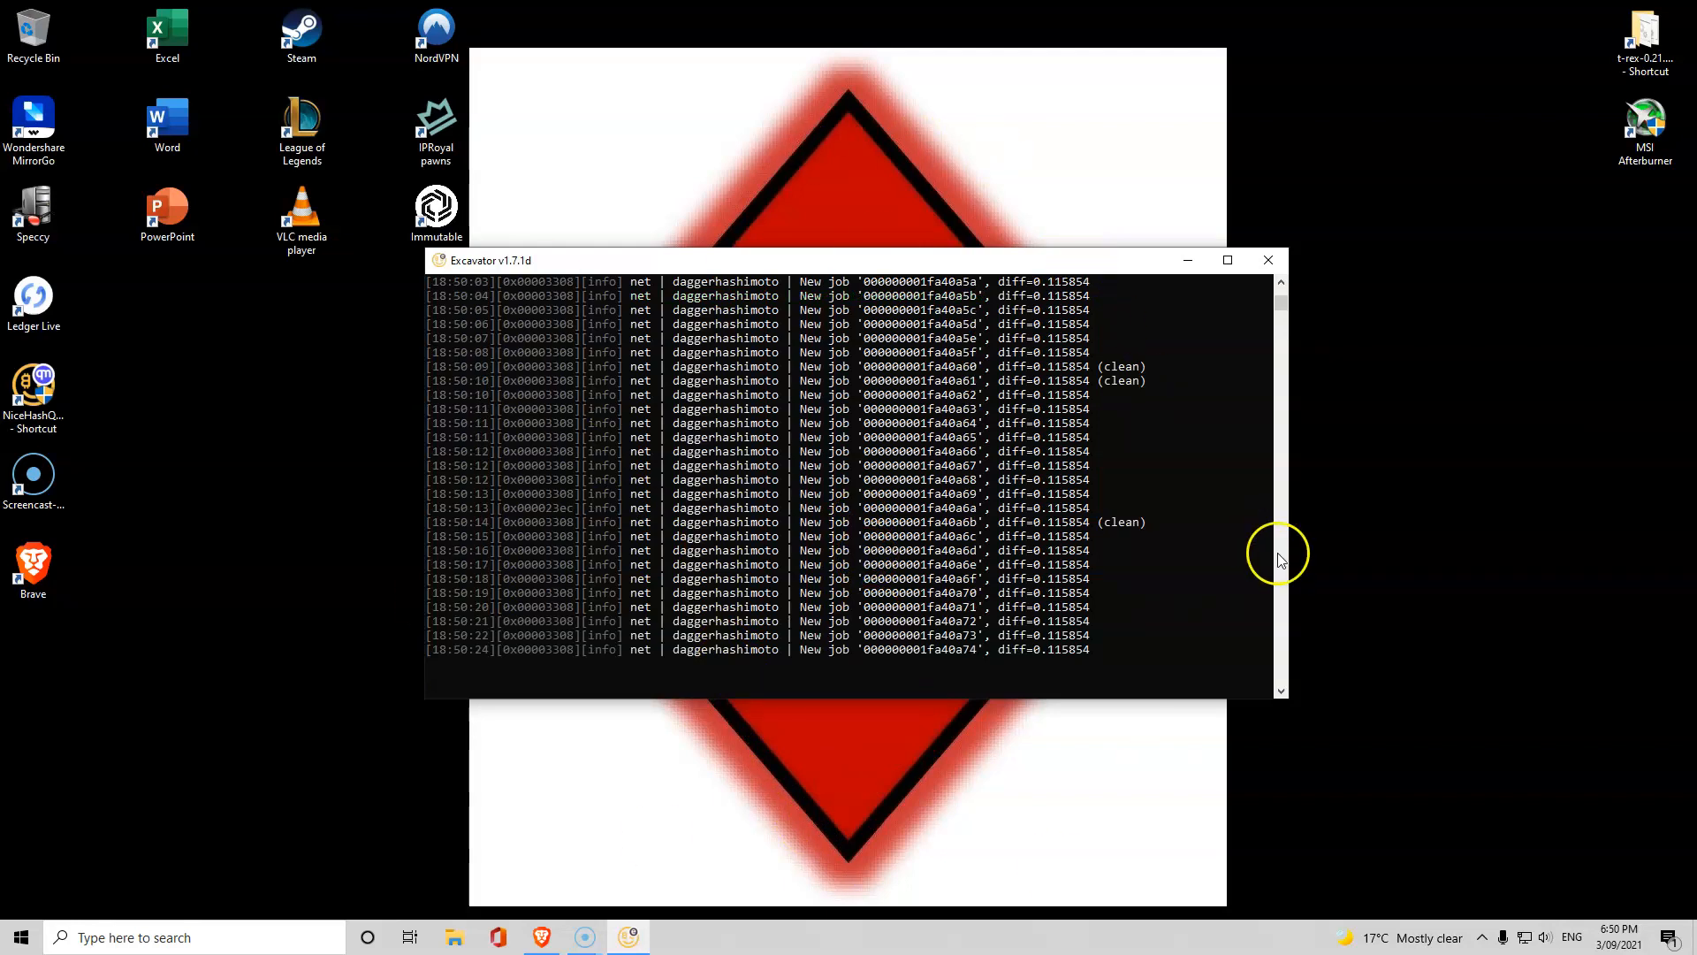
{"action": "left_click", "coordinate": [1483, 938]}
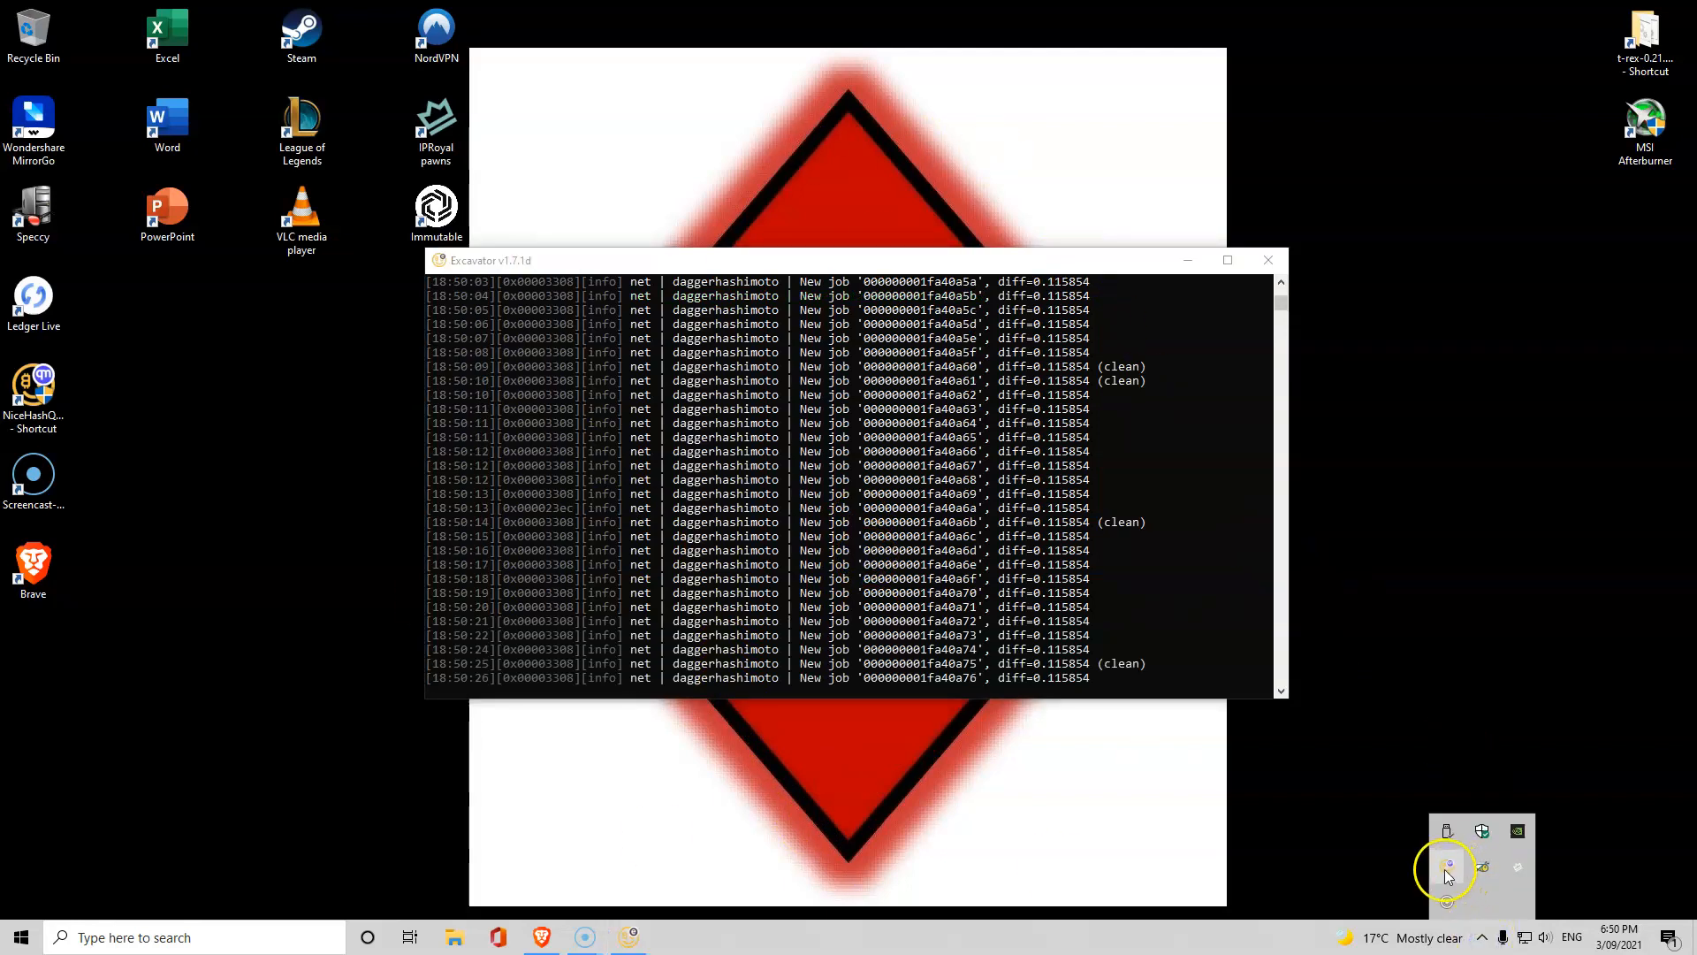
{"action": "right_click", "coordinate": [1446, 867]}
{"action": "mouse_move", "coordinate": [1376, 804]}
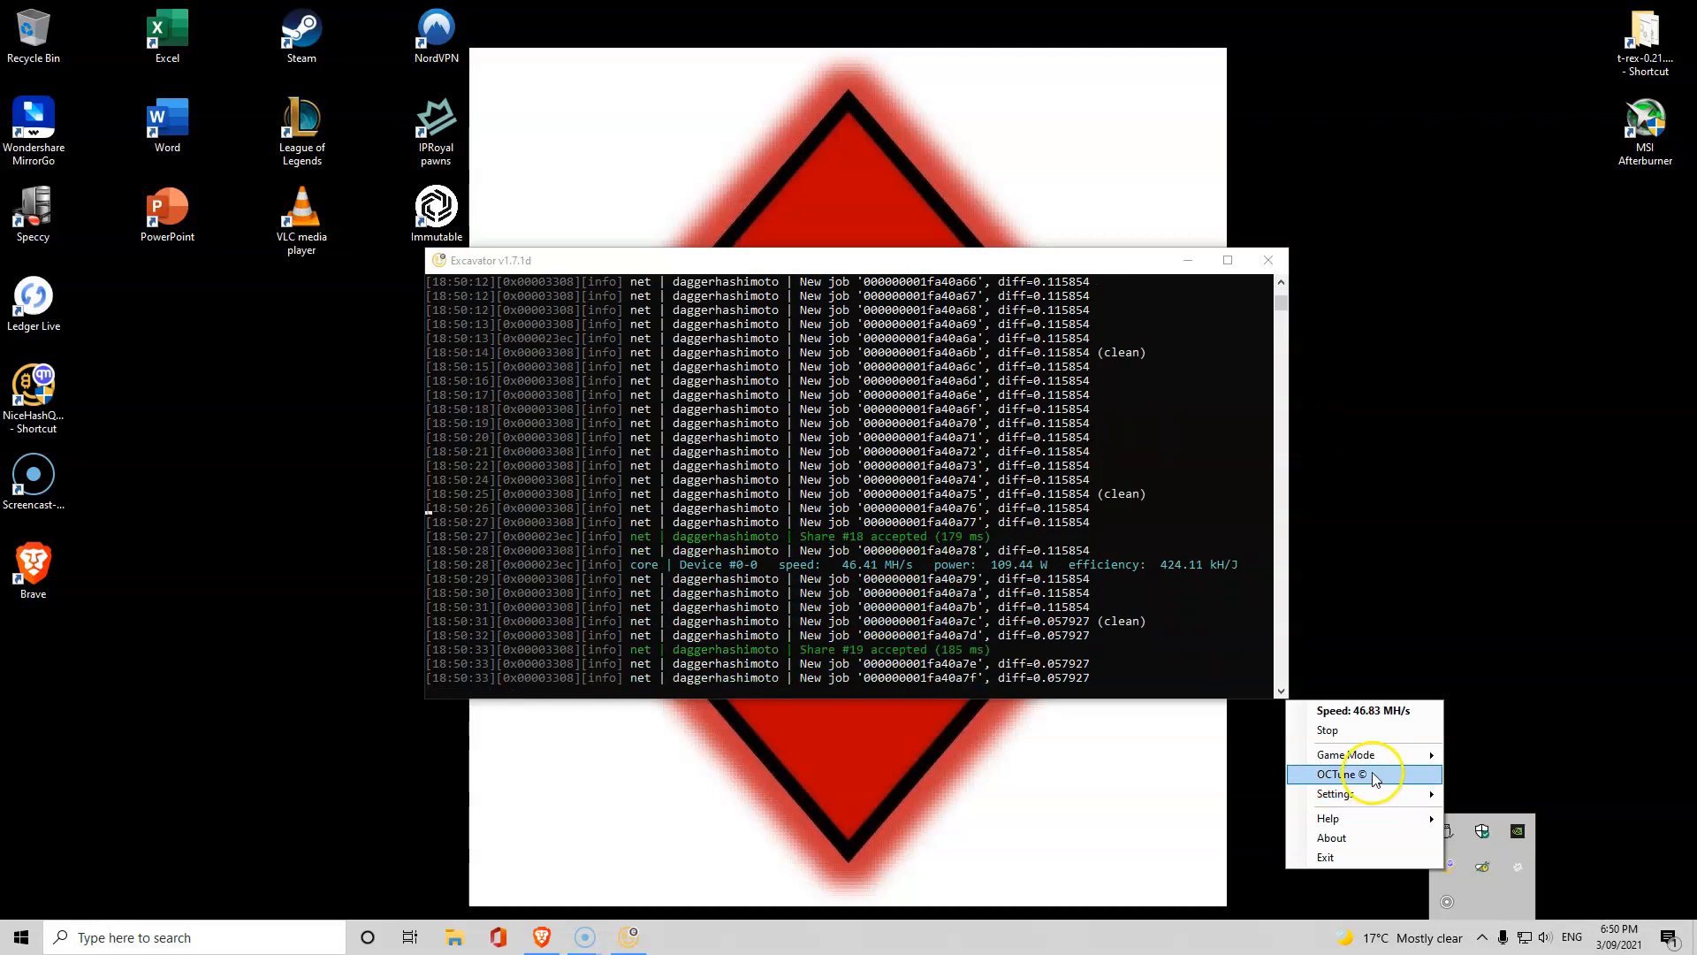
{"action": "left_click", "coordinate": [1382, 774]}
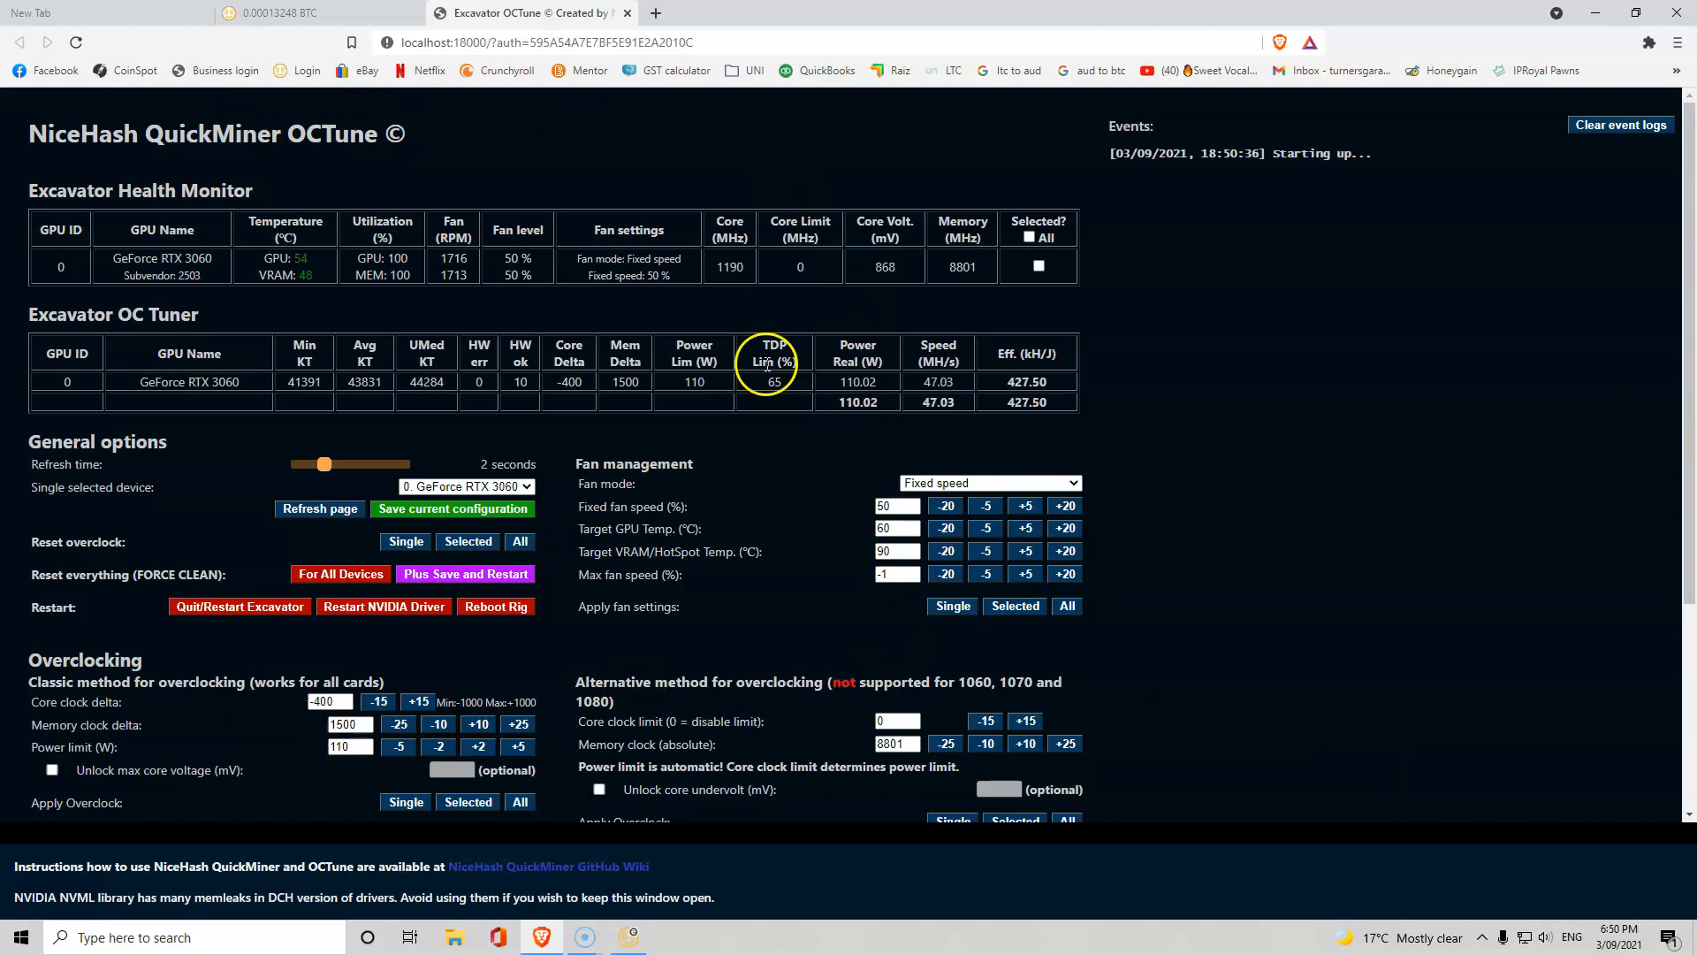
Scroll through the RTX 3060's overclock and fan settings in OCTune, then close the page
{"action": "scroll", "coordinate": [756, 375], "scroll_direction": "down", "scroll_amount": 2}
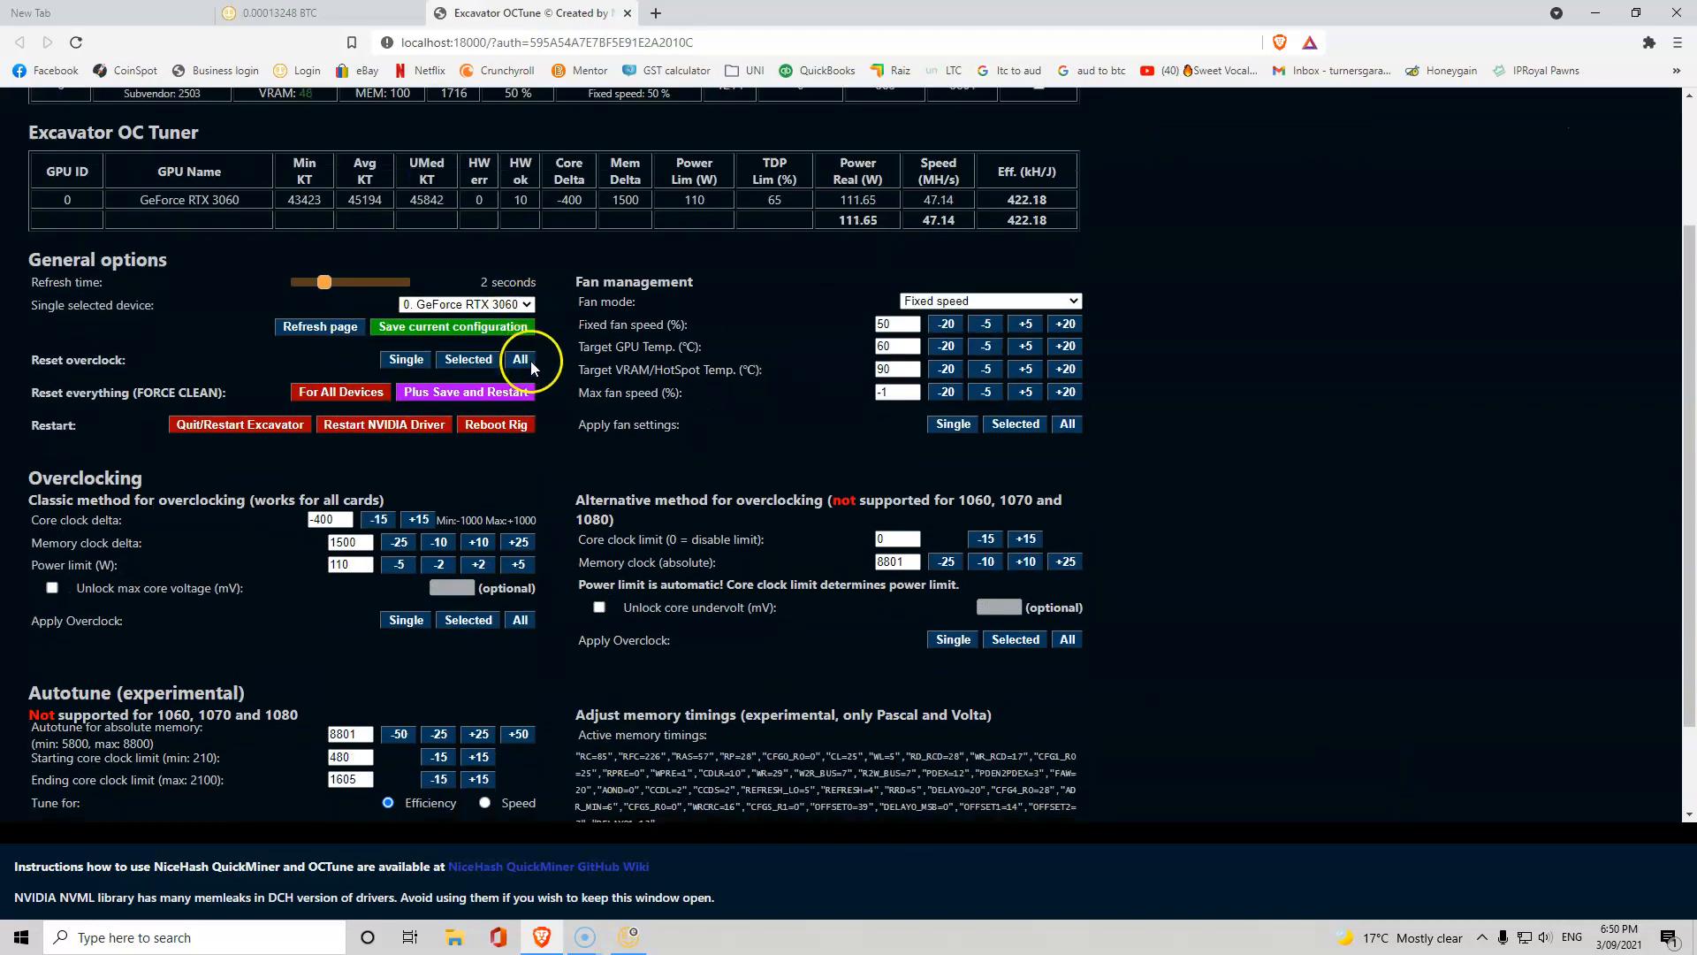
{"action": "scroll", "coordinate": [525, 336], "scroll_direction": "down", "scroll_amount": 2}
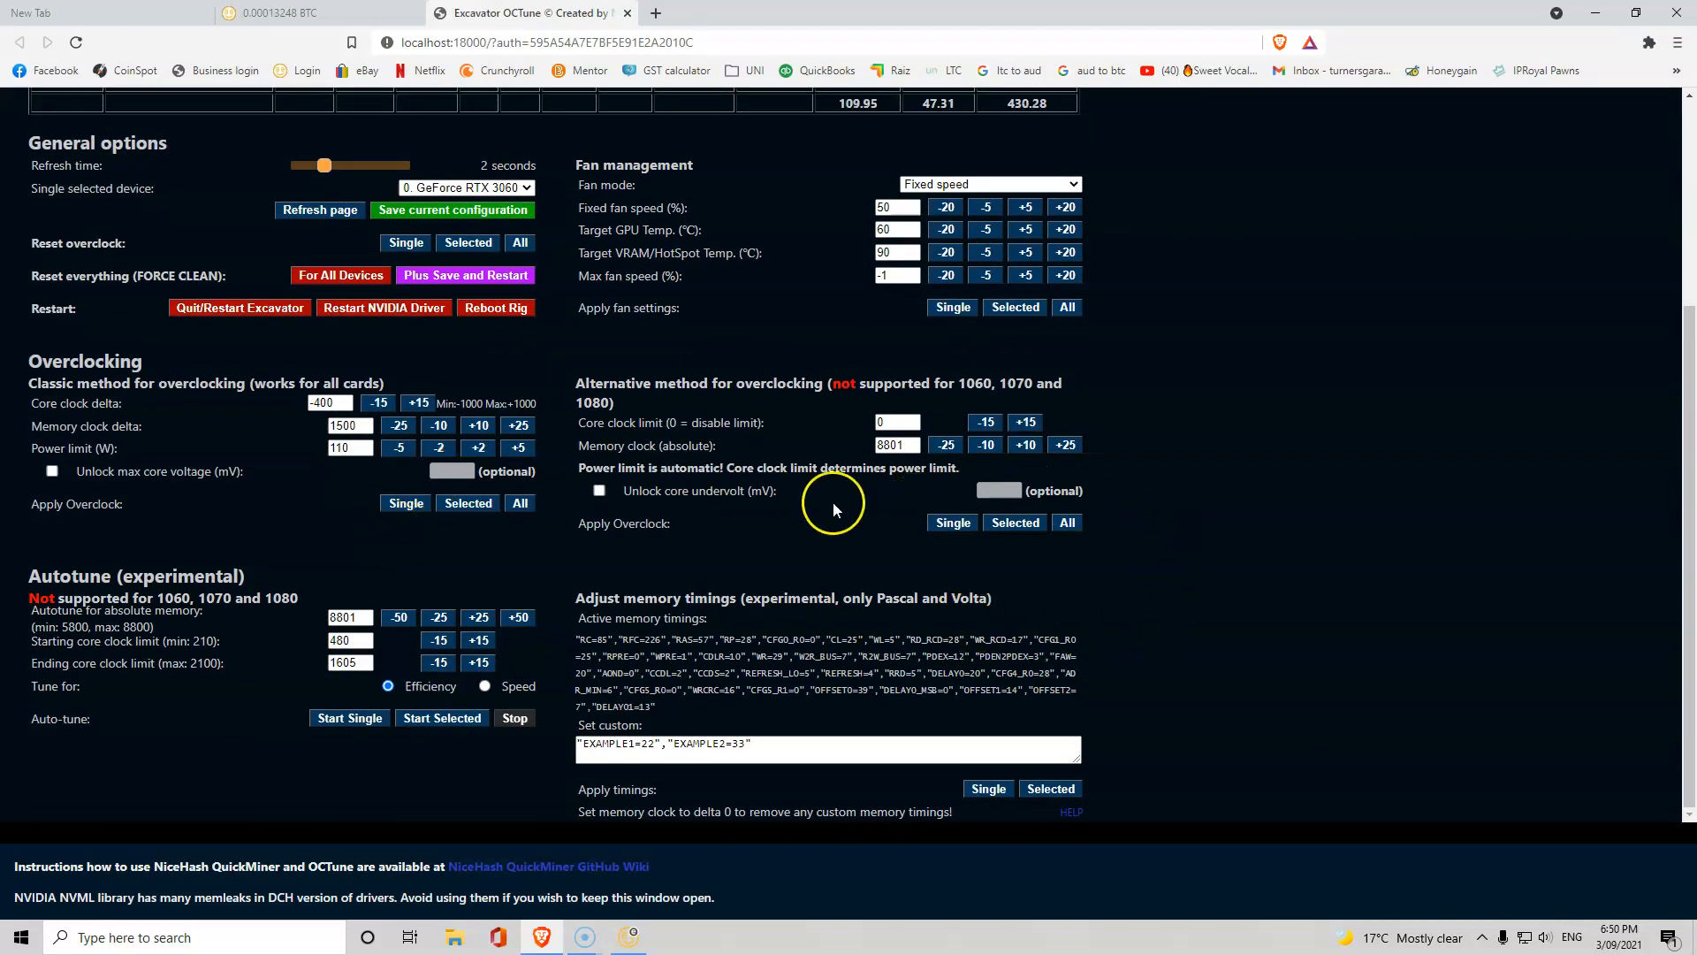
{"action": "scroll", "coordinate": [963, 530], "scroll_direction": "up", "scroll_amount": 2}
{"action": "scroll", "coordinate": [742, 495], "scroll_direction": "up", "scroll_amount": 2}
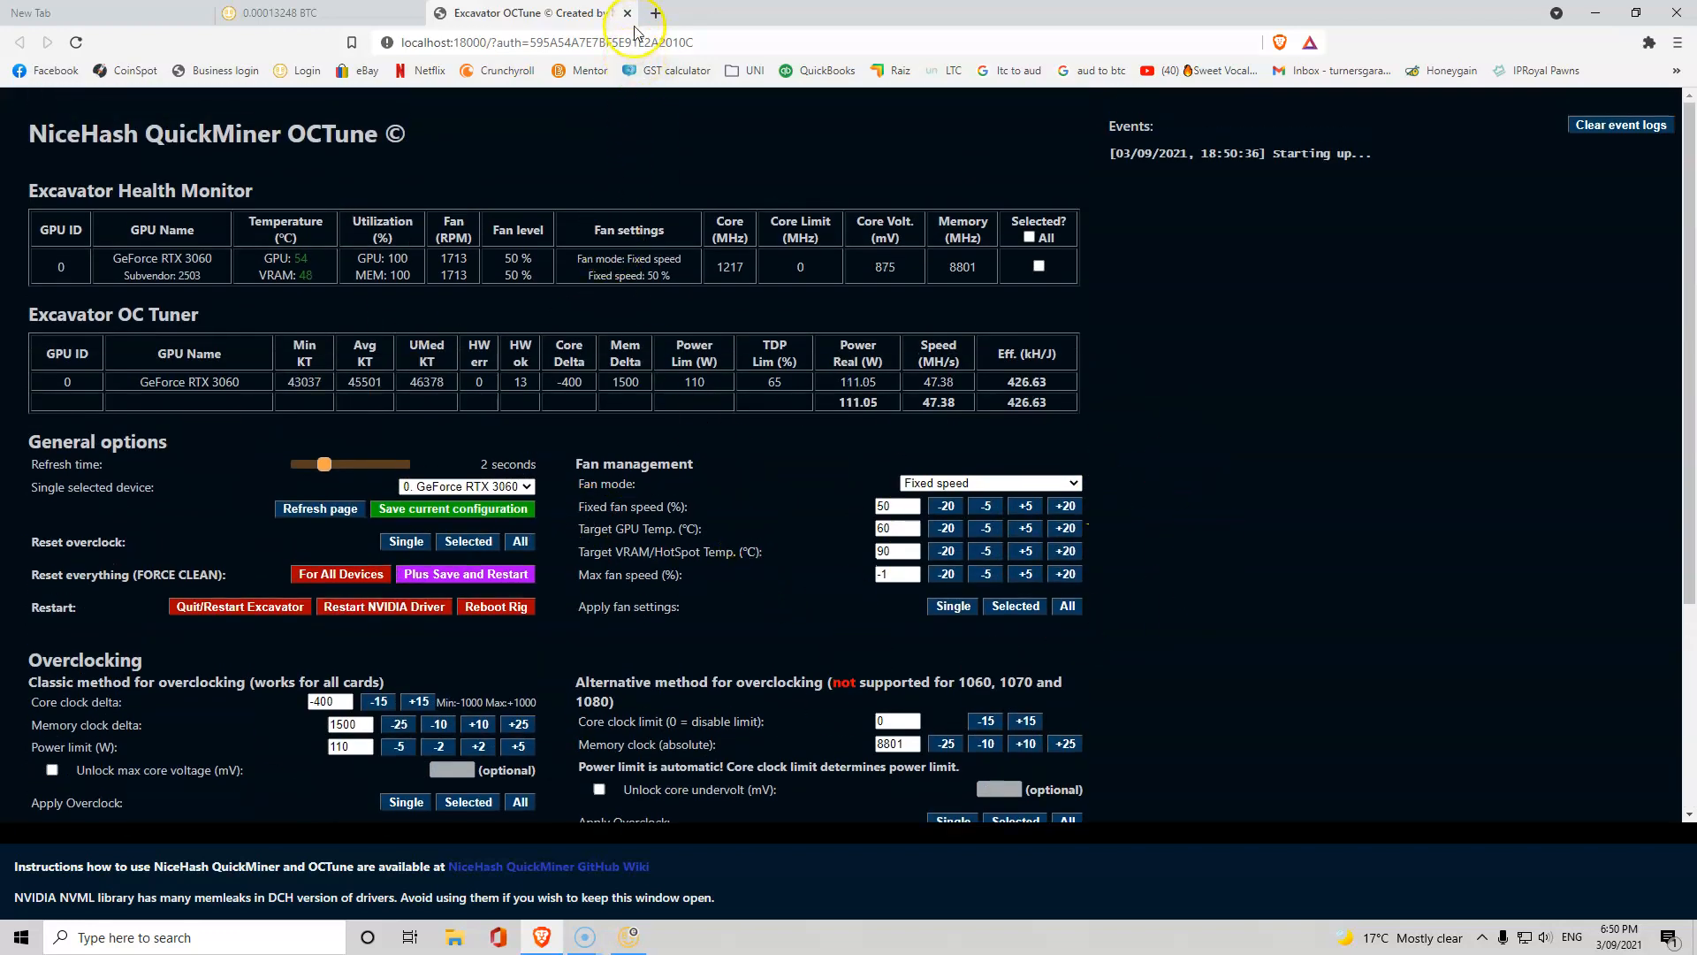
{"action": "left_click", "coordinate": [627, 12]}
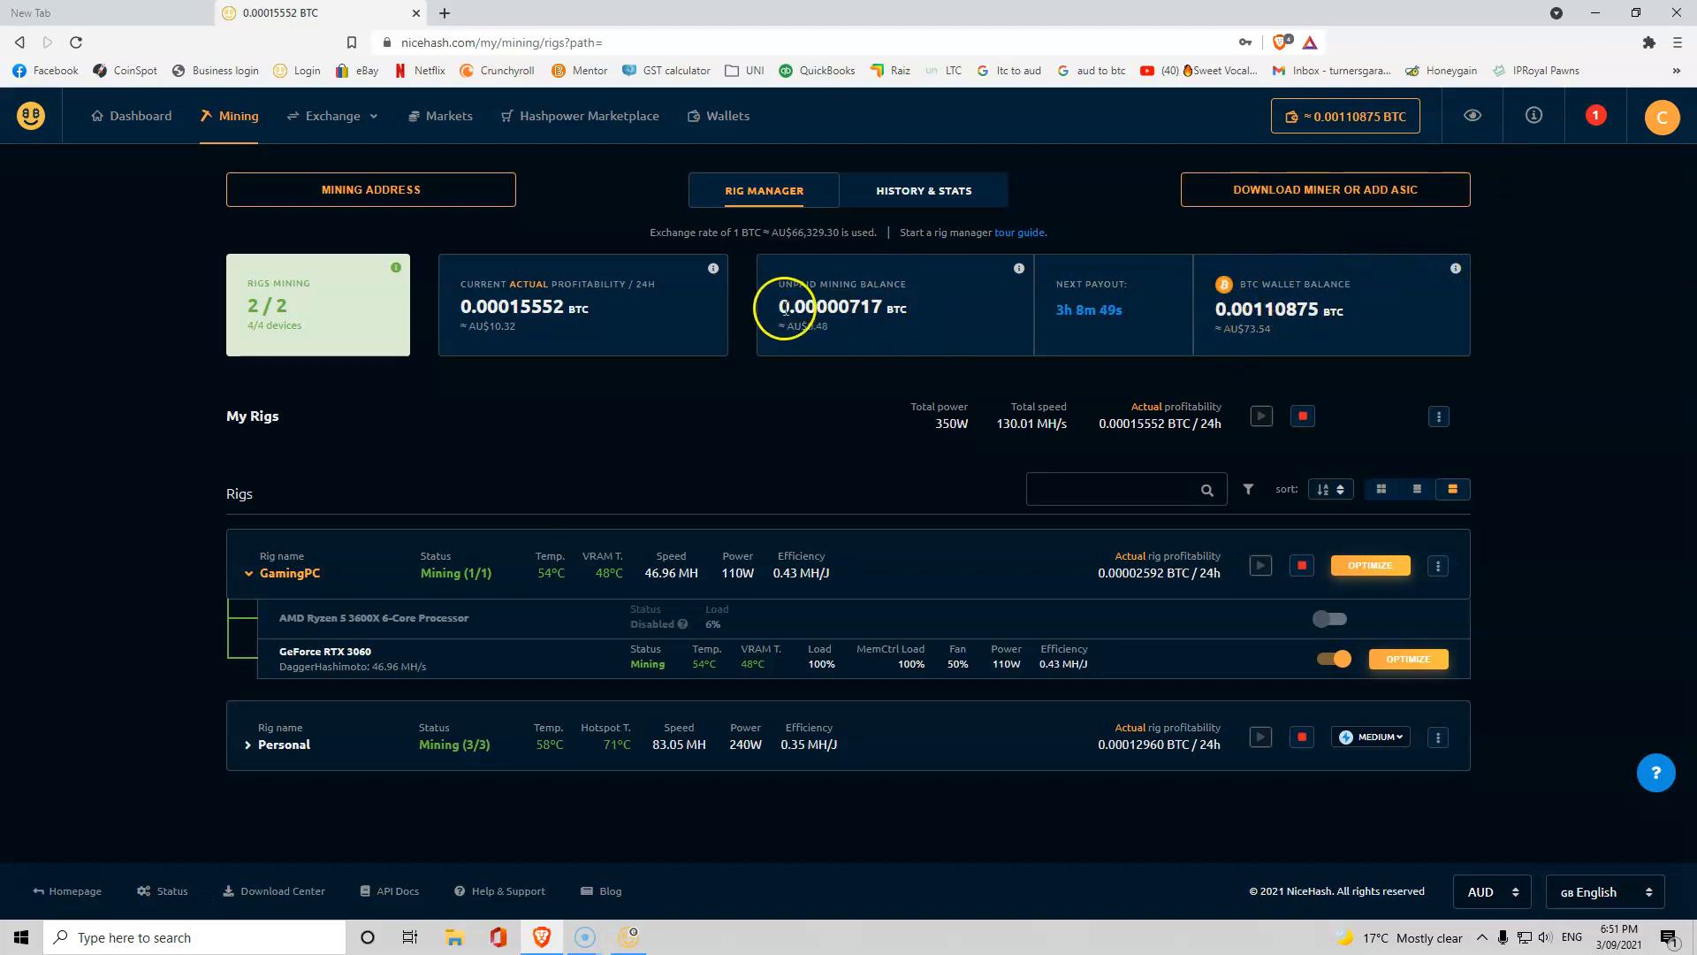
Check the unpaid balance, then scroll History & Stats' workers, history chart and payments list
{"action": "left_click_drag", "start_coordinate": [782, 305], "coordinate": [910, 316]}
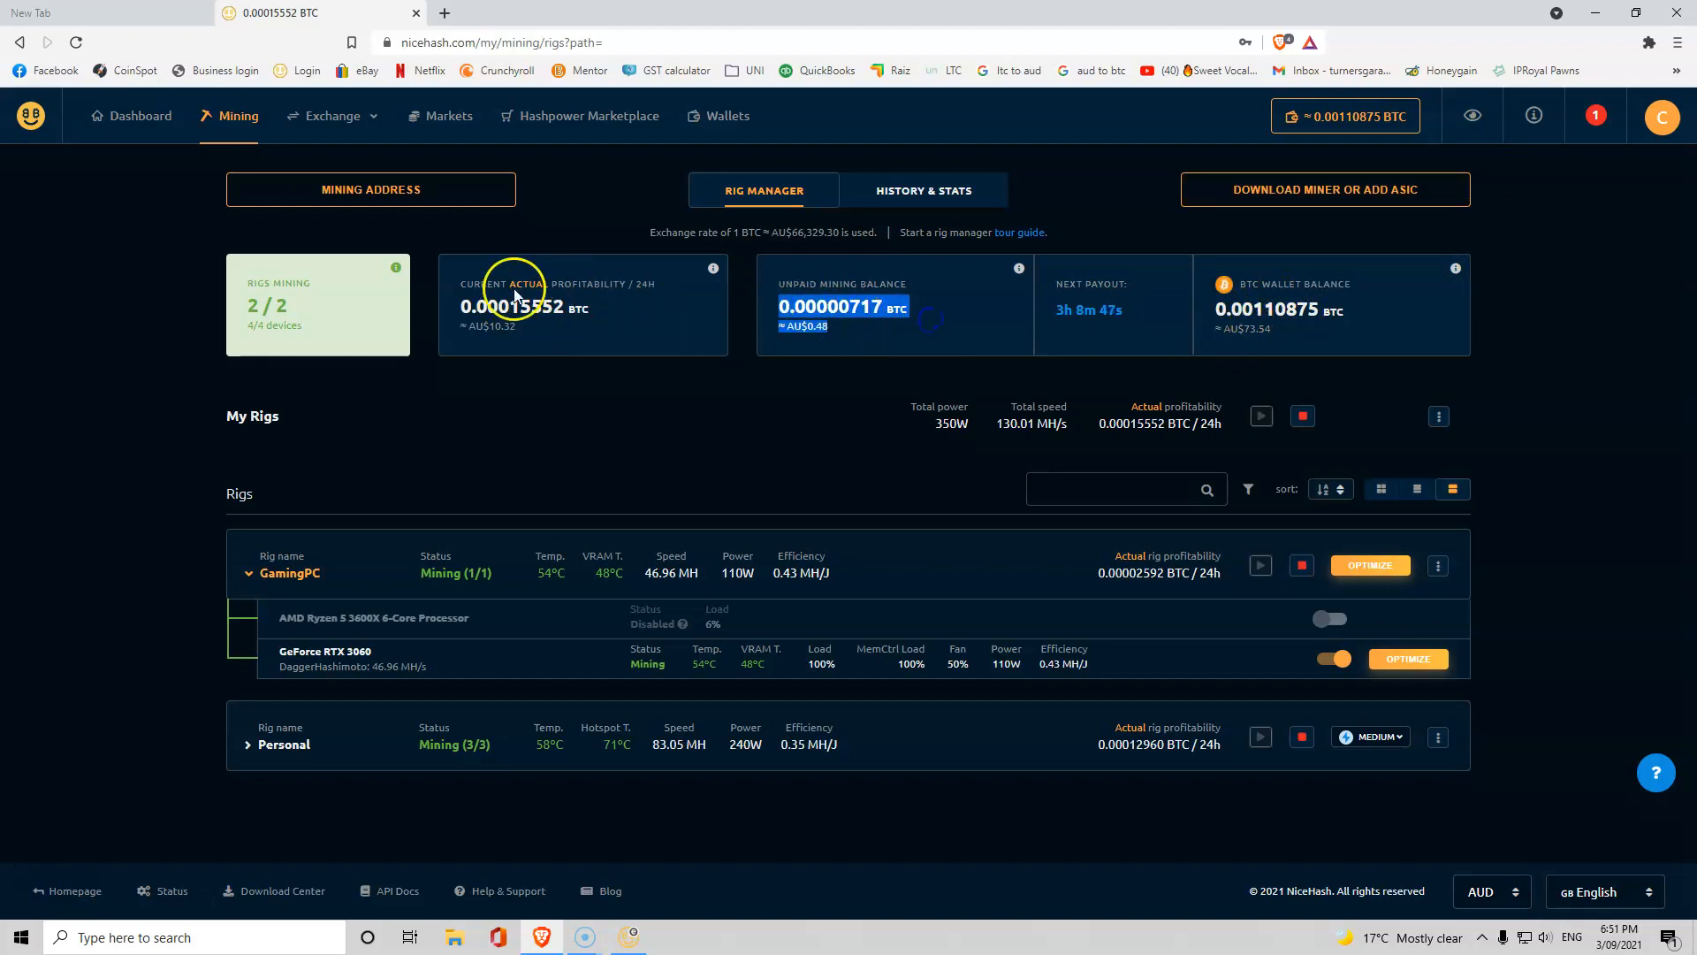
{"action": "left_click", "coordinate": [848, 308]}
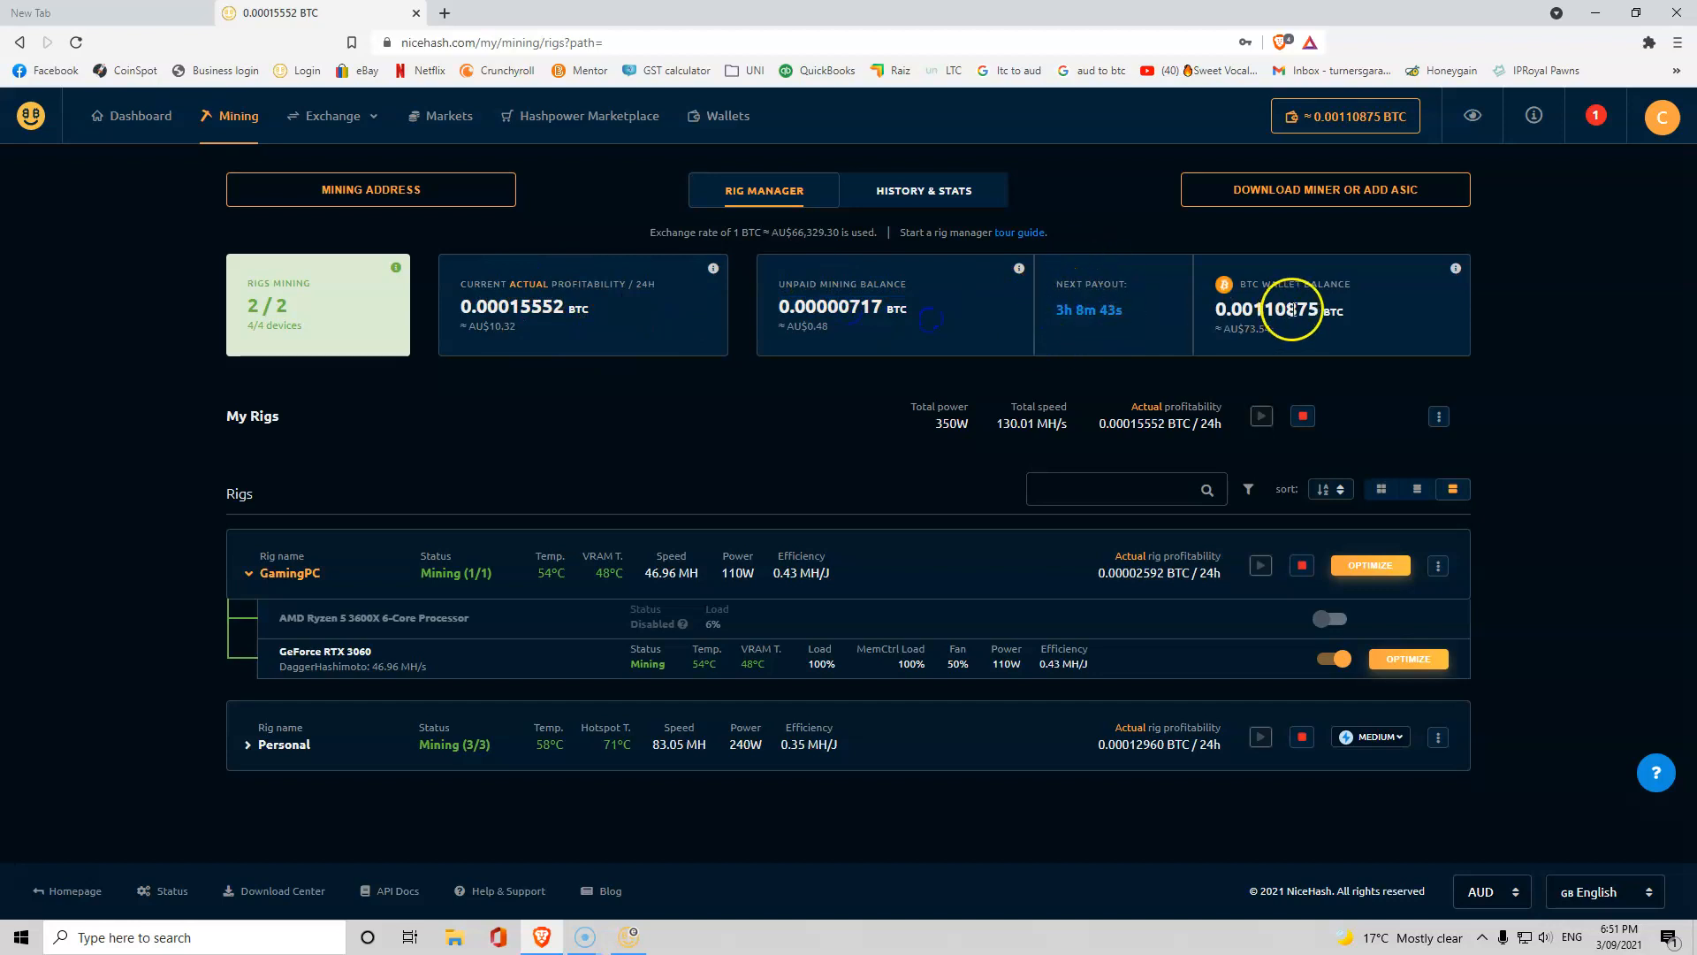
{"action": "left_click", "coordinate": [923, 189]}
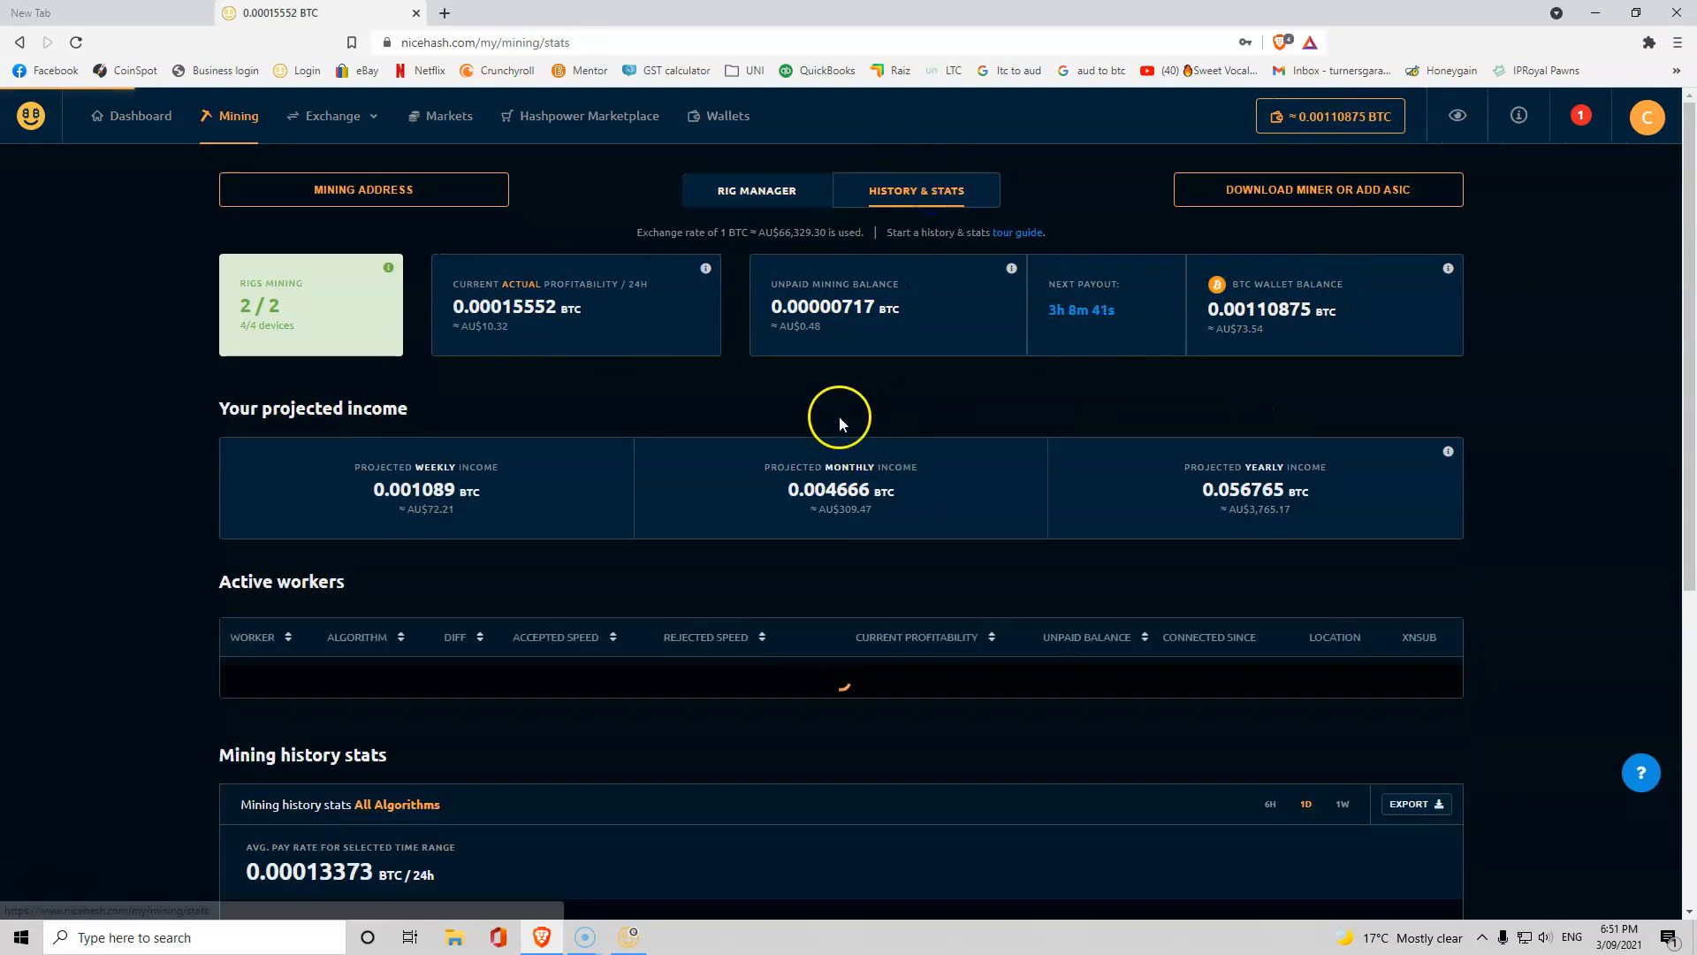
{"action": "scroll", "coordinate": [659, 490], "scroll_direction": "down", "scroll_amount": 2}
{"action": "scroll", "coordinate": [1308, 522], "scroll_direction": "down", "scroll_amount": 9}
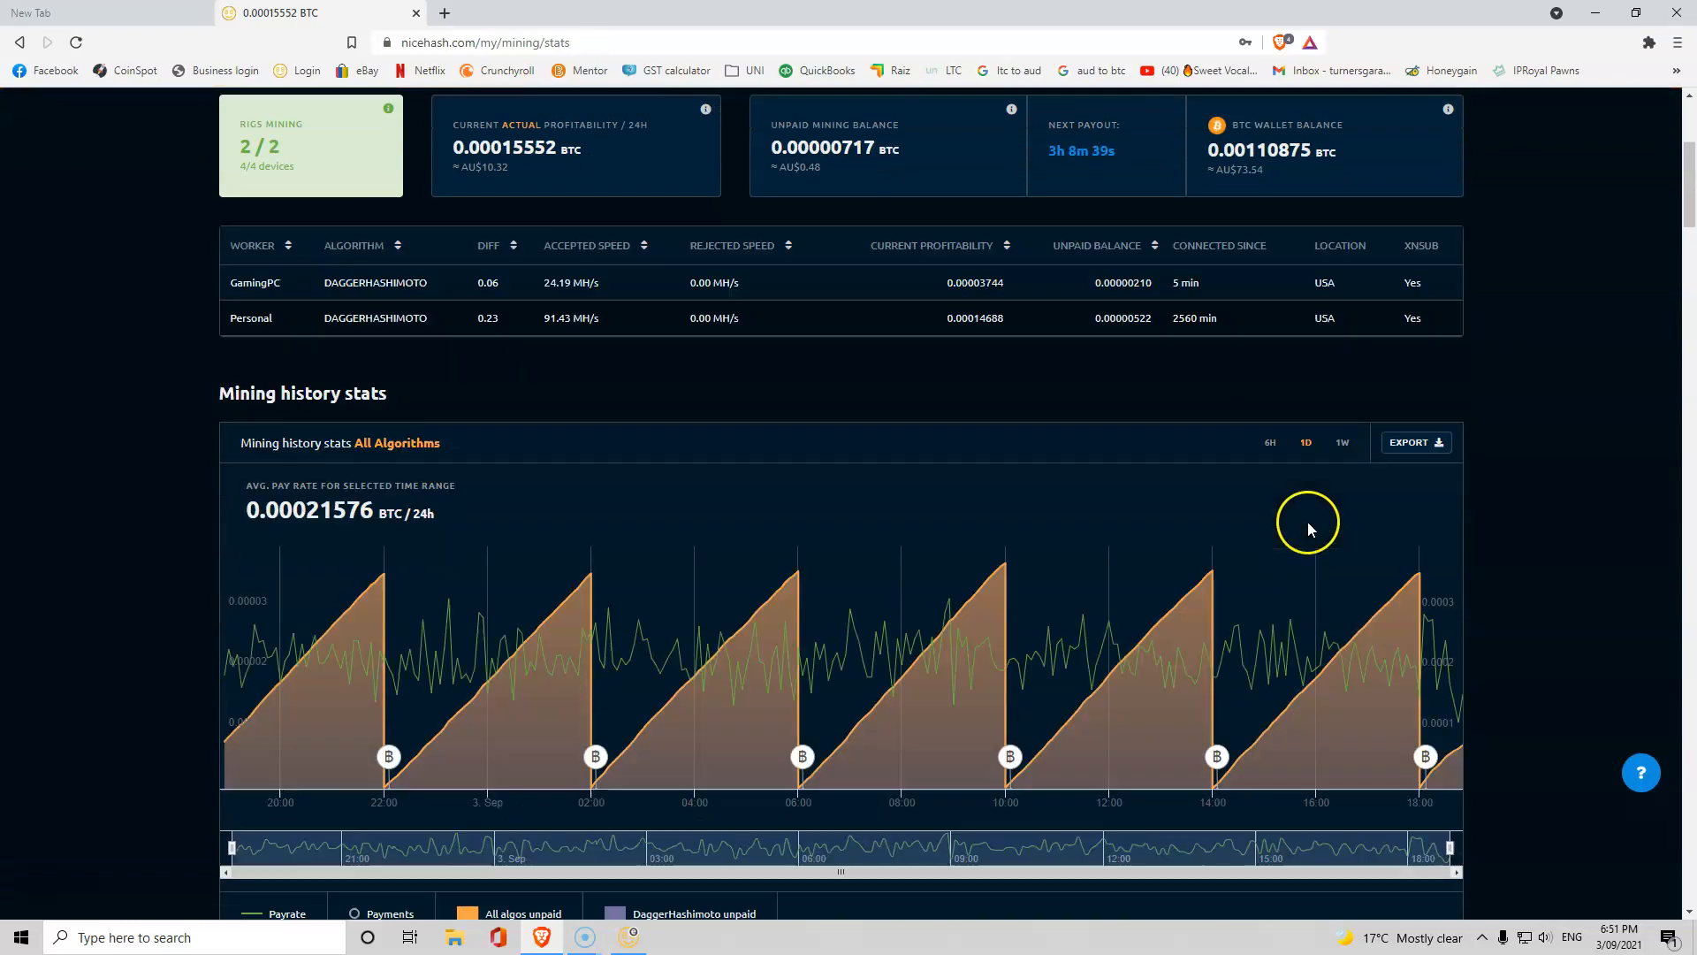
{"action": "scroll", "coordinate": [1371, 651], "scroll_direction": "down", "scroll_amount": 1}
{"action": "scroll", "coordinate": [1375, 652], "scroll_direction": "up", "scroll_amount": 1}
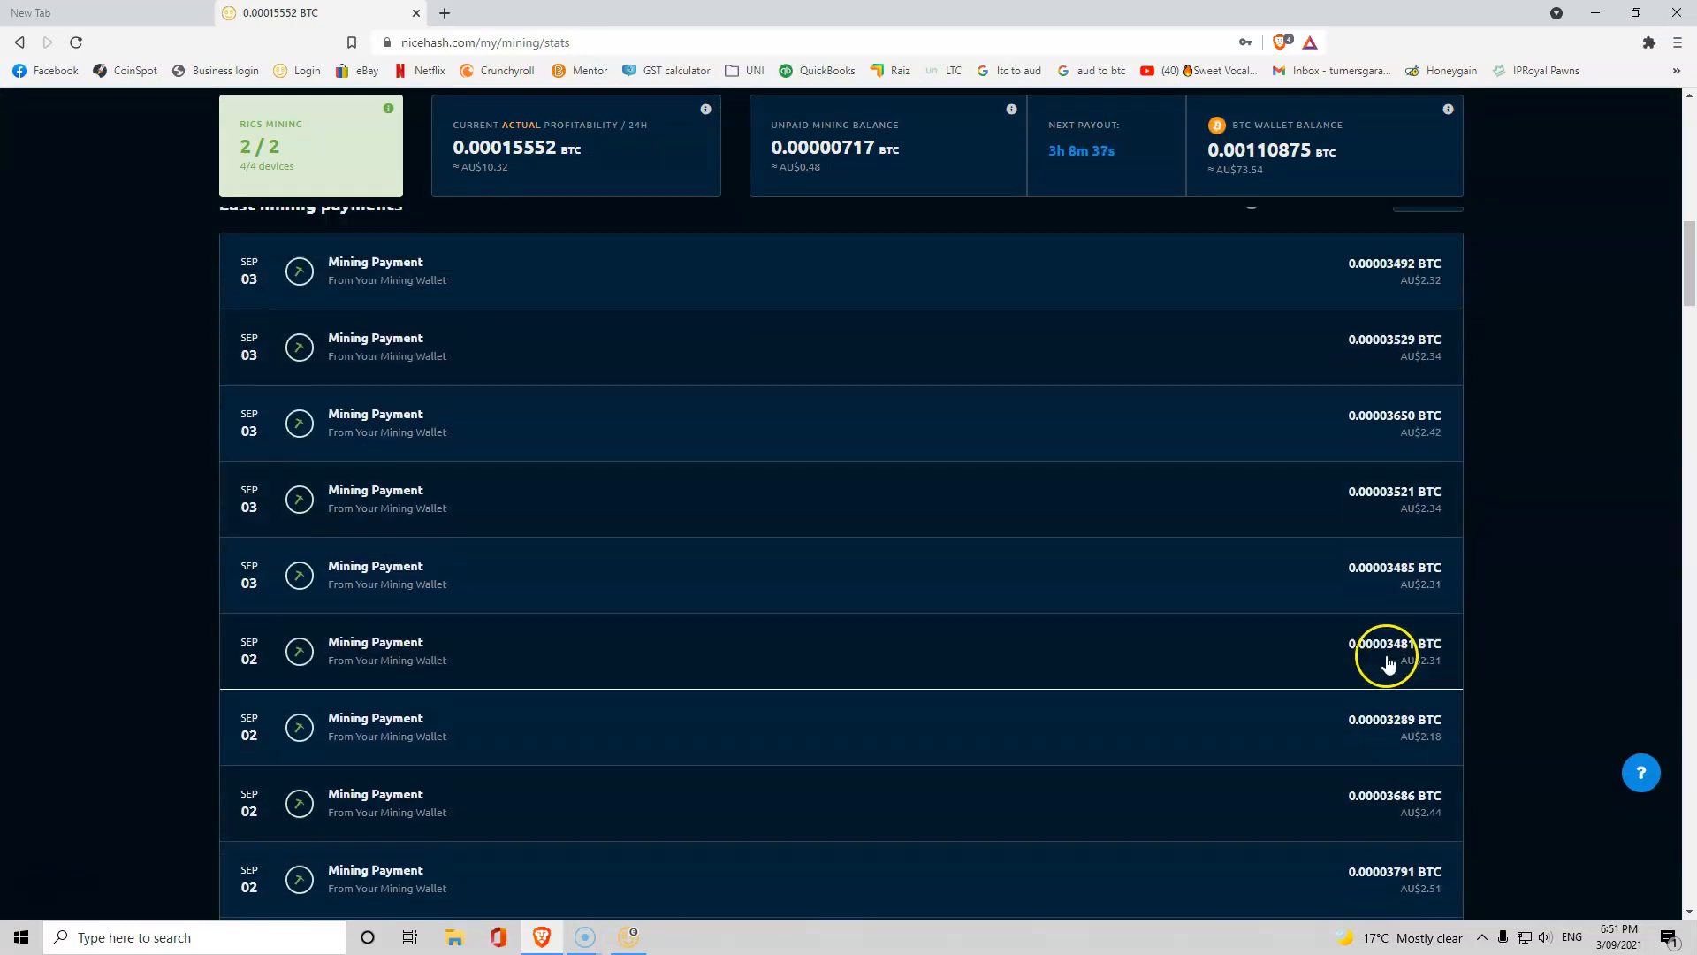
{"action": "scroll", "coordinate": [1418, 647], "scroll_direction": "up", "scroll_amount": 11}
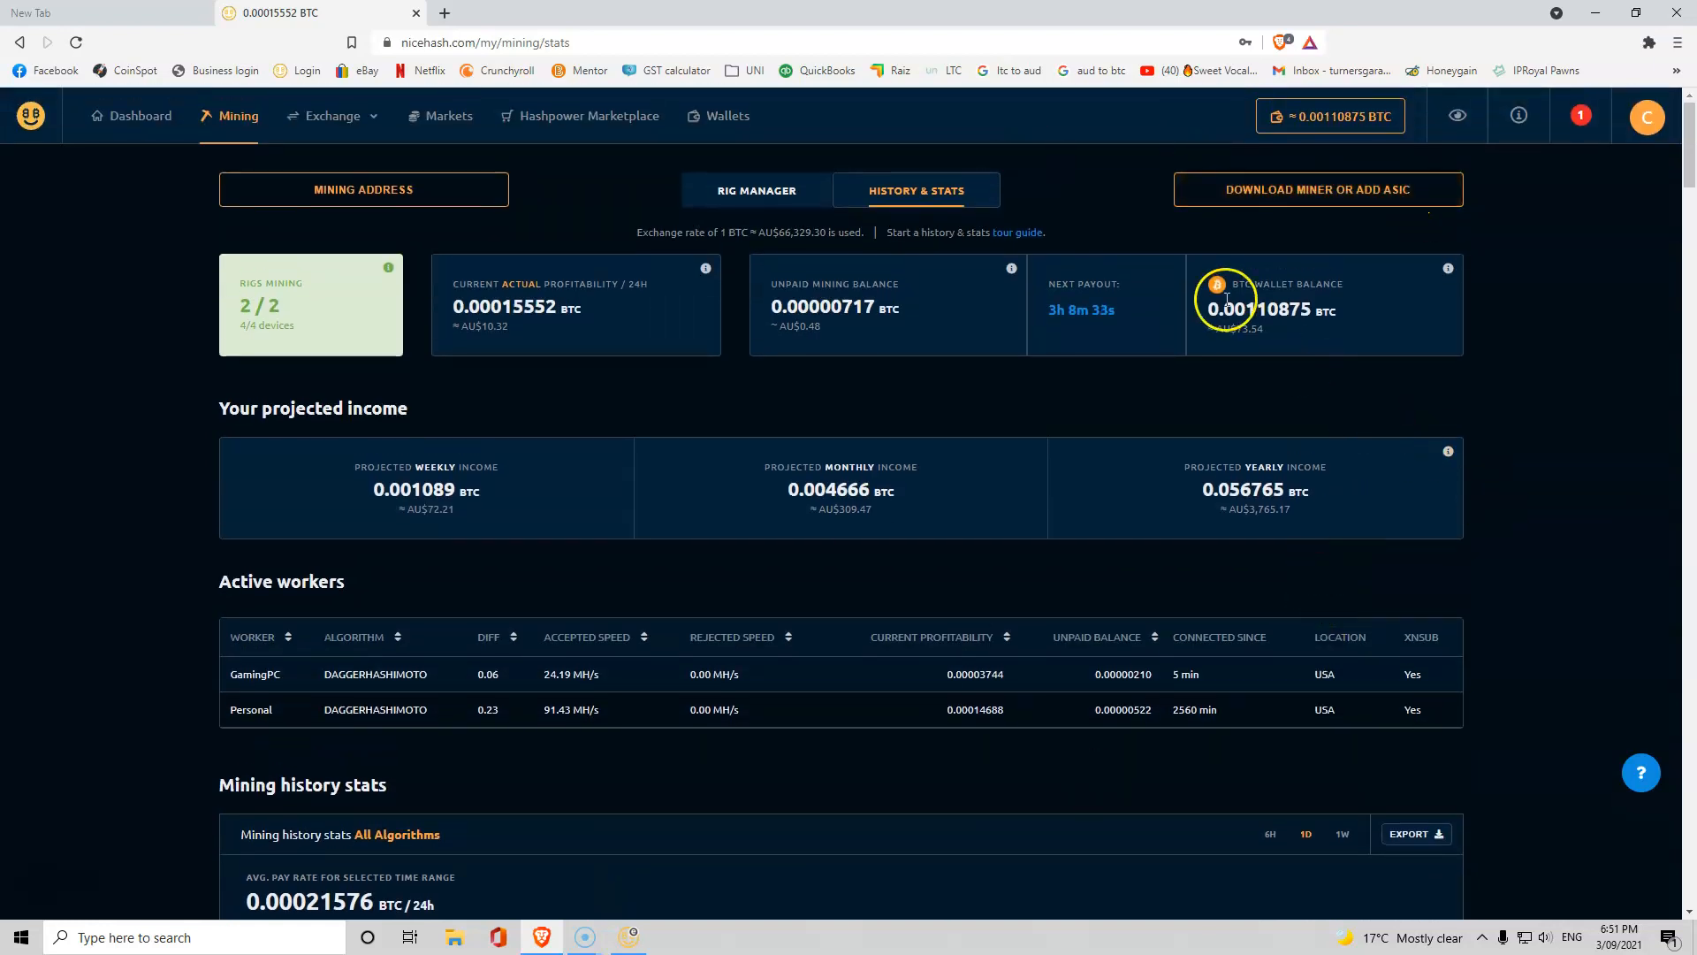
{"action": "left_click", "coordinate": [1320, 121]}
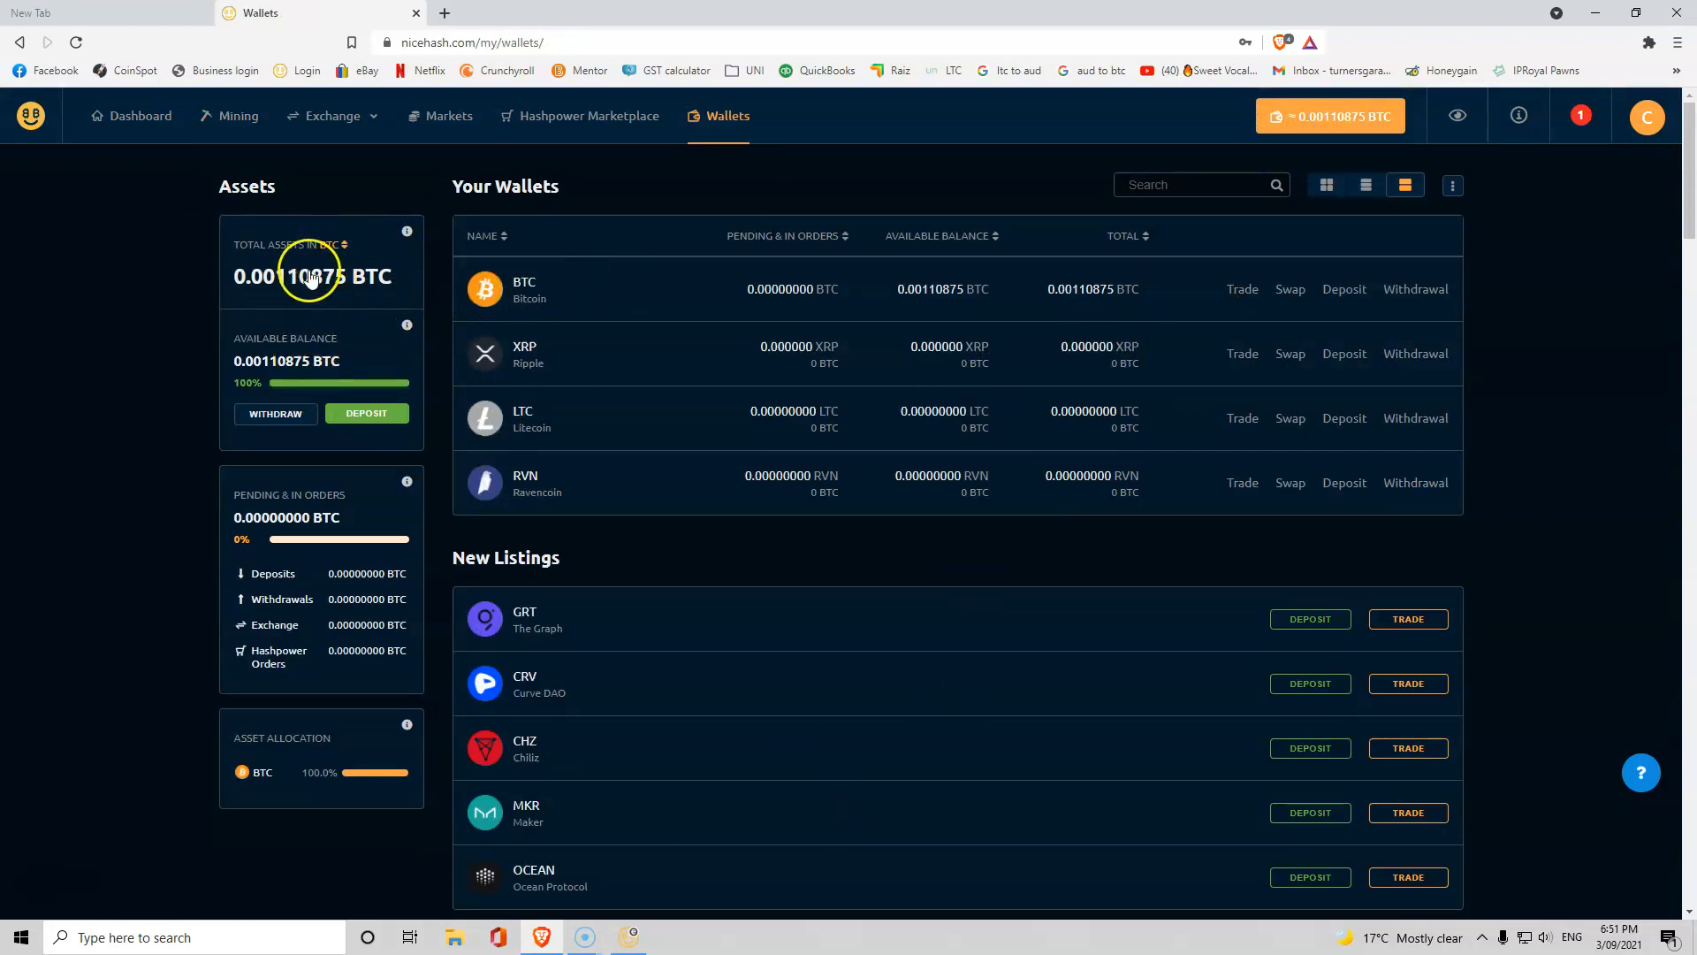
Open the Withdraw dialog for the 0.00110875 BTC Bitcoin wallet
{"action": "left_click", "coordinate": [285, 417]}
Fill the Ledger withdrawal with the full 0.00110875 BTC, check the fee, then close without sending
{"action": "left_click", "coordinate": [278, 417]}
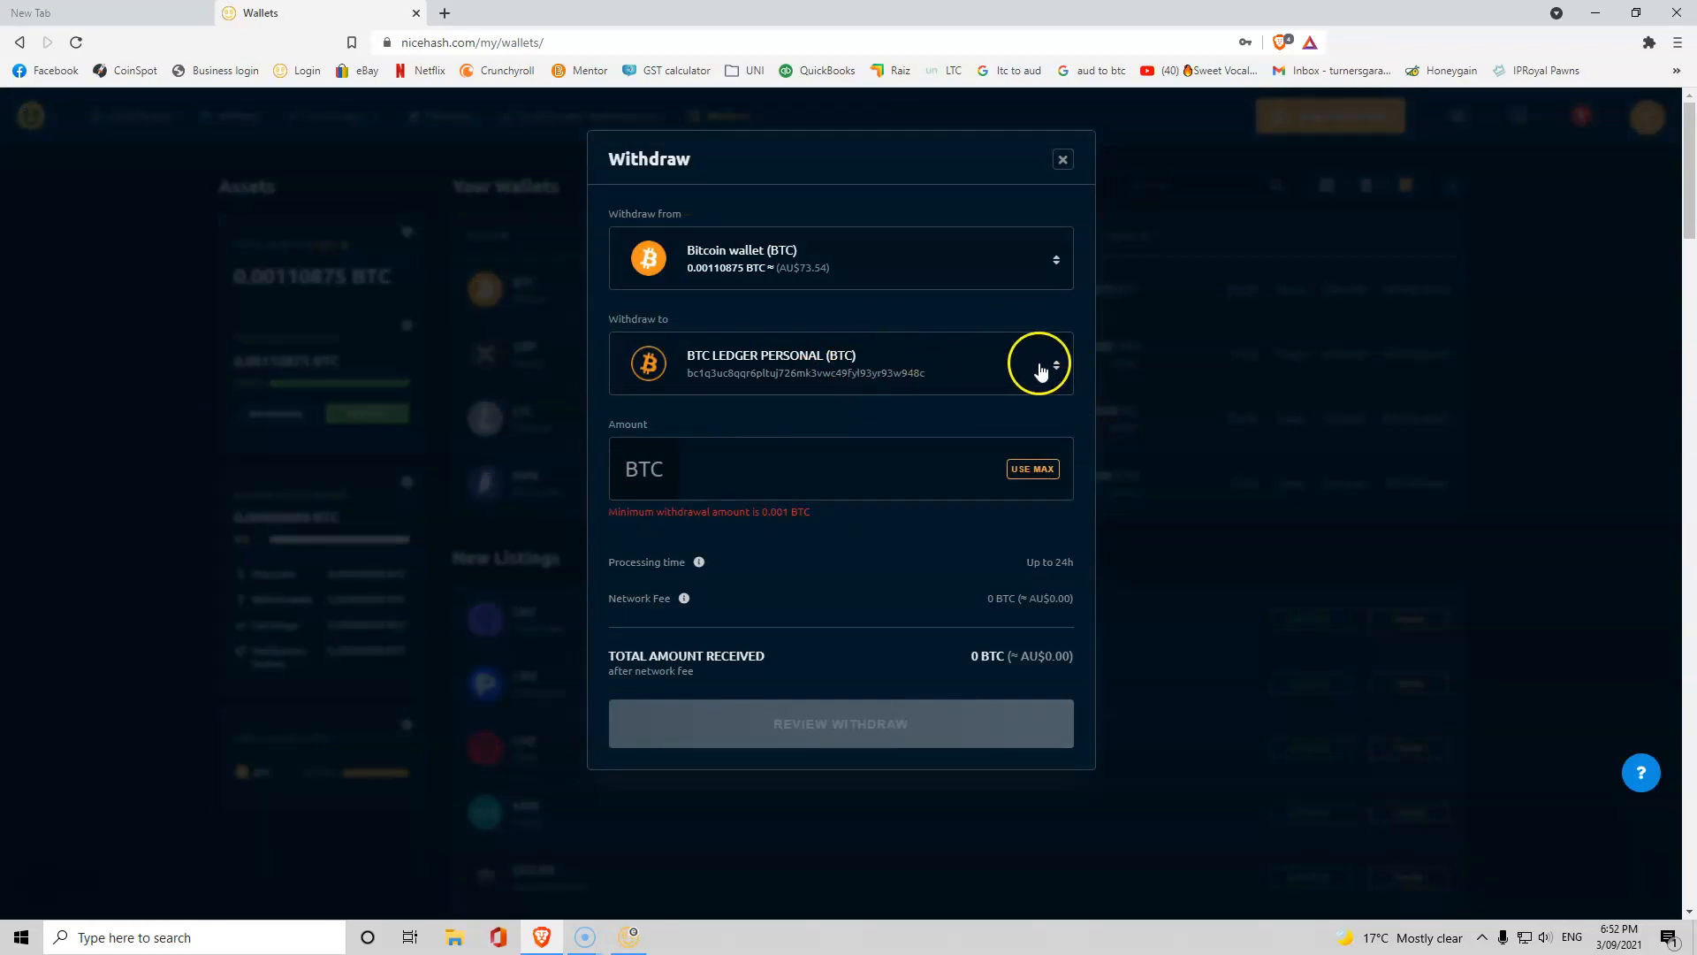
{"action": "left_click", "coordinate": [1032, 474]}
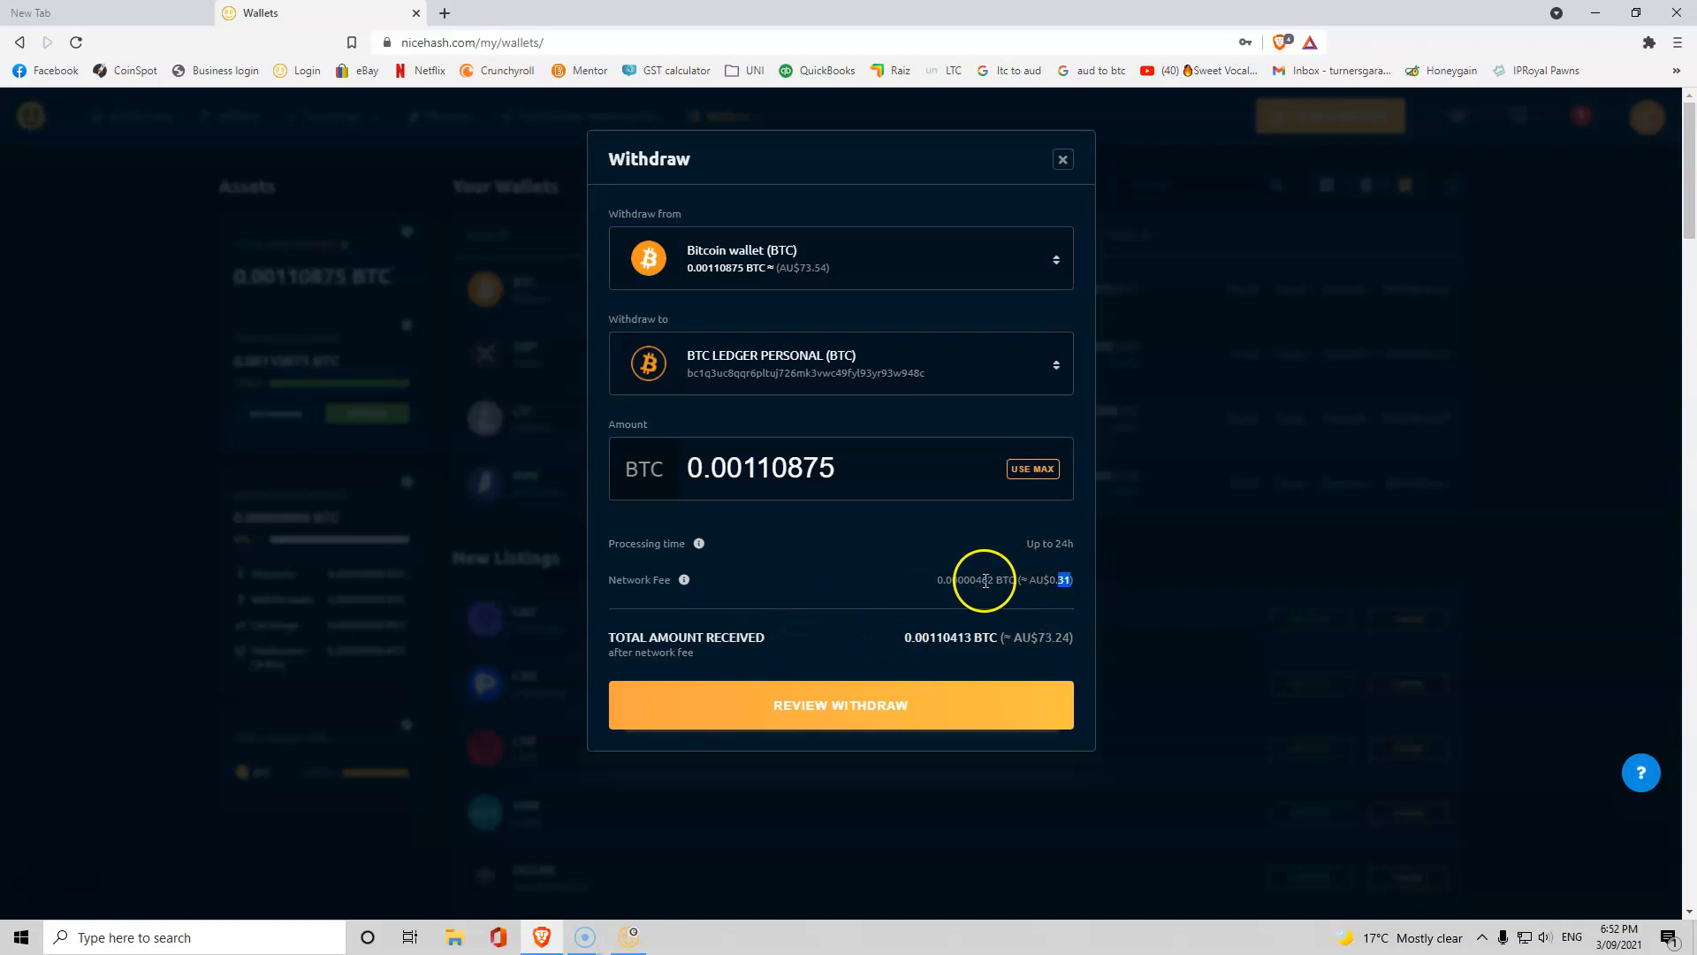
{"action": "left_click_drag", "start_coordinate": [976, 580], "coordinate": [981, 579]}
{"action": "left_click", "coordinate": [1063, 158]}
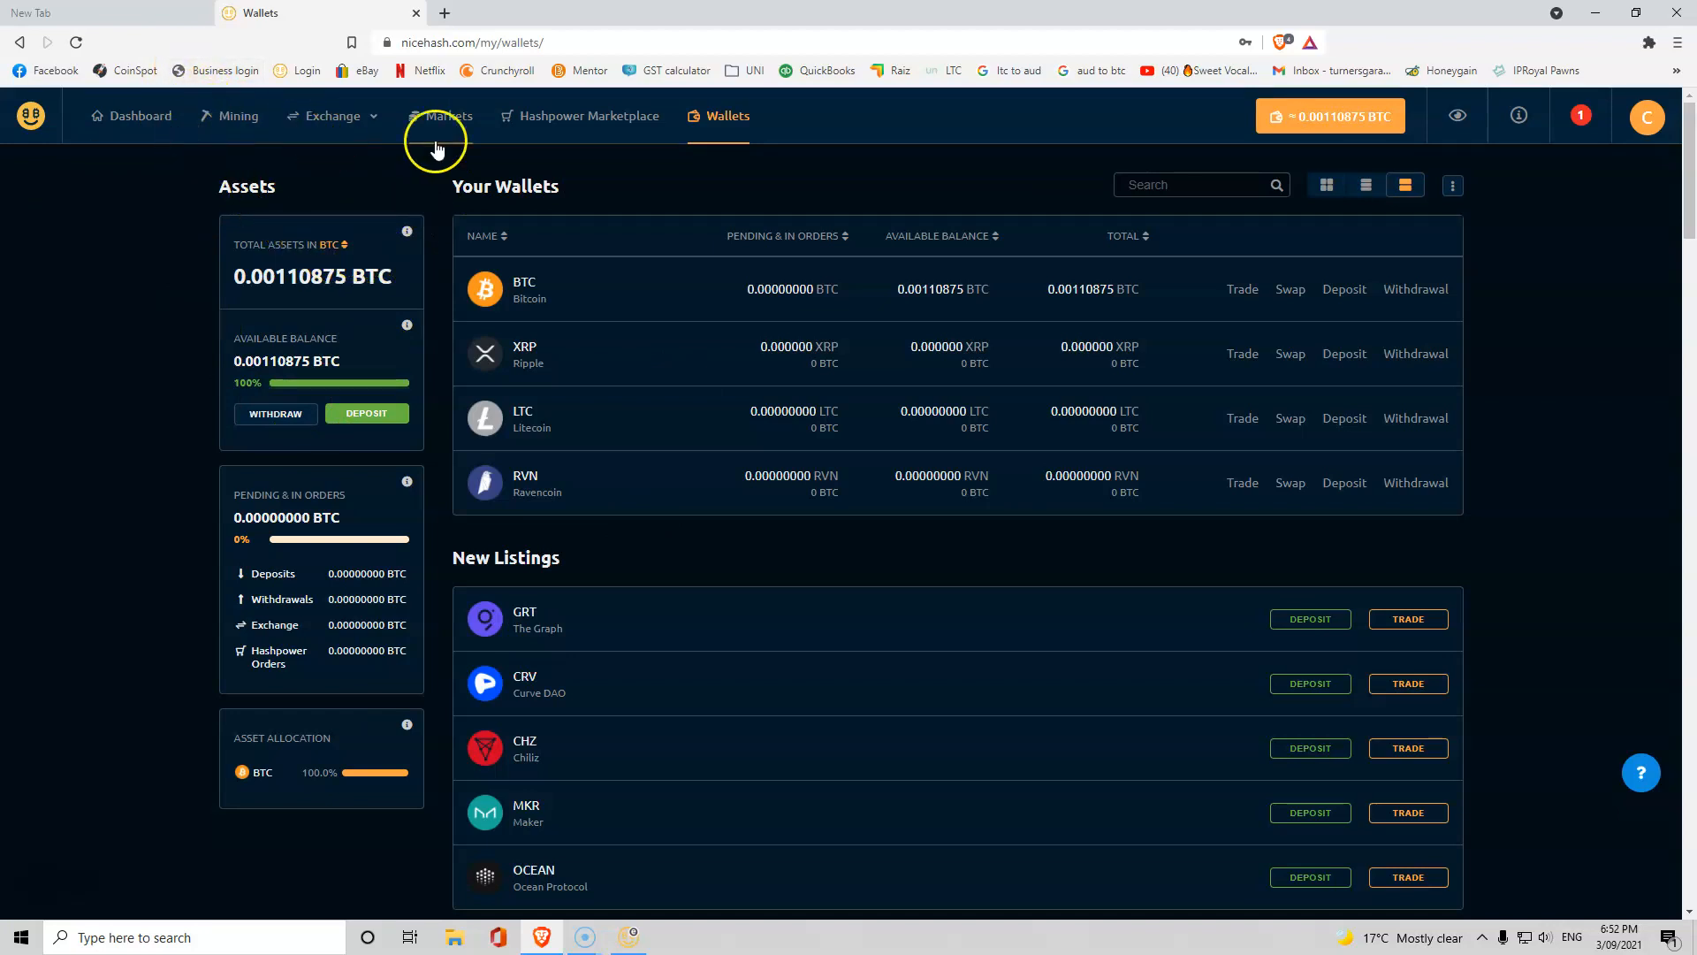
Glance at the Excavator console, scroll the Wallets token list back to the top, and start a BTC swap
{"action": "left_click", "coordinate": [579, 935]}
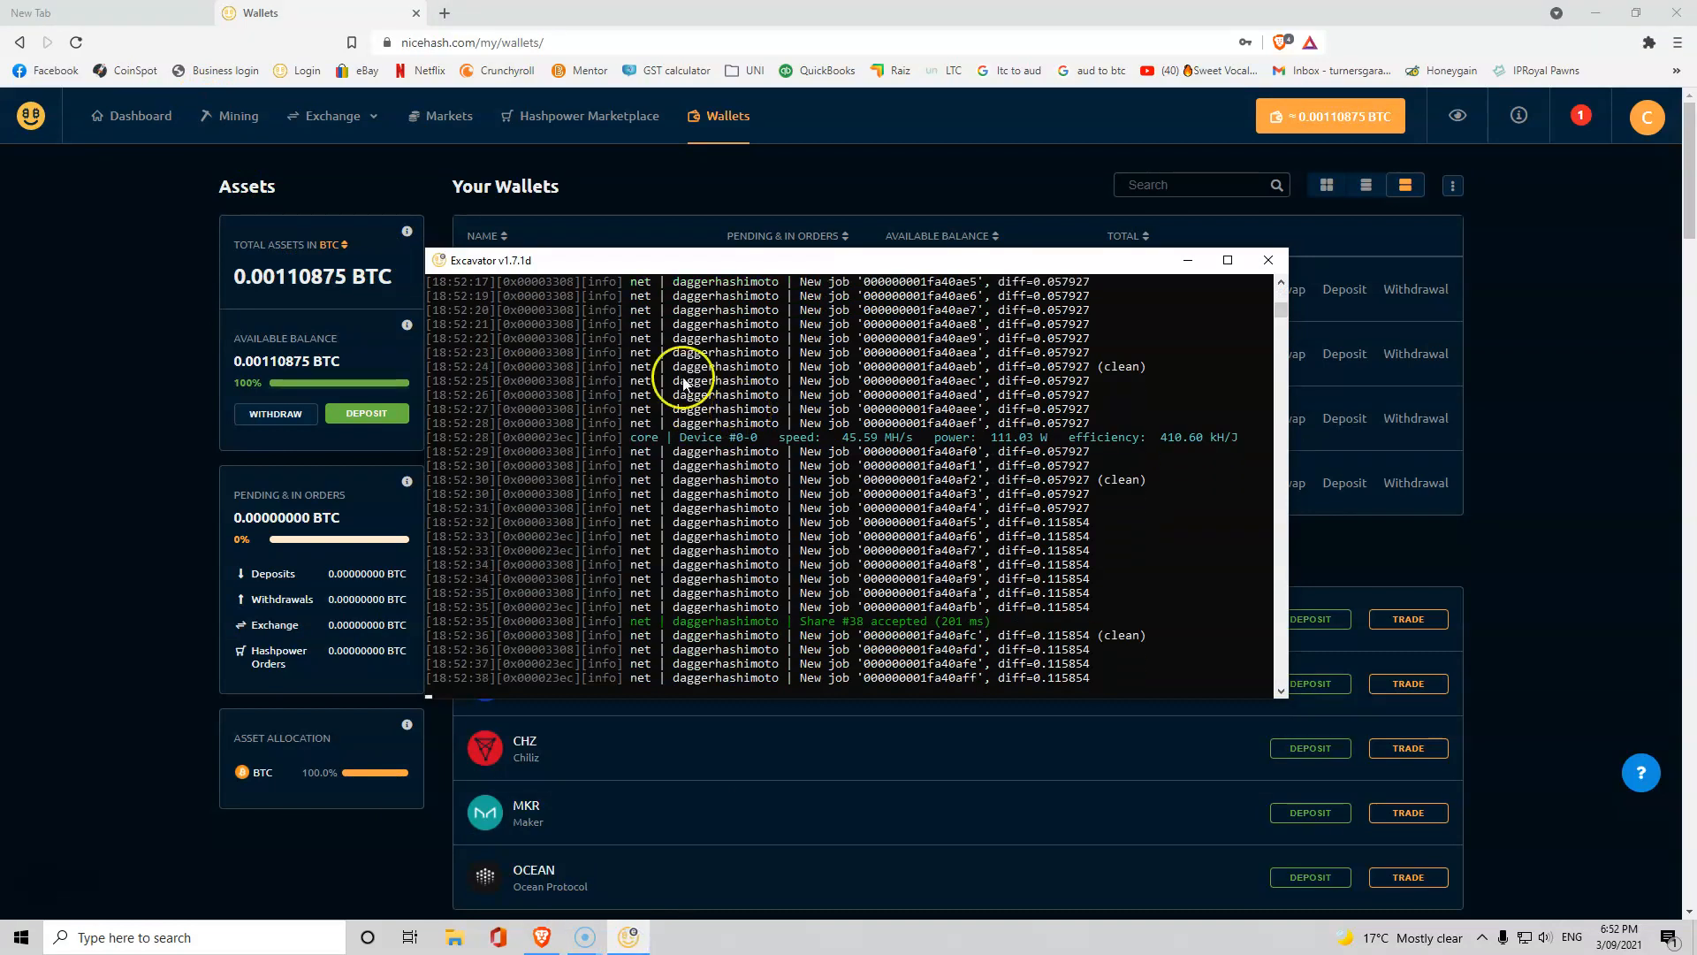
{"action": "left_click", "coordinate": [1187, 259]}
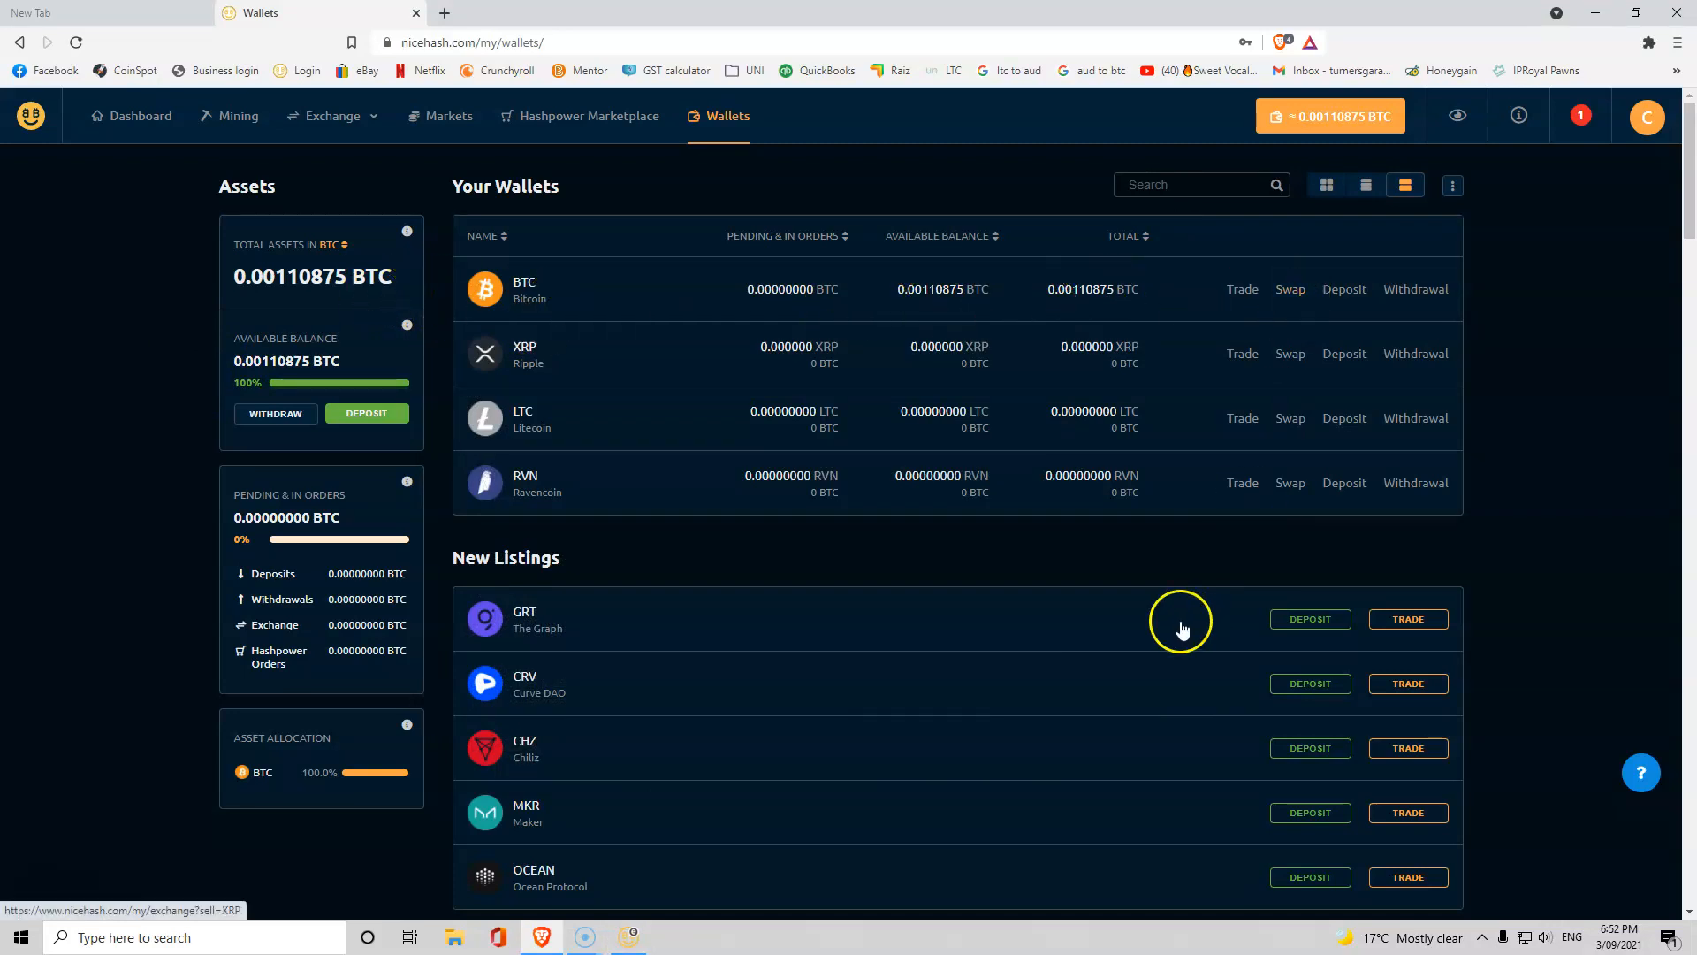
{"action": "scroll", "coordinate": [1167, 617], "scroll_direction": "down", "scroll_amount": 10}
{"action": "scroll", "coordinate": [1145, 621], "scroll_direction": "down", "scroll_amount": 20}
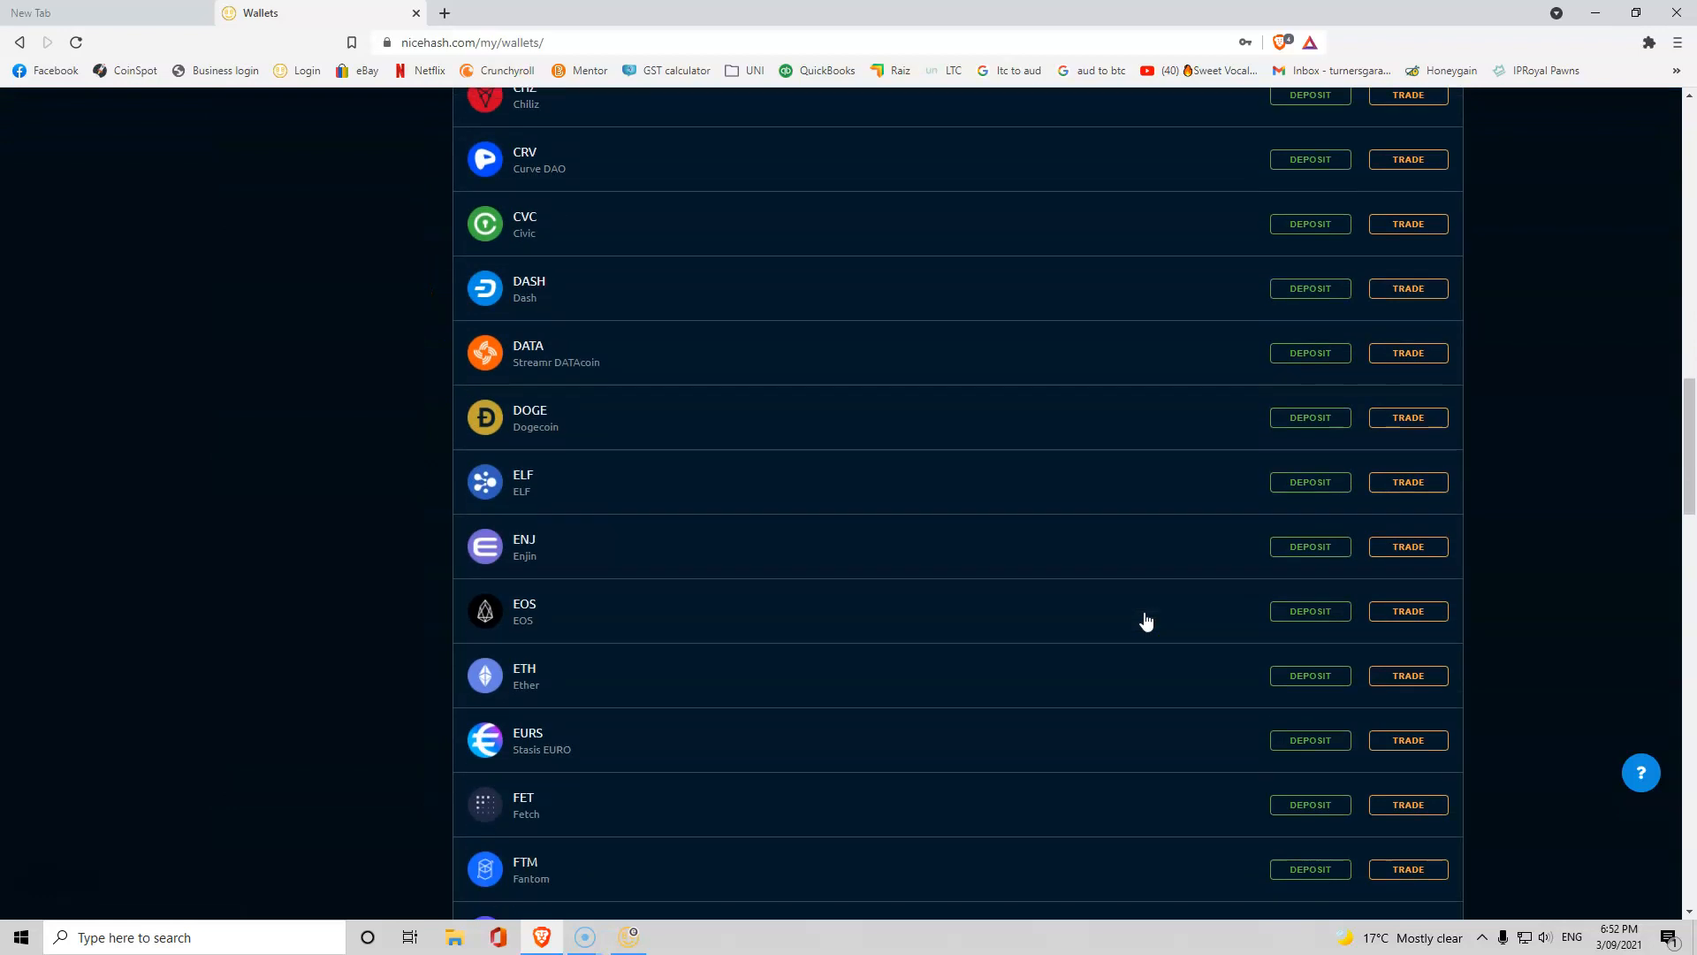
{"action": "scroll", "coordinate": [1146, 620], "scroll_direction": "down", "scroll_amount": 18}
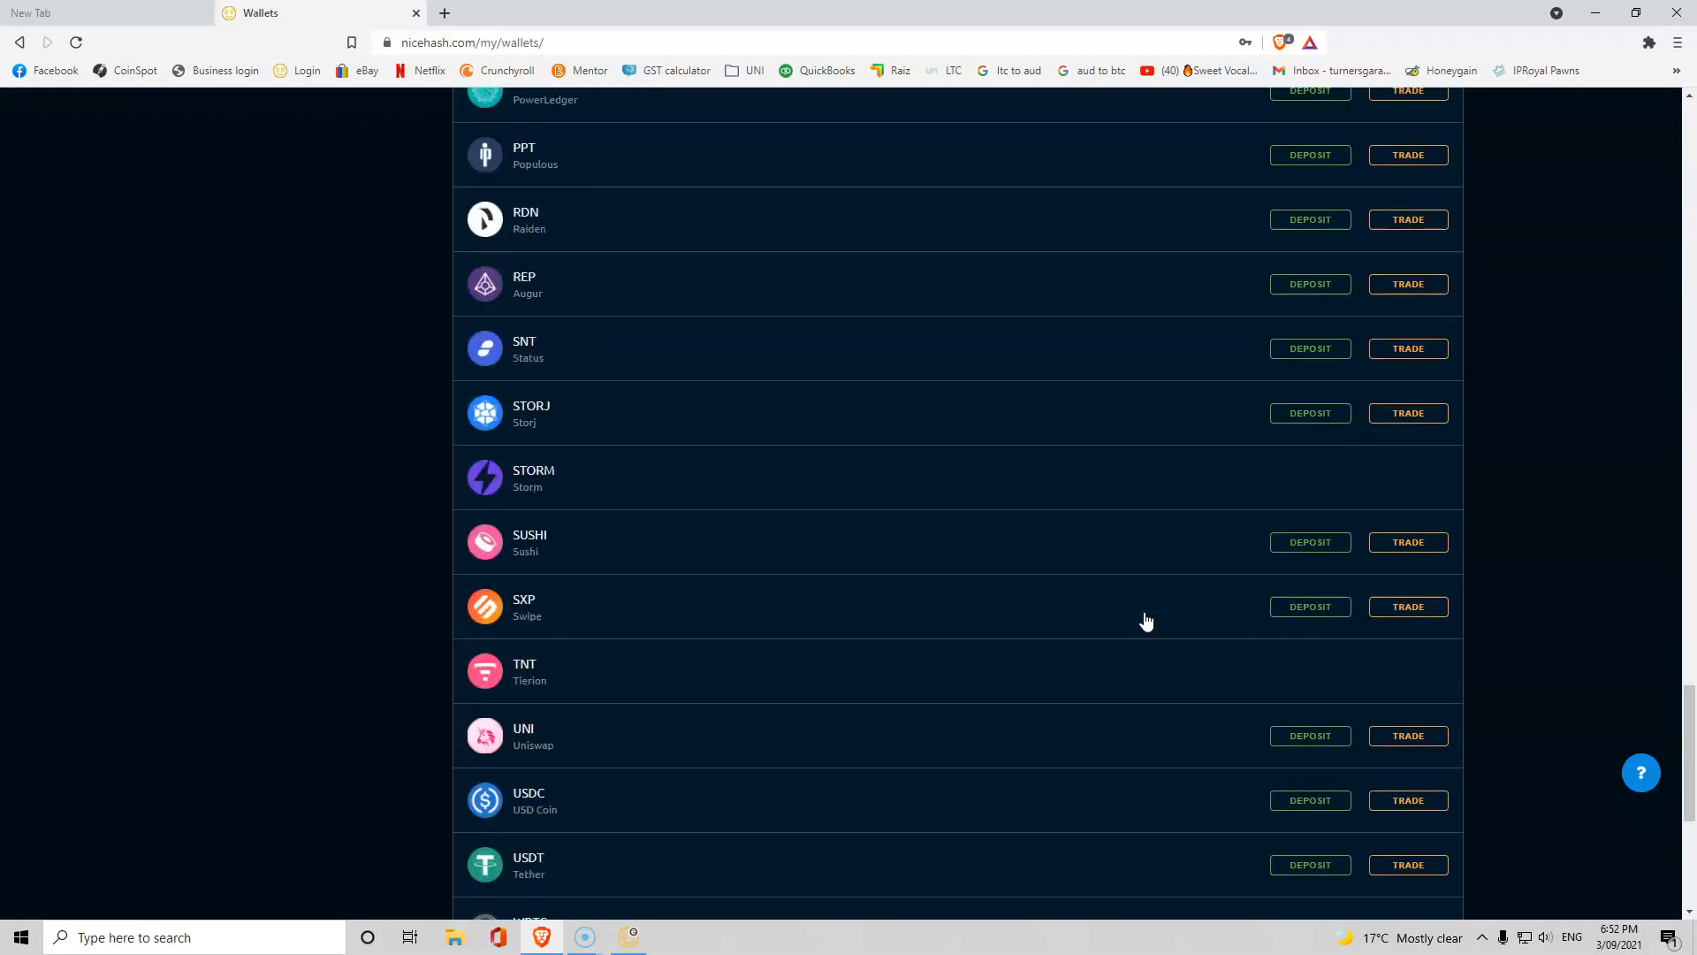
{"action": "left_click_drag", "start_coordinate": [1682, 758], "coordinate": [1660, 117]}
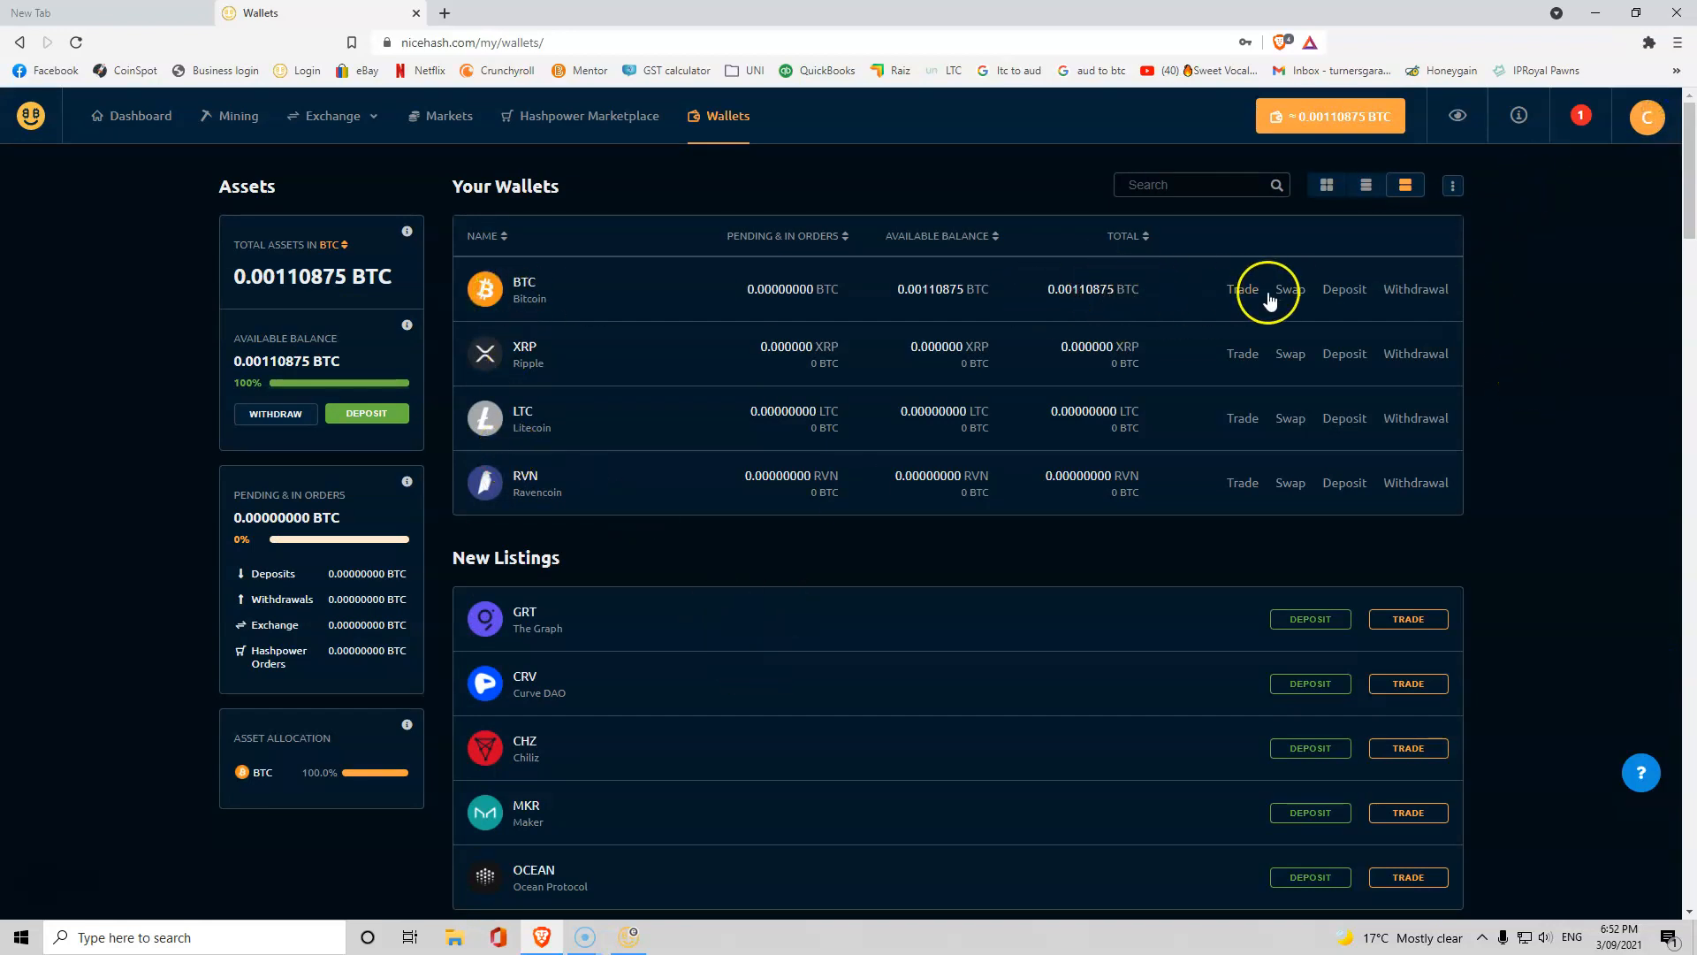
{"action": "left_click", "coordinate": [1296, 296]}
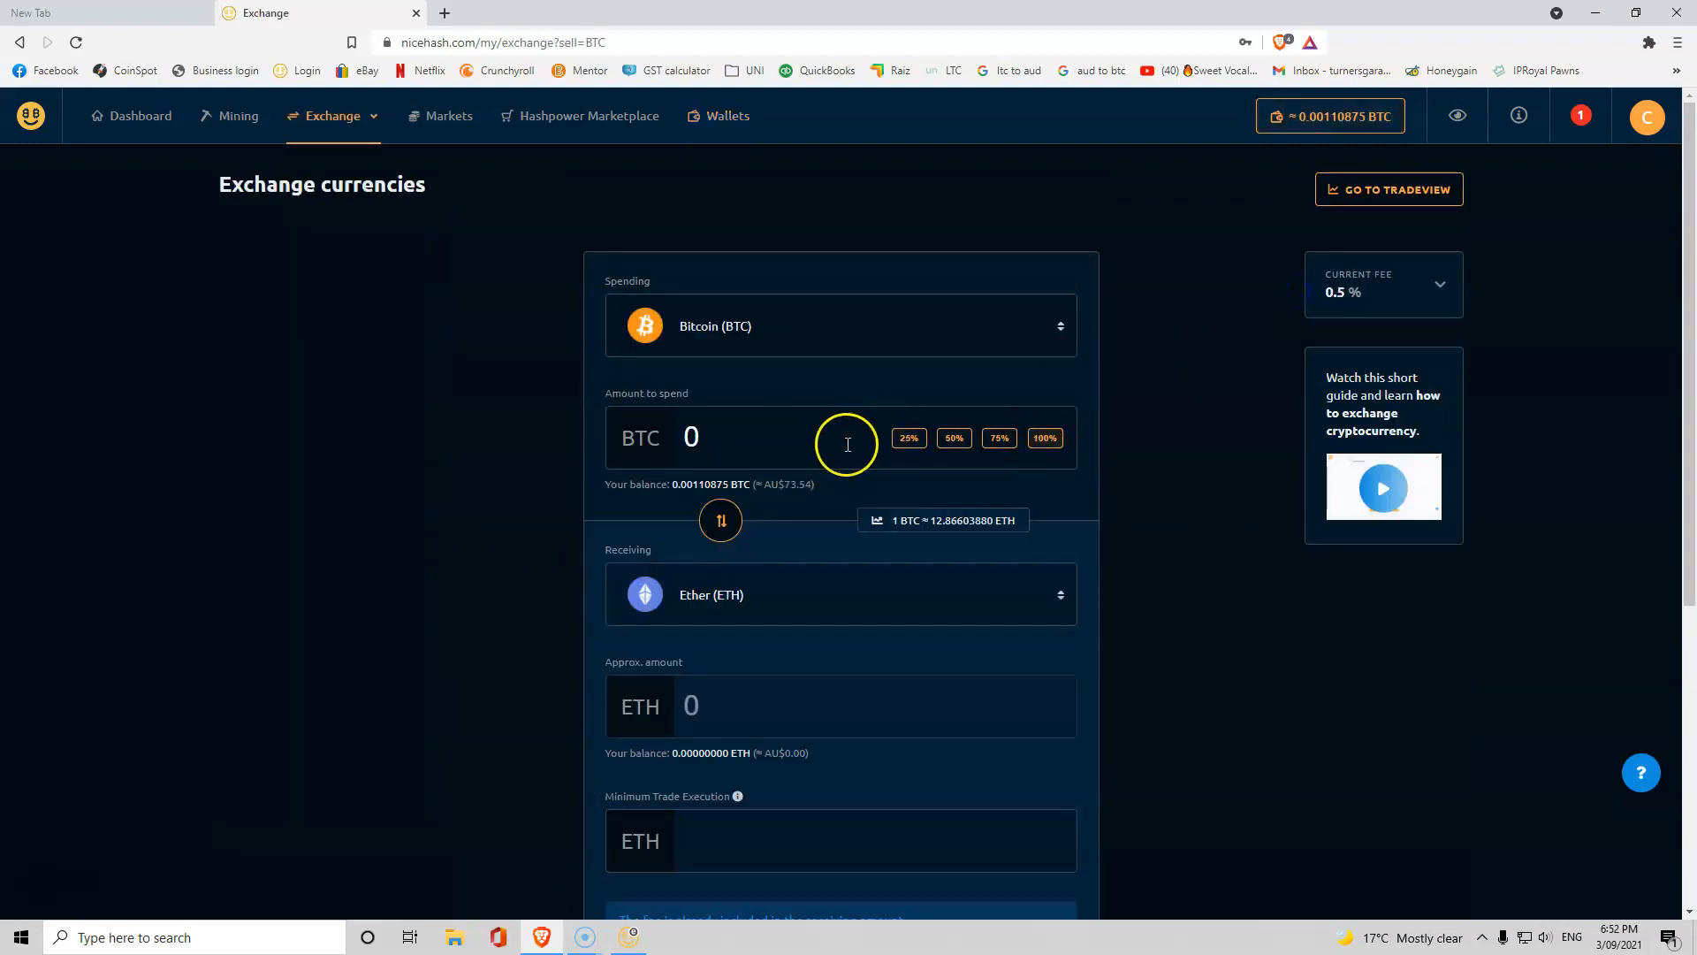
Scroll through the BTC-to-ETH exchange form, then go back to the Dashboard
{"action": "scroll", "coordinate": [804, 444], "scroll_direction": "down", "scroll_amount": 2}
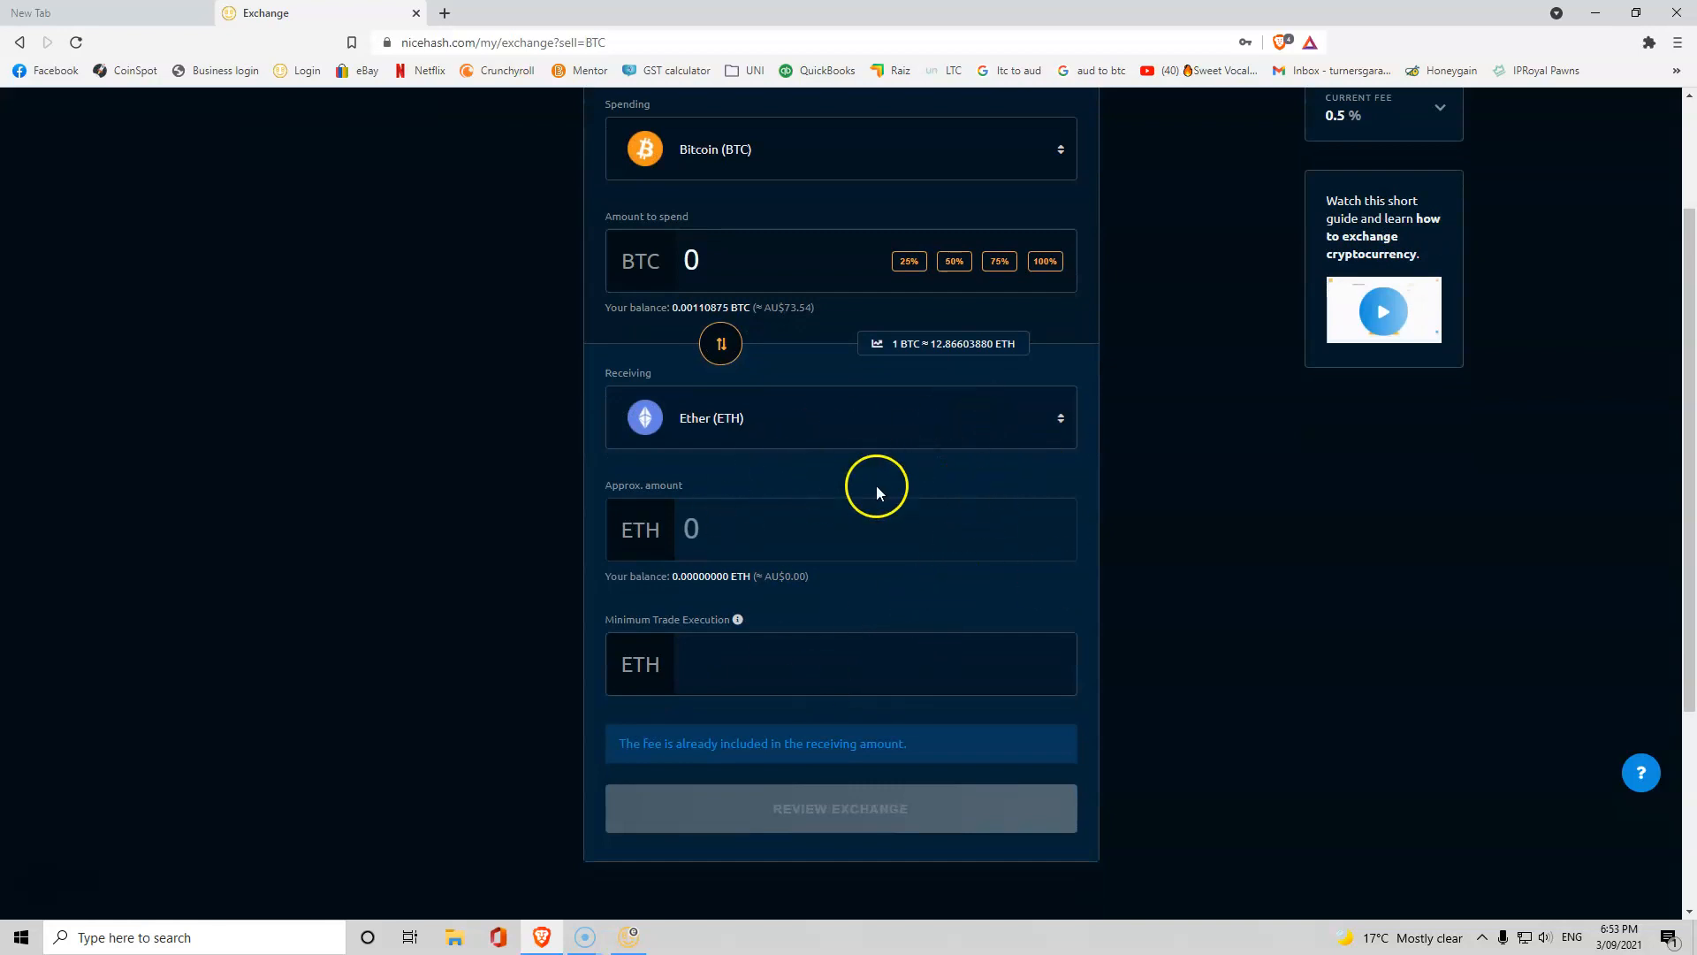
{"action": "scroll", "coordinate": [871, 490], "scroll_direction": "up", "scroll_amount": 2}
{"action": "left_click", "coordinate": [133, 116]}
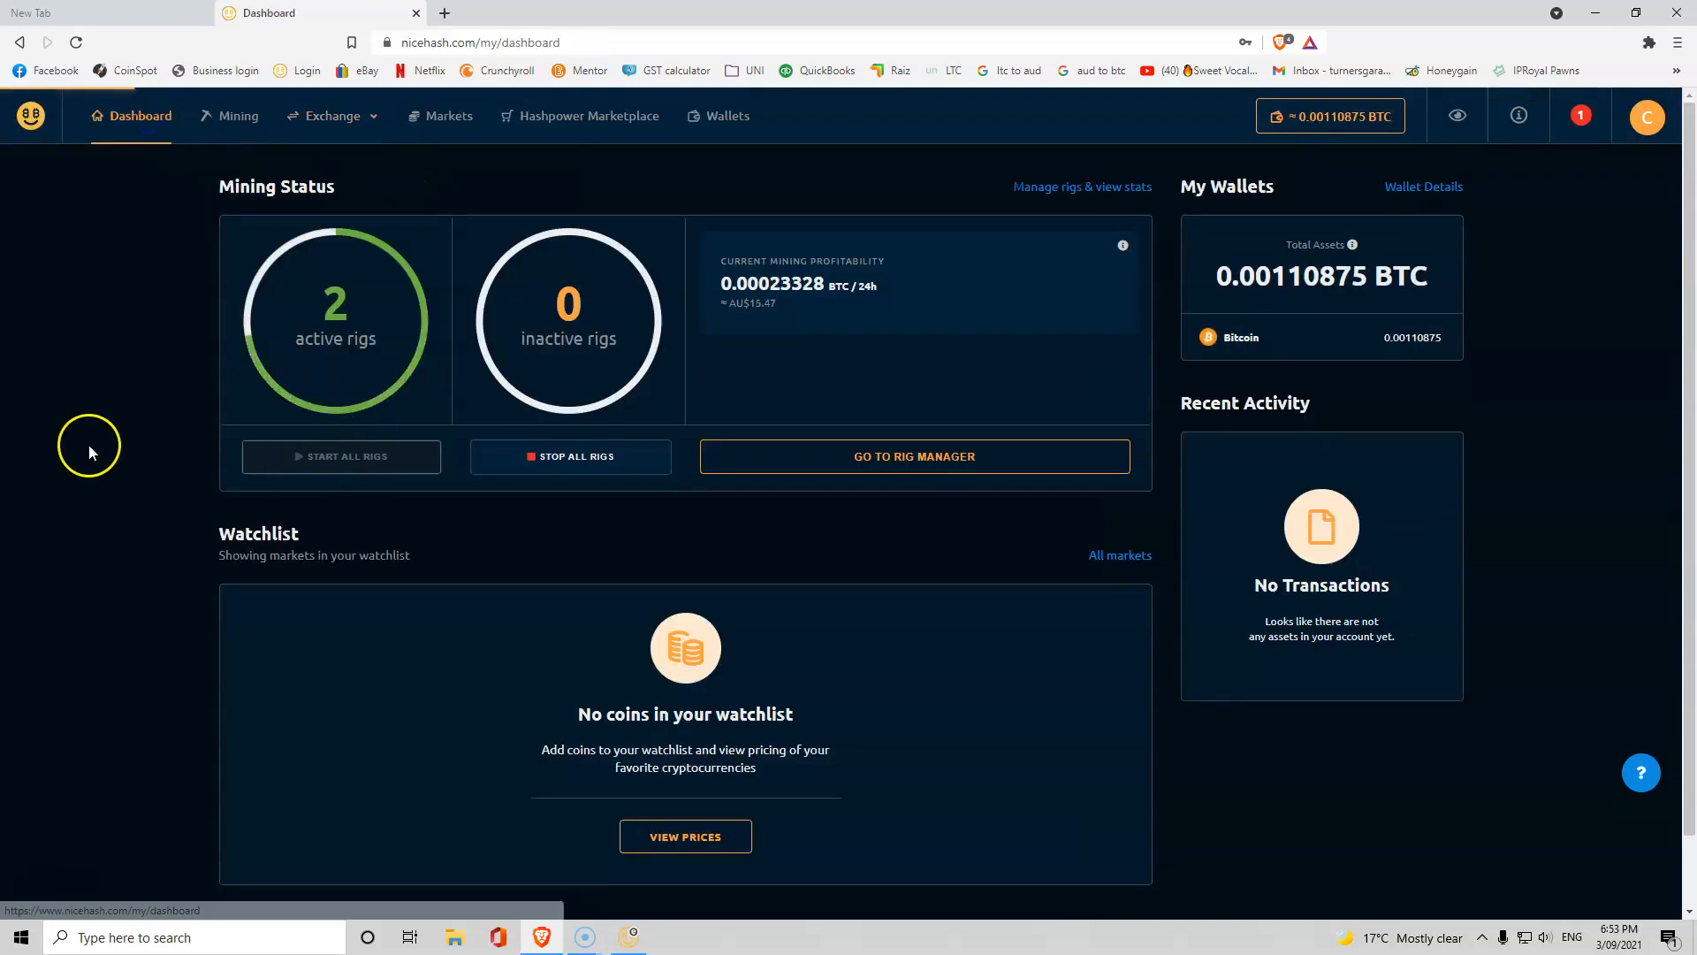
Open the Mining Rig Manager listing GamingPC and Personal, 2/2 rigs at 129.04 MH/s
{"action": "left_click", "coordinate": [230, 116]}
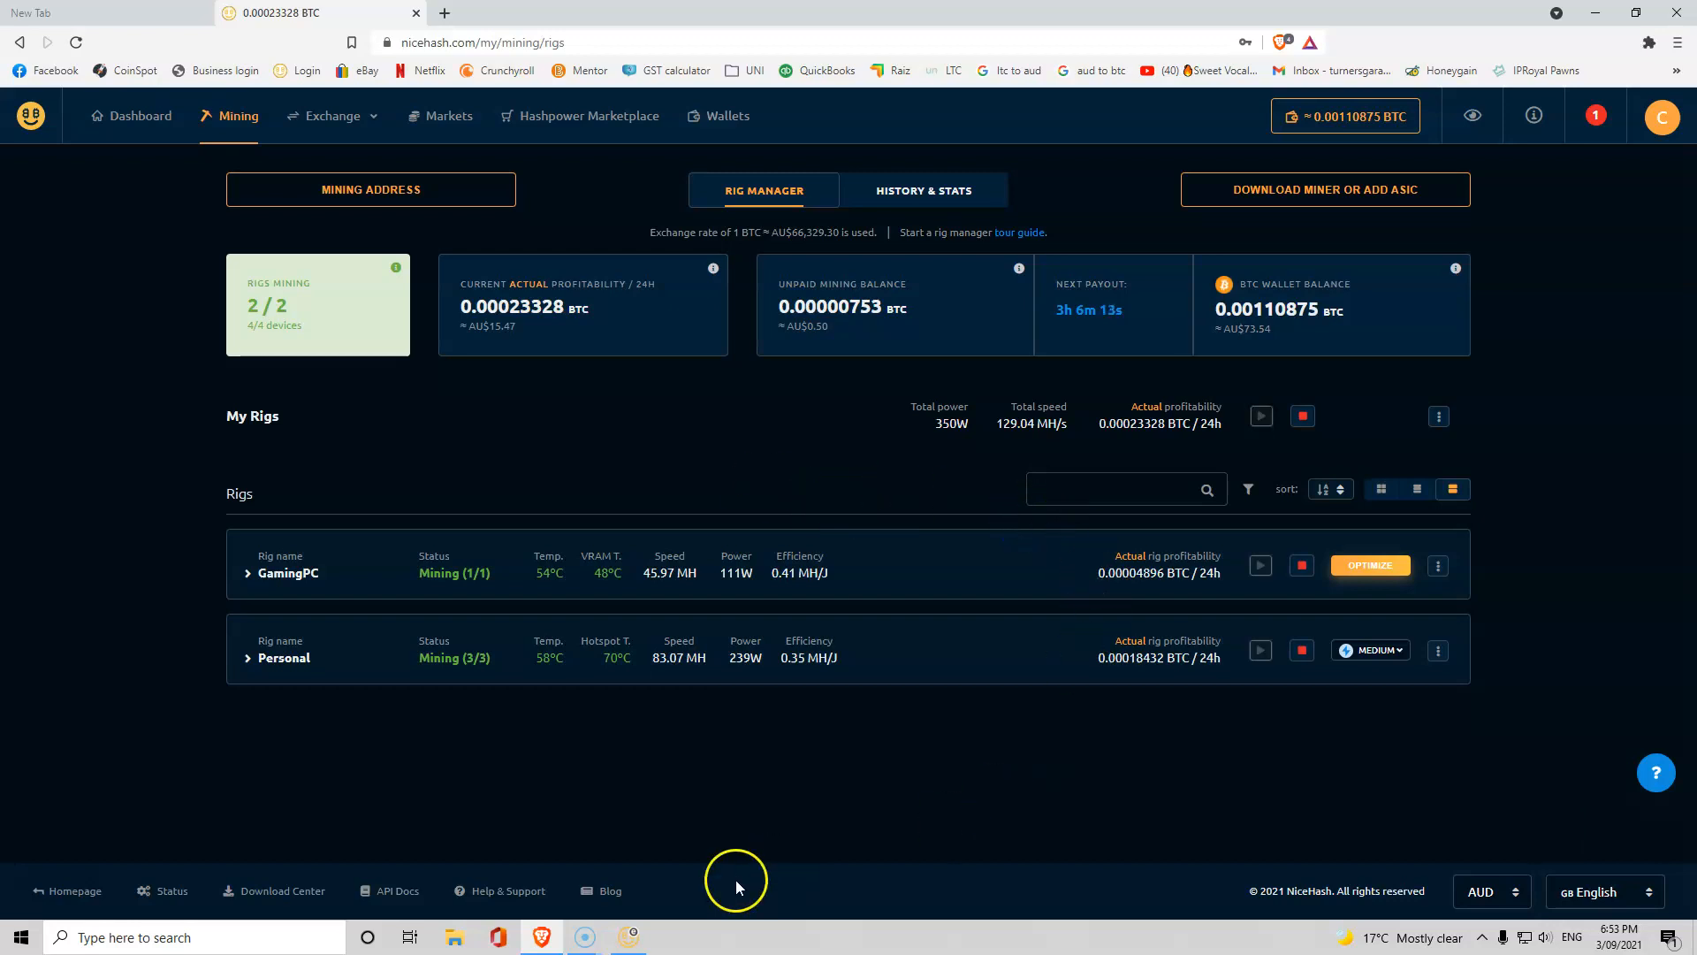
Exit QuickMiner from the system tray and refresh the rig list to see GamingPC's status
{"action": "left_click", "coordinate": [1483, 937]}
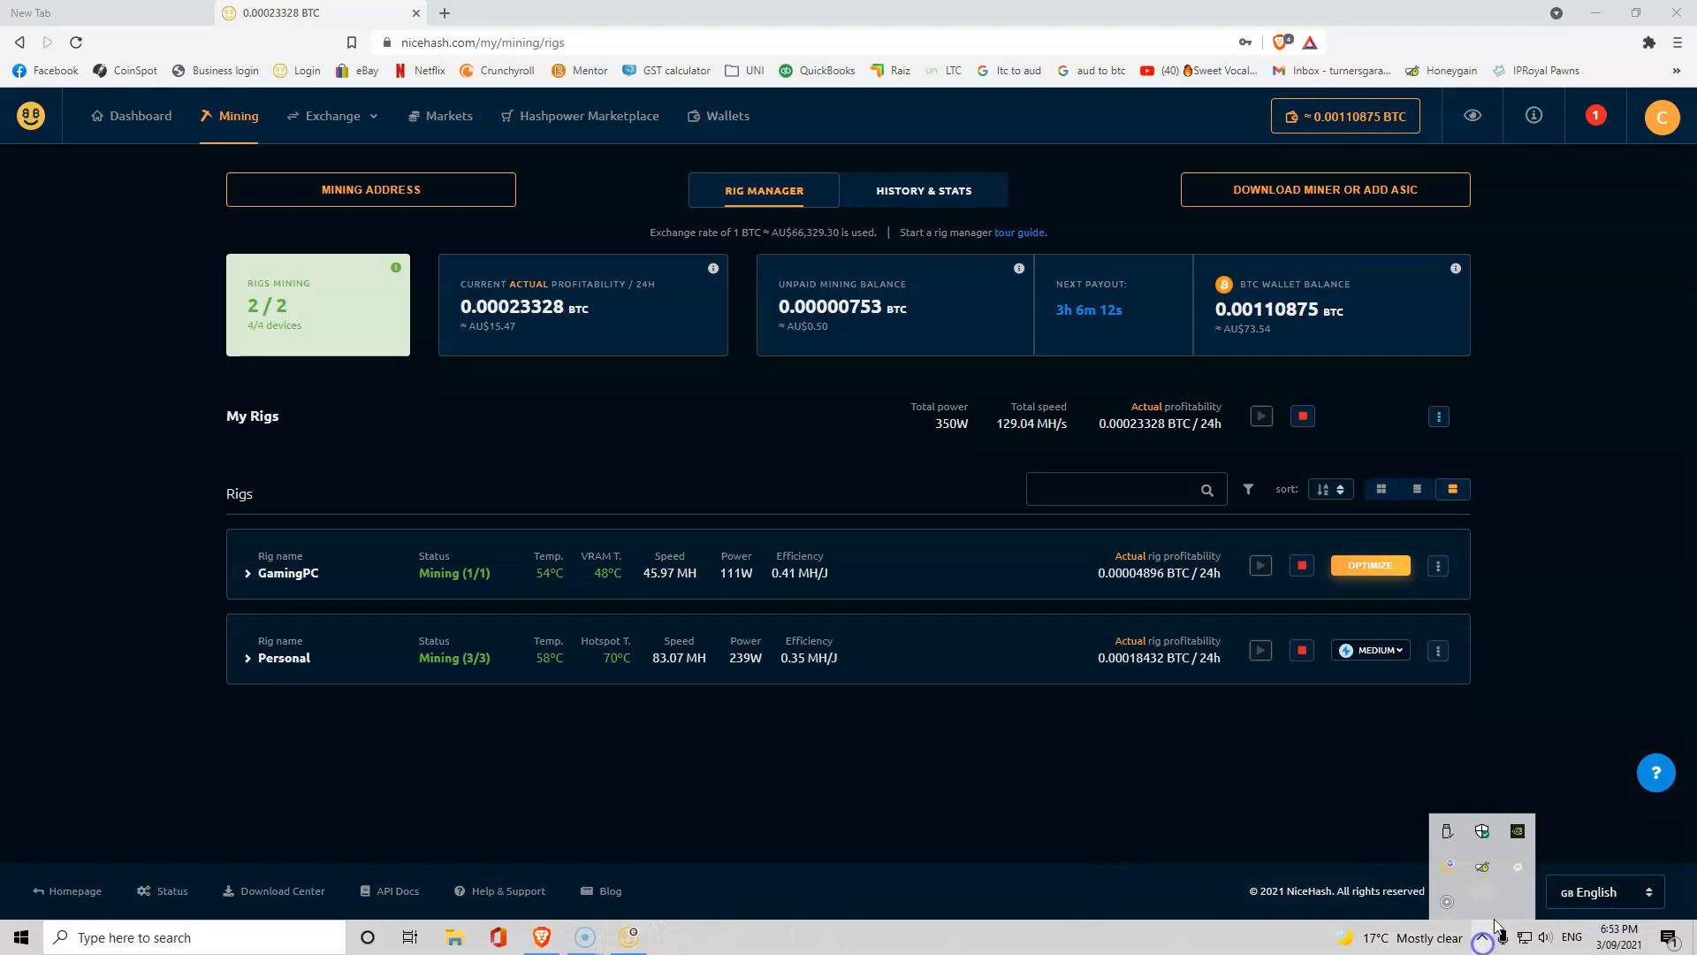
{"action": "right_click", "coordinate": [1447, 866]}
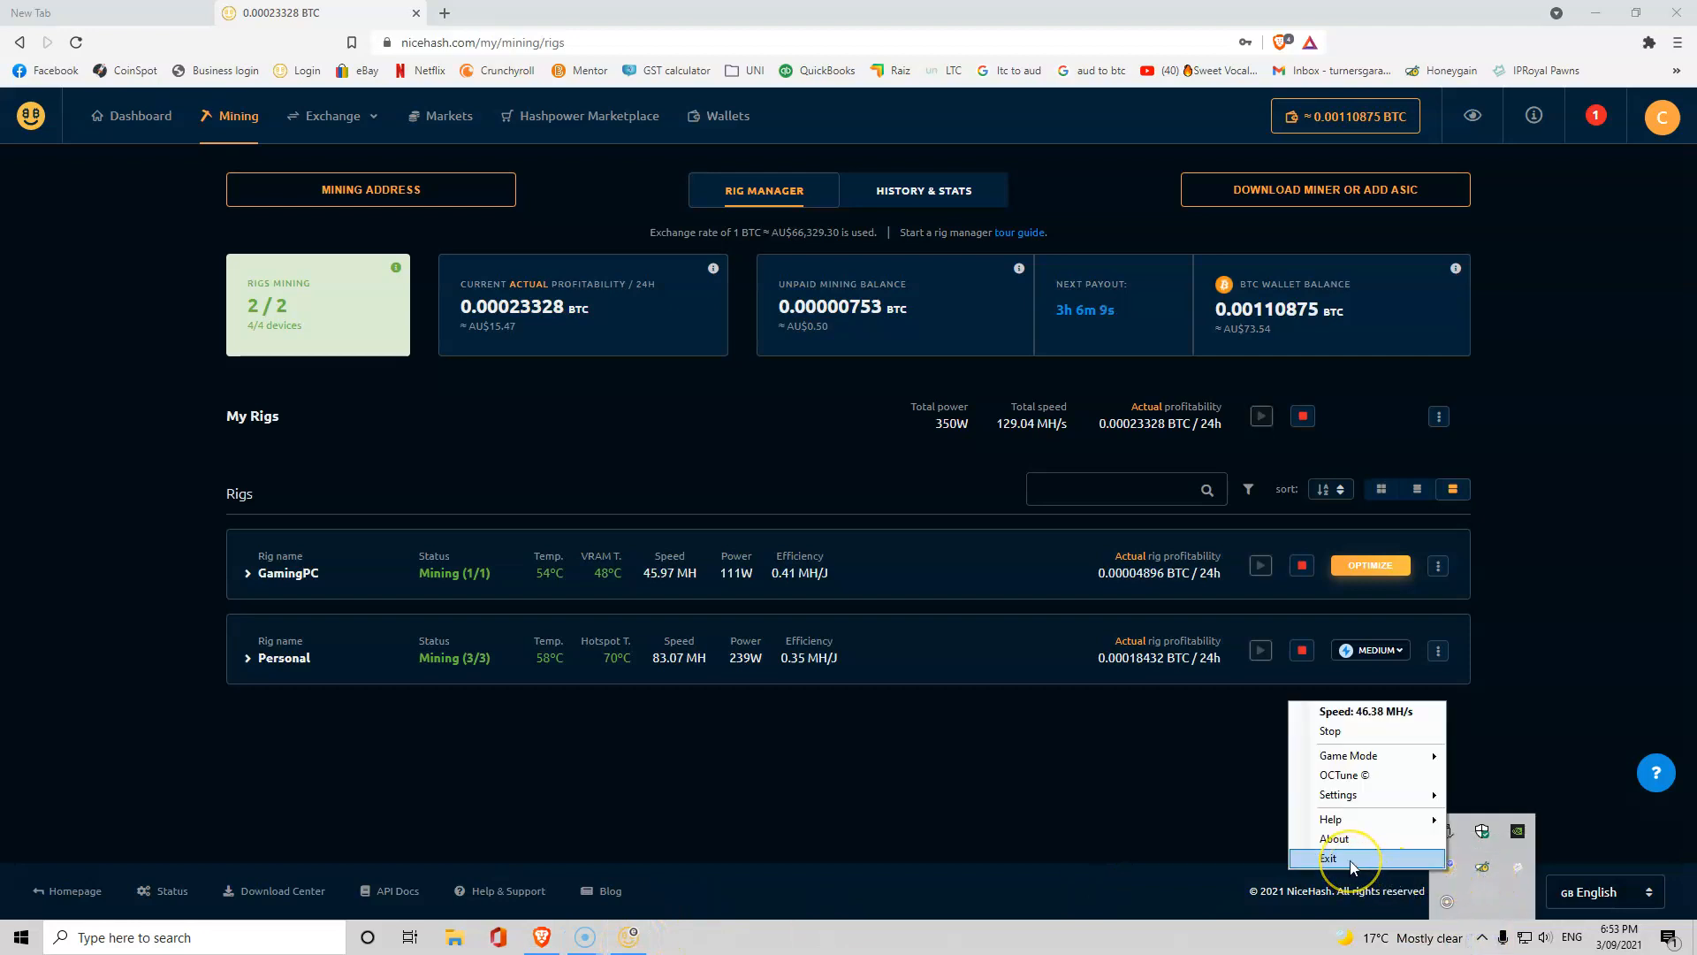
{"action": "left_click", "coordinate": [1352, 866]}
{"action": "left_click", "coordinate": [632, 939]}
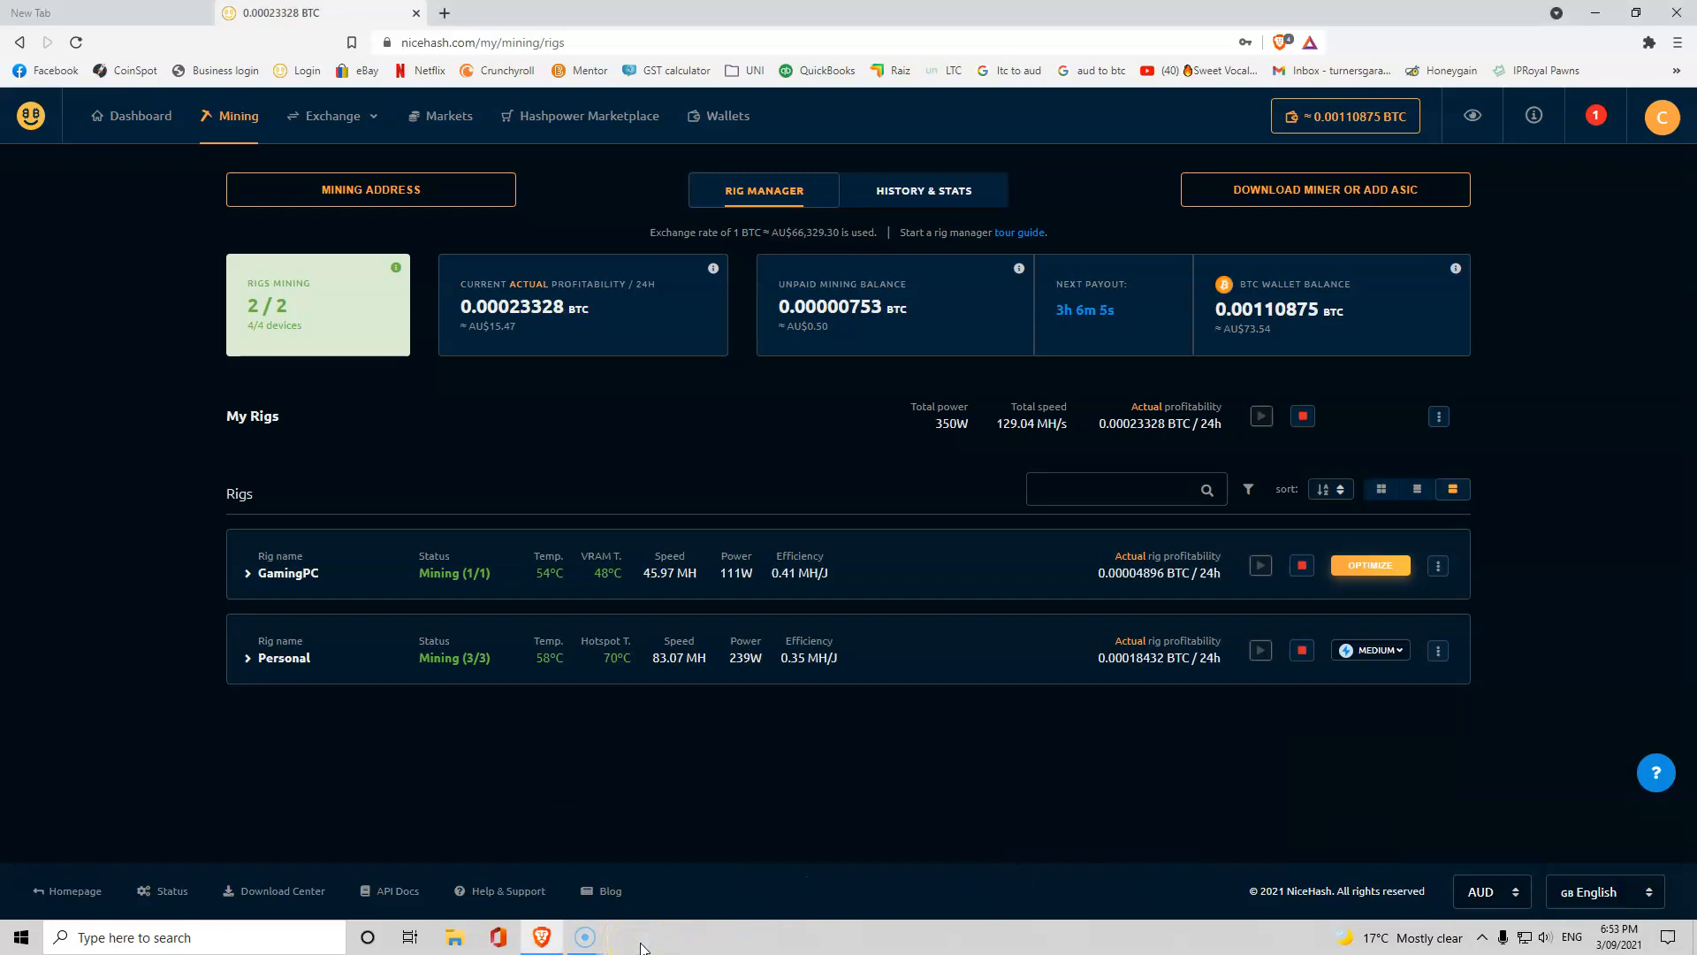
{"action": "left_click", "coordinate": [133, 116]}
{"action": "left_click", "coordinate": [229, 116]}
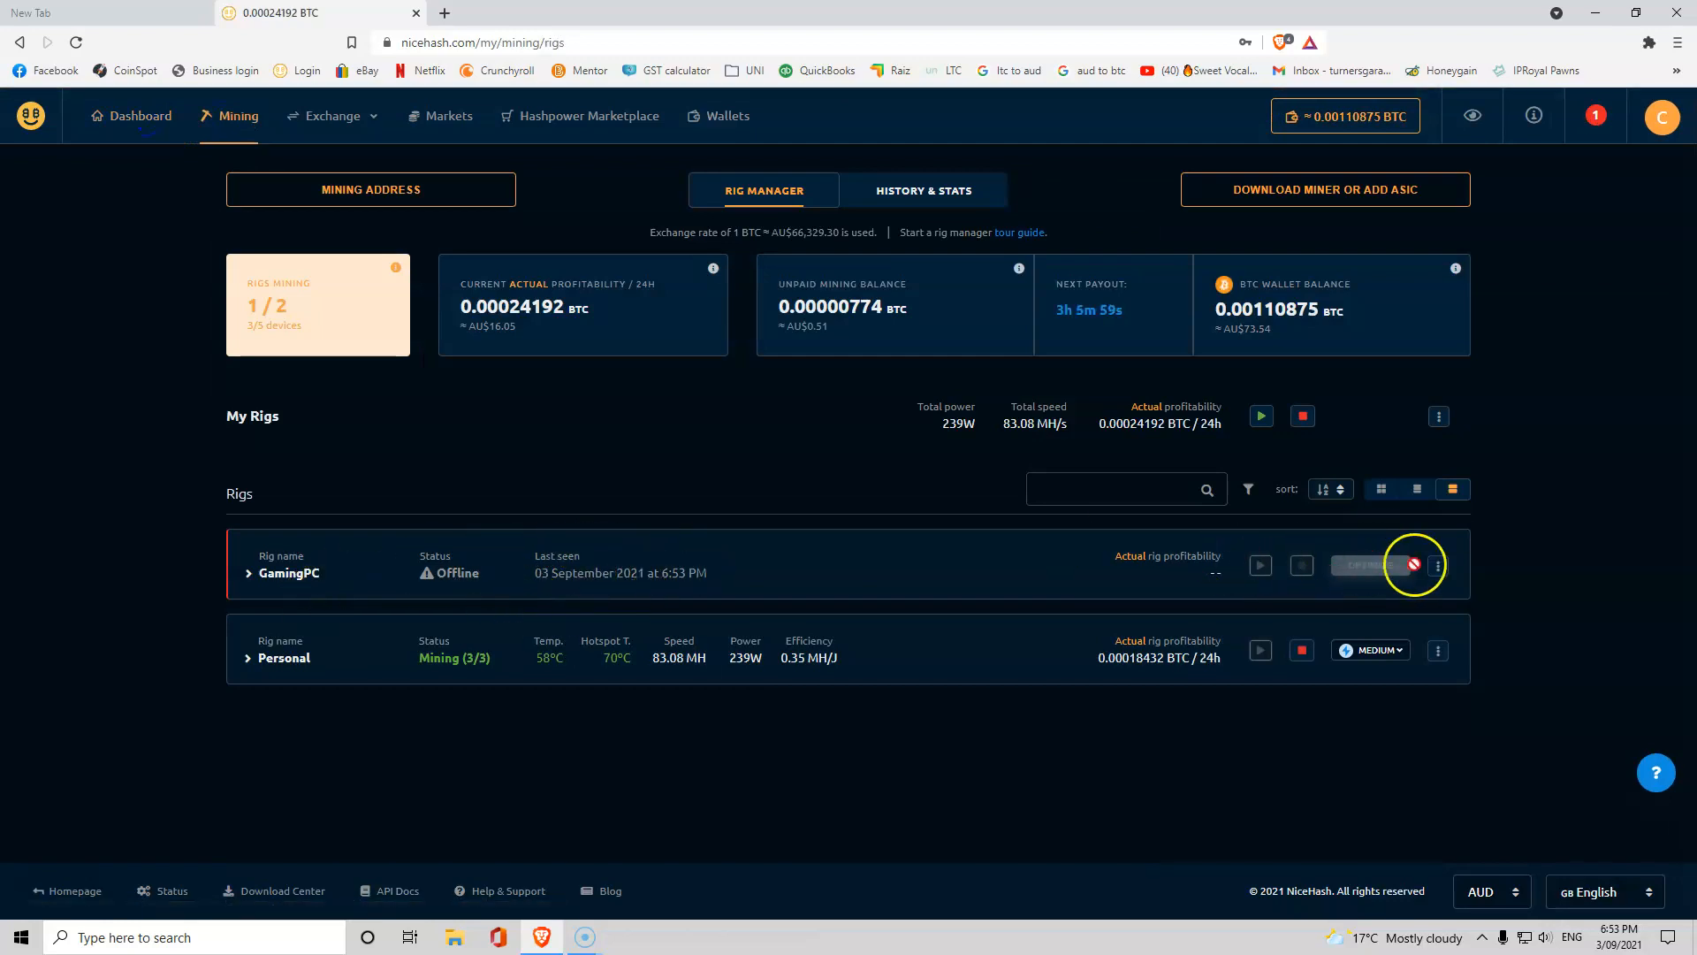
Relaunch QuickMiner from the desktop shortcut and check the Excavator console
{"action": "left_click", "coordinate": [1591, 13]}
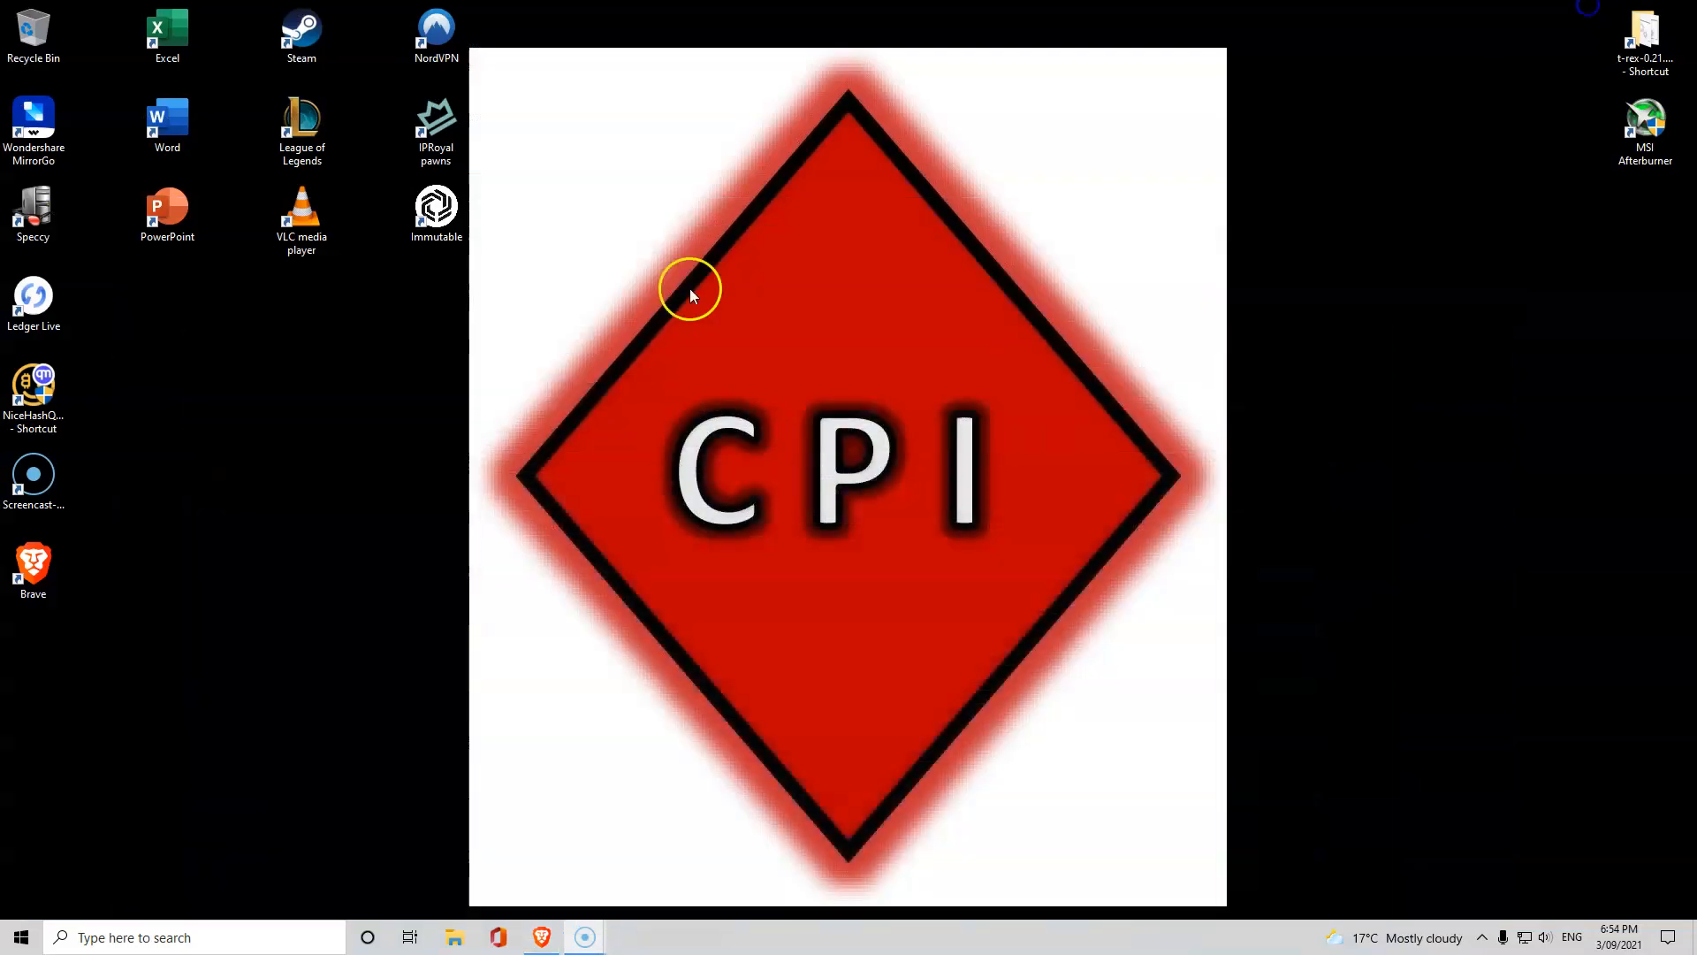
{"action": "left_click", "coordinate": [34, 402]}
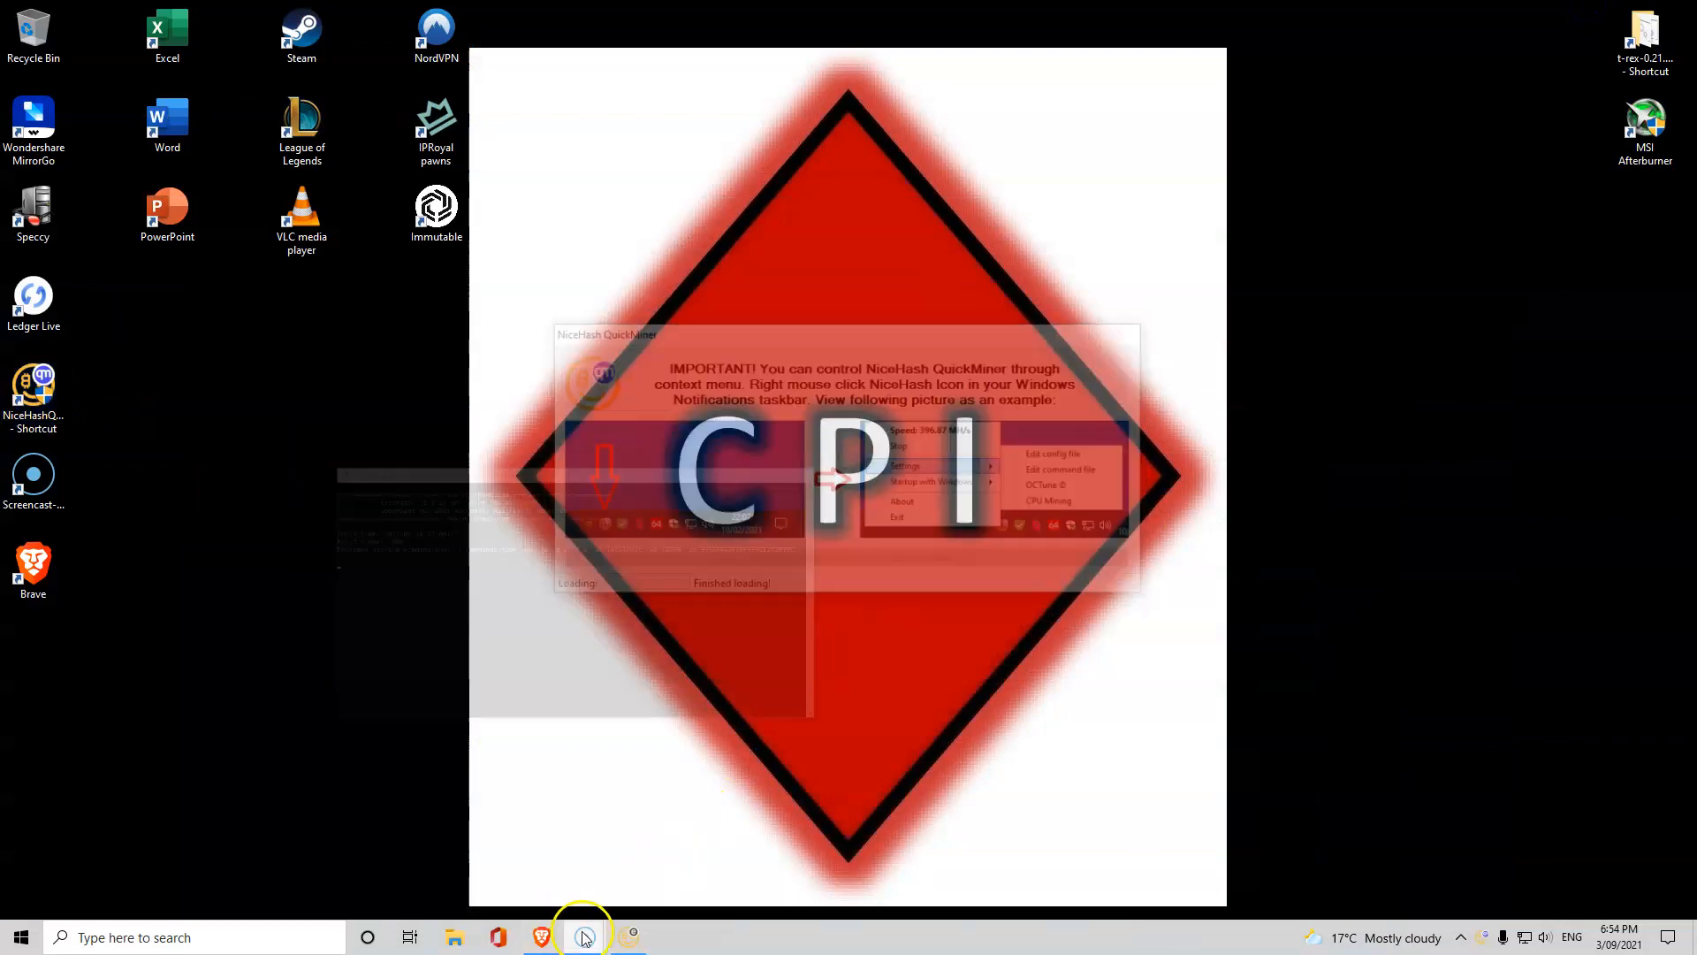
{"action": "left_click", "coordinate": [641, 938]}
{"action": "left_click", "coordinate": [540, 935]}
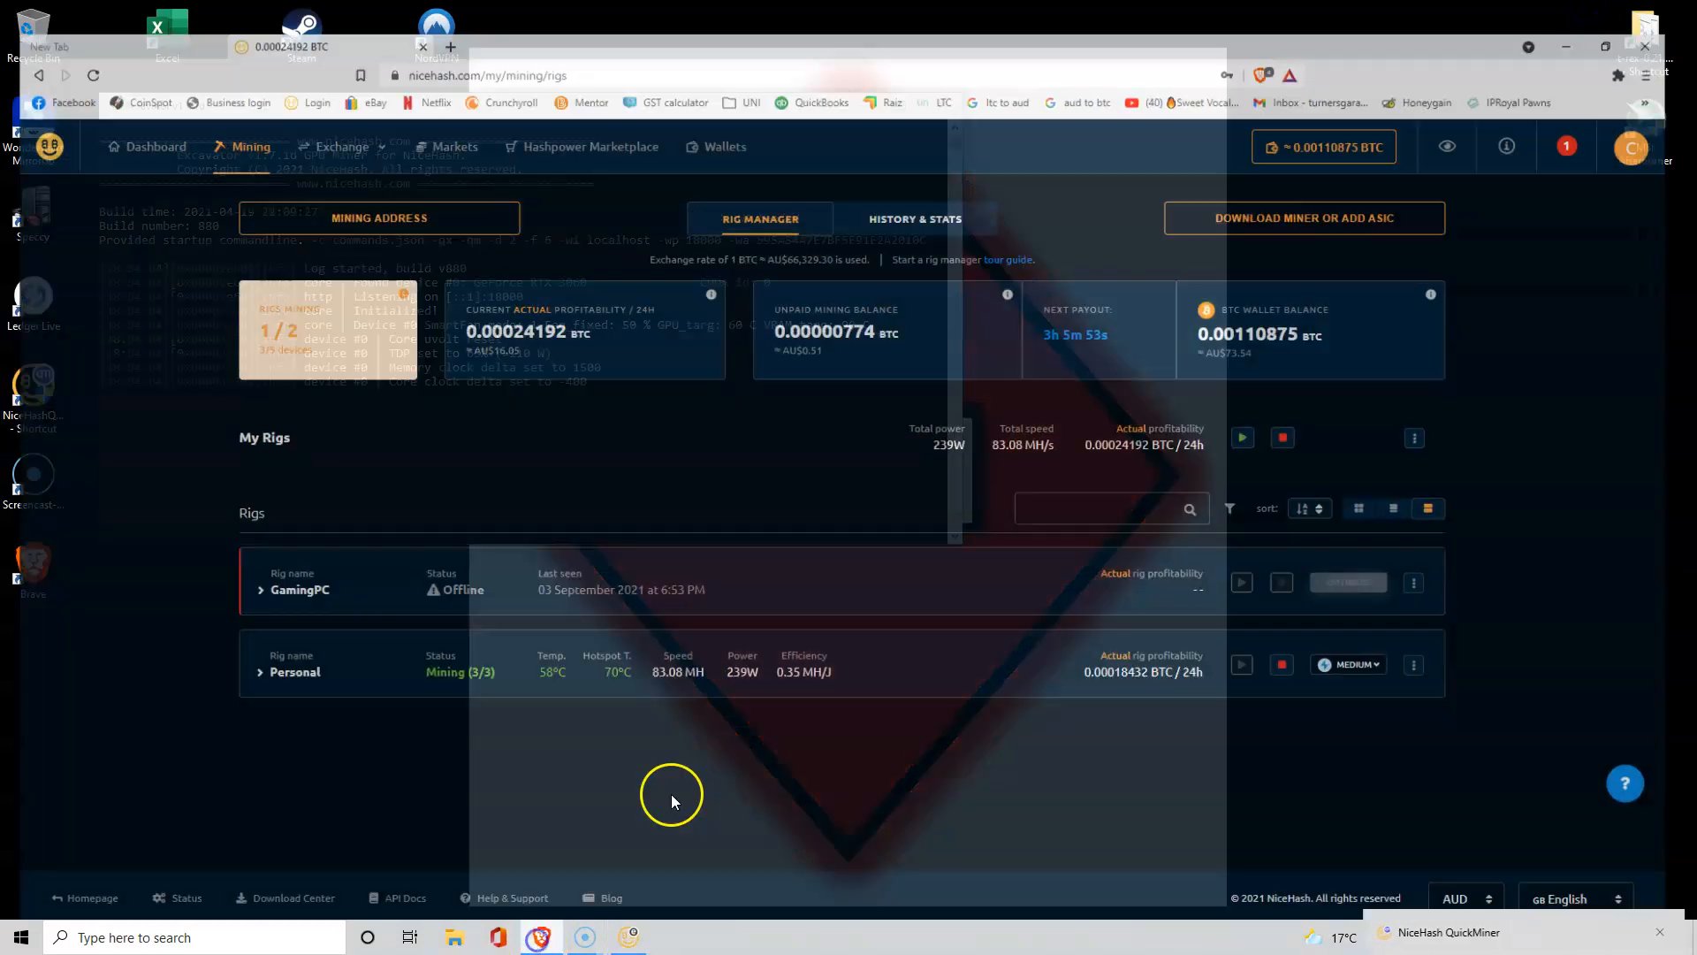
{"action": "left_click", "coordinate": [646, 942]}
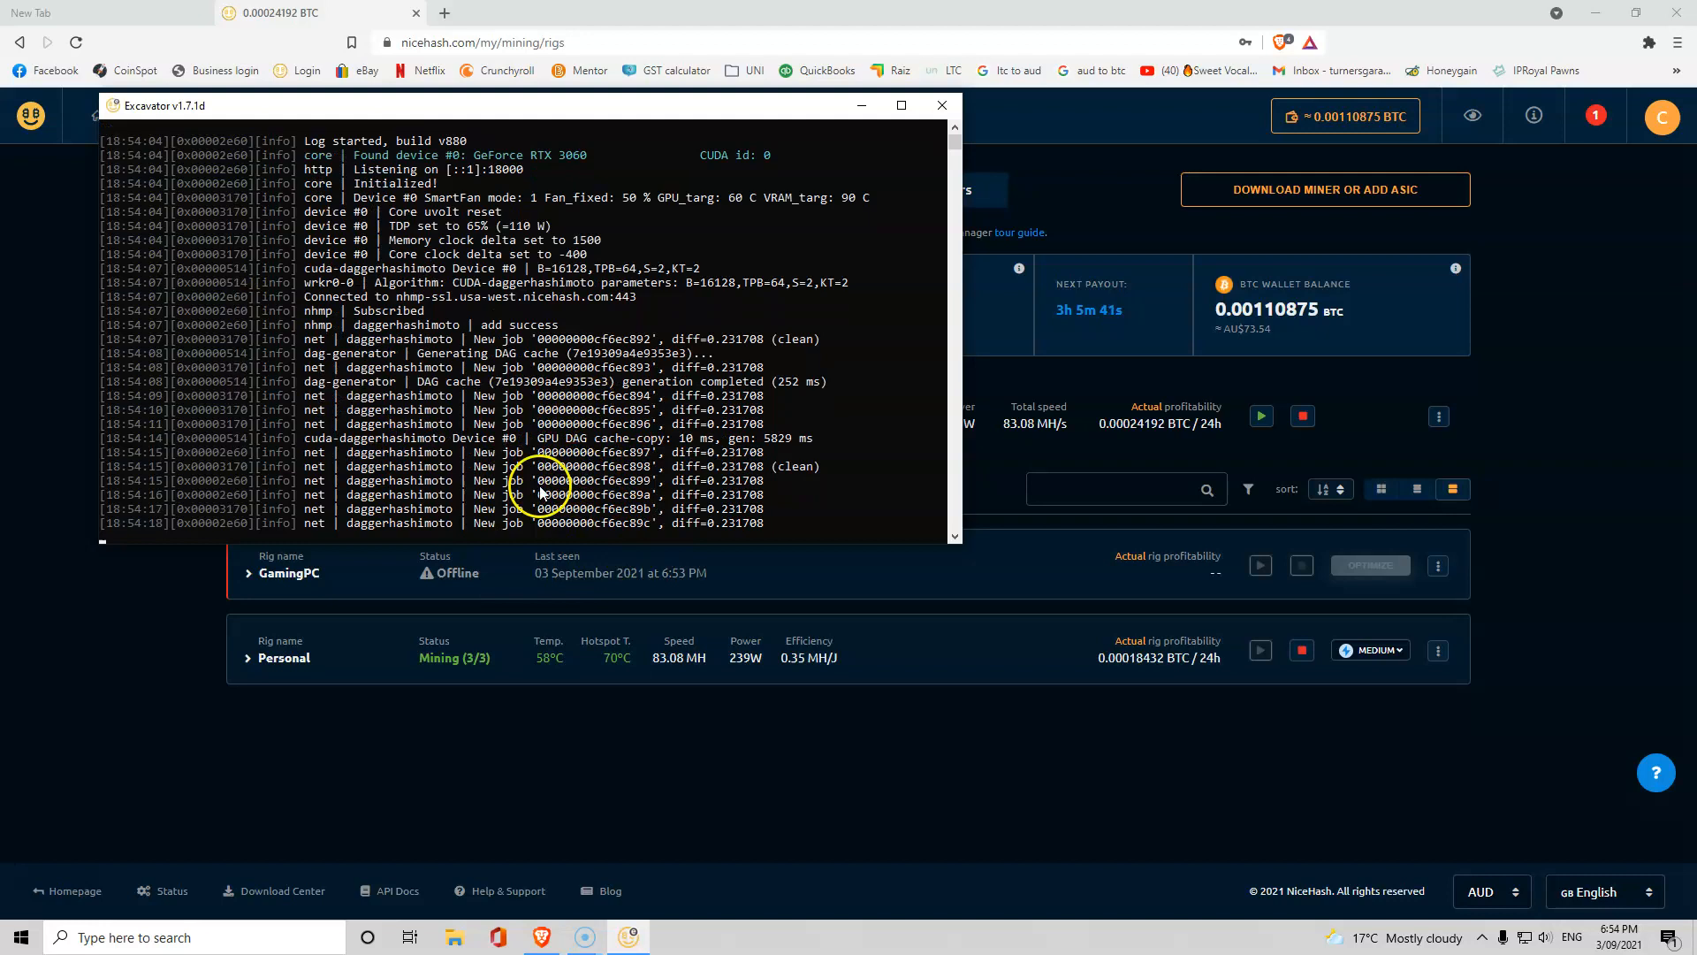
{"action": "left_click", "coordinate": [1077, 781]}
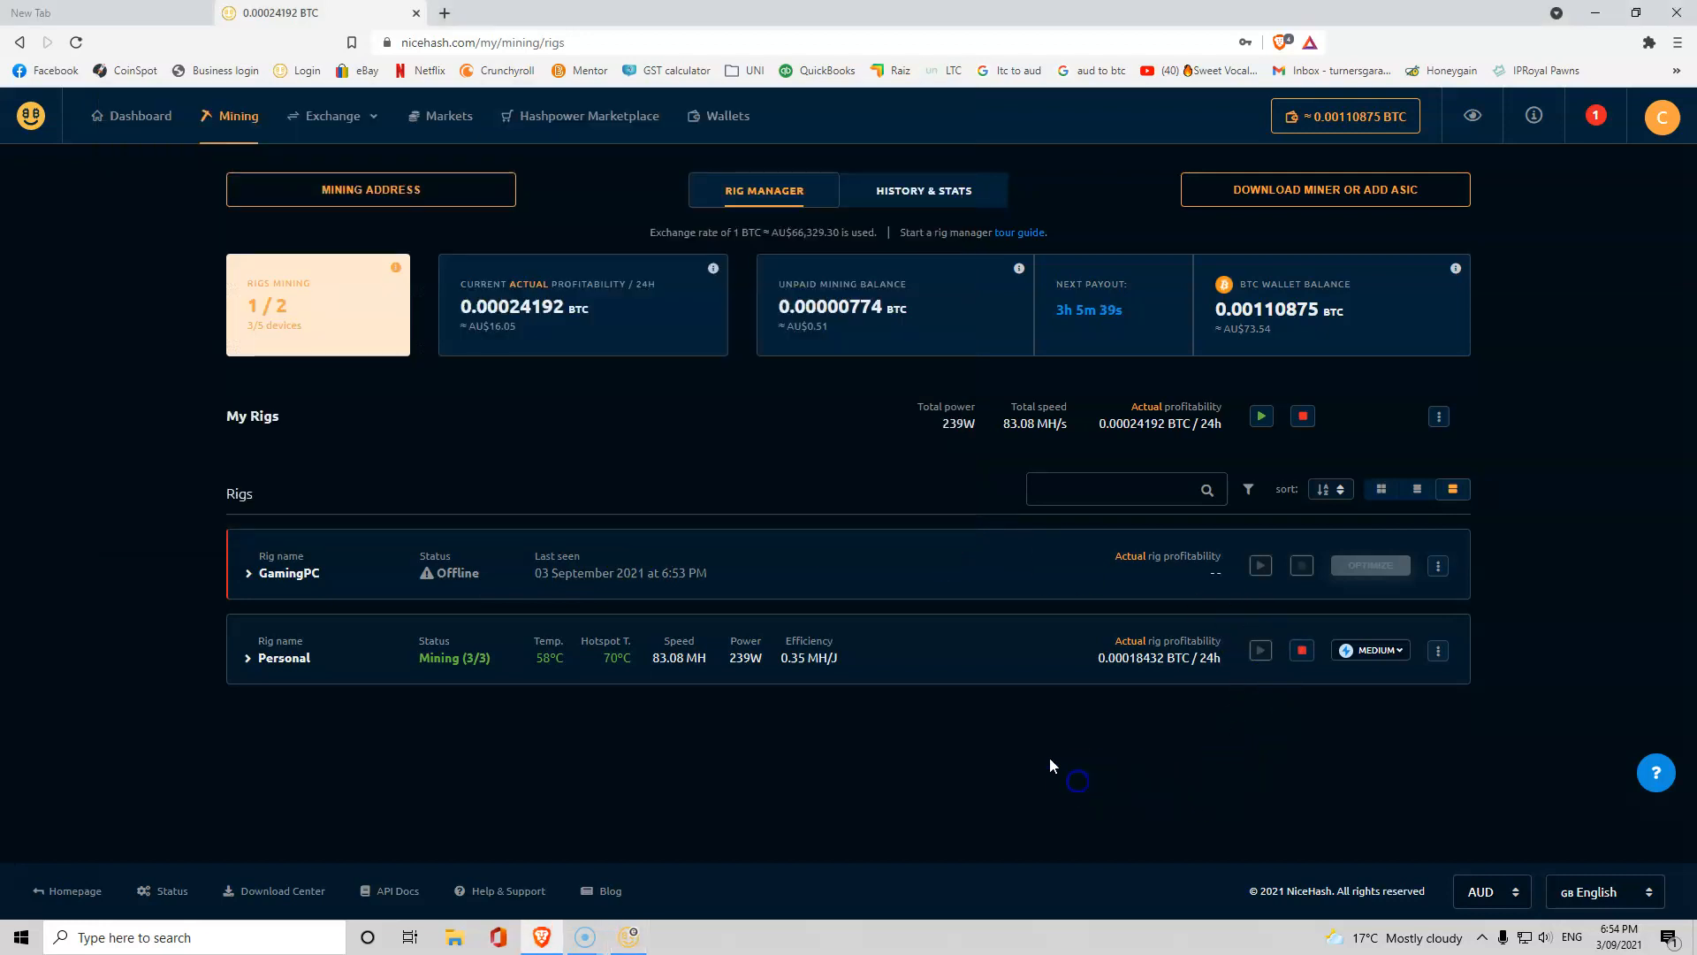
Refresh the rig list, then stop GamingPC mining through QuickMiner's tray menu and dismiss the notification
{"action": "left_click", "coordinate": [165, 131]}
{"action": "left_click", "coordinate": [216, 117]}
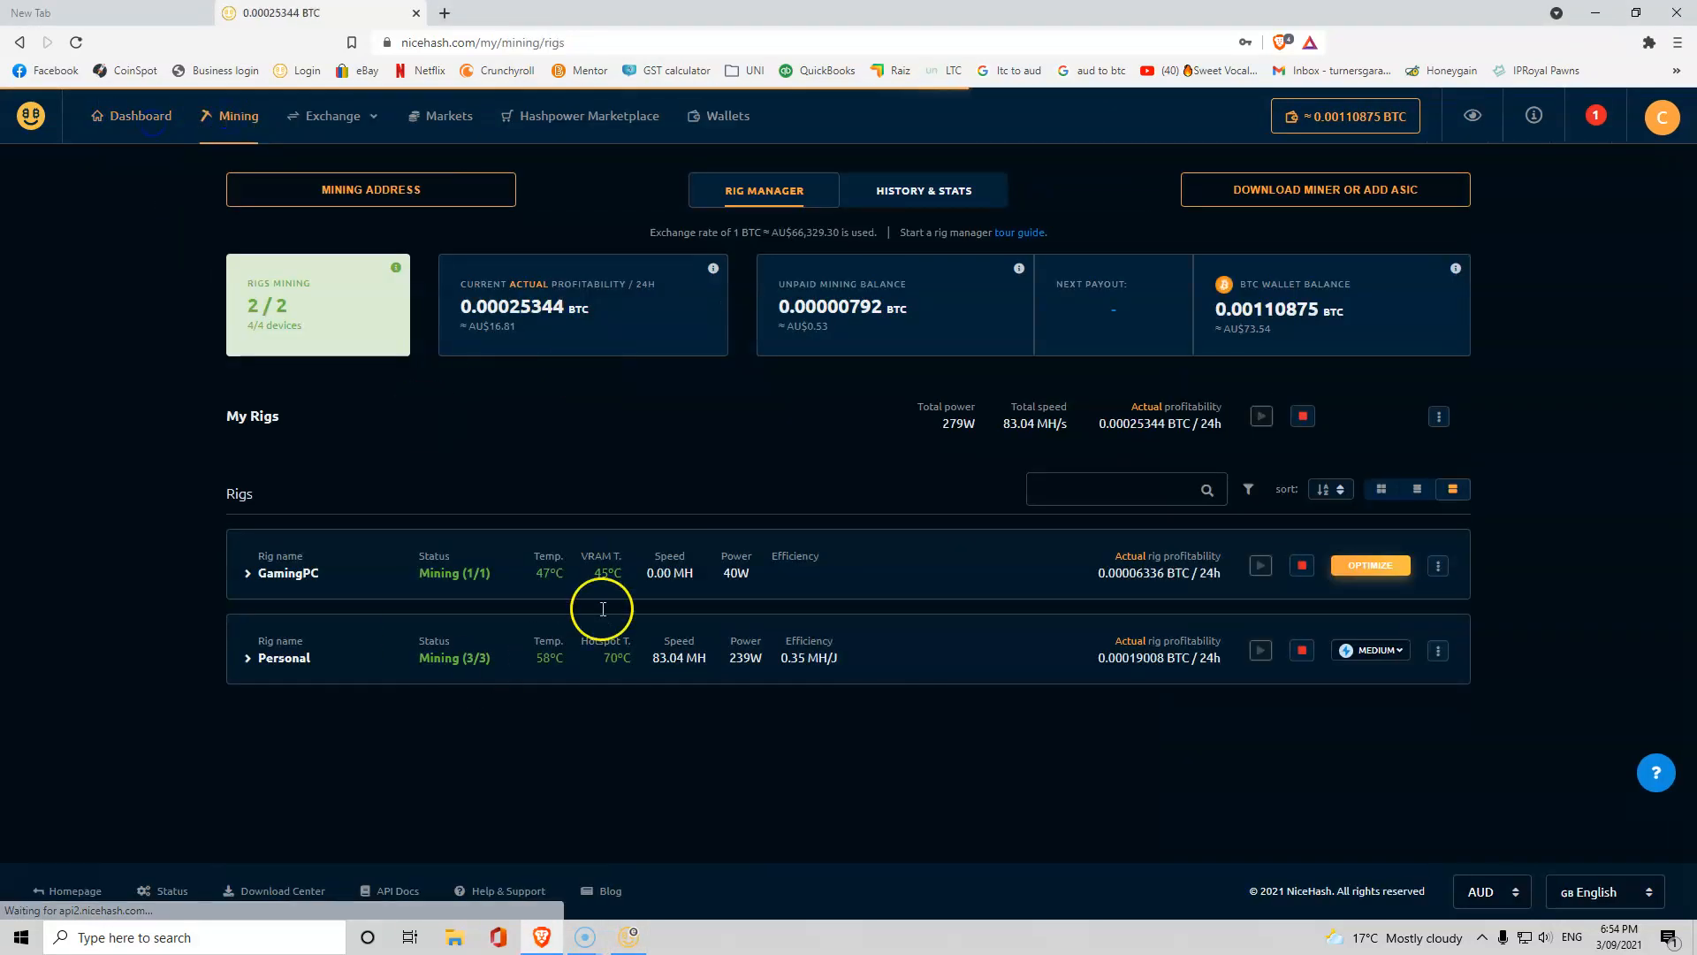
{"action": "left_click", "coordinate": [1481, 937]}
{"action": "right_click", "coordinate": [1450, 873]}
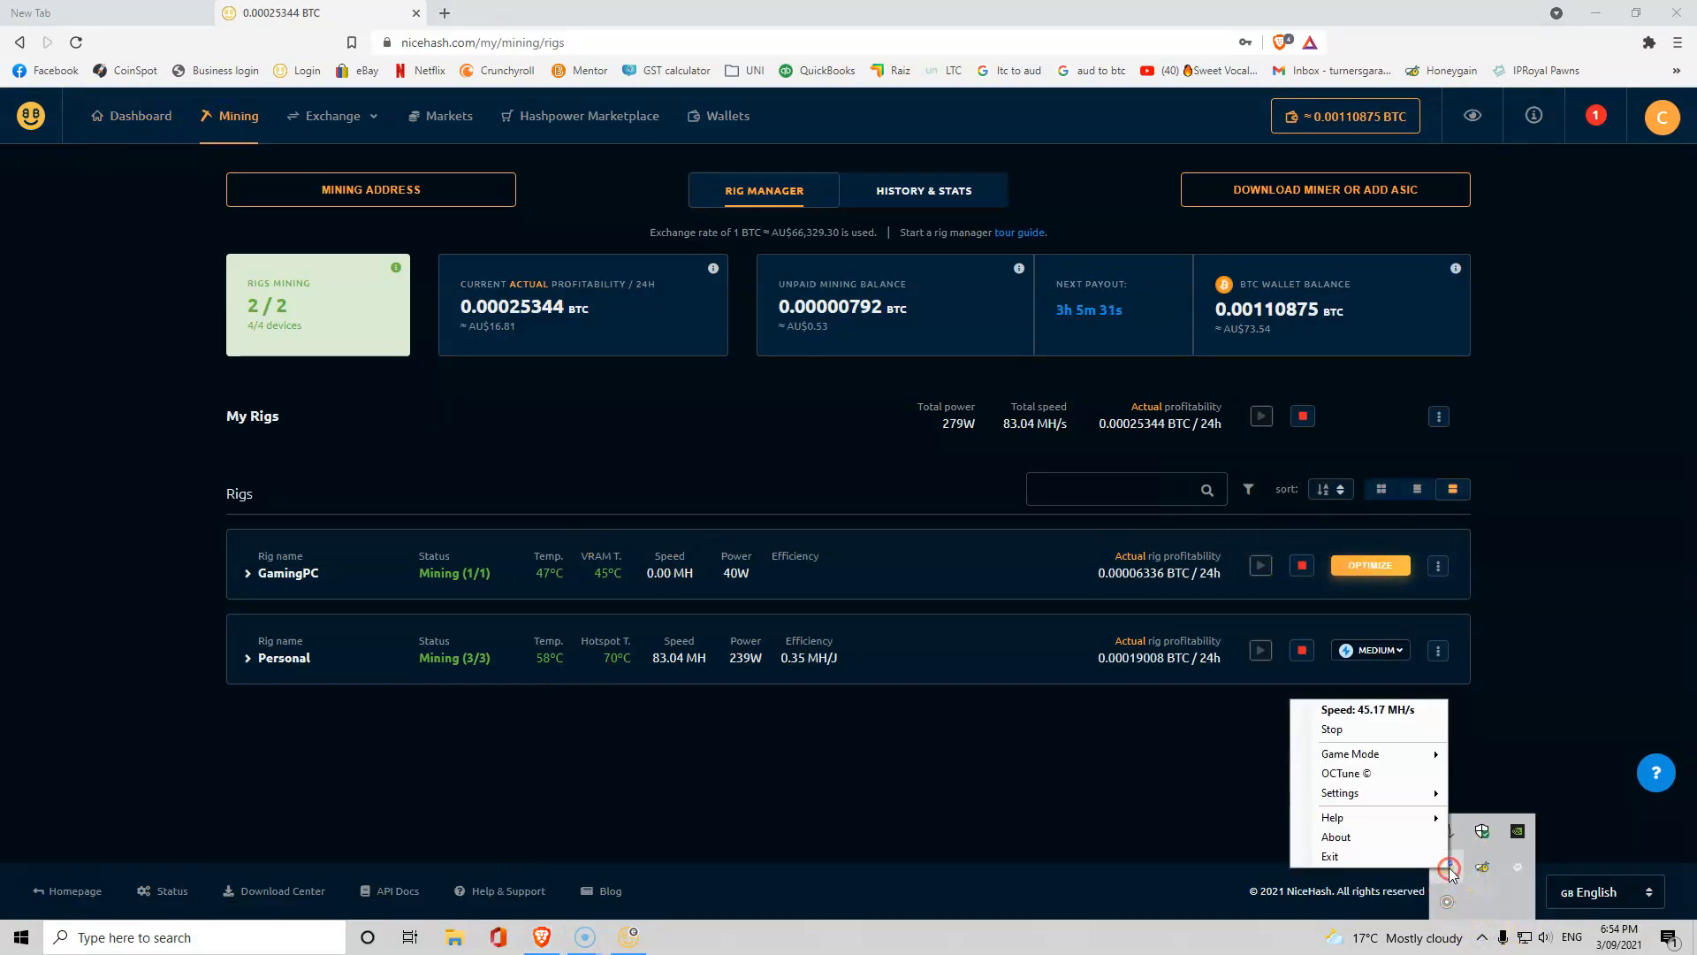
{"action": "left_click", "coordinate": [1330, 725]}
{"action": "left_click", "coordinate": [629, 933]}
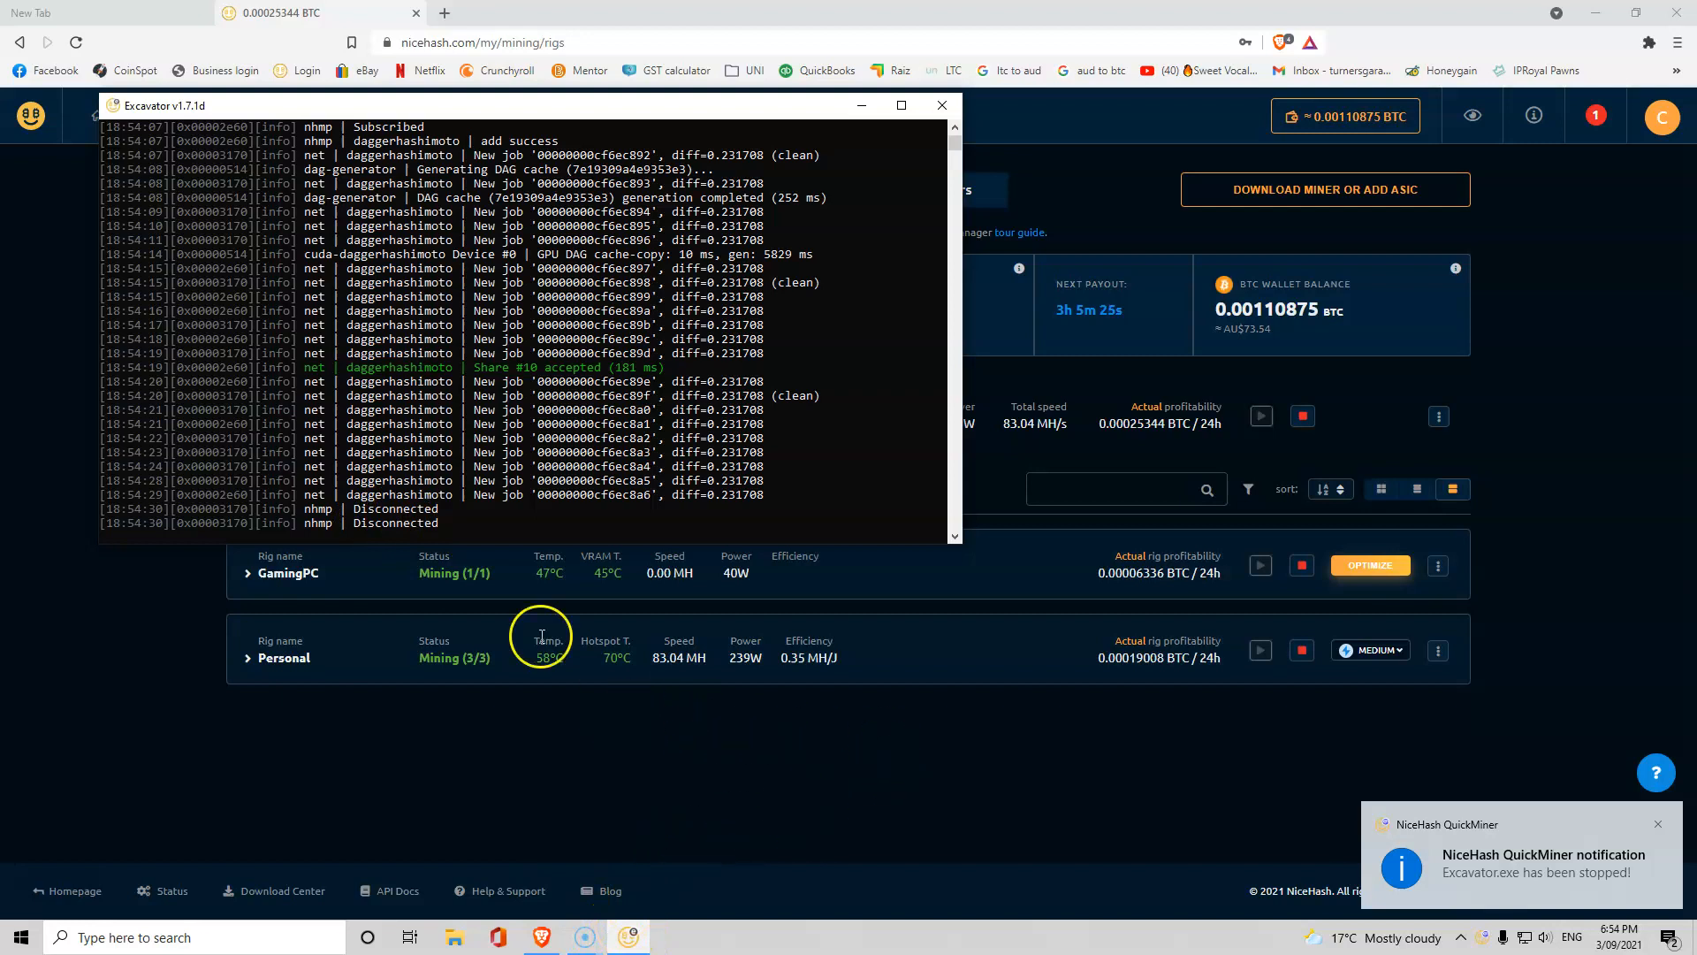
{"action": "left_click", "coordinate": [1658, 824]}
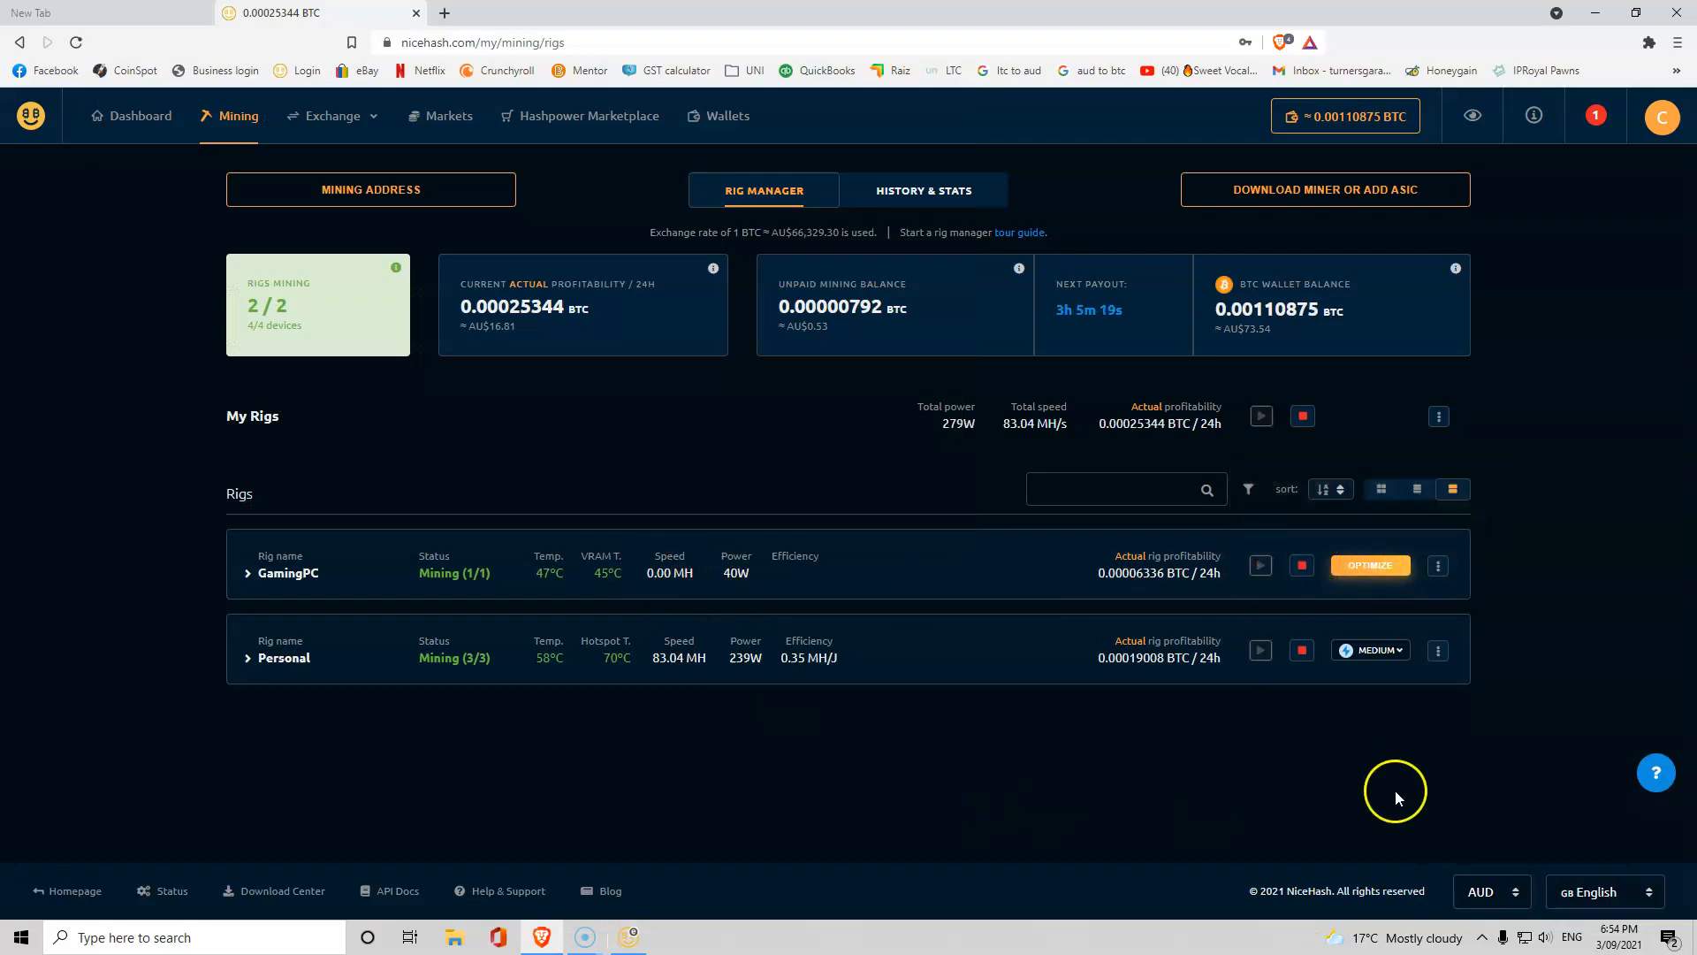
Start GamingPC mining again from QuickMiner's tray menu and hide the Excavator console
{"action": "left_click", "coordinate": [1483, 935]}
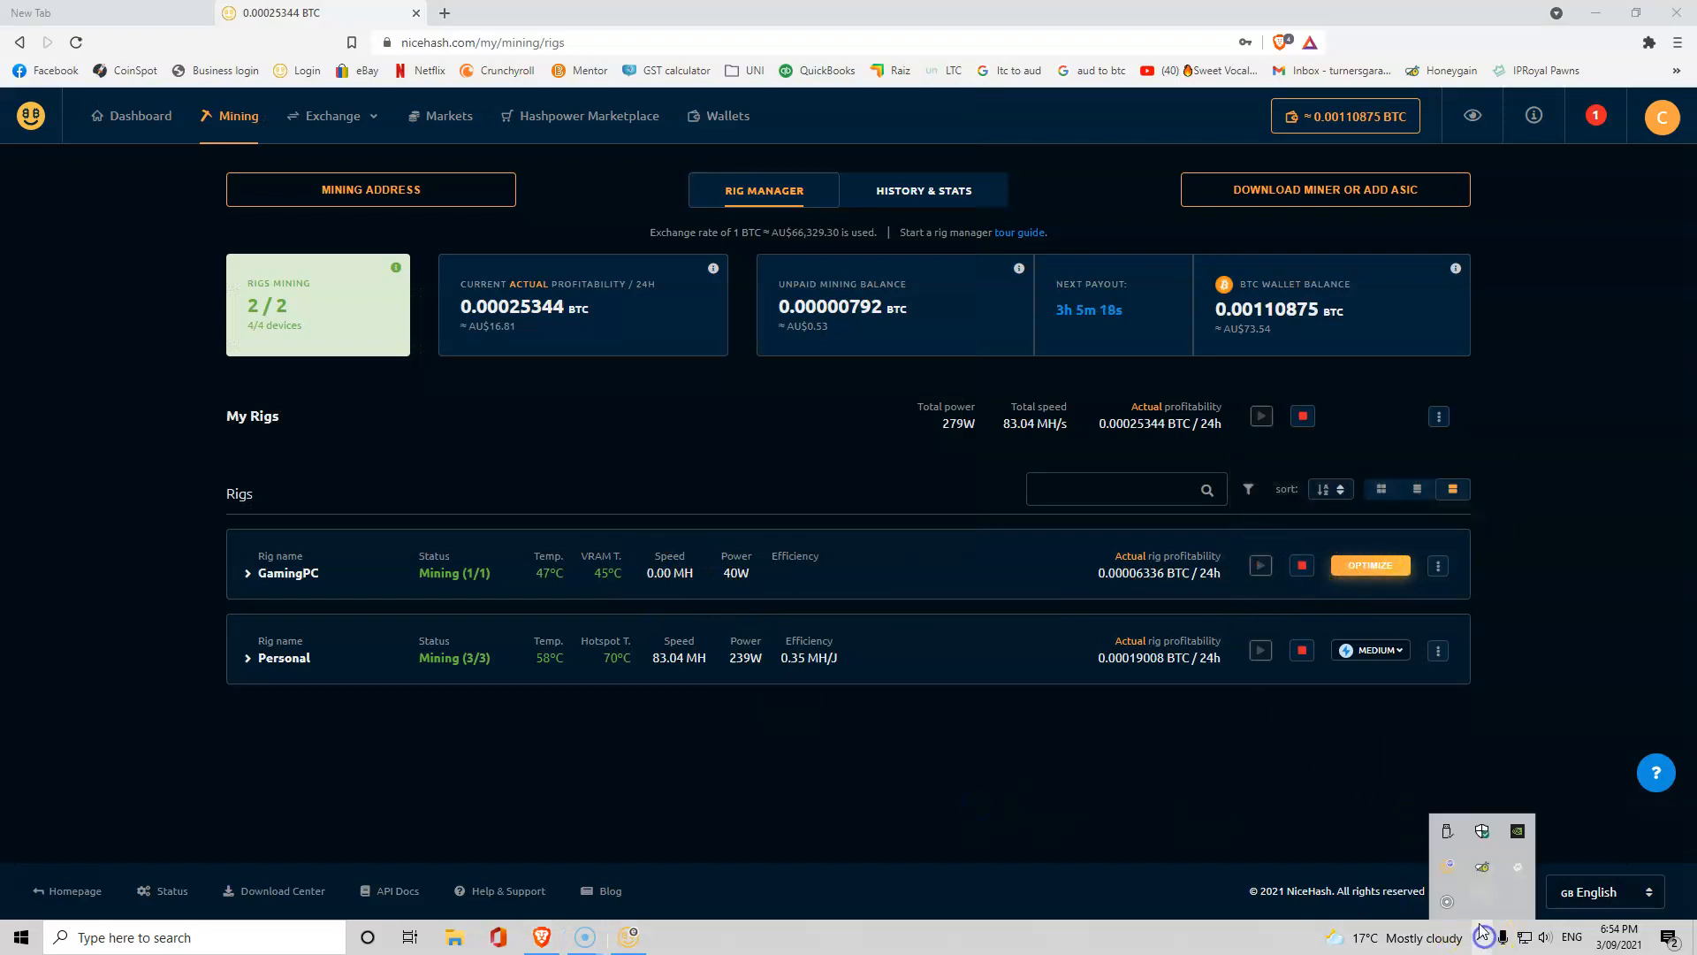
{"action": "right_click", "coordinate": [1447, 864]}
{"action": "left_click", "coordinate": [1372, 722]}
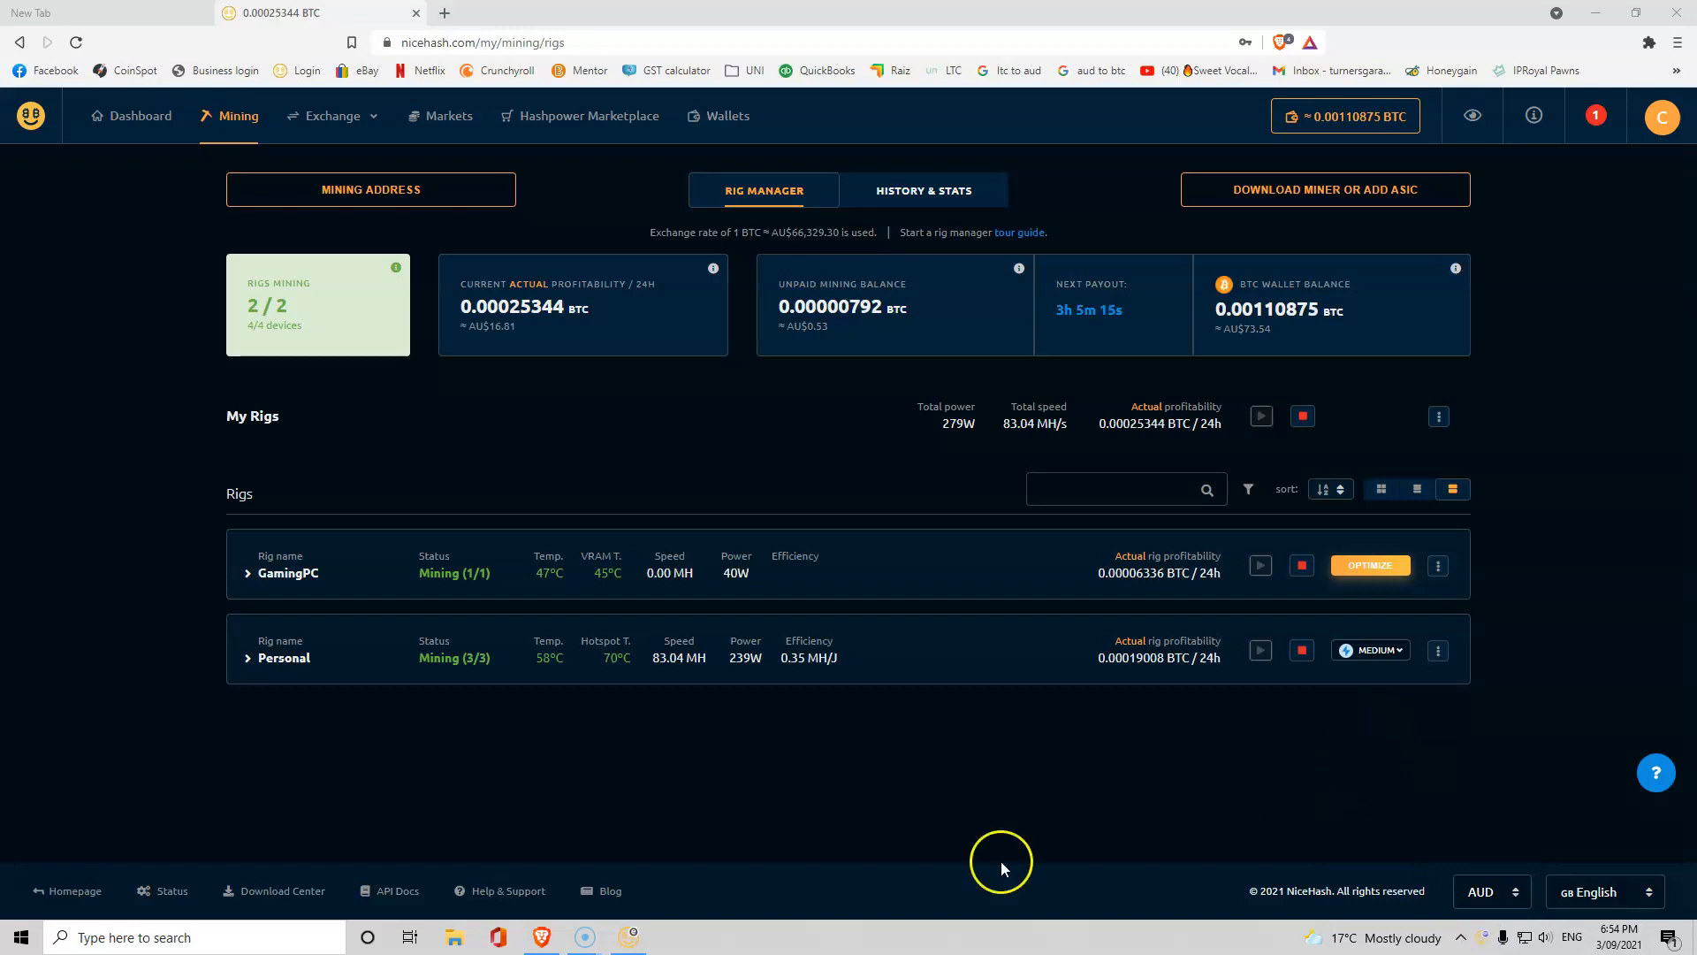
{"action": "left_click", "coordinate": [630, 935]}
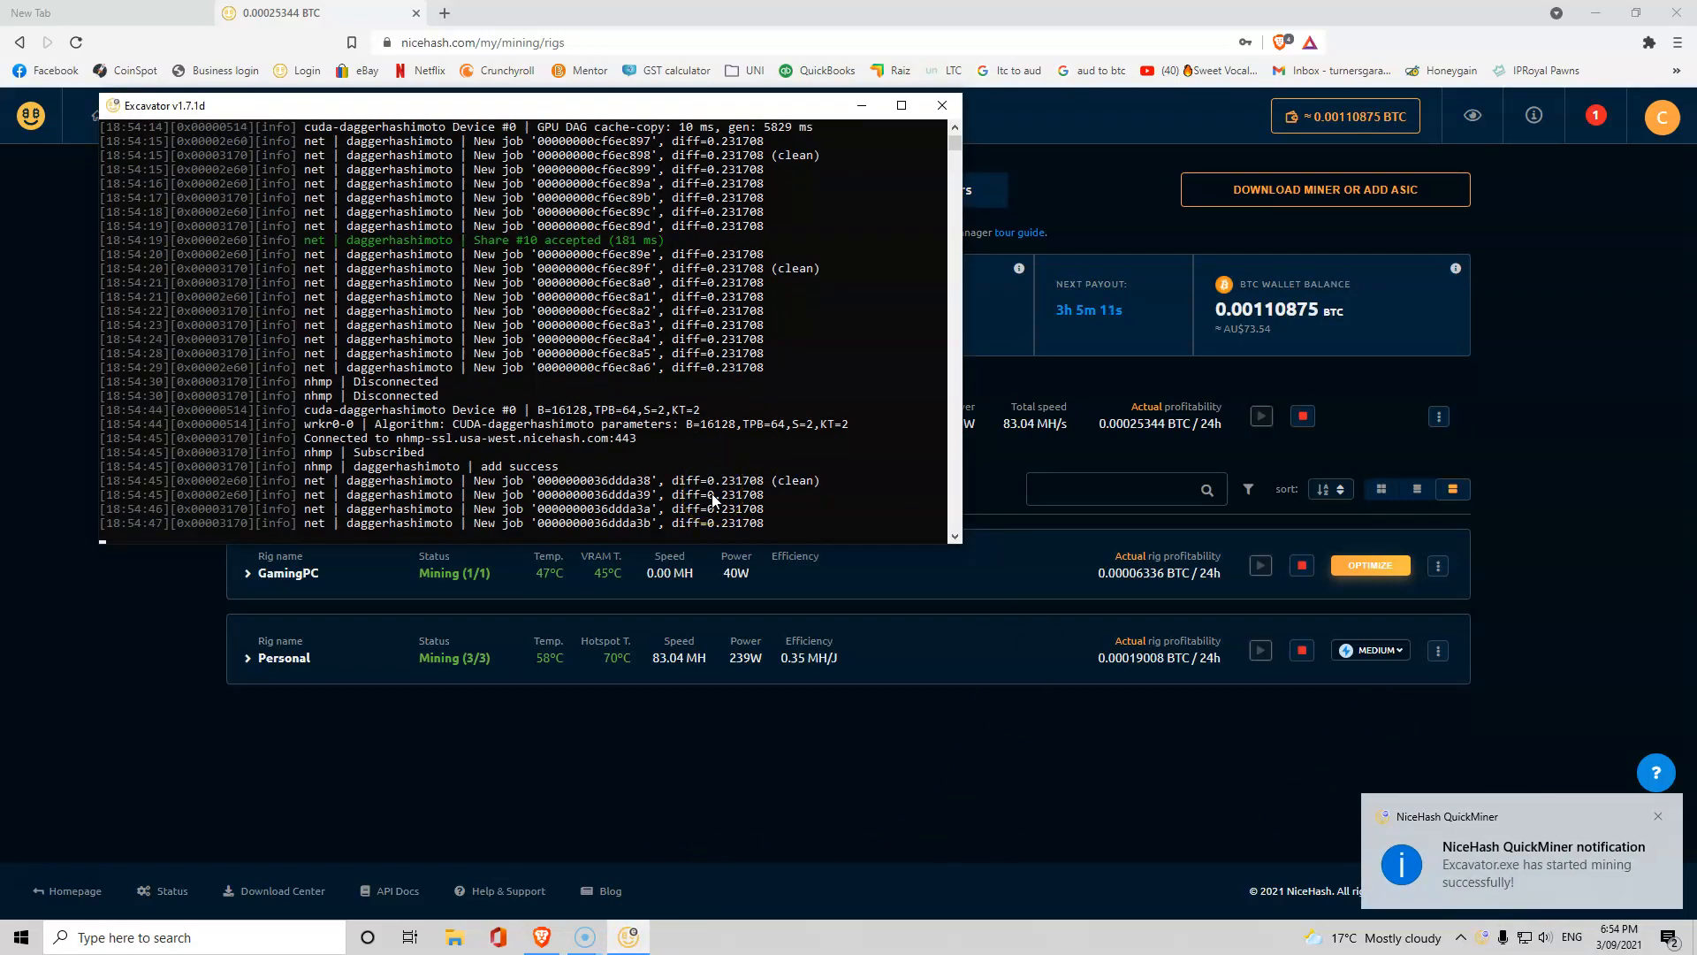
{"action": "left_click", "coordinate": [862, 105]}
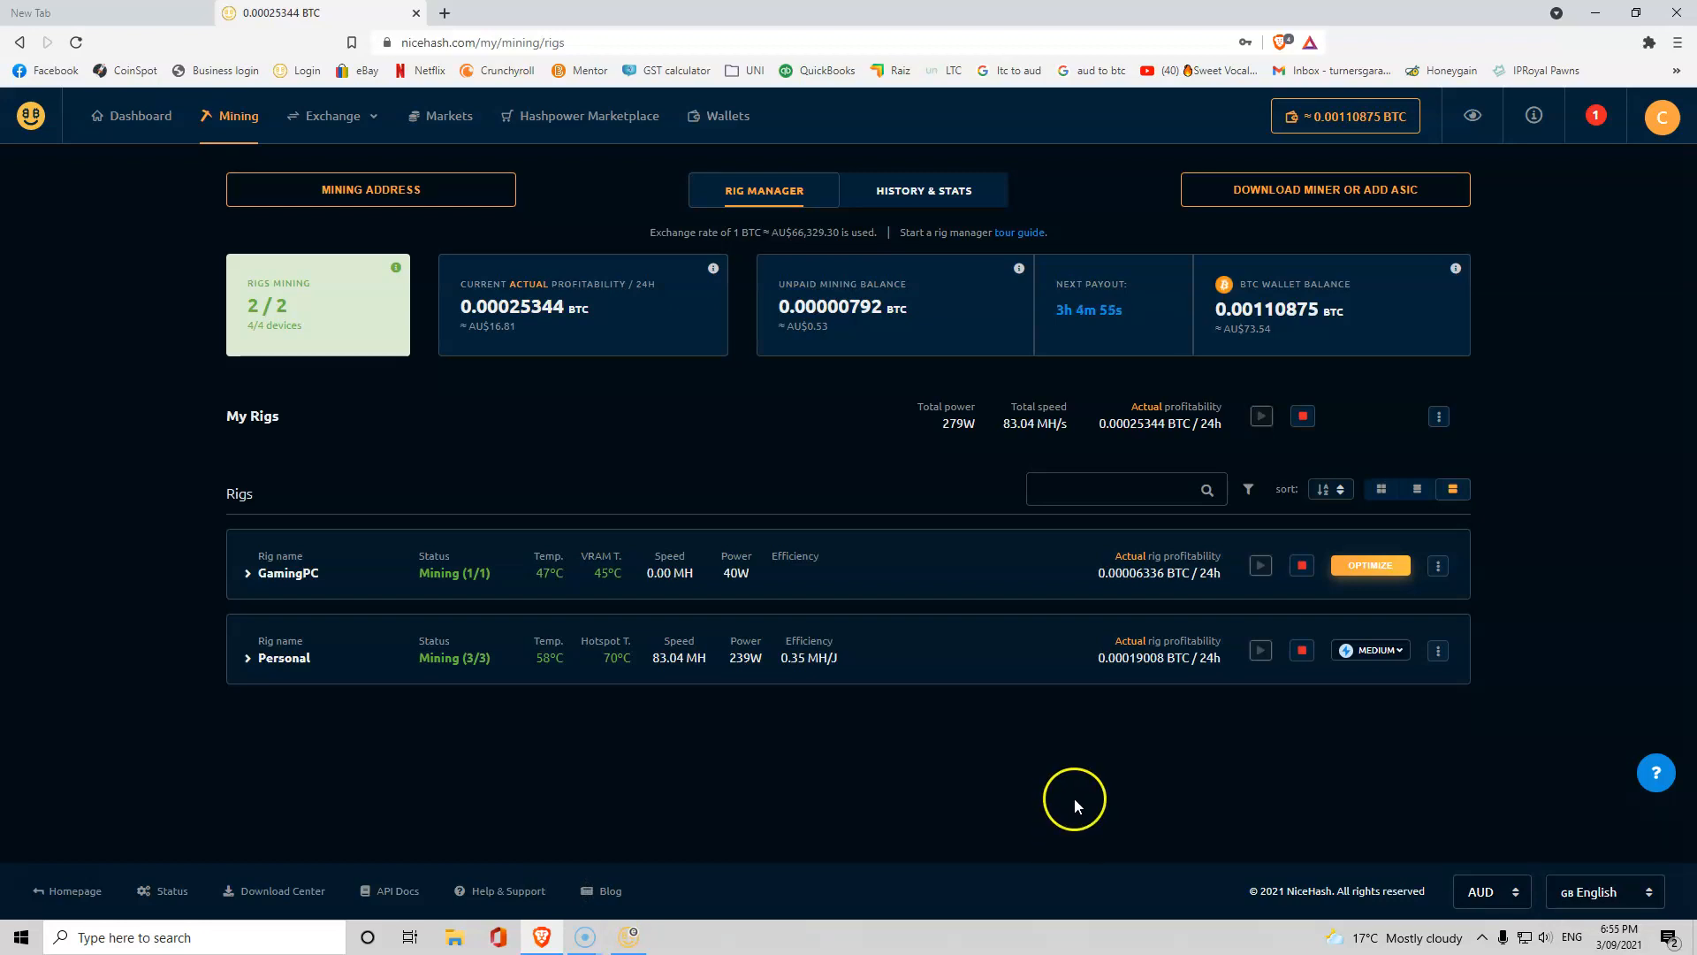
Check the tray apps, then open the Personal rig's device details from the rig list
{"action": "left_click", "coordinate": [1485, 937]}
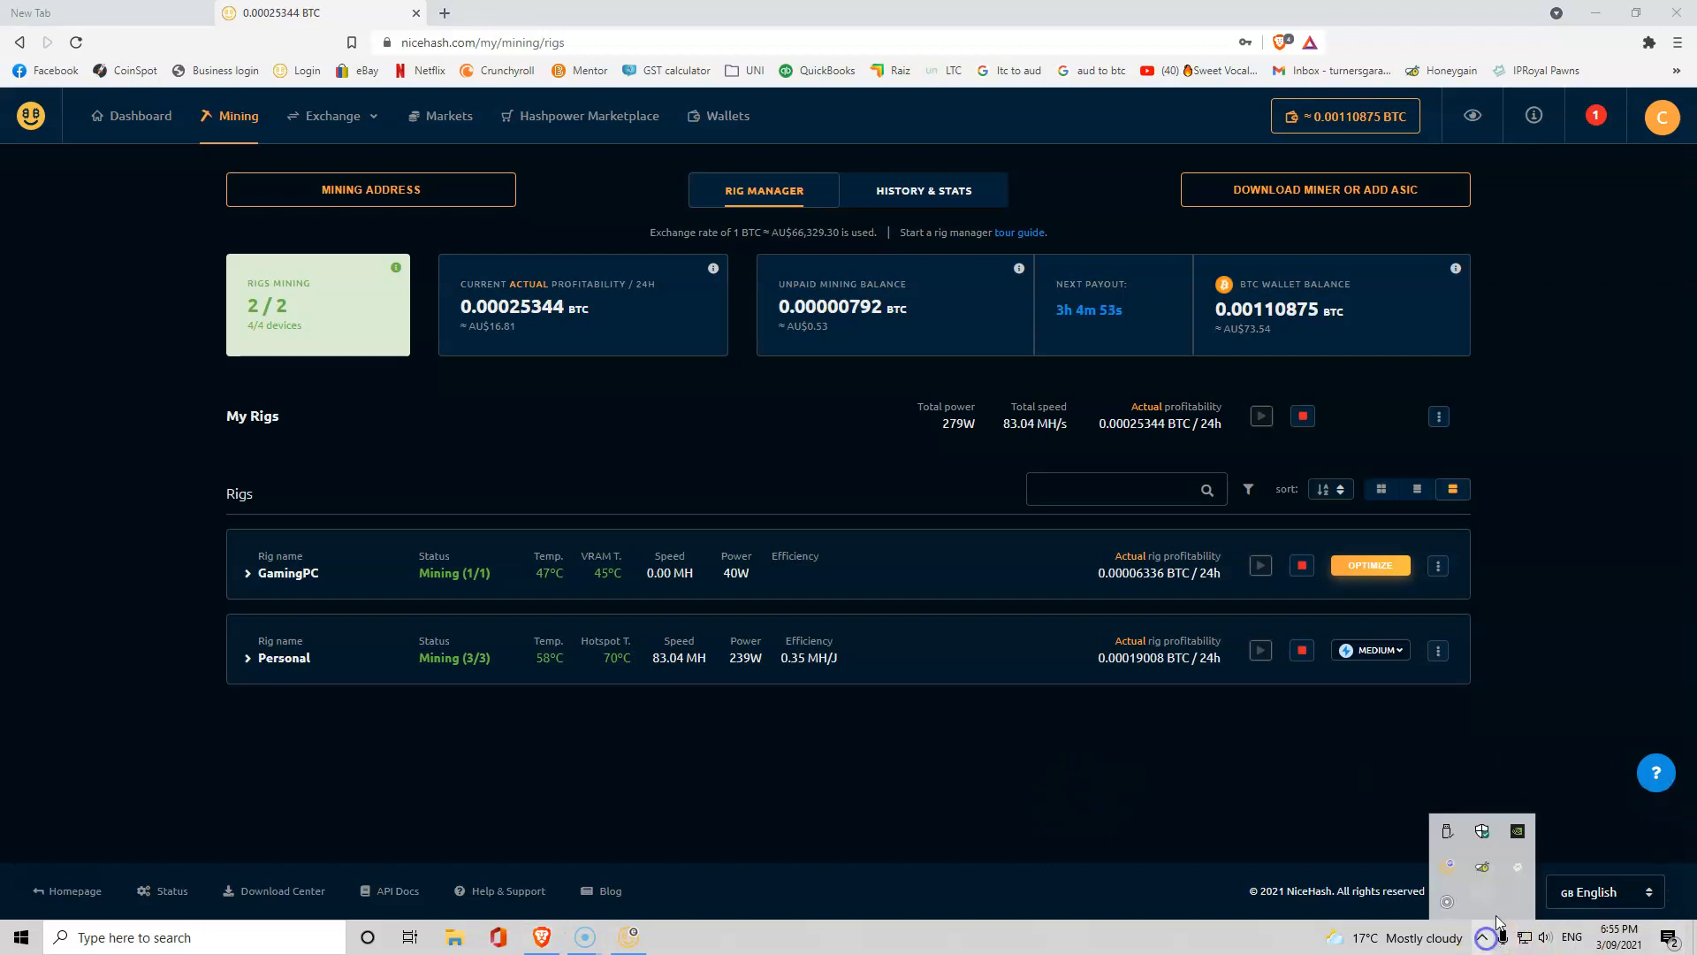
{"action": "left_click", "coordinate": [1516, 871]}
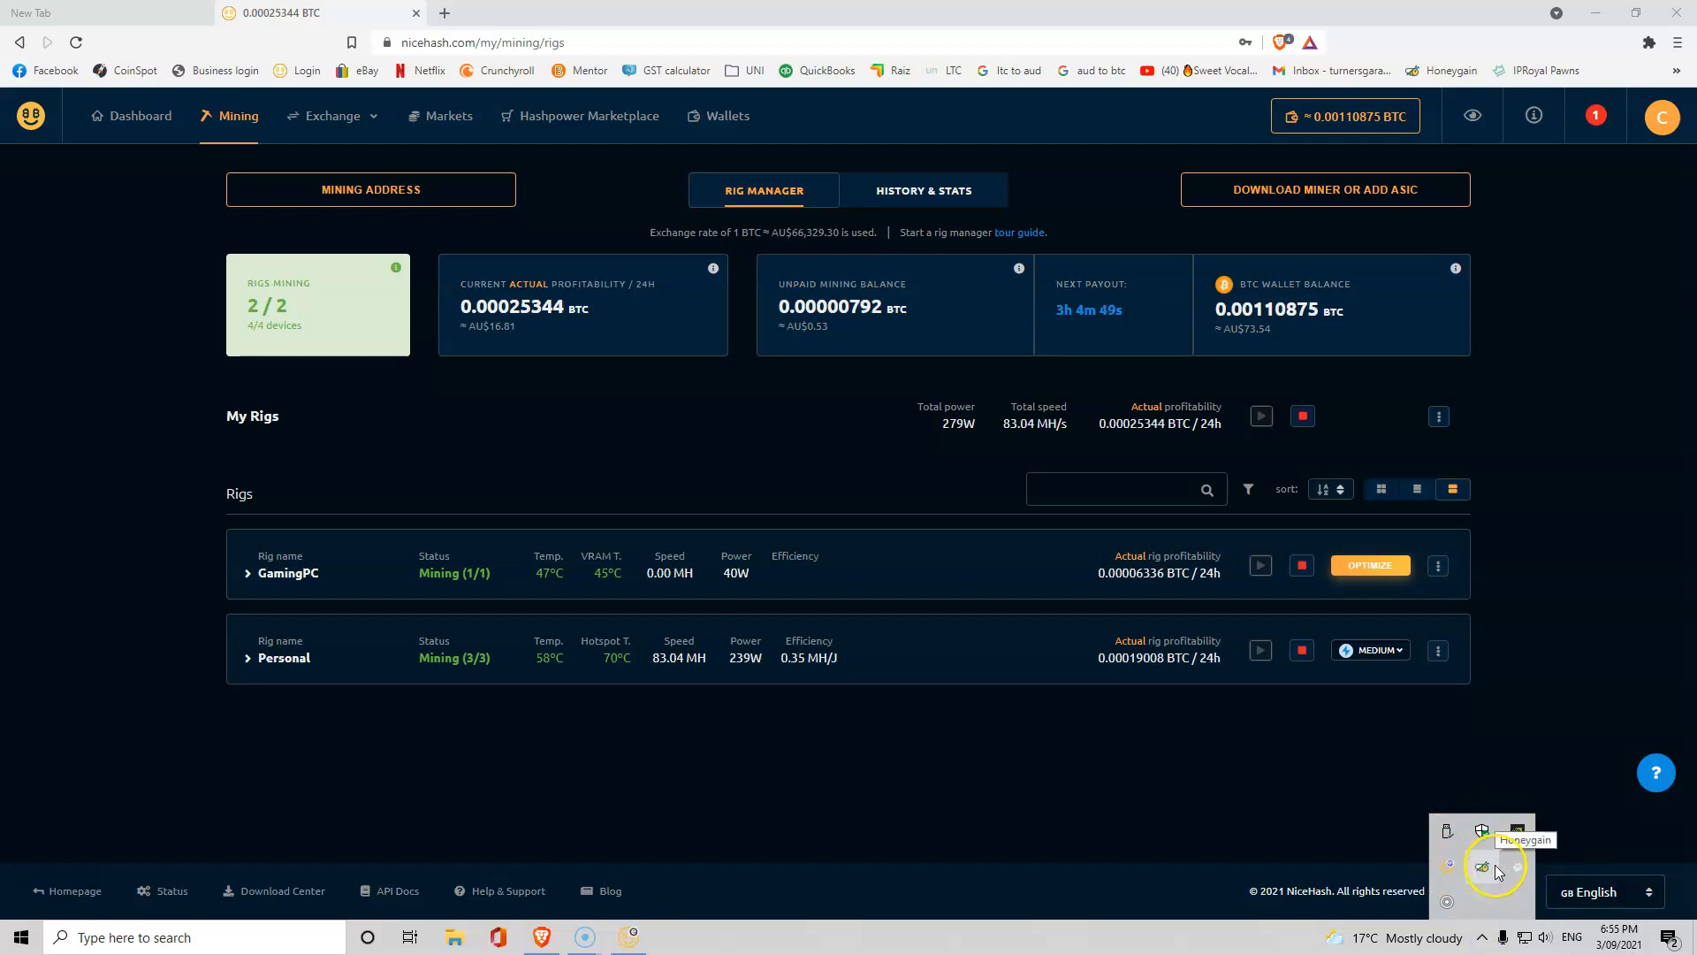
{"action": "left_click", "coordinate": [1169, 808]}
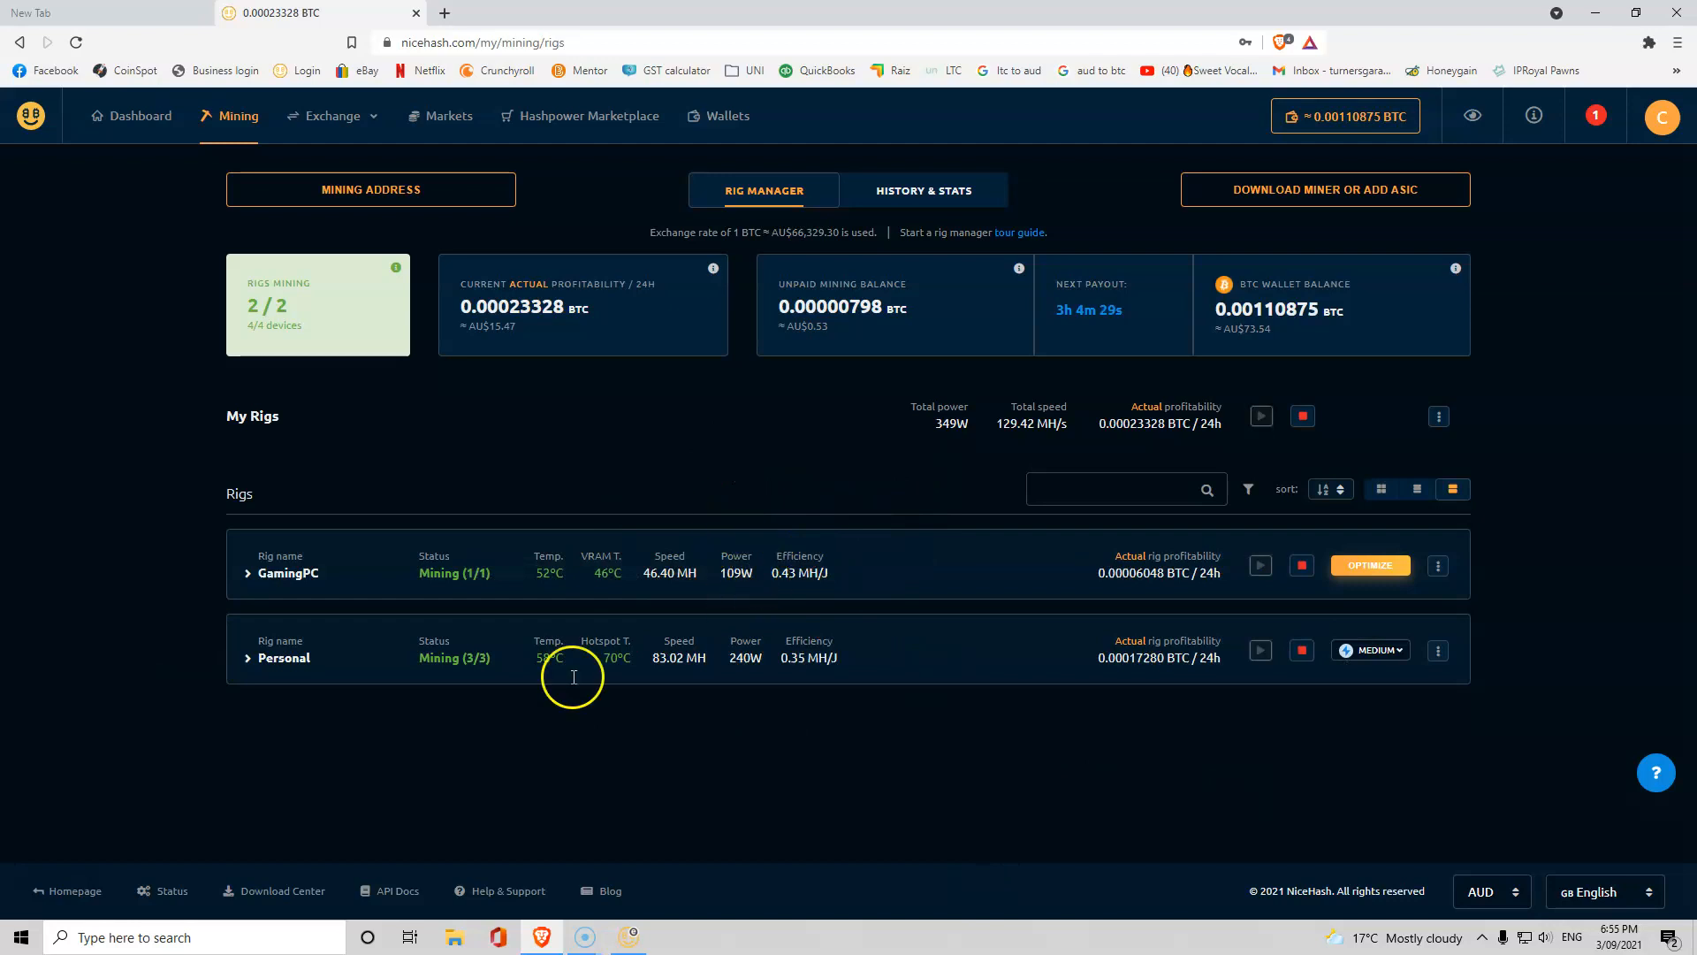
{"action": "left_click", "coordinate": [294, 659]}
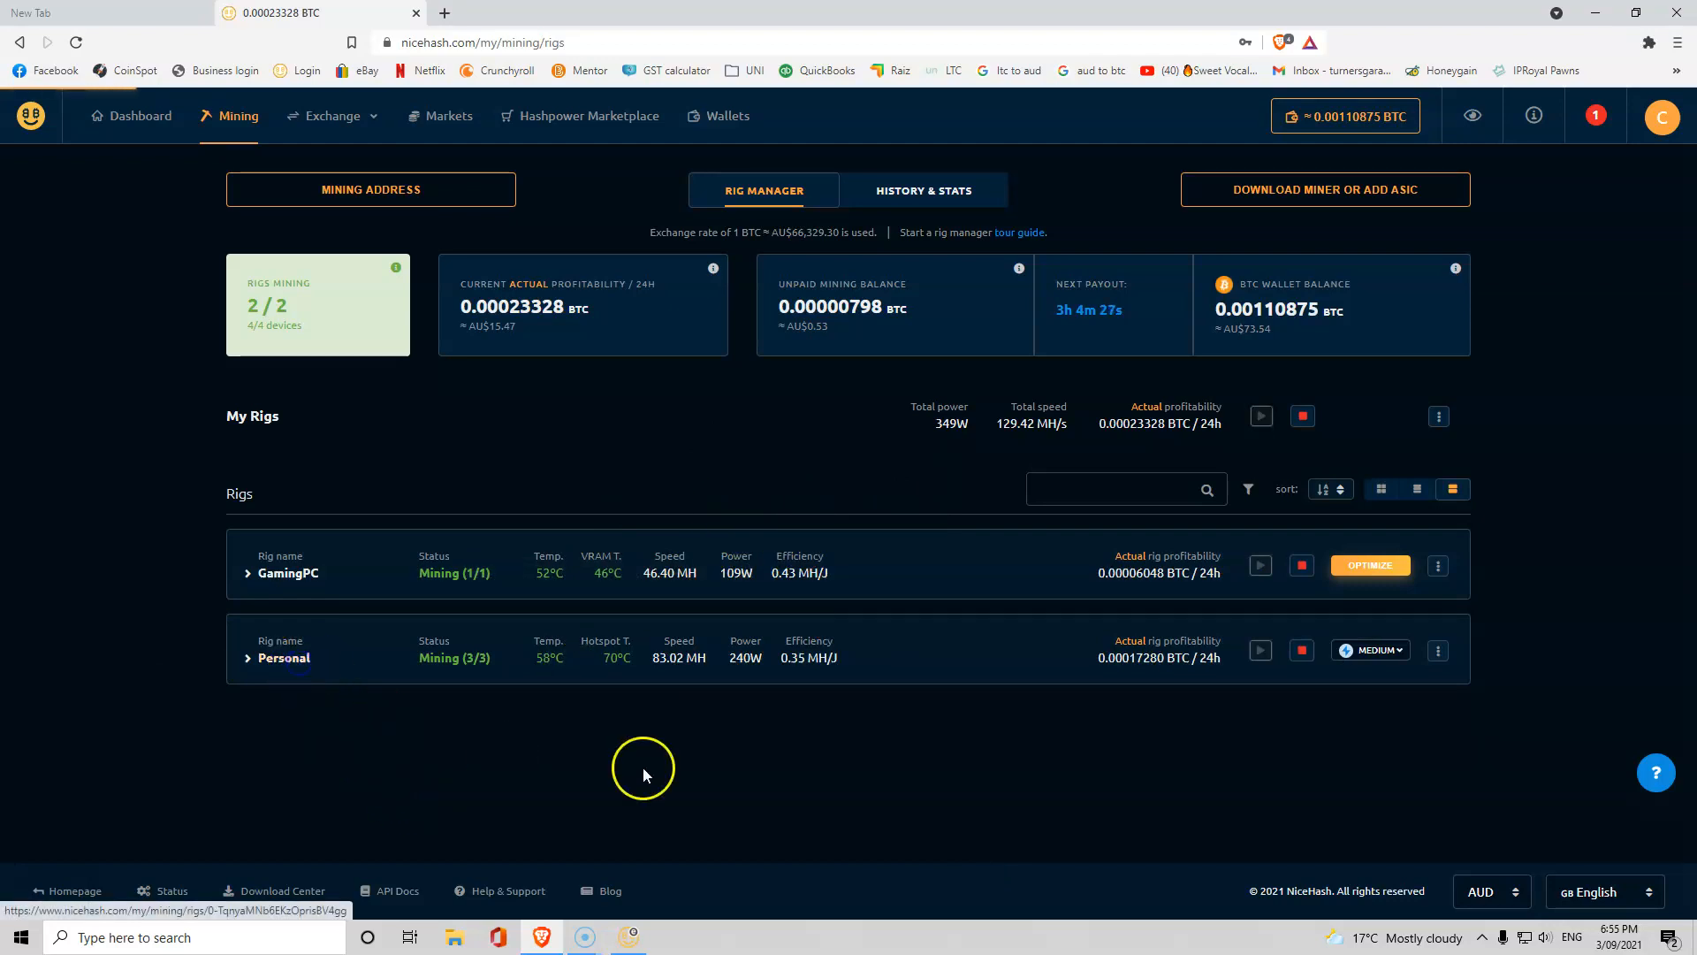
Review the Personal rig's GPUs, highlighting the first RTX 2060's name, 94W power and MH/s hashrate
{"action": "scroll", "coordinate": [256, 704], "scroll_direction": "down", "scroll_amount": 1}
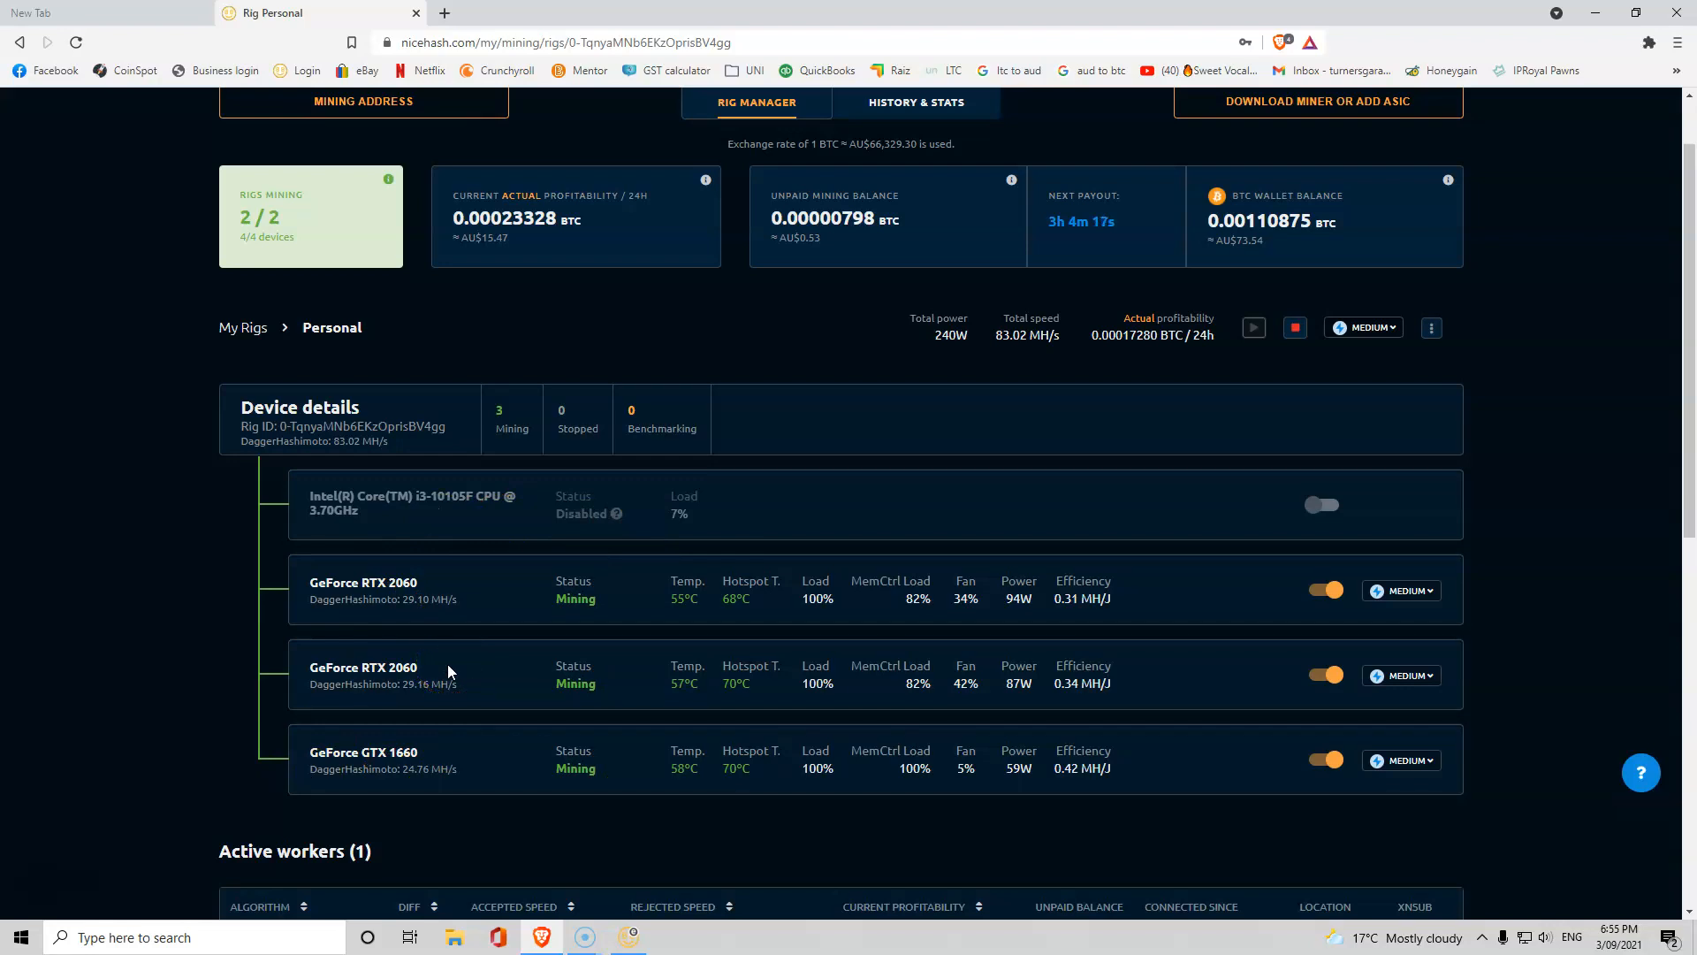
{"action": "left_click", "coordinate": [400, 751]}
{"action": "left_click_drag", "start_coordinate": [420, 585], "coordinate": [365, 585]}
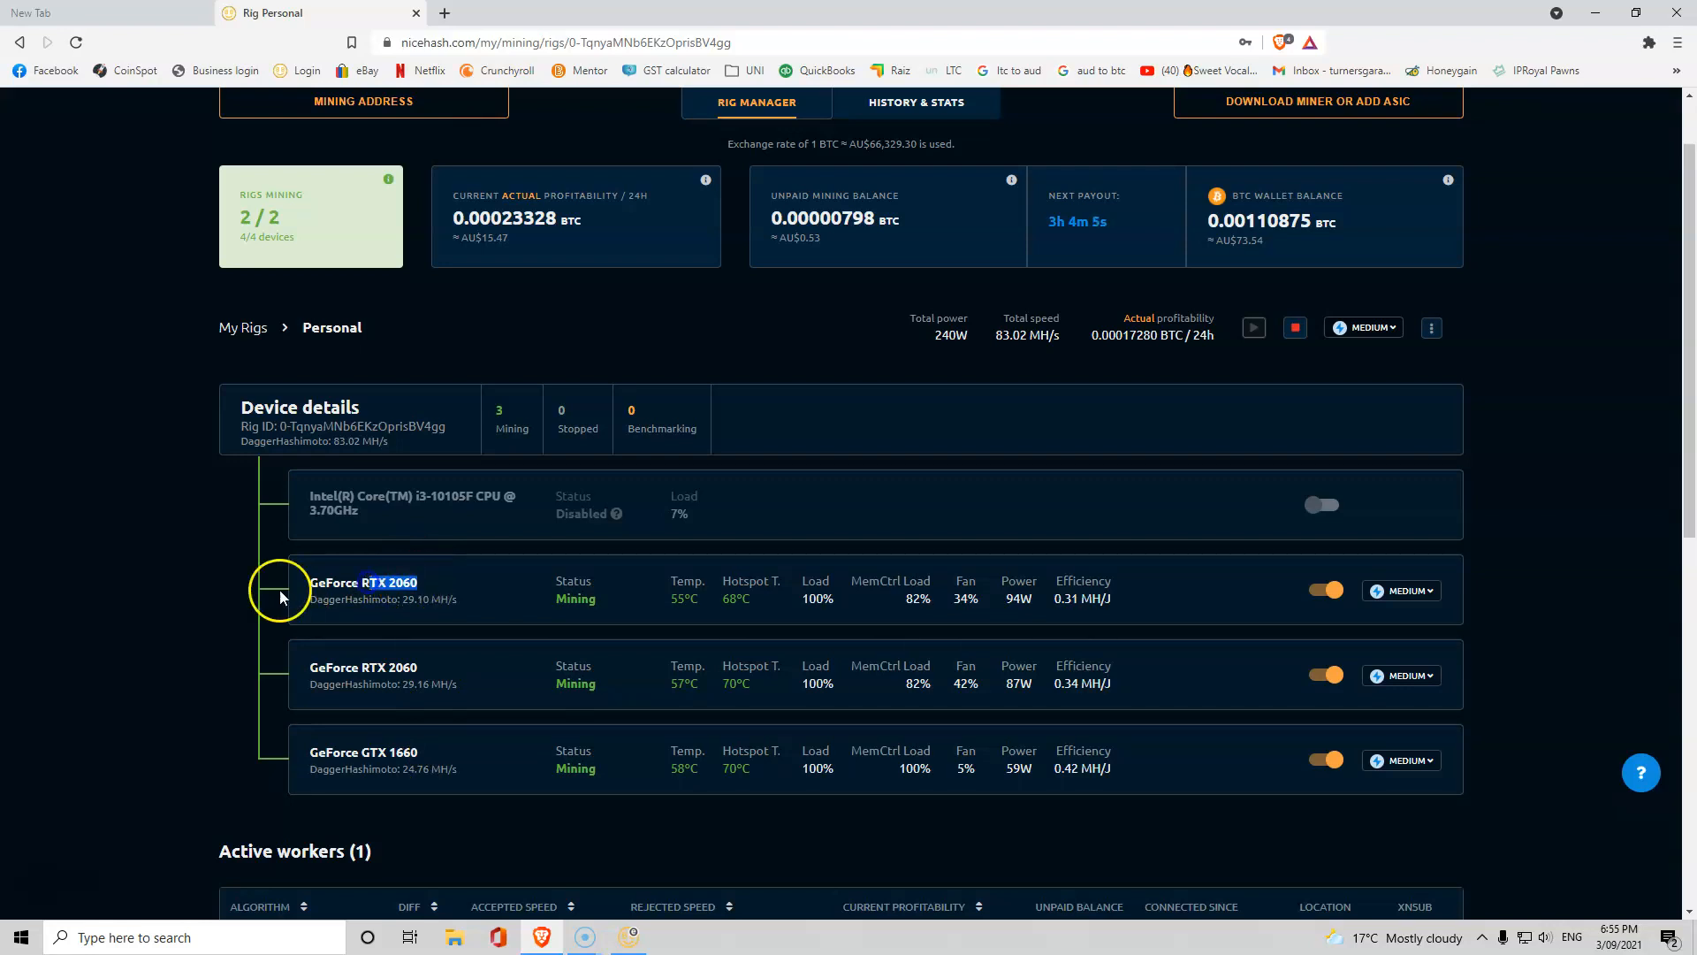
{"action": "left_click", "coordinate": [225, 586]}
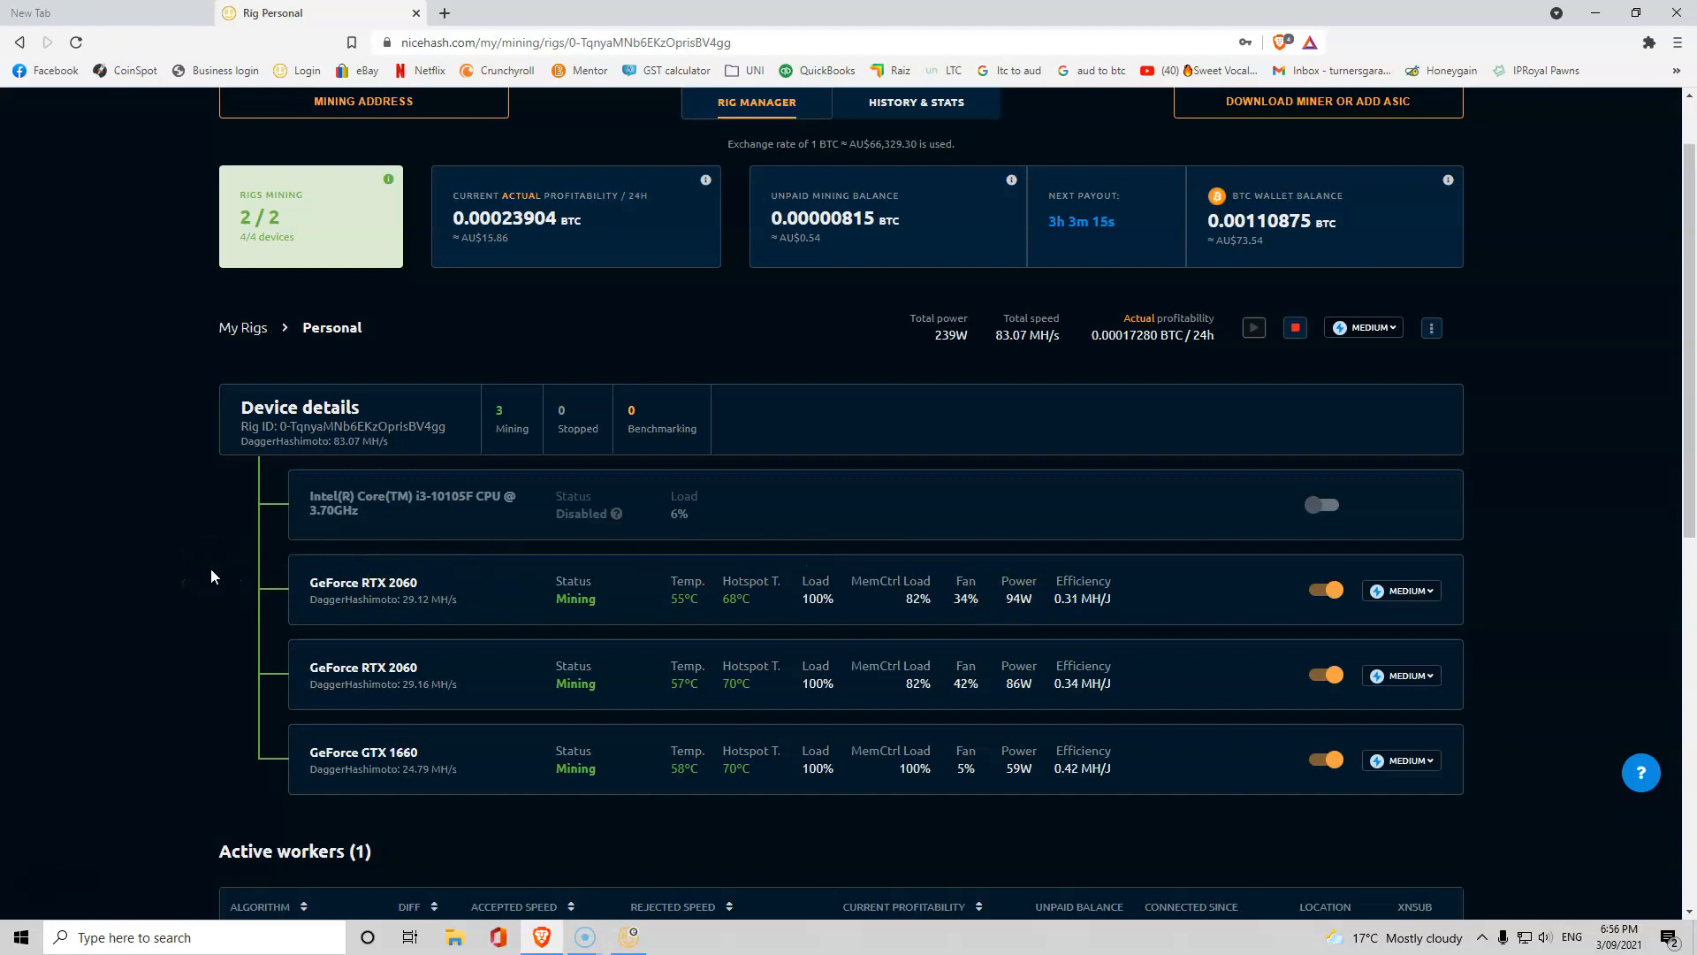
{"action": "double_click", "coordinate": [1019, 596]}
{"action": "left_click_drag", "start_coordinate": [459, 599], "coordinate": [425, 602]}
Scroll up, pass through the Dashboard, and return to the Mining rig list
{"action": "scroll", "coordinate": [274, 583], "scroll_direction": "up", "scroll_amount": 1}
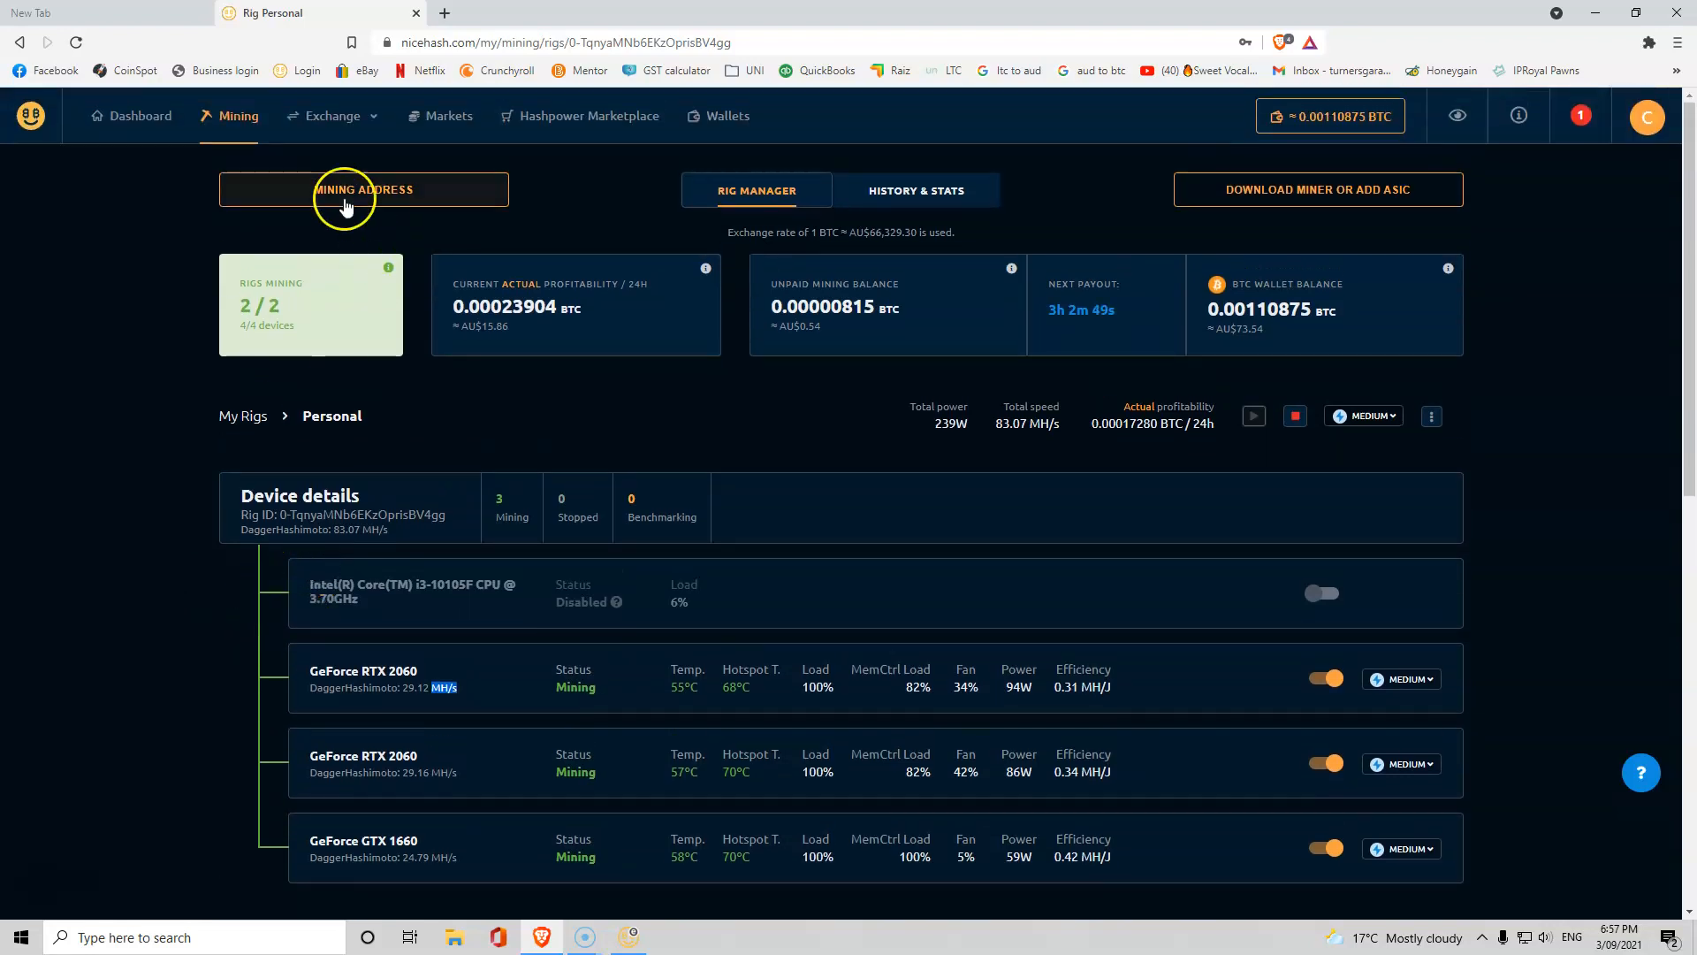
{"action": "left_click", "coordinate": [163, 124]}
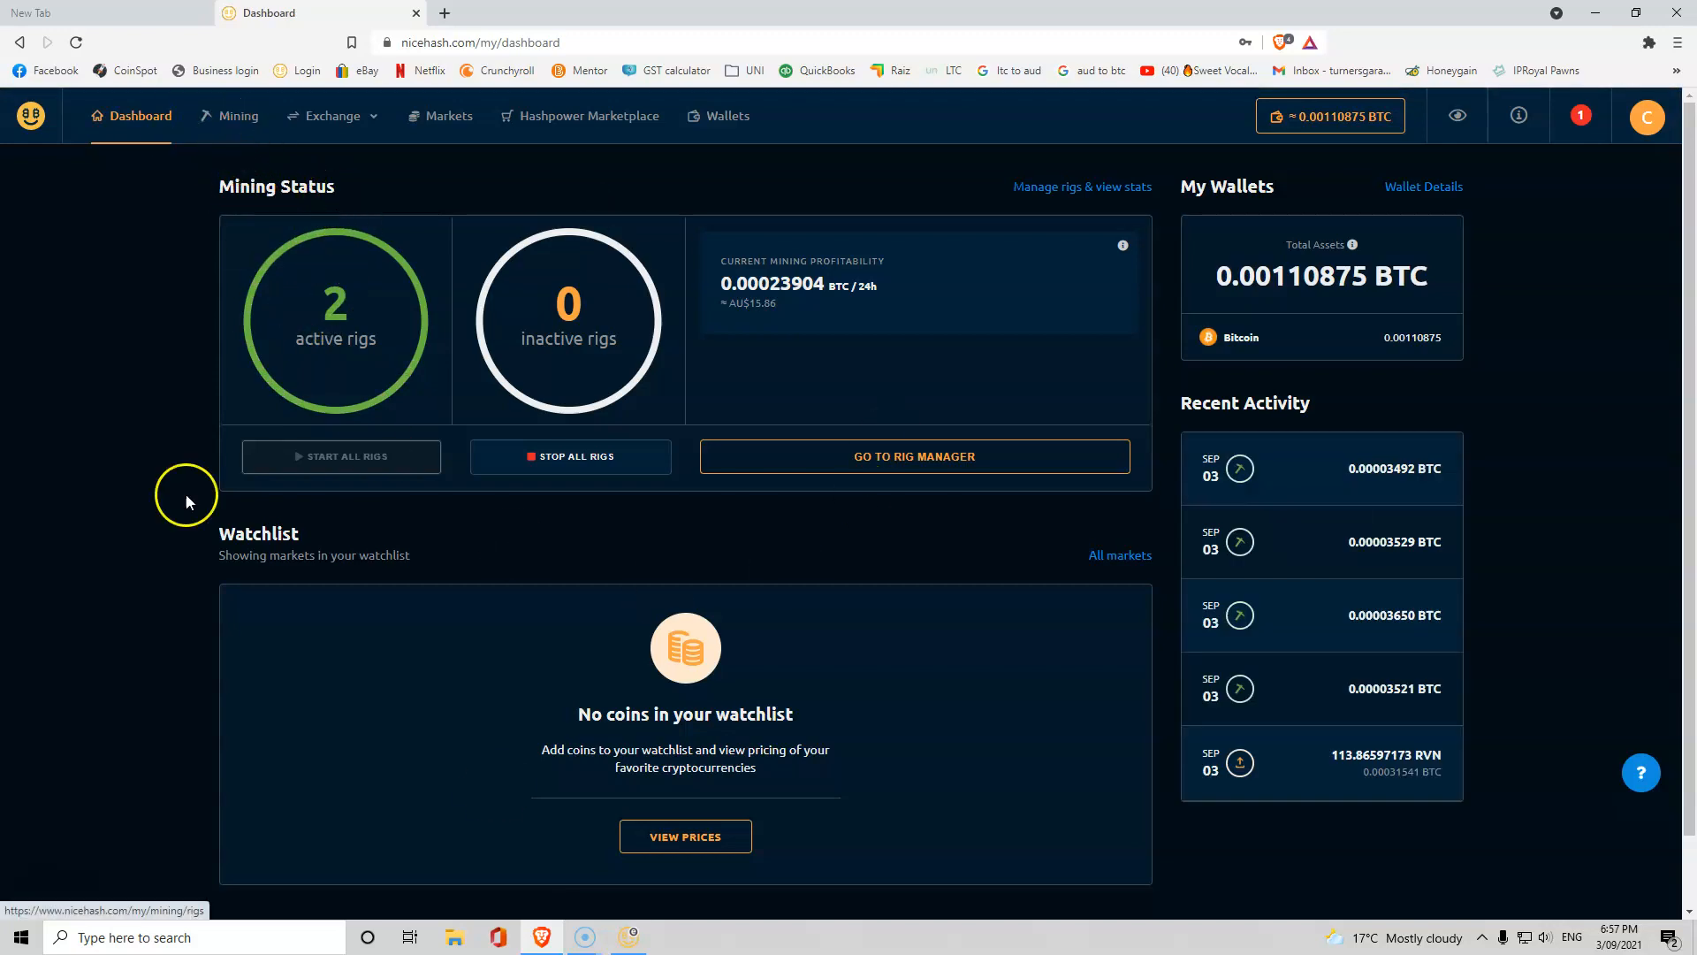
{"action": "left_click", "coordinate": [234, 116]}
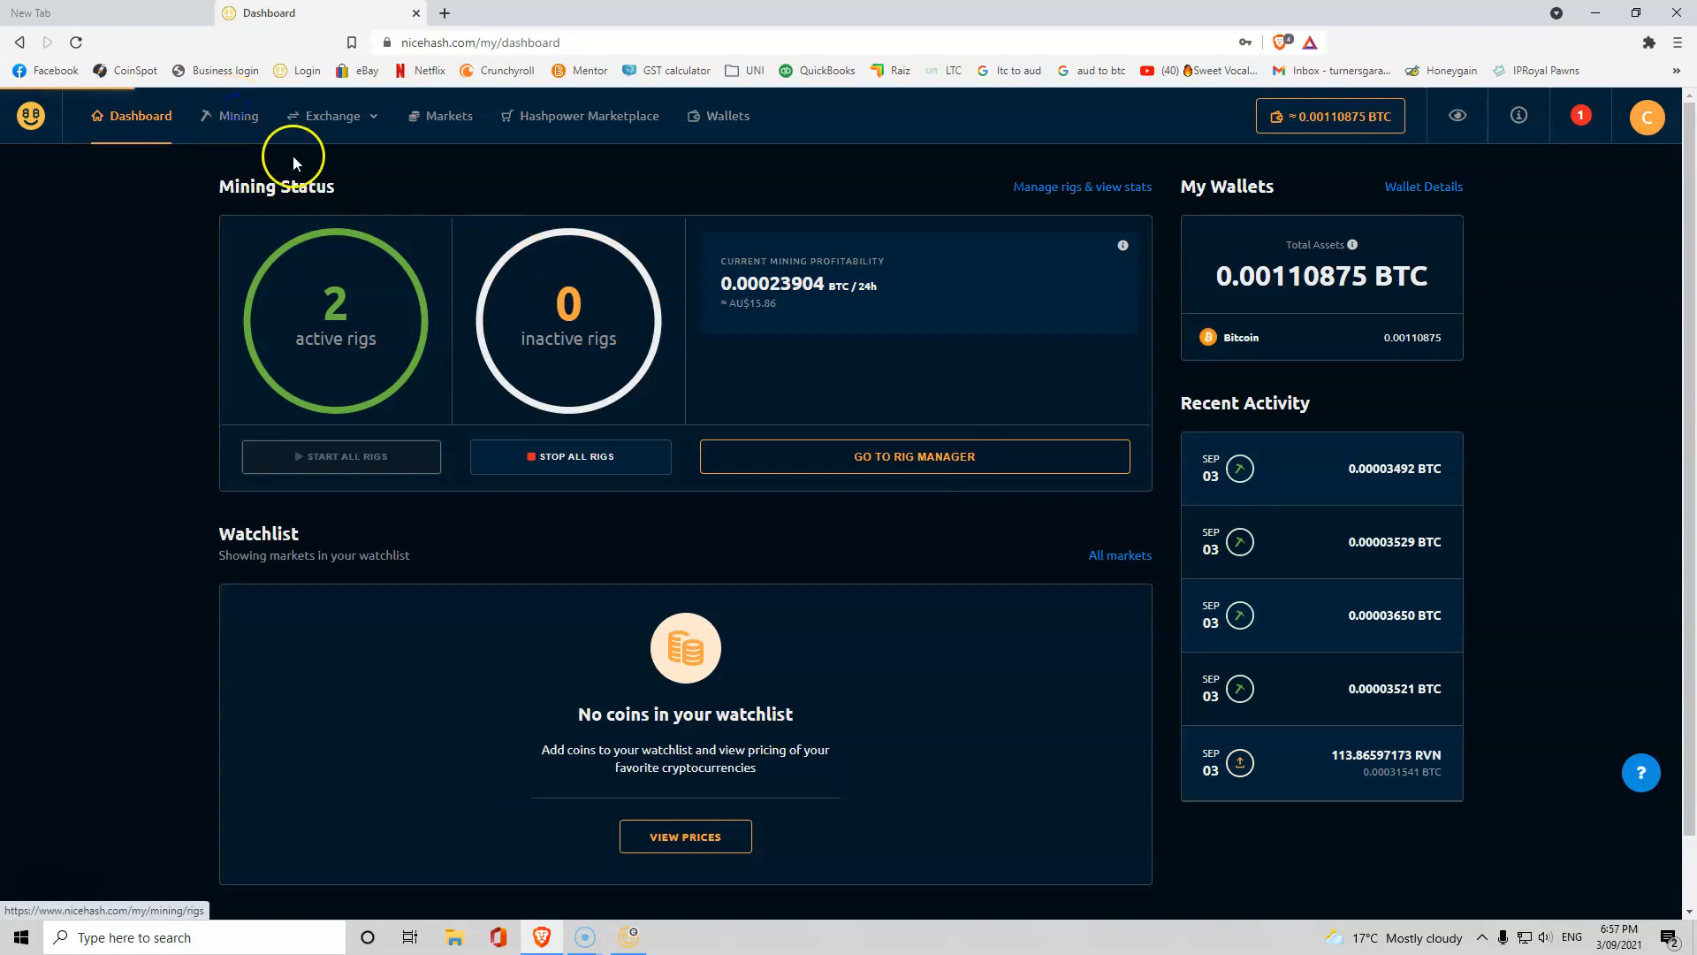